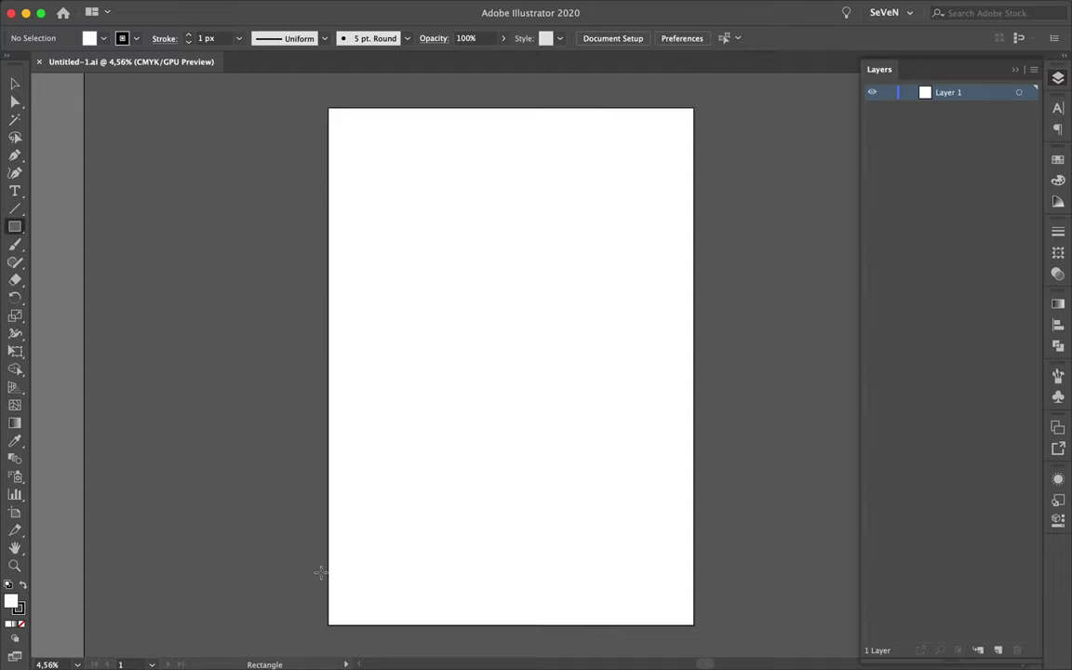
Draw a tall rectangle snapped exactly over the left half of the portrait artboard.
{"action": "left_click_drag", "start_coordinate": [469, 278], "coordinate": [328, 624]}
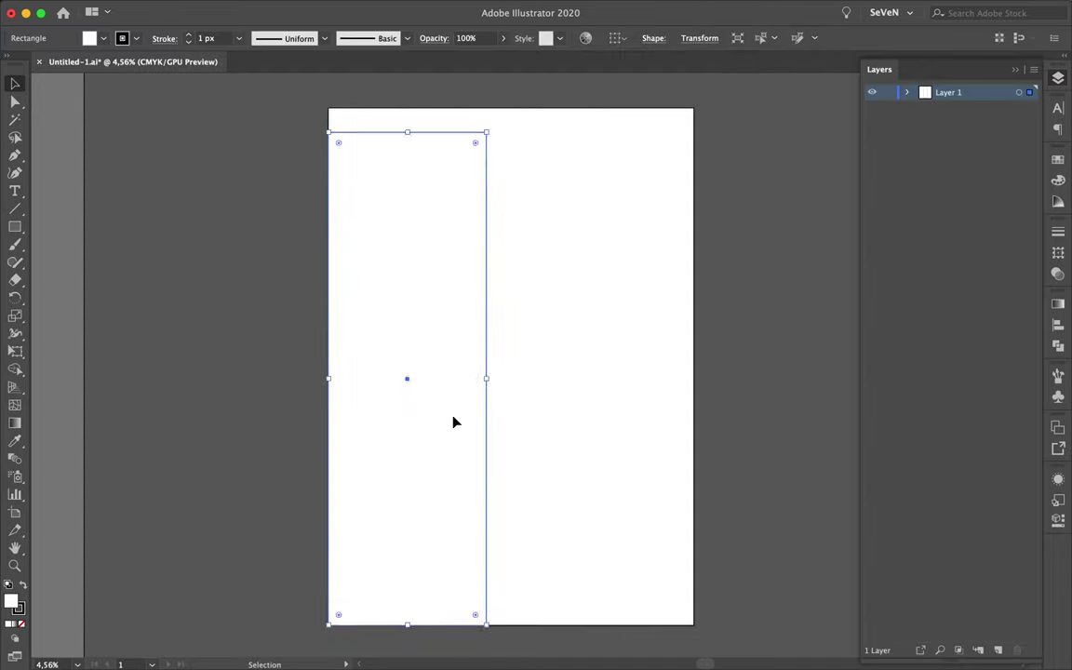
{"action": "scroll", "coordinate": [407, 136], "scroll_direction": "up", "scroll_amount": 5}
{"action": "scroll", "coordinate": [730, 163], "scroll_direction": "down", "scroll_amount": 3}
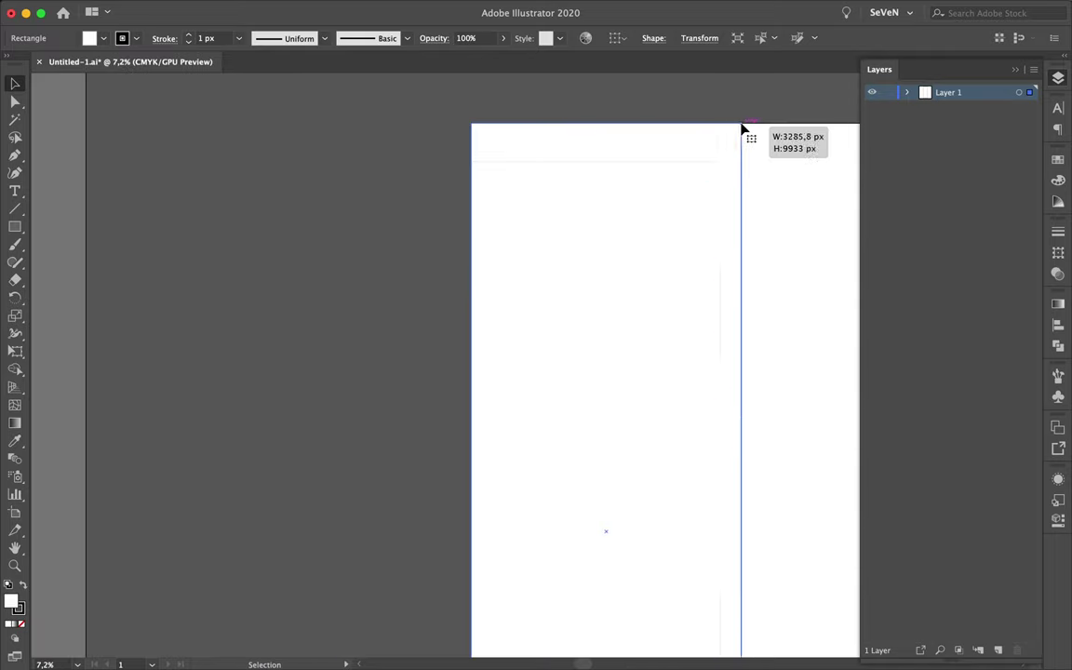
{"action": "scroll", "coordinate": [742, 125], "scroll_direction": "down", "scroll_amount": 3}
{"action": "left_click", "coordinate": [598, 149]}
{"action": "key", "text": "m"}
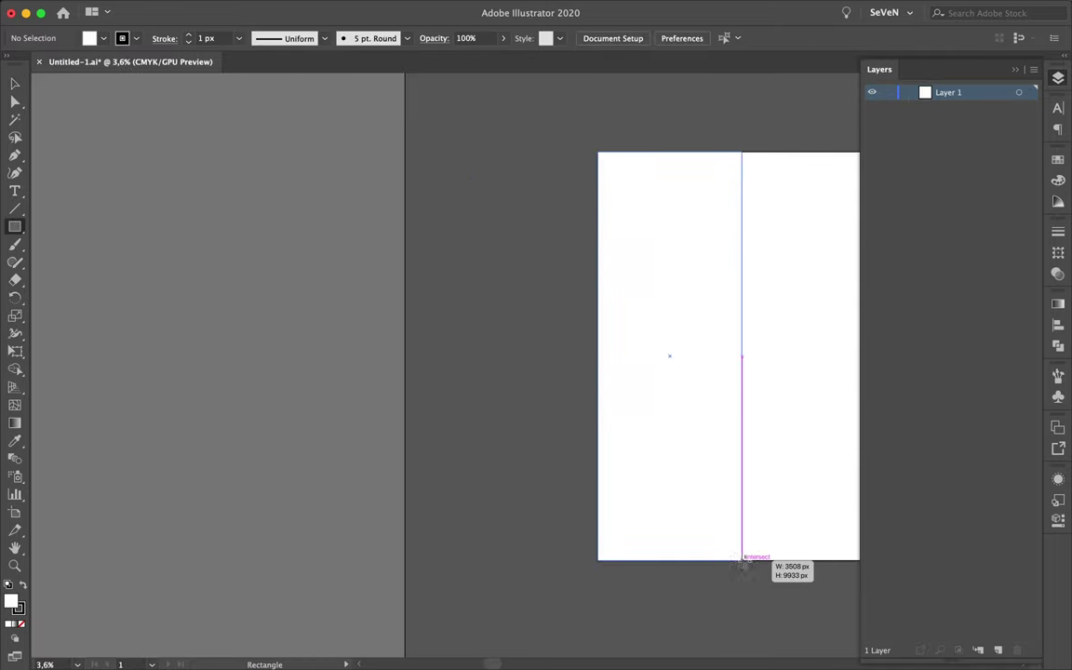
{"action": "left_click_drag", "start_coordinate": [742, 558], "coordinate": [741, 558]}
{"action": "key", "text": "super+0"}
Split the left-half rectangle into a grid of 10 columns with 21 px gutters.
{"action": "left_click", "coordinate": [183, 7]}
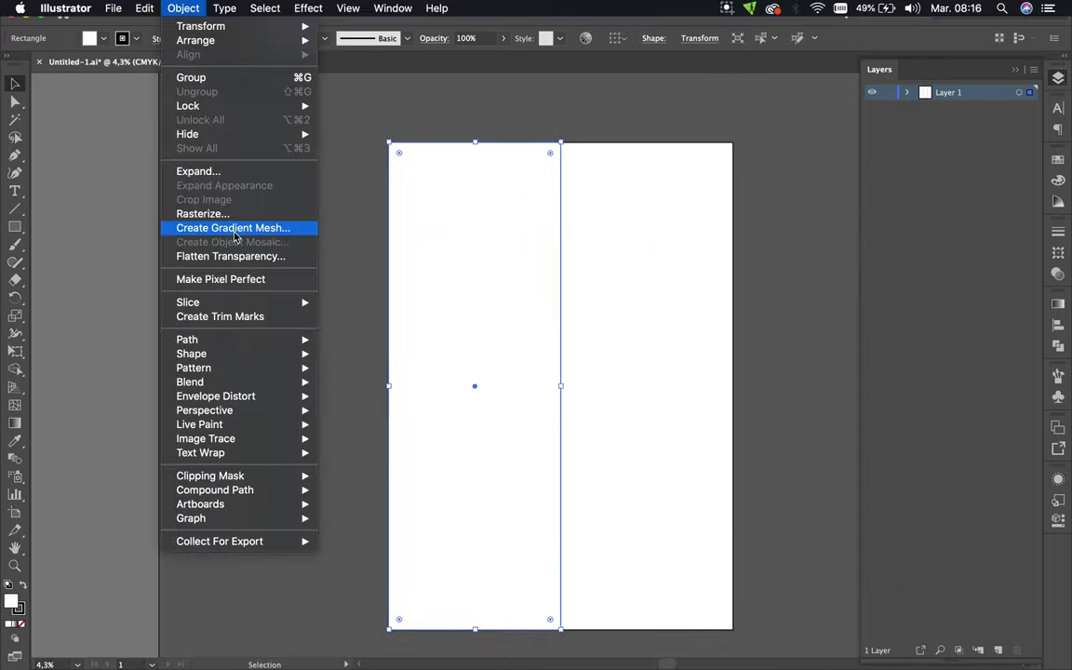
{"action": "left_click", "coordinate": [358, 490]}
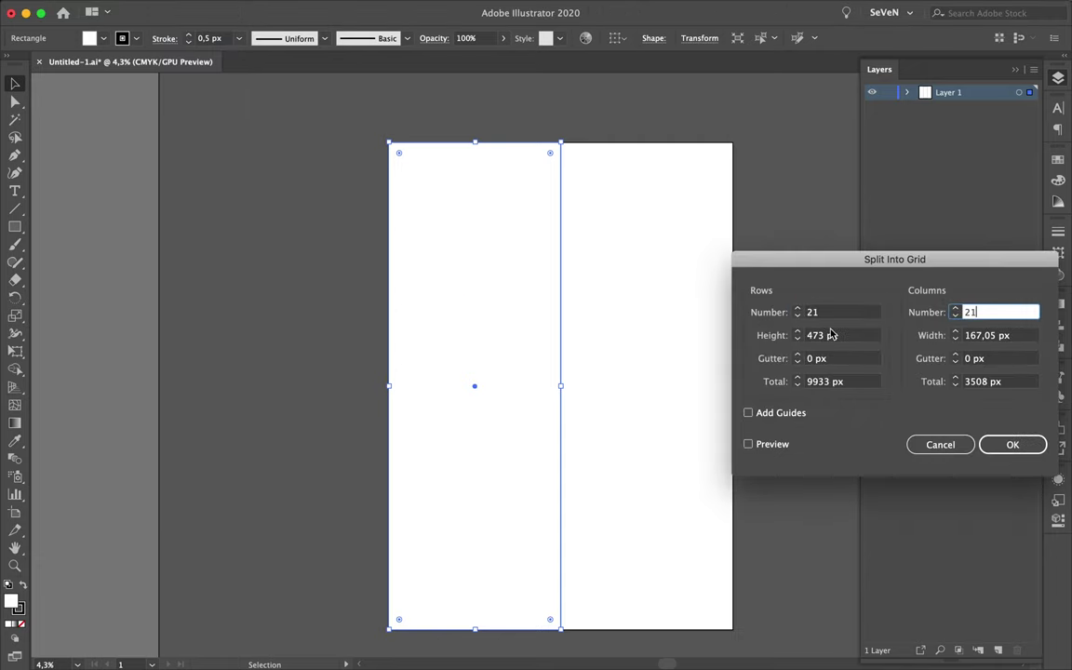
{"action": "left_click", "coordinate": [749, 444]}
{"action": "left_click", "coordinate": [798, 355]}
{"action": "type", "text": "21"}
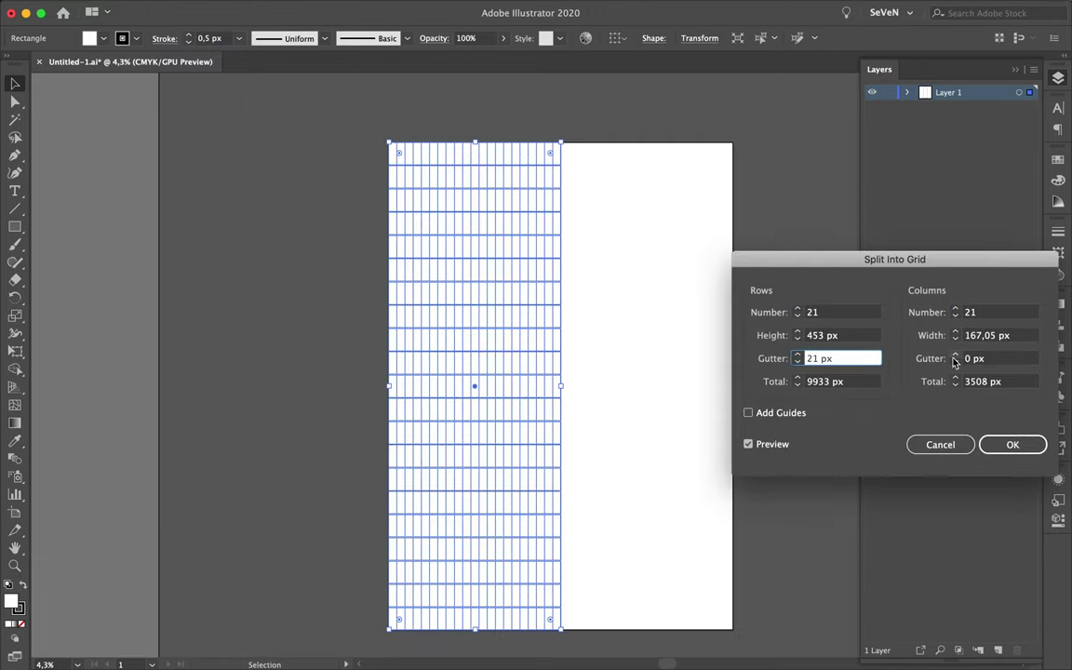
{"action": "left_click", "coordinate": [954, 361]}
{"action": "type", "text": "21"}
{"action": "left_click", "coordinate": [956, 313]}
{"action": "type", "text": "10"}
{"action": "left_click", "coordinate": [1013, 445]}
{"action": "left_click", "coordinate": [611, 412]}
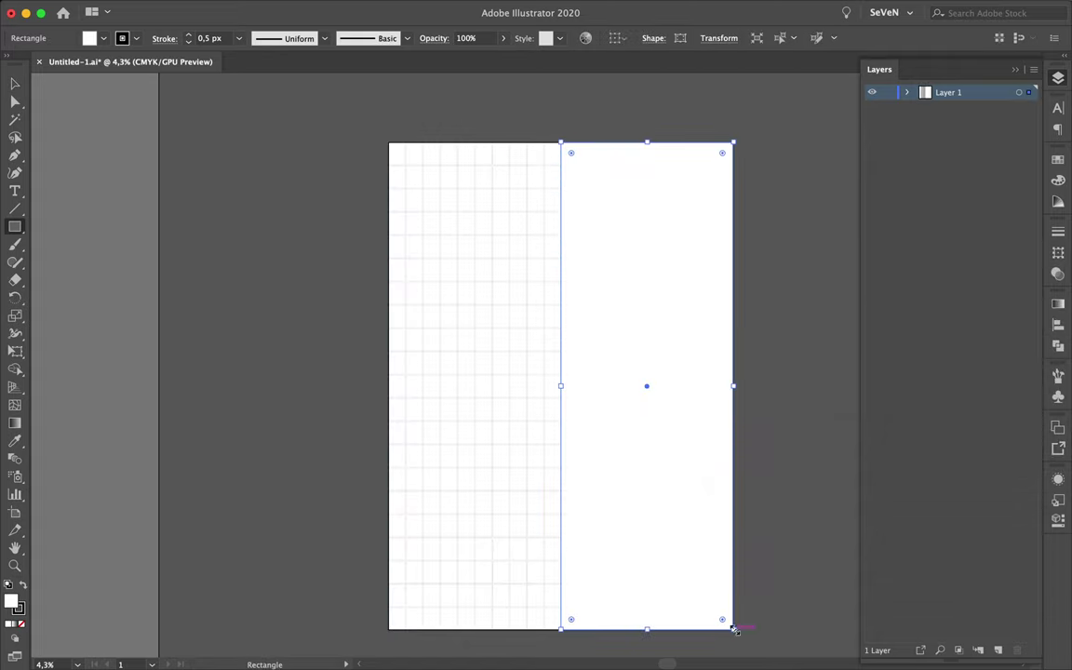
Split the right-half rectangle into a finer 42-row by 10-column grid with 21 px gutters.
{"action": "left_click", "coordinate": [184, 8]}
{"action": "left_click", "coordinate": [360, 490]}
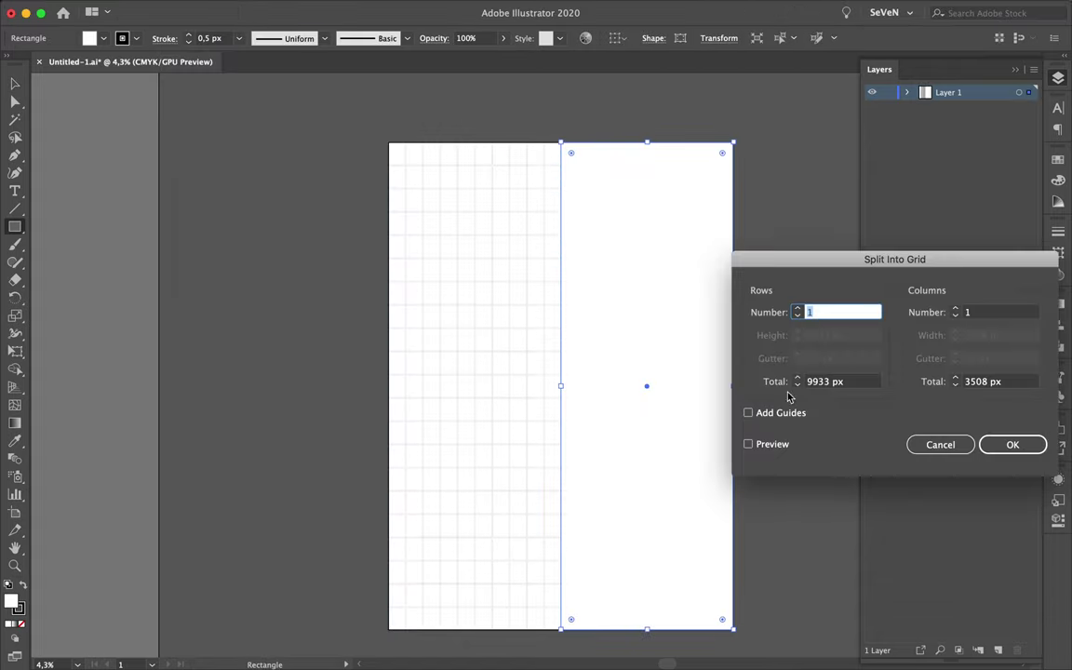
{"action": "left_click", "coordinate": [747, 445]}
{"action": "type", "text": "42"}
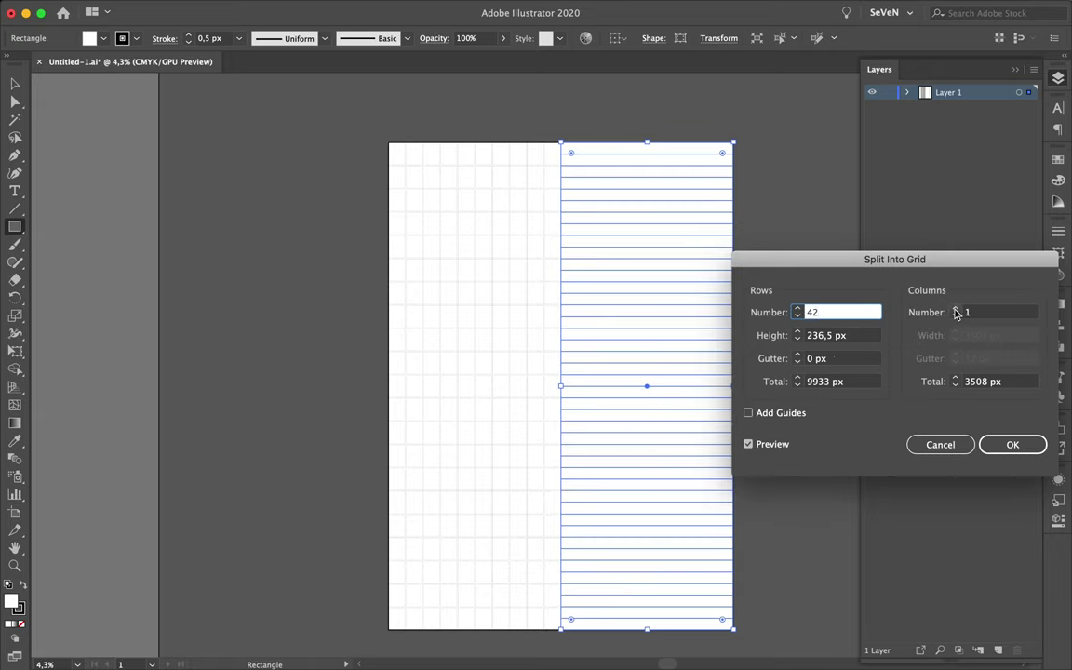
{"action": "left_click", "coordinate": [955, 309], "text": "shift"}
{"action": "left_click", "coordinate": [955, 316], "text": "shift"}
{"action": "type", "text": "0"}
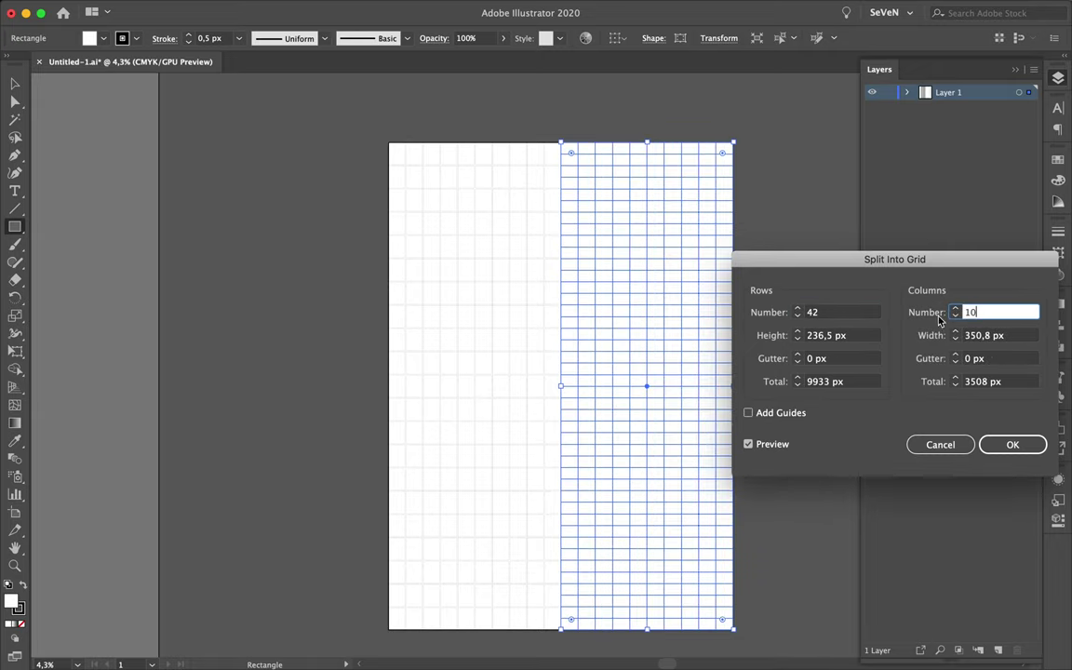
{"action": "key", "text": "Tab"}
{"action": "key", "text": "Tab"}
{"action": "type", "text": "21"}
{"action": "left_click", "coordinate": [837, 358]}
{"action": "type", "text": "21"}
{"action": "key", "text": "Return"}
{"action": "left_click", "coordinate": [791, 392]}
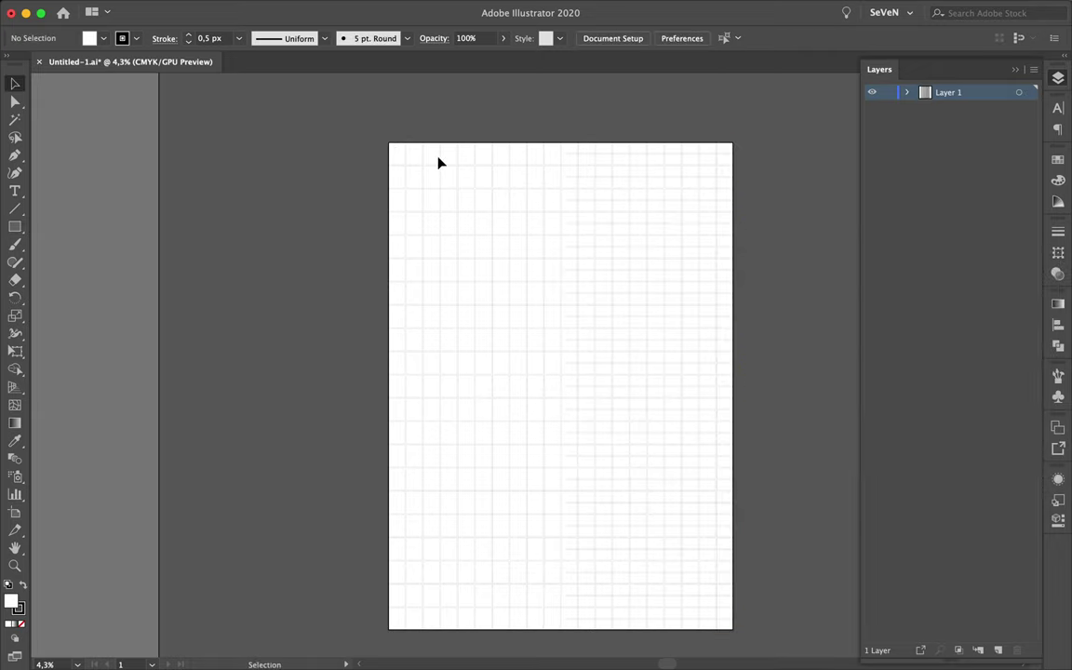
{"action": "key", "text": "super+a"}
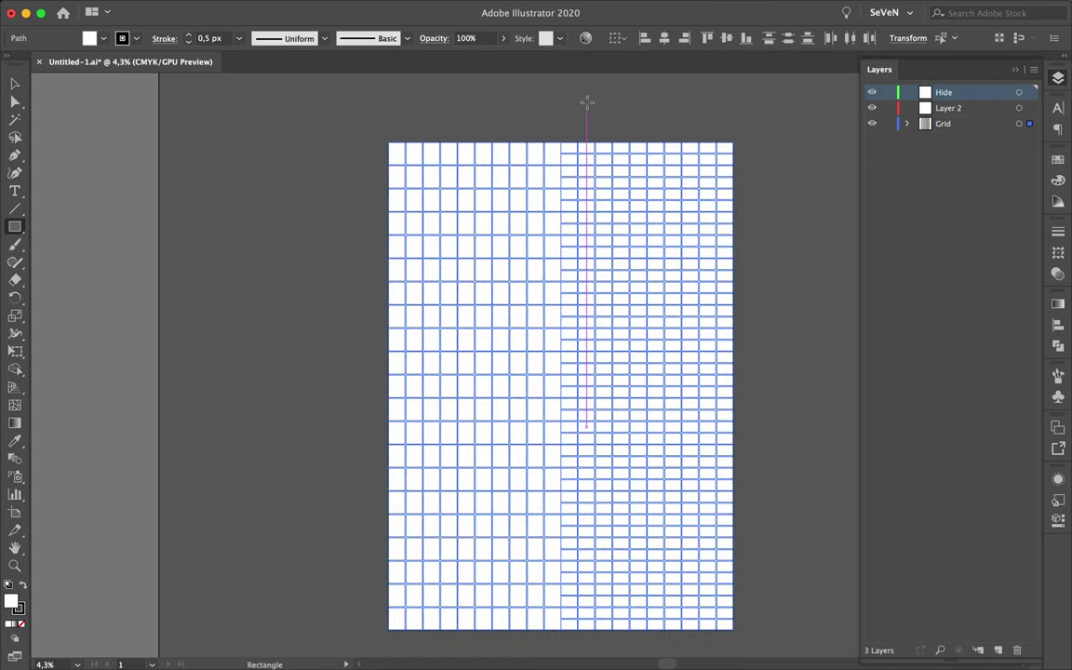
Draw a top border strip, copy strips to the bottom and right edges, and lock the Hide layer.
{"action": "left_click_drag", "start_coordinate": [354, 96], "coordinate": [751, 139]}
{"action": "key", "text": "v"}
{"action": "left_click_drag", "start_coordinate": [359, 131], "coordinate": [476, 527]}
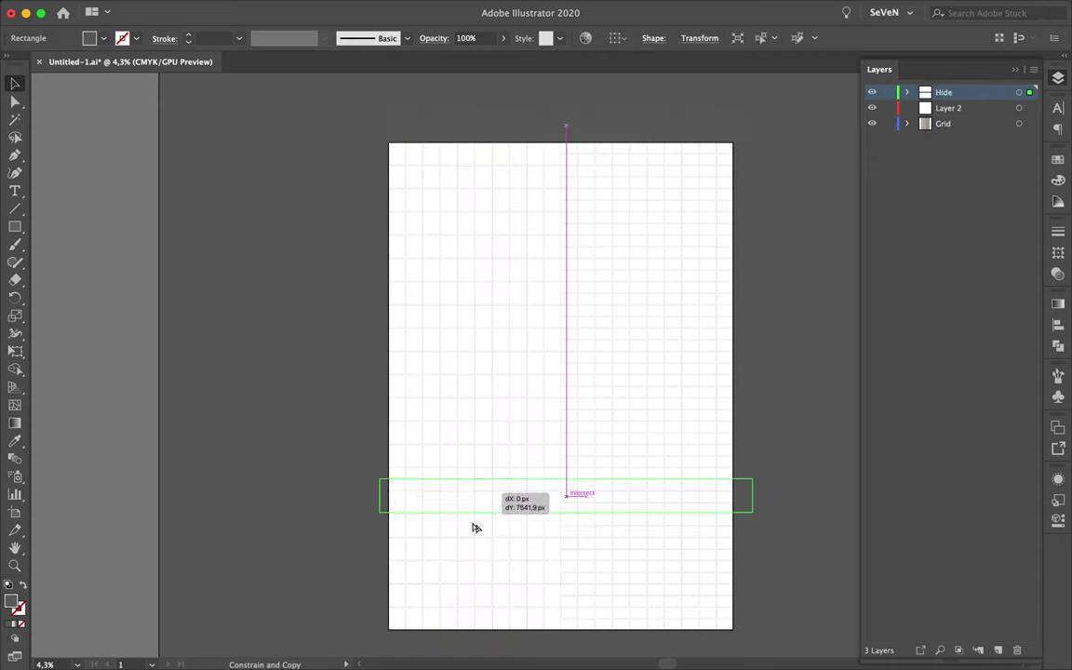
{"action": "left_click_drag", "start_coordinate": [372, 382], "coordinate": [743, 372]}
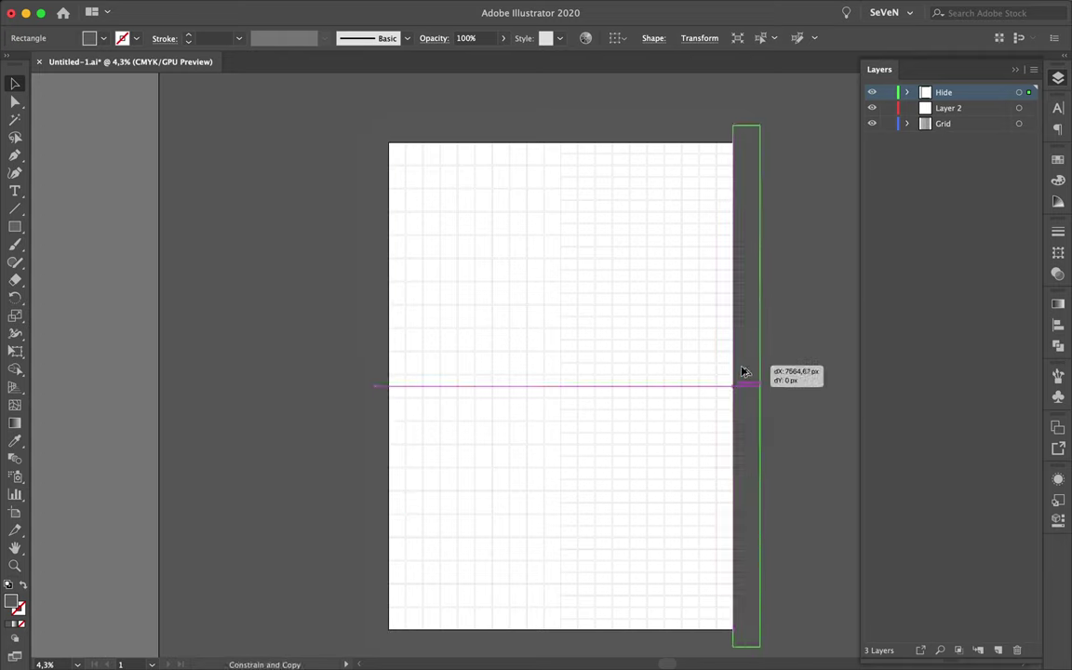
{"action": "left_click", "coordinate": [888, 93]}
{"action": "scroll", "coordinate": [696, 172], "scroll_direction": "up", "scroll_amount": 2}
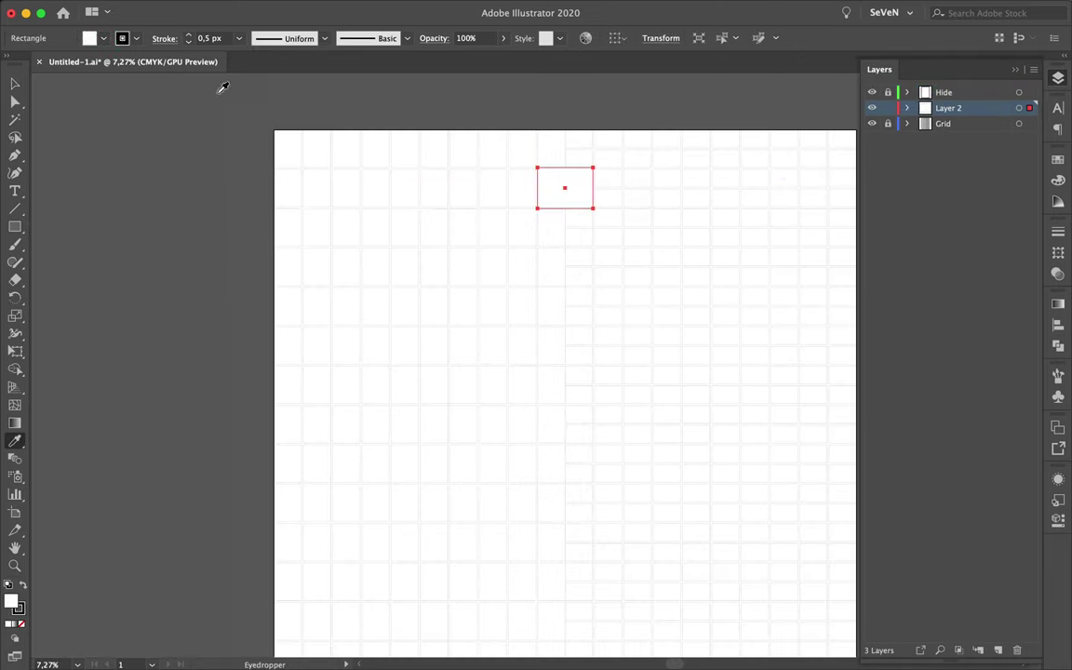
Draw a small circle below the top rectangle and blend them with 44 specified steps.
{"action": "key", "text": "l"}
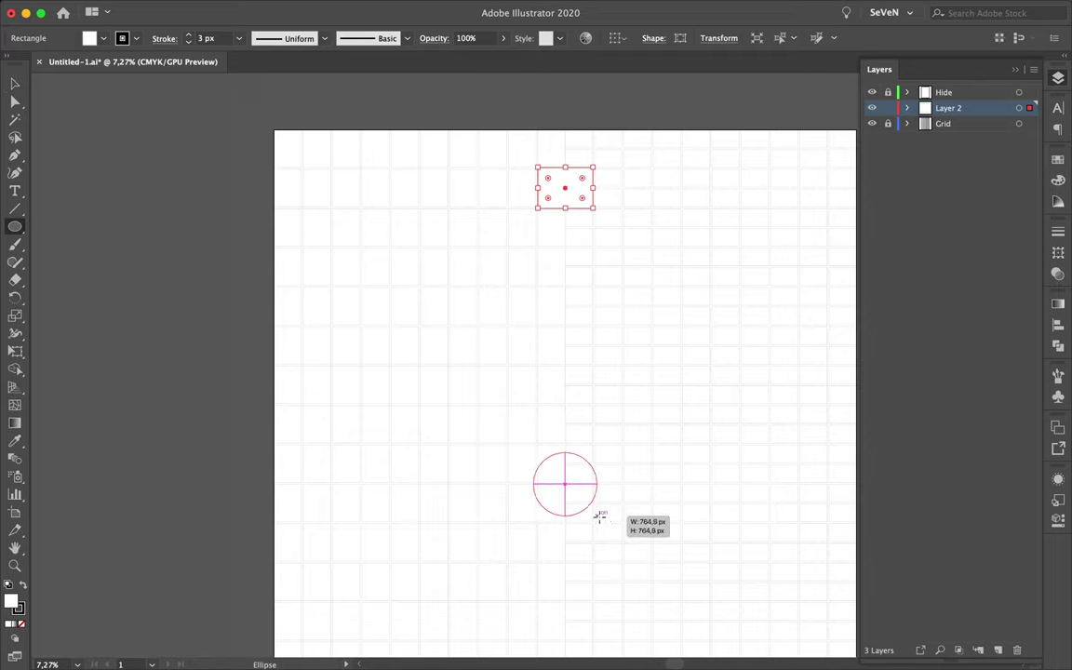
{"action": "left_click_drag", "start_coordinate": [601, 517], "coordinate": [624, 542]}
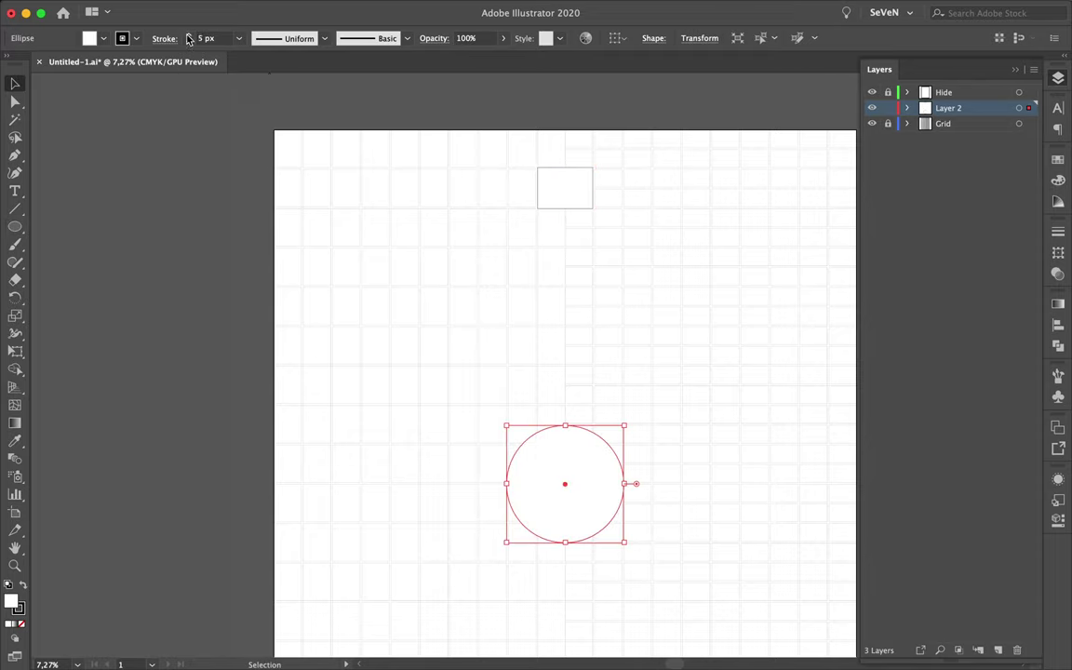
{"action": "left_click", "coordinate": [576, 201]}
{"action": "double_click", "coordinate": [15, 458]}
{"action": "left_click", "coordinate": [168, 422]}
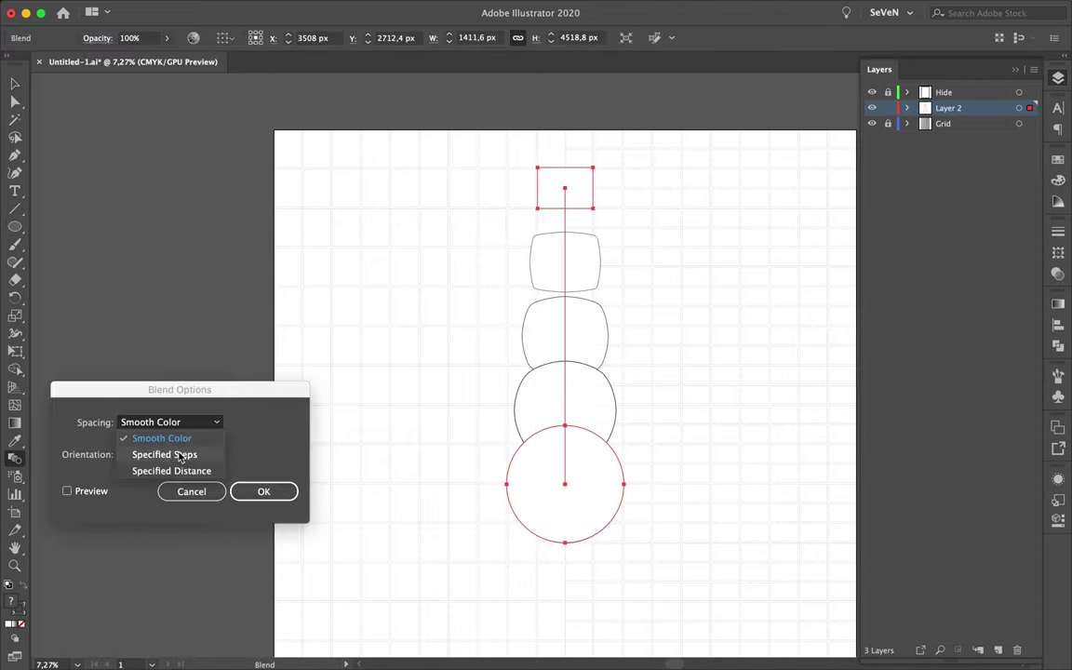
{"action": "left_click", "coordinate": [177, 457]}
{"action": "type", "text": "44"}
{"action": "left_click", "coordinate": [67, 492]}
{"action": "key", "text": "Return"}
Draw a rectangle near the page bottom and continue the blend from the circle.
{"action": "scroll", "coordinate": [528, 431], "scroll_direction": "down", "scroll_amount": 3}
{"action": "scroll", "coordinate": [526, 429], "scroll_direction": "down", "scroll_amount": 2}
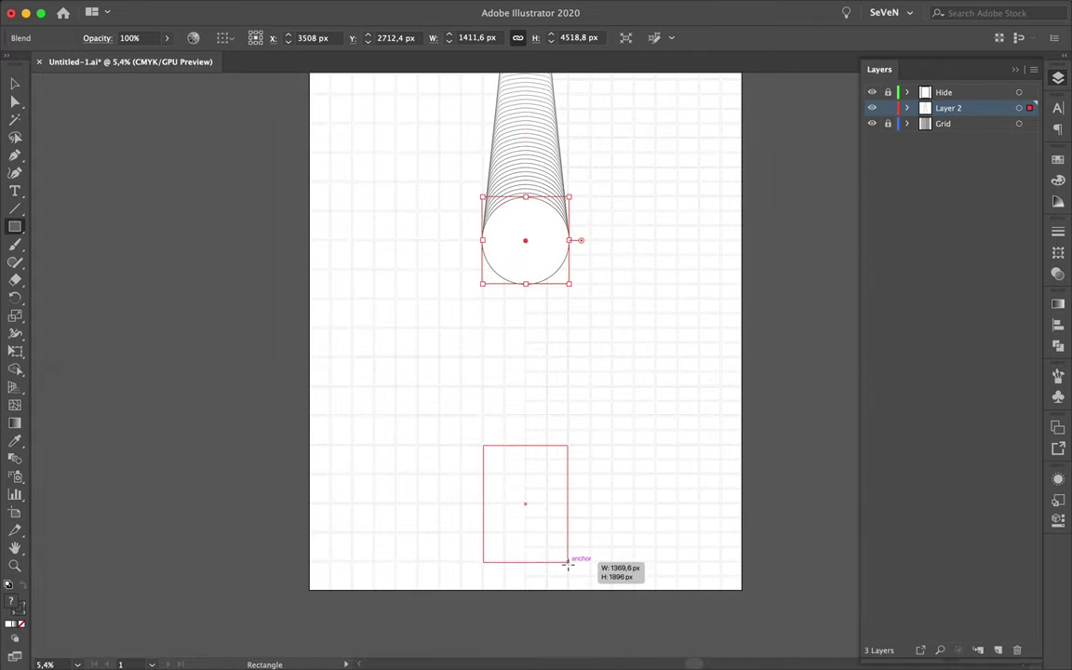
{"action": "left_click_drag", "start_coordinate": [565, 561], "coordinate": [567, 560]}
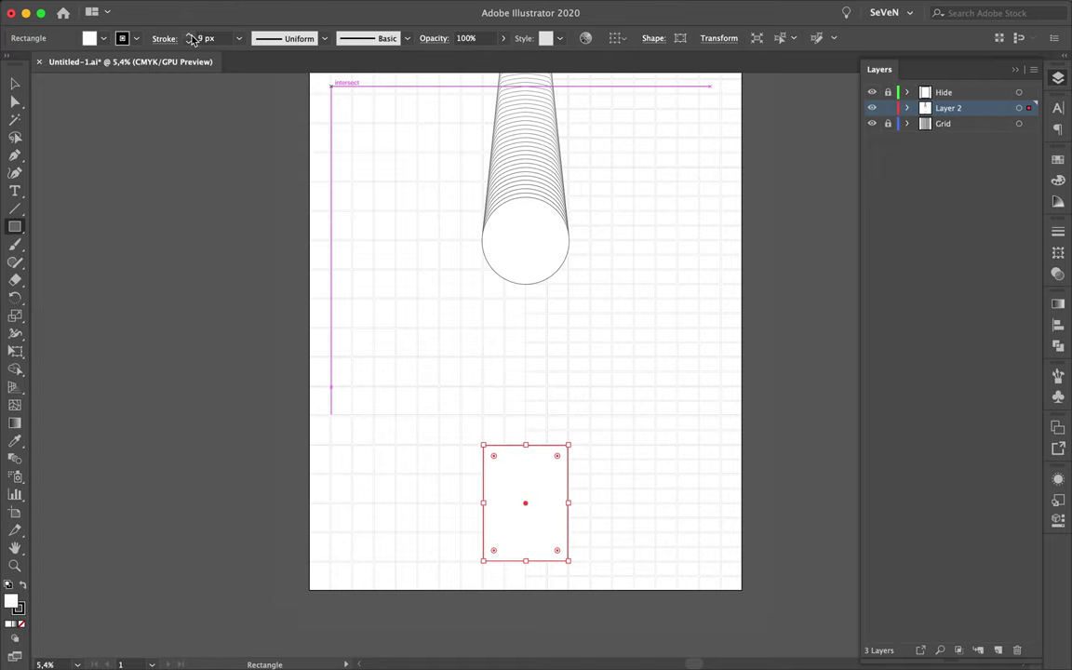
{"action": "left_click", "coordinate": [528, 498]}
Link the circle into the bottom rectangle and bend the blend's spine into an S-curve.
{"action": "scroll", "coordinate": [599, 339], "scroll_direction": "down", "scroll_amount": 2}
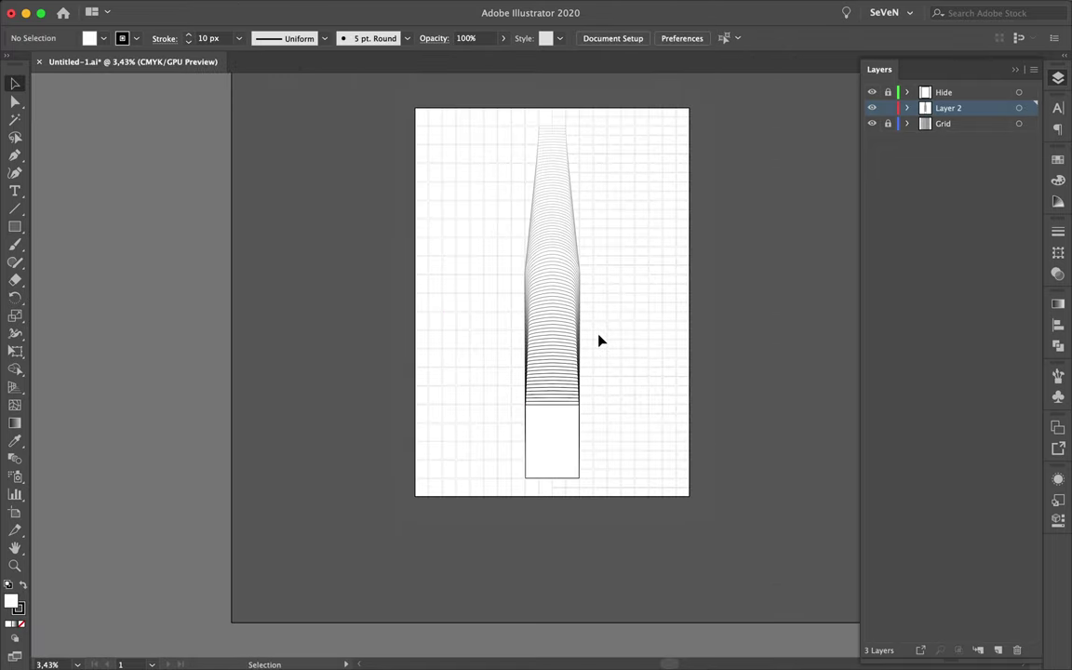
{"action": "left_click", "coordinate": [555, 280]}
{"action": "left_click_drag", "start_coordinate": [566, 286], "coordinate": [579, 239]}
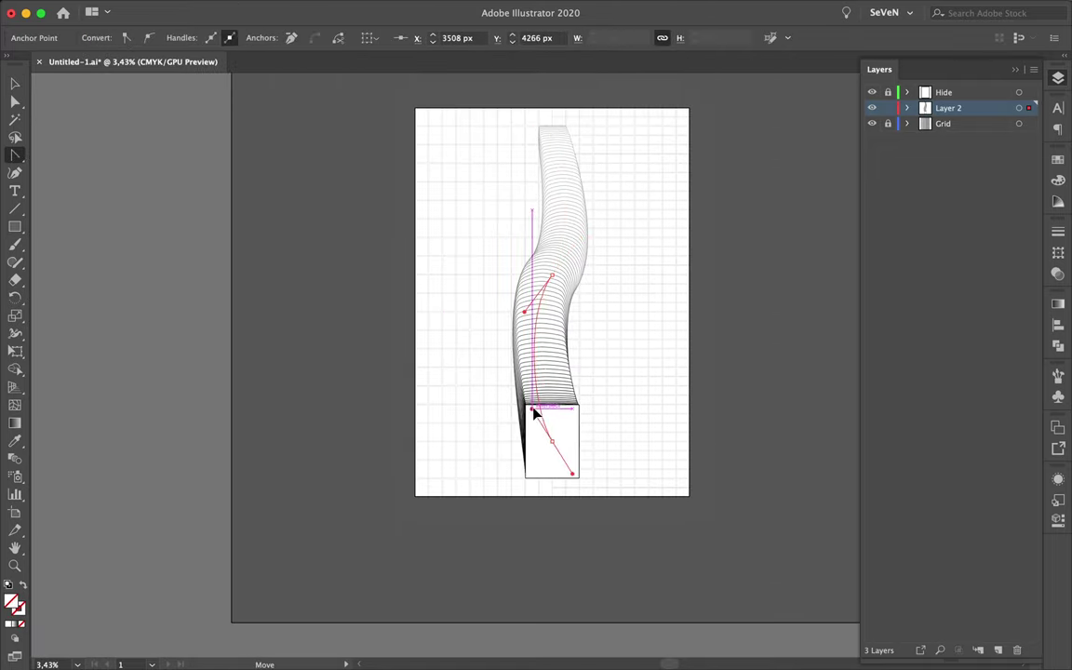
{"action": "left_click_drag", "start_coordinate": [541, 127], "coordinate": [564, 156]}
{"action": "key", "text": "v"}
{"action": "left_click", "coordinate": [694, 186]}
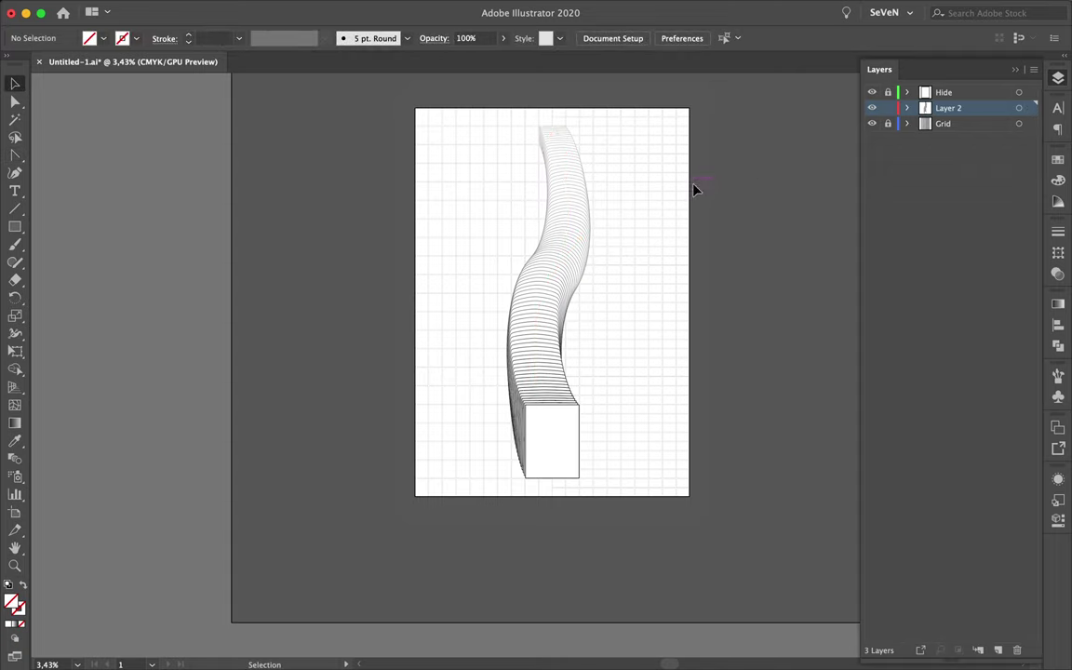
Nudge the blend's bottom rectangle slightly upward in isolation mode.
{"action": "scroll", "coordinate": [685, 179], "scroll_direction": "up", "scroll_amount": 3}
{"action": "scroll", "coordinate": [620, 206], "scroll_direction": "down", "scroll_amount": 1}
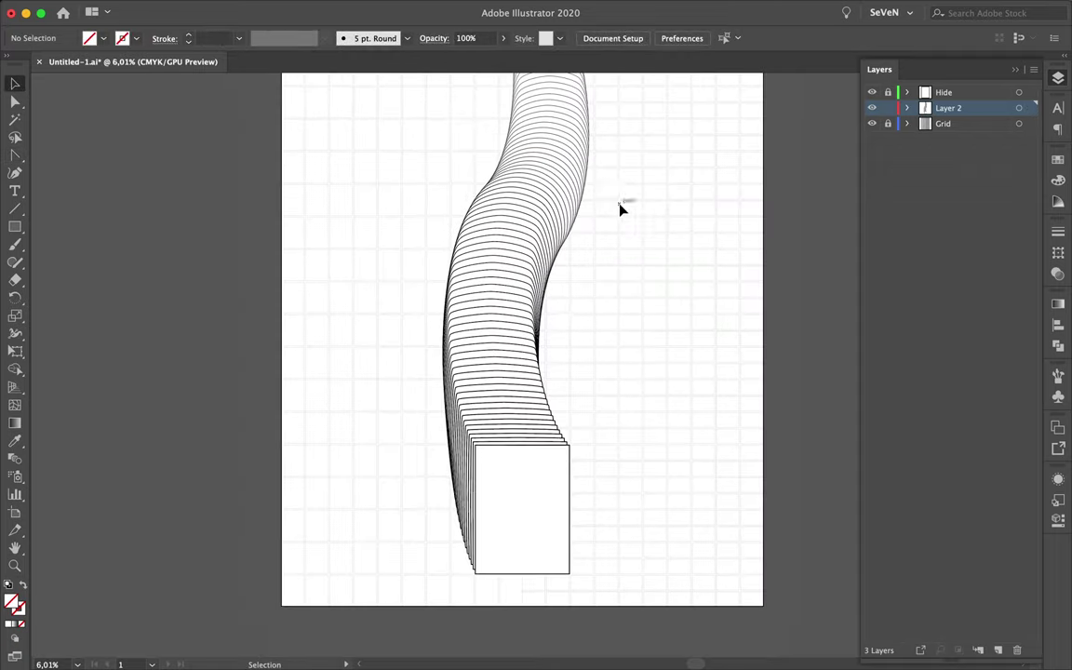
{"action": "double_click", "coordinate": [545, 472]}
{"action": "key", "text": "Escape"}
{"action": "scroll", "coordinate": [547, 308], "scroll_direction": "down", "scroll_amount": 1}
{"action": "left_click", "coordinate": [518, 563]}
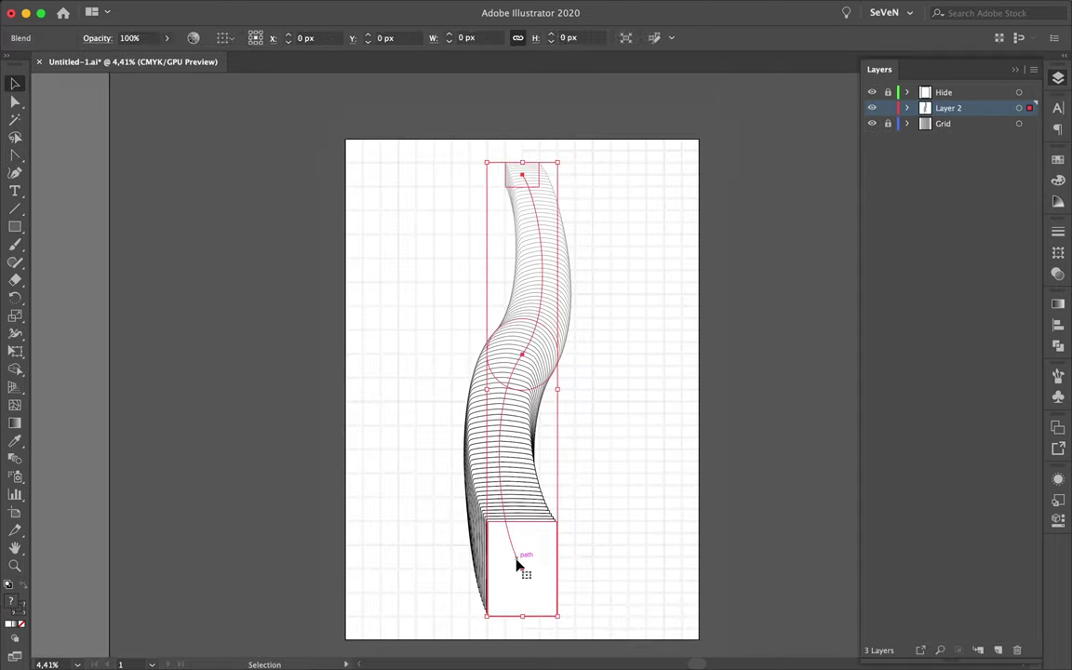
{"action": "double_click", "coordinate": [522, 568]}
{"action": "left_click_drag", "start_coordinate": [538, 584], "coordinate": [528, 545]}
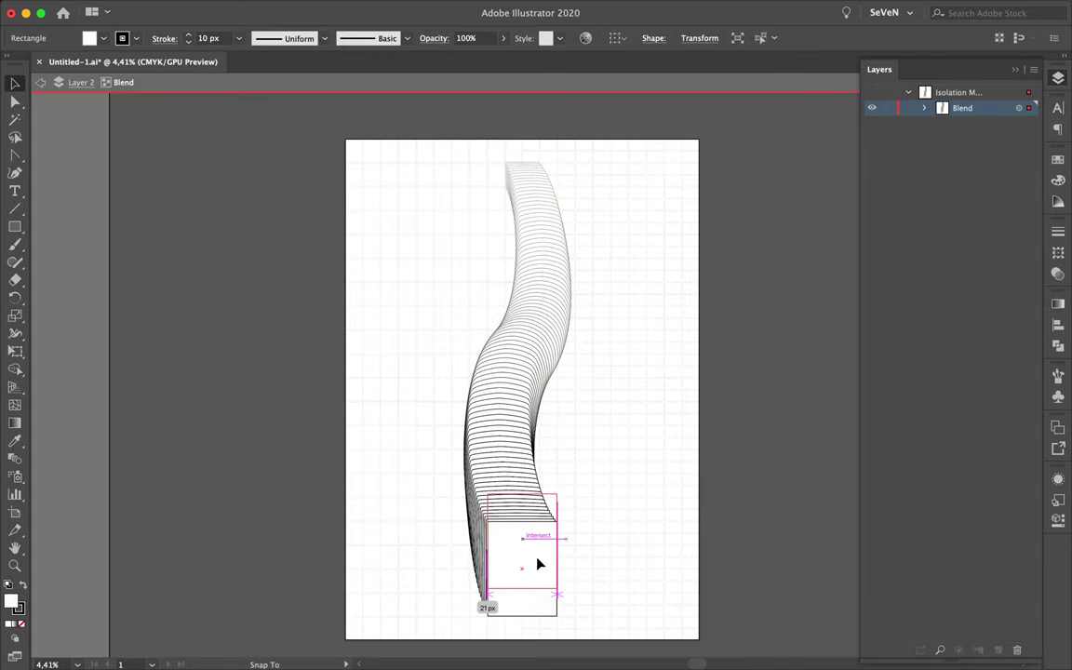
{"action": "key", "text": "Escape"}
{"action": "scroll", "coordinate": [527, 544], "scroll_direction": "up", "scroll_amount": 2}
{"action": "double_click", "coordinate": [530, 542]}
{"action": "scroll", "coordinate": [531, 530], "scroll_direction": "down", "scroll_amount": 2}
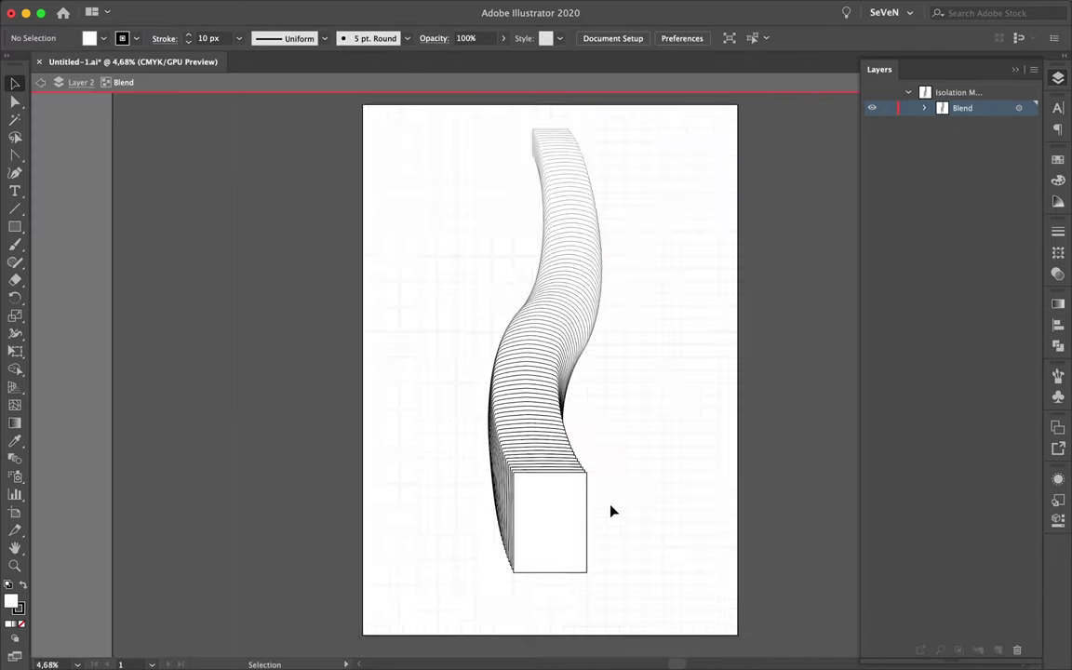
{"action": "scroll", "coordinate": [549, 453], "scroll_direction": "down", "scroll_amount": 2}
{"action": "key", "text": "Escape"}
Expand the S-curved blend into separate ribbon shapes with Object > Expand.
{"action": "key", "text": "a"}
{"action": "left_click", "coordinate": [585, 345]}
{"action": "key", "text": "v"}
{"action": "left_click", "coordinate": [582, 371]}
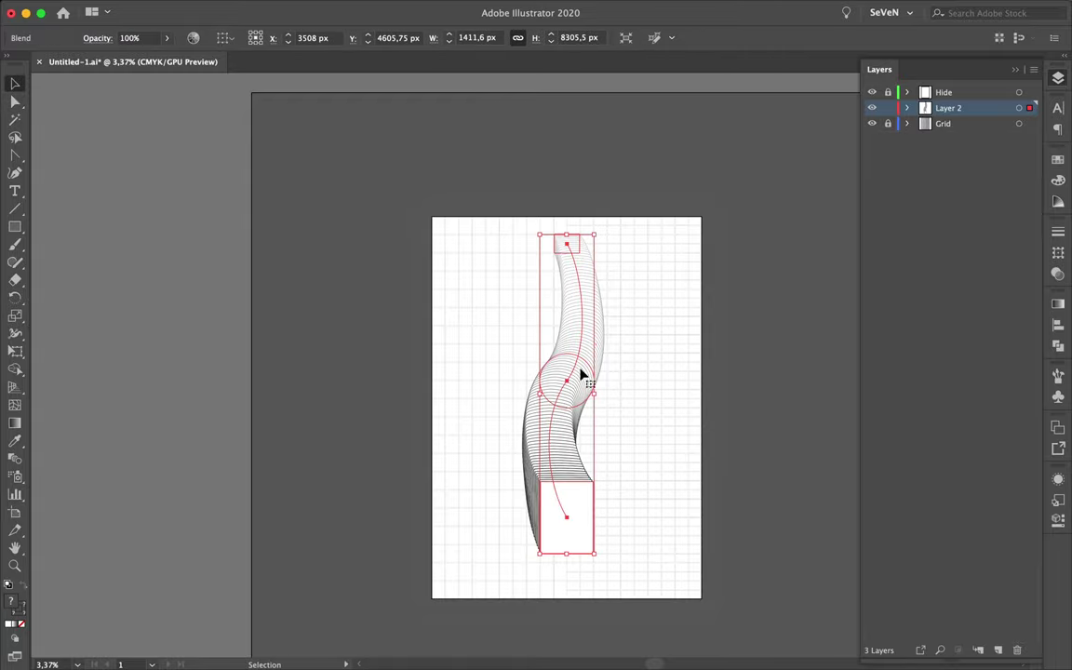
{"action": "left_click", "coordinate": [185, 7]}
{"action": "left_click", "coordinate": [215, 172]}
{"action": "left_click", "coordinate": [578, 427]}
{"action": "left_click", "coordinate": [667, 371]}
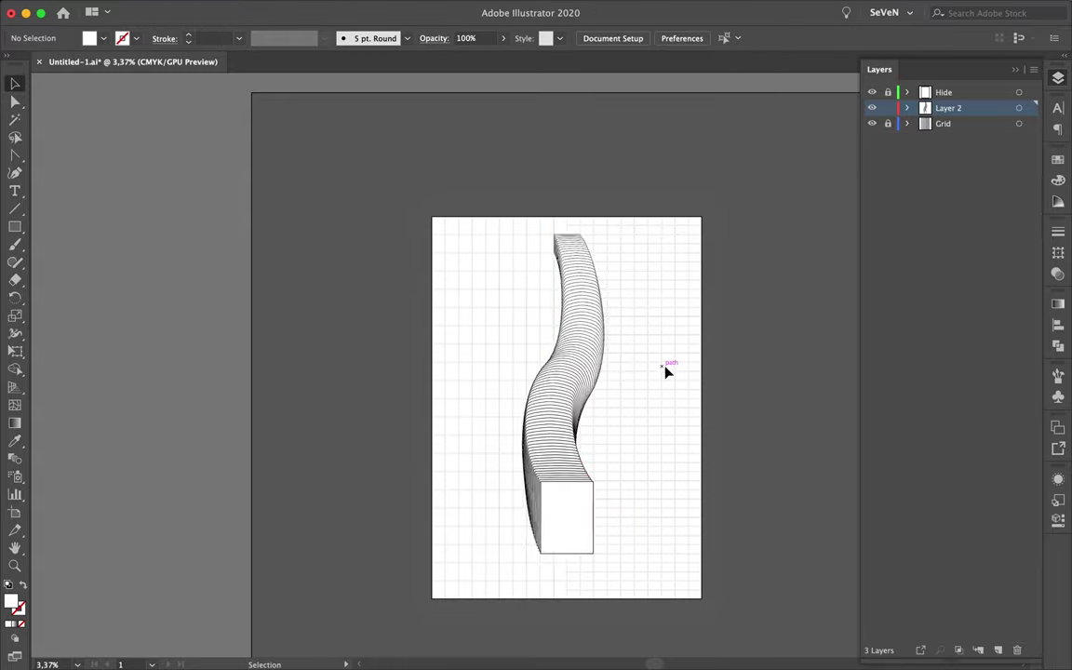
{"action": "scroll", "coordinate": [450, 305], "scroll_direction": "up", "scroll_amount": 2}
Place the ZERO INFORMATION text and open the Character panel's font list.
{"action": "scroll", "coordinate": [450, 303], "scroll_direction": "down", "scroll_amount": 1}
{"action": "key", "text": "t"}
{"action": "scroll", "coordinate": [521, 315], "scroll_direction": "up", "scroll_amount": 5}
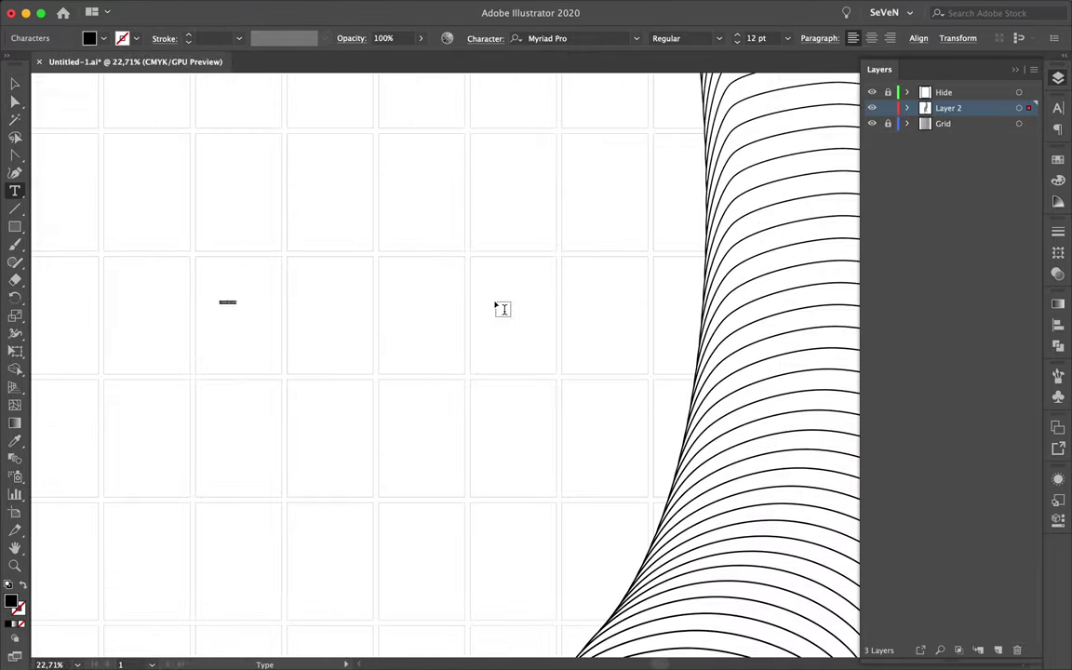
{"action": "type", "text": "ZERO INFORMATION"}
{"action": "key", "text": "ctrl+t"}
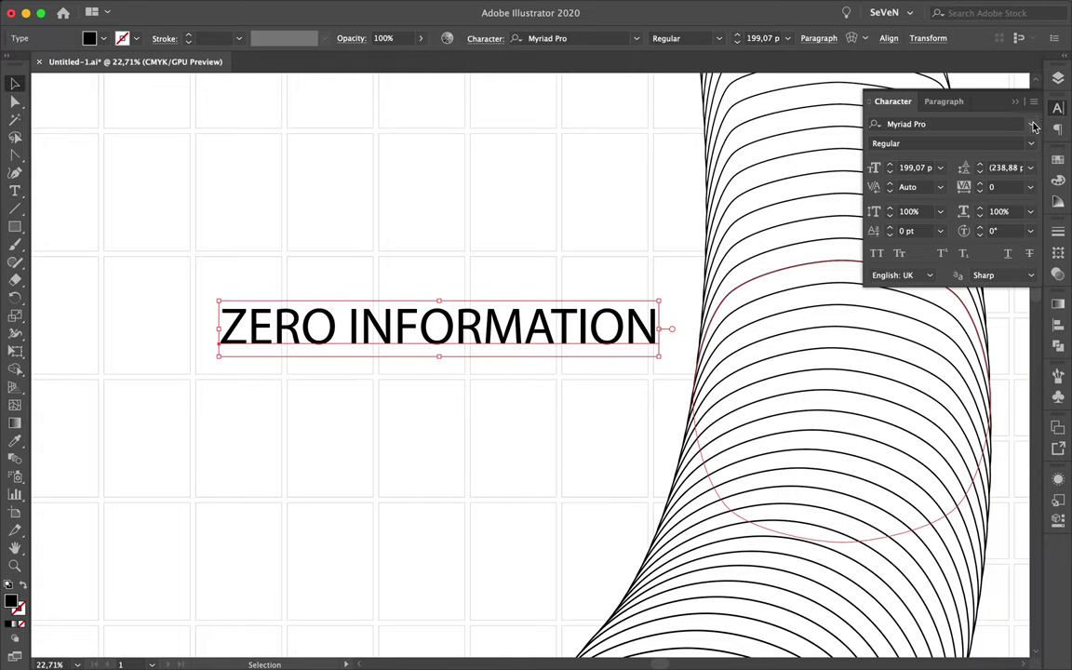
{"action": "left_click", "coordinate": [1032, 124]}
Try TT Squares, then set the text copy to Schwager Sans Thin and move it top-left.
{"action": "scroll", "coordinate": [912, 442], "scroll_direction": "down", "scroll_amount": 1}
{"action": "scroll", "coordinate": [773, 424], "scroll_direction": "down", "scroll_amount": 5}
{"action": "scroll", "coordinate": [773, 372], "scroll_direction": "down", "scroll_amount": 5}
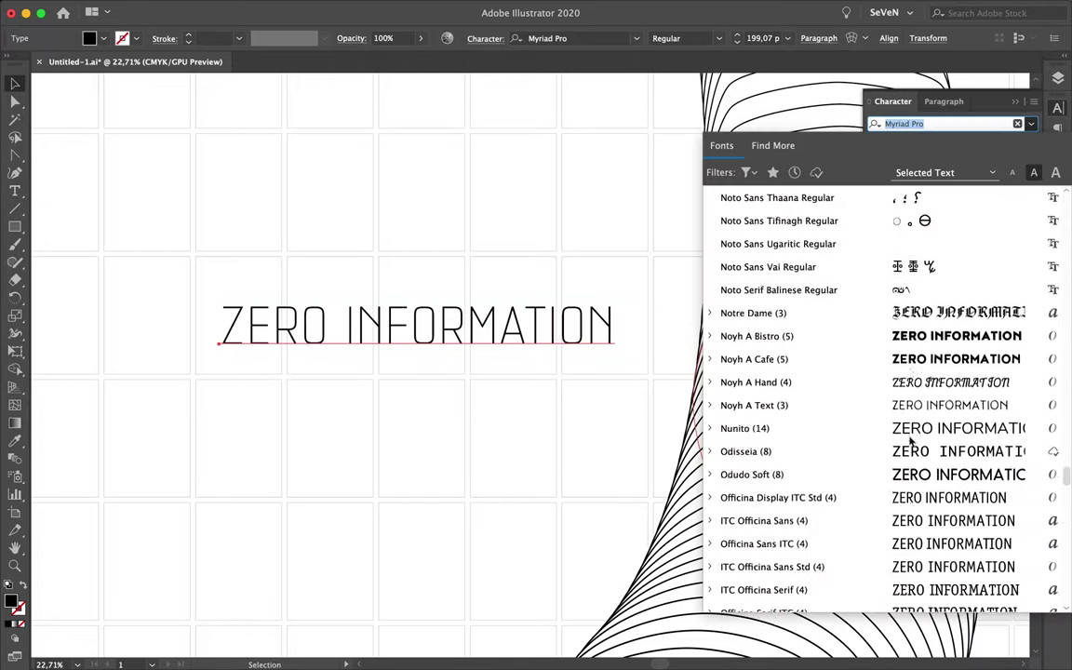
{"action": "scroll", "coordinate": [819, 316], "scroll_direction": "down", "scroll_amount": 1}
{"action": "scroll", "coordinate": [764, 433], "scroll_direction": "down", "scroll_amount": 5}
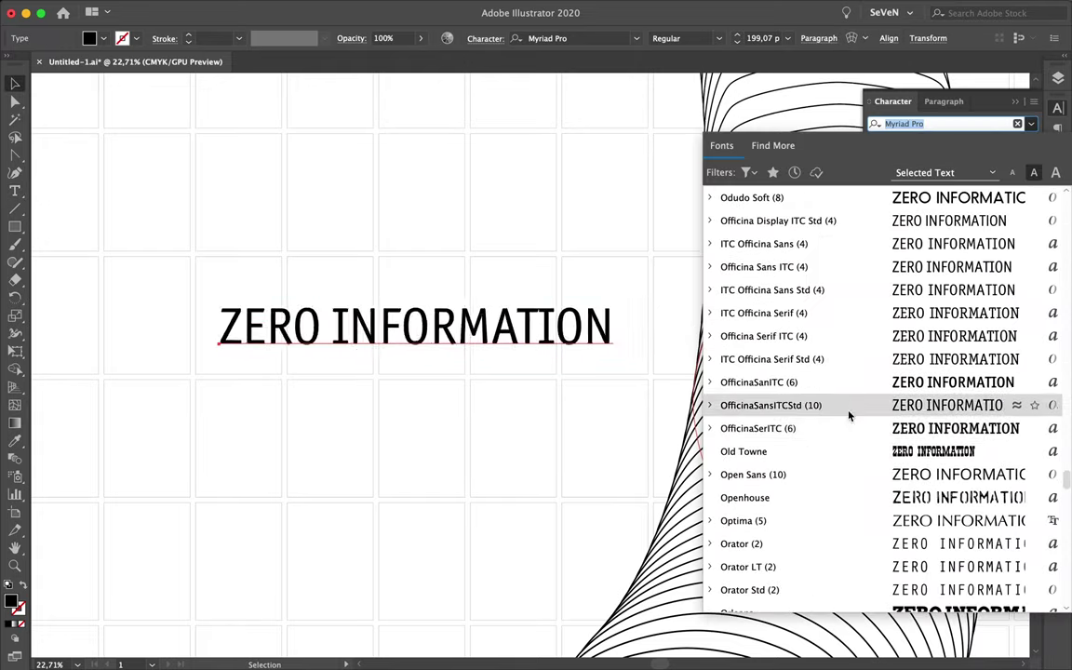
{"action": "scroll", "coordinate": [763, 372], "scroll_direction": "down", "scroll_amount": 6}
{"action": "scroll", "coordinate": [806, 470], "scroll_direction": "down", "scroll_amount": 1}
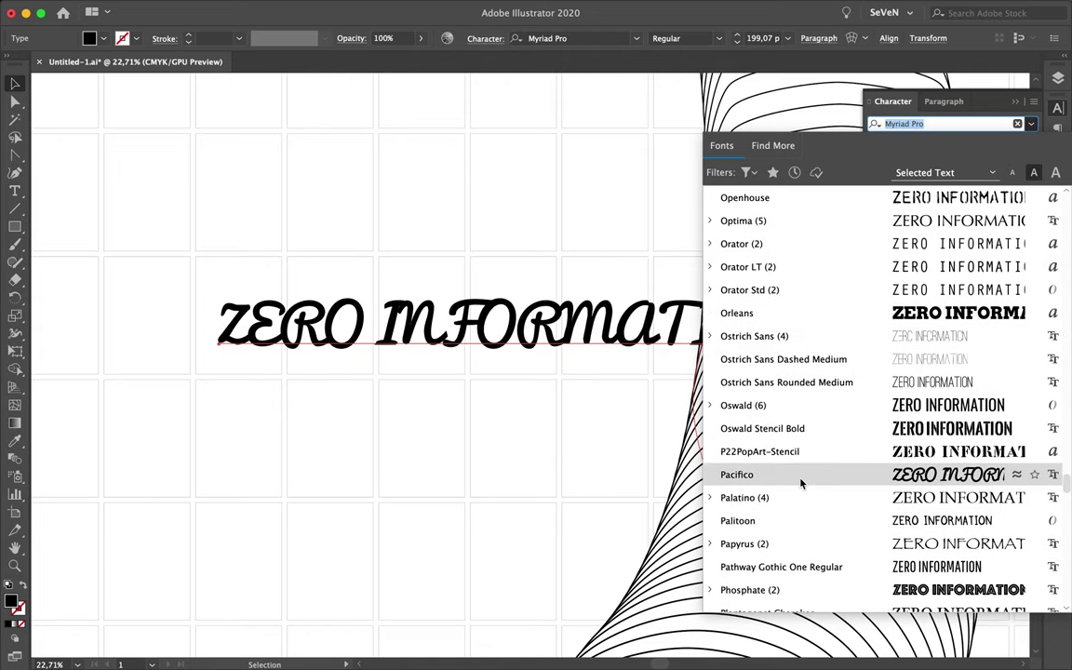
{"action": "scroll", "coordinate": [802, 521], "scroll_direction": "down", "scroll_amount": 5}
{"action": "scroll", "coordinate": [800, 531], "scroll_direction": "down", "scroll_amount": 7}
{"action": "scroll", "coordinate": [801, 498], "scroll_direction": "down", "scroll_amount": 8}
{"action": "scroll", "coordinate": [833, 427], "scroll_direction": "down", "scroll_amount": 1}
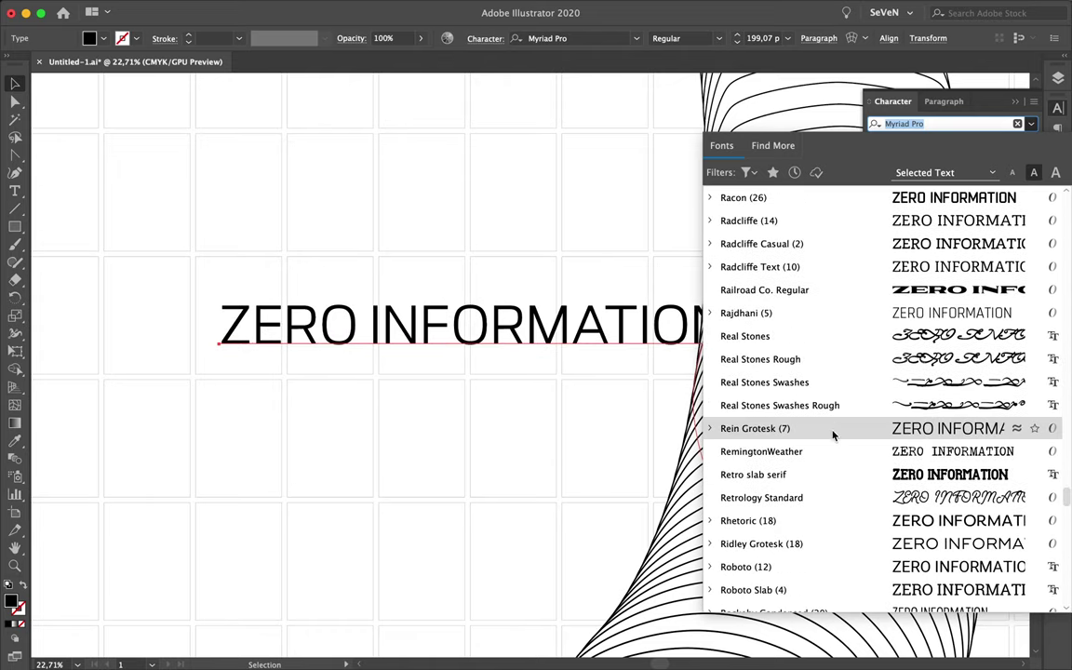
{"action": "scroll", "coordinate": [830, 410], "scroll_direction": "down", "scroll_amount": 2}
{"action": "scroll", "coordinate": [833, 500], "scroll_direction": "down", "scroll_amount": 4}
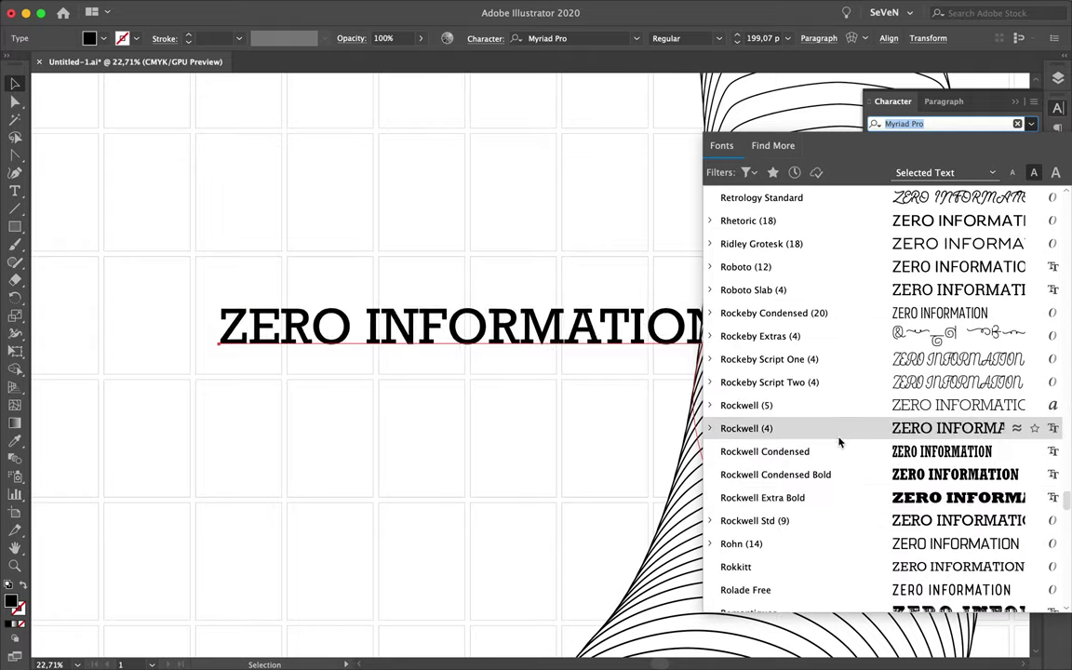
{"action": "scroll", "coordinate": [833, 544], "scroll_direction": "down", "scroll_amount": 6}
{"action": "scroll", "coordinate": [826, 447], "scroll_direction": "down", "scroll_amount": 2}
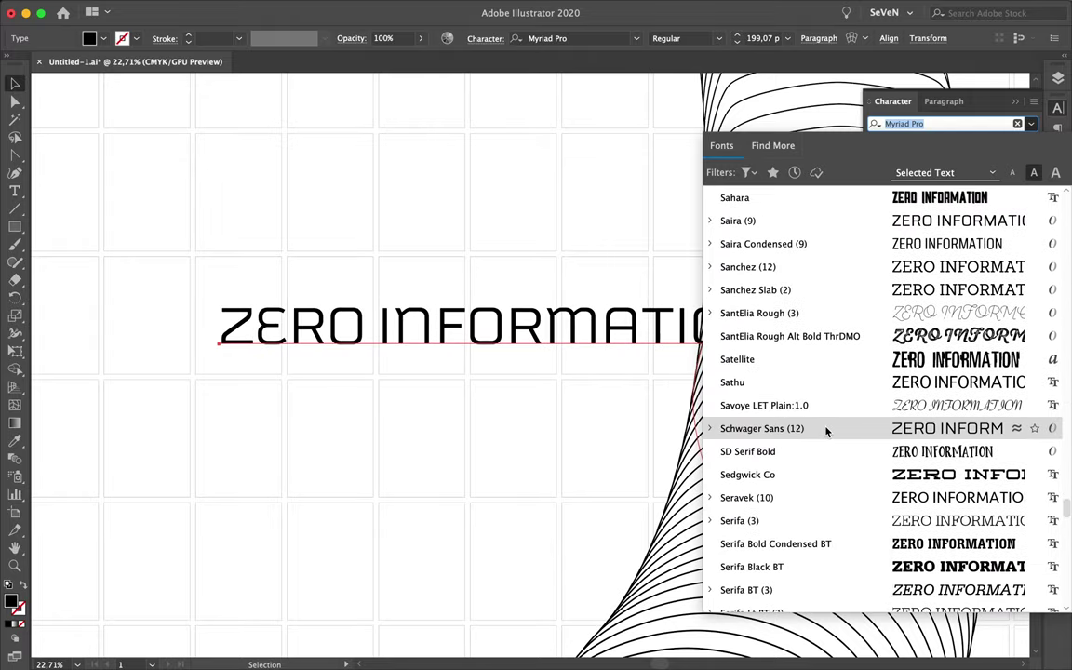
{"action": "scroll", "coordinate": [931, 391], "scroll_direction": "down", "scroll_amount": 10}
{"action": "scroll", "coordinate": [819, 354], "scroll_direction": "down", "scroll_amount": 10}
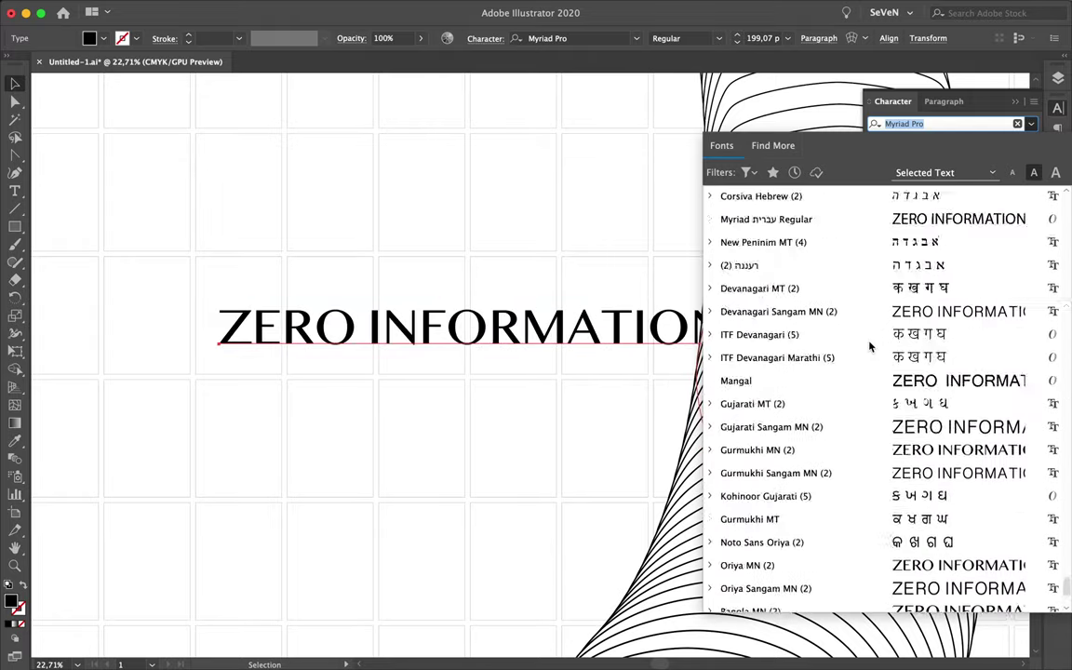
{"action": "scroll", "coordinate": [800, 316], "scroll_direction": "down", "scroll_amount": 10}
{"action": "scroll", "coordinate": [838, 335], "scroll_direction": "down", "scroll_amount": 3}
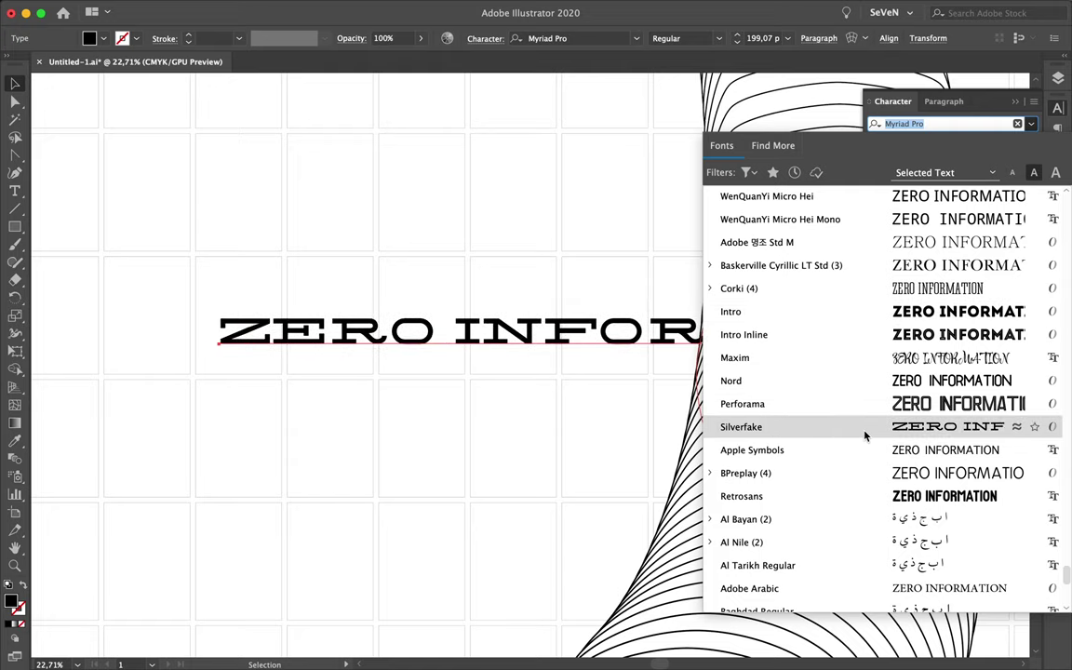
{"action": "scroll", "coordinate": [852, 372], "scroll_direction": "down", "scroll_amount": 10}
{"action": "scroll", "coordinate": [849, 362], "scroll_direction": "down", "scroll_amount": 10}
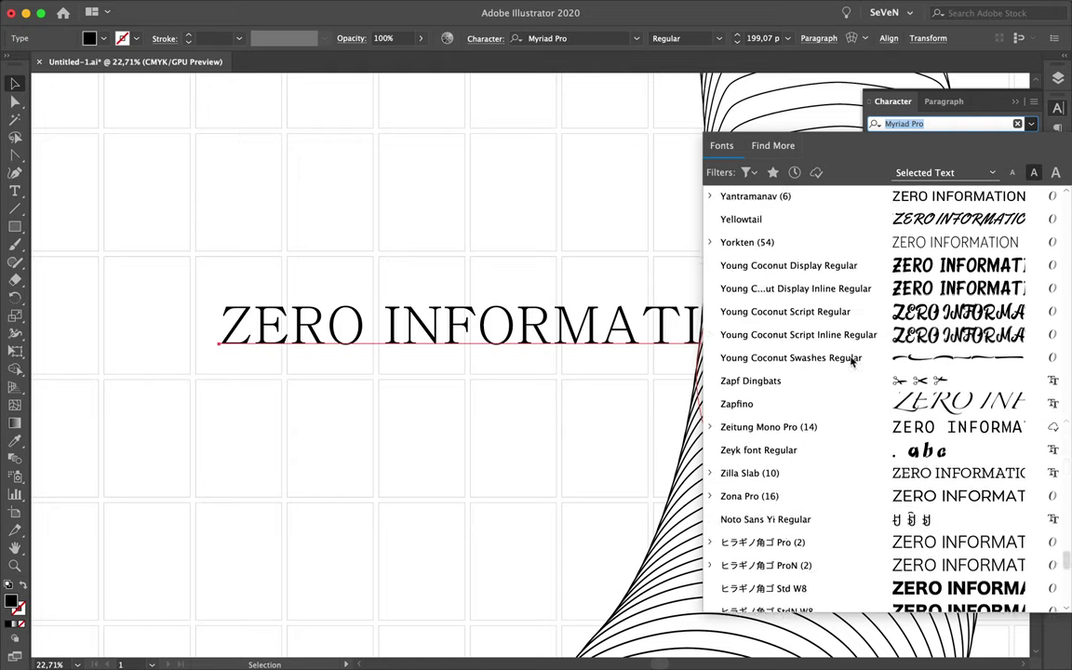
{"action": "scroll", "coordinate": [849, 361], "scroll_direction": "up", "scroll_amount": 5}
{"action": "scroll", "coordinate": [861, 410], "scroll_direction": "up", "scroll_amount": 5}
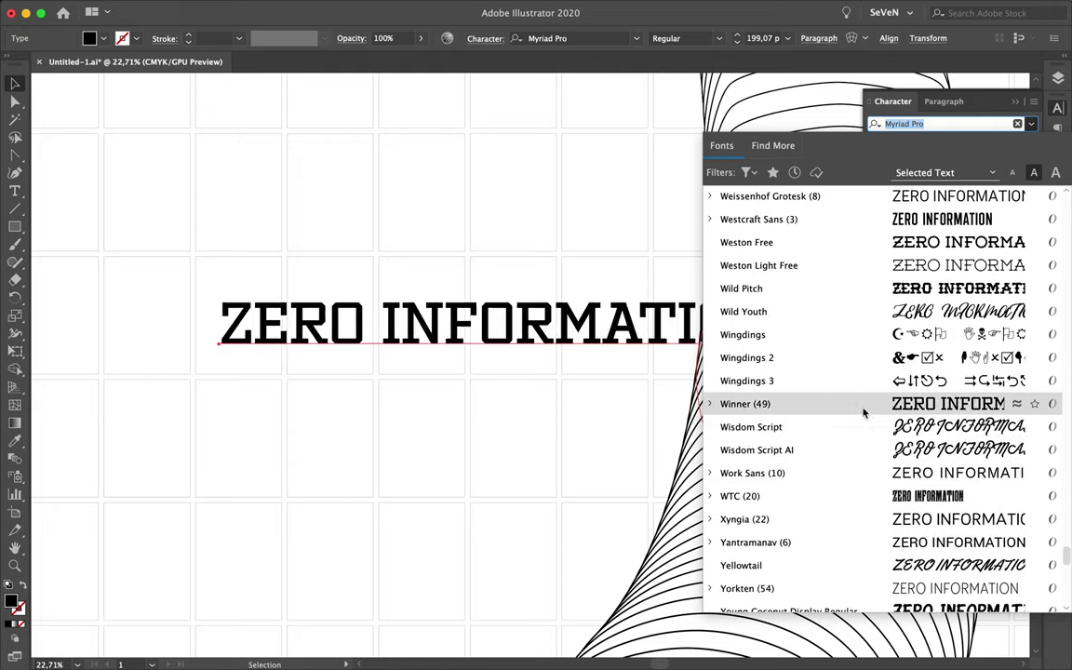
{"action": "scroll", "coordinate": [835, 358], "scroll_direction": "up", "scroll_amount": 4}
{"action": "scroll", "coordinate": [842, 307], "scroll_direction": "up", "scroll_amount": 3}
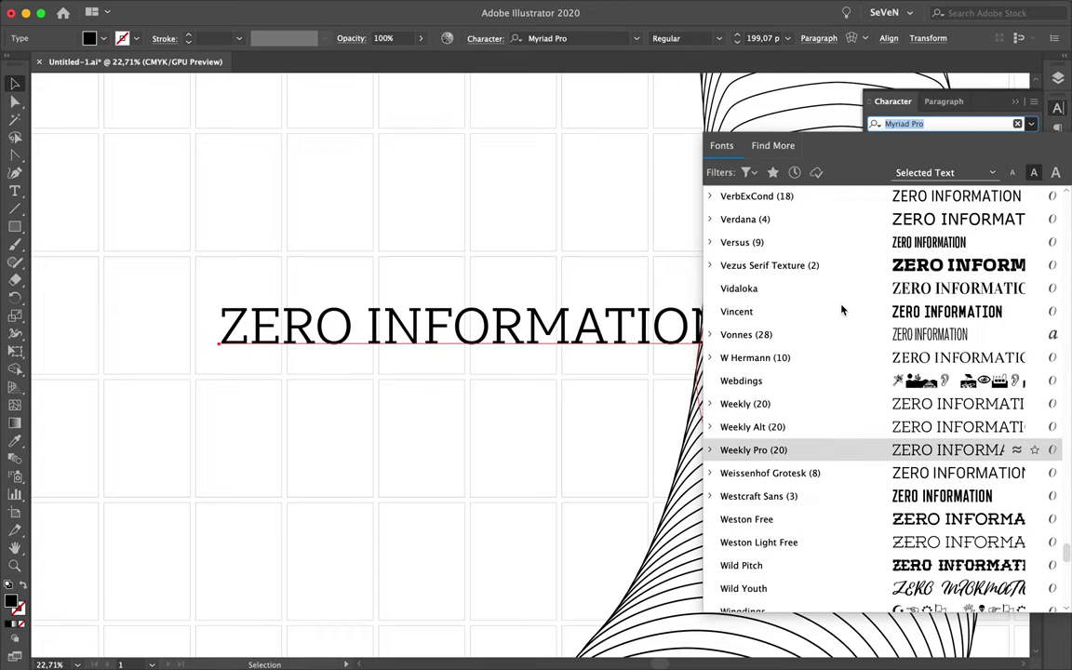
{"action": "scroll", "coordinate": [833, 298], "scroll_direction": "up", "scroll_amount": 3}
{"action": "scroll", "coordinate": [819, 270], "scroll_direction": "up", "scroll_amount": 3}
{"action": "scroll", "coordinate": [814, 279], "scroll_direction": "up", "scroll_amount": 4}
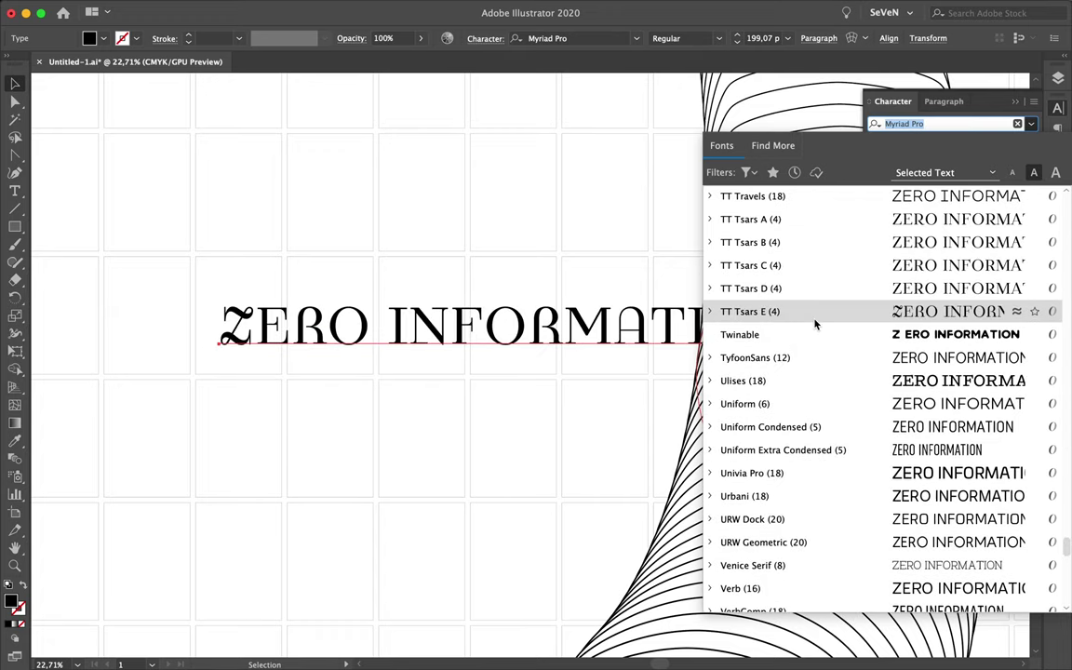
{"action": "scroll", "coordinate": [826, 293], "scroll_direction": "up", "scroll_amount": 3}
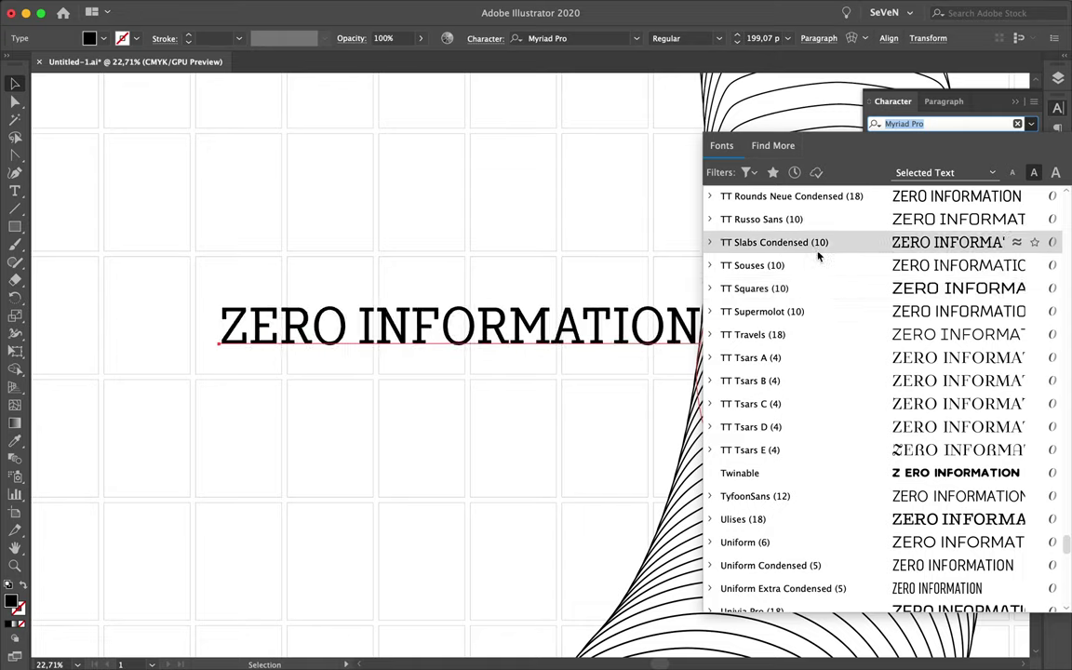
{"action": "left_click", "coordinate": [821, 292]}
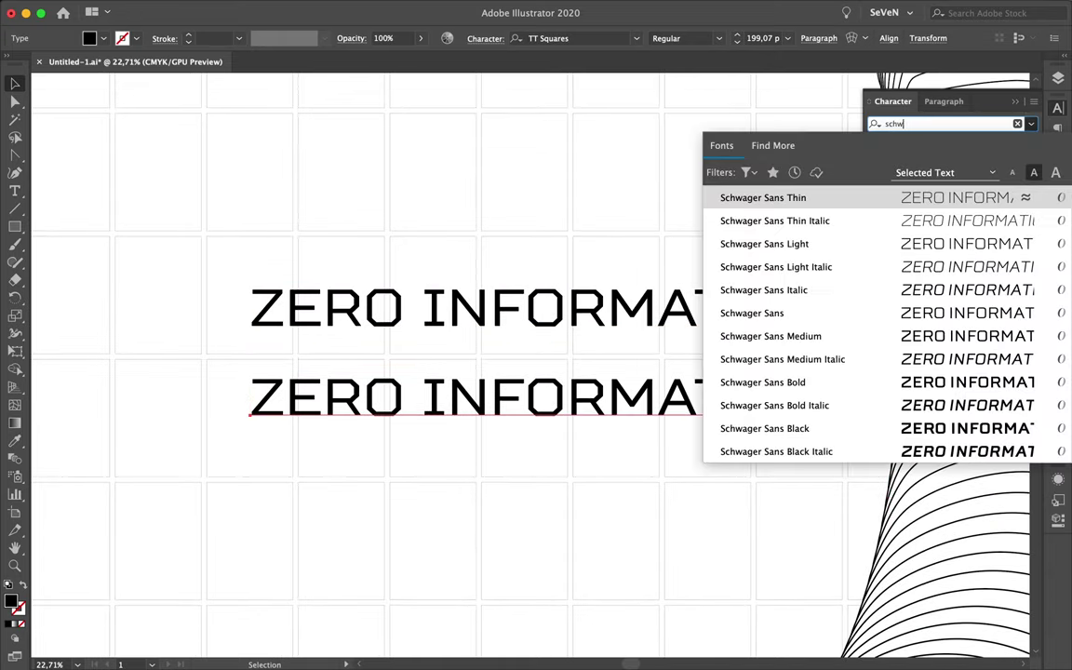
{"action": "left_click", "coordinate": [592, 319]}
{"action": "scroll", "coordinate": [592, 319], "scroll_direction": "down", "scroll_amount": 5}
{"action": "mouse_move", "coordinate": [540, 394]}
{"action": "left_mouse_down"}
{"action": "mouse_move", "coordinate": [515, 236]}
{"action": "mouse_move", "coordinate": [602, 201]}
{"action": "left_mouse_up"}
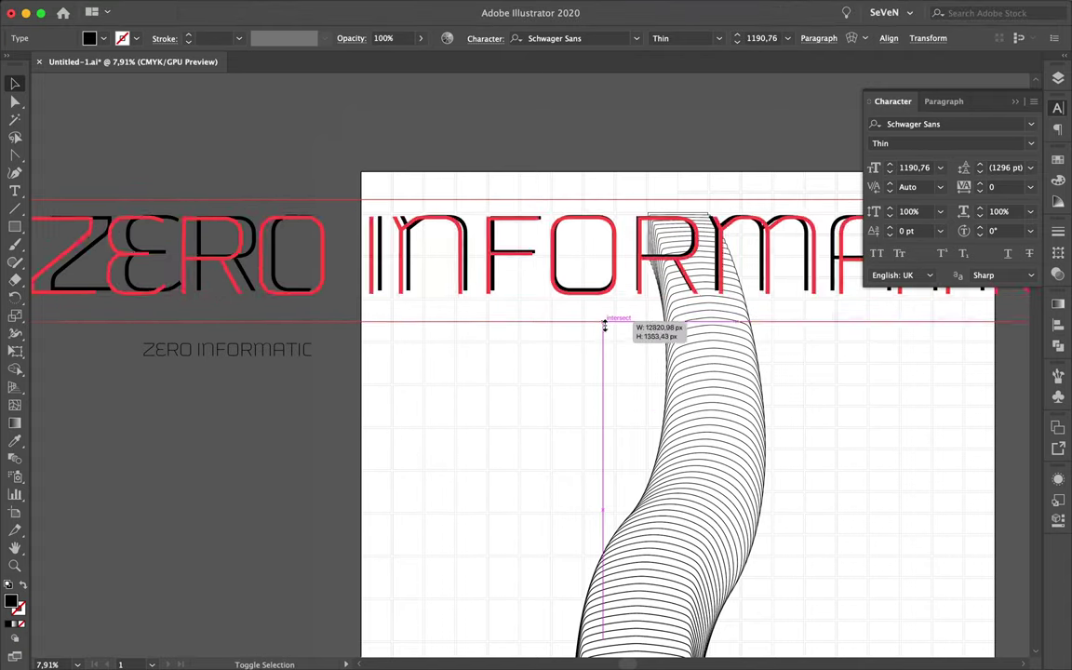
Expand the ZERO INFORMATION text into outlines and select the ZERO and INFORMATION letters.
{"action": "left_click", "coordinate": [236, 9]}
{"action": "left_click", "coordinate": [270, 183]}
{"action": "left_click", "coordinate": [578, 426]}
{"action": "left_click", "coordinate": [343, 265]}
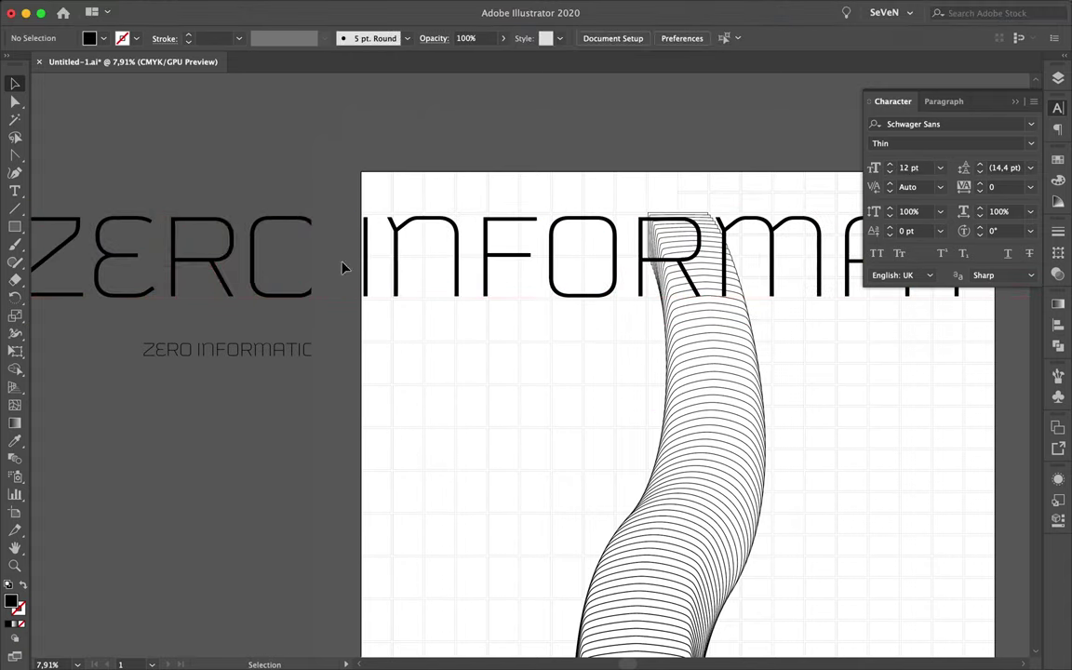
{"action": "left_click", "coordinate": [288, 270]}
{"action": "left_click", "coordinate": [684, 280]}
Move ZERO to the poster's top-left and enlarge it.
{"action": "scroll", "coordinate": [712, 358], "scroll_direction": "right", "scroll_amount": 5}
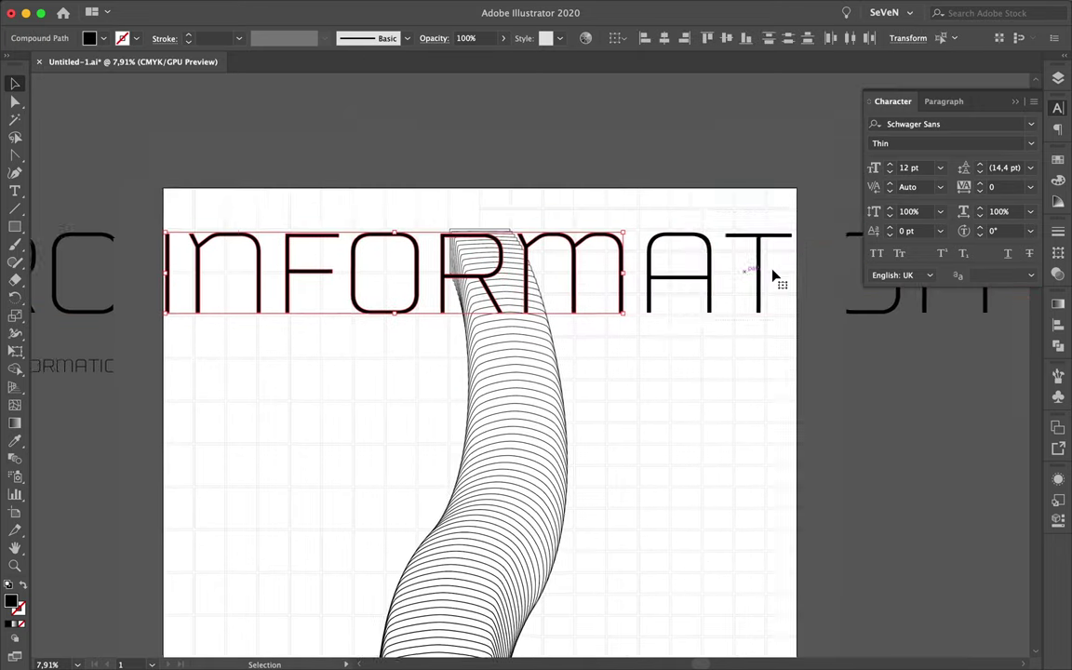
{"action": "scroll", "coordinate": [695, 242], "scroll_direction": "right", "scroll_amount": 5}
{"action": "scroll", "coordinate": [782, 297], "scroll_direction": "down", "scroll_amount": 3}
{"action": "left_click_drag", "start_coordinate": [328, 244], "coordinate": [459, 255]}
{"action": "scroll", "coordinate": [422, 251], "scroll_direction": "up", "scroll_amount": 5}
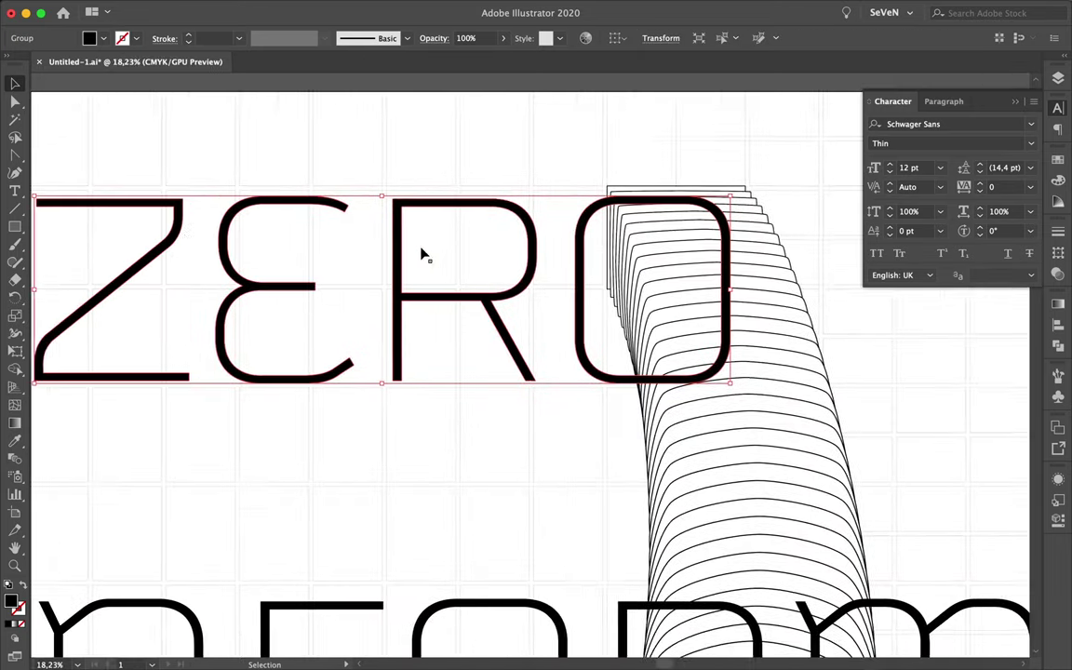
{"action": "left_click_drag", "start_coordinate": [236, 244], "coordinate": [221, 252]}
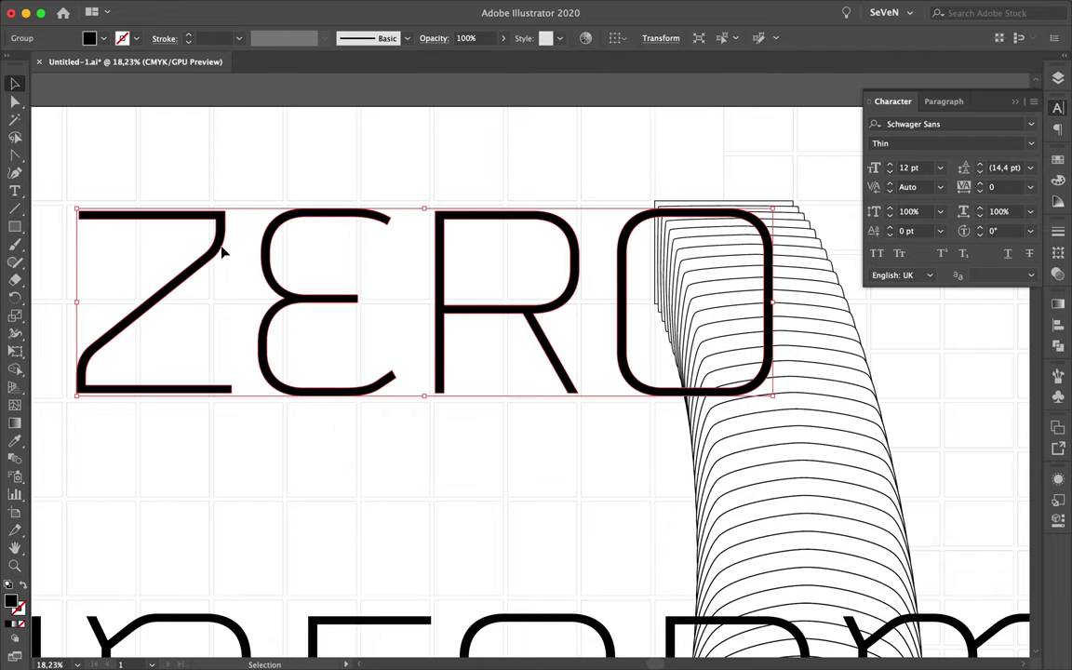
{"action": "left_click_drag", "start_coordinate": [310, 264], "coordinate": [421, 197]}
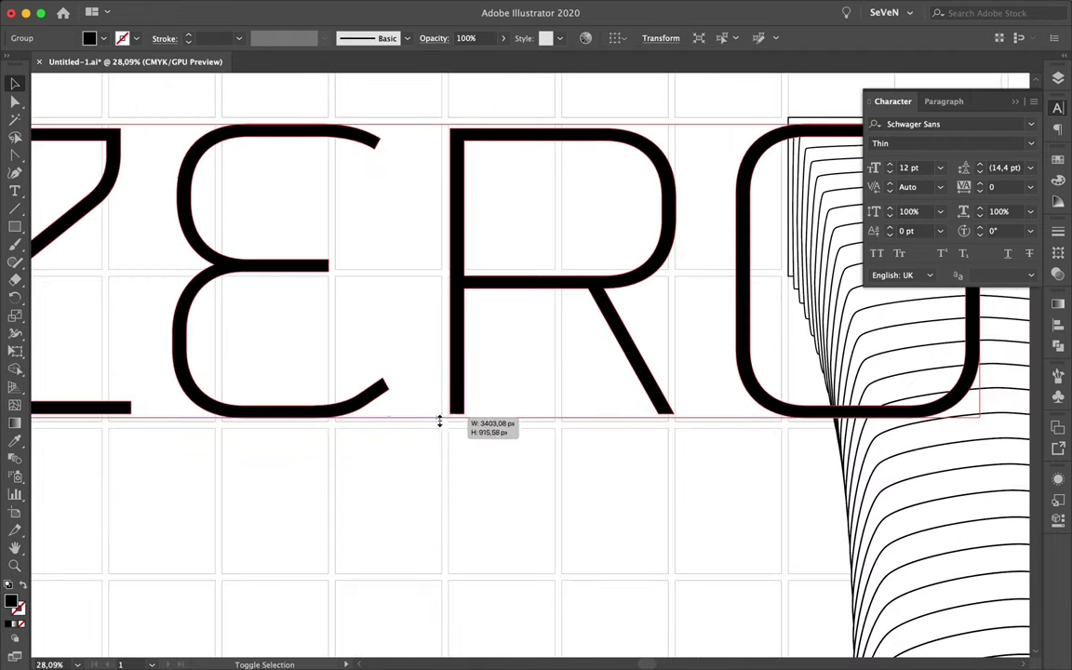
Drag INFORMATION down to the bottom of the poster.
{"action": "scroll", "coordinate": [442, 427], "scroll_direction": "down", "scroll_amount": 5}
{"action": "scroll", "coordinate": [441, 427], "scroll_direction": "down", "scroll_amount": 3}
{"action": "mouse_move", "coordinate": [383, 335]}
{"action": "left_mouse_down"}
{"action": "mouse_move", "coordinate": [717, 307]}
{"action": "mouse_move", "coordinate": [383, 457]}
{"action": "left_mouse_up"}
{"action": "left_click", "coordinate": [680, 364]}
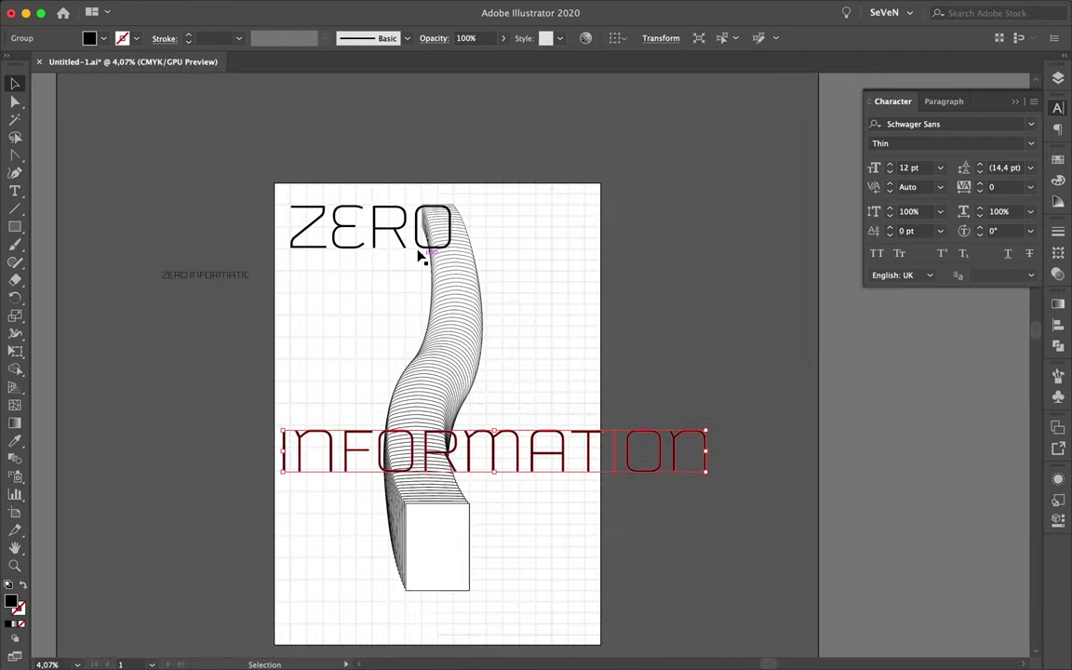
{"action": "scroll", "coordinate": [421, 251], "scroll_direction": "up", "scroll_amount": 2}
Scale ZERO up to span the poster's top, then reselect the ZERO letters.
{"action": "left_click_drag", "start_coordinate": [471, 252], "coordinate": [700, 361]}
{"action": "scroll", "coordinate": [700, 362], "scroll_direction": "up", "scroll_amount": 1}
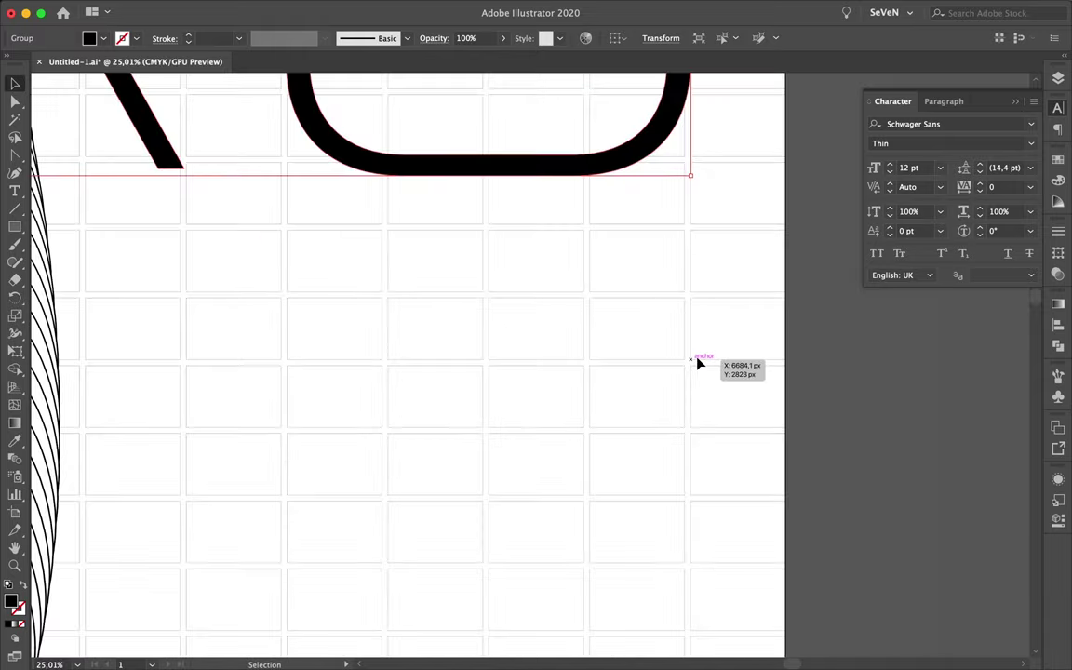
{"action": "left_click", "coordinate": [343, 289]}
{"action": "scroll", "coordinate": [251, 278], "scroll_direction": "up", "scroll_amount": 4}
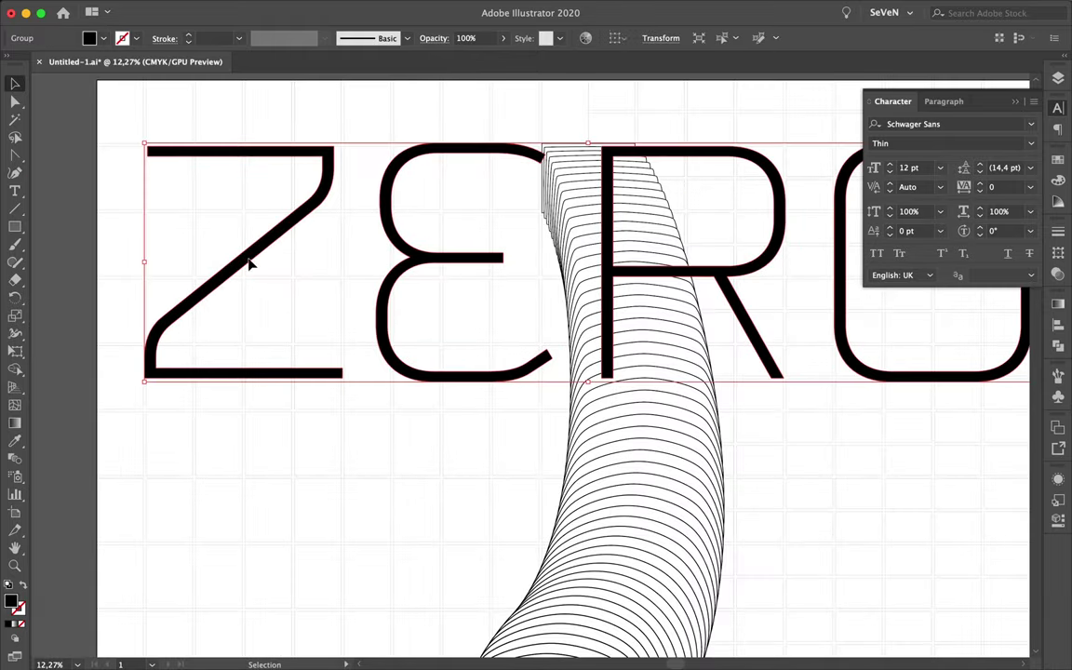
{"action": "scroll", "coordinate": [249, 264], "scroll_direction": "down", "scroll_amount": 5}
{"action": "left_click", "coordinate": [562, 292]}
Fill the ZERO letters with a bright red (E01E36) from the Color Picker.
{"action": "left_click", "coordinate": [1058, 159]}
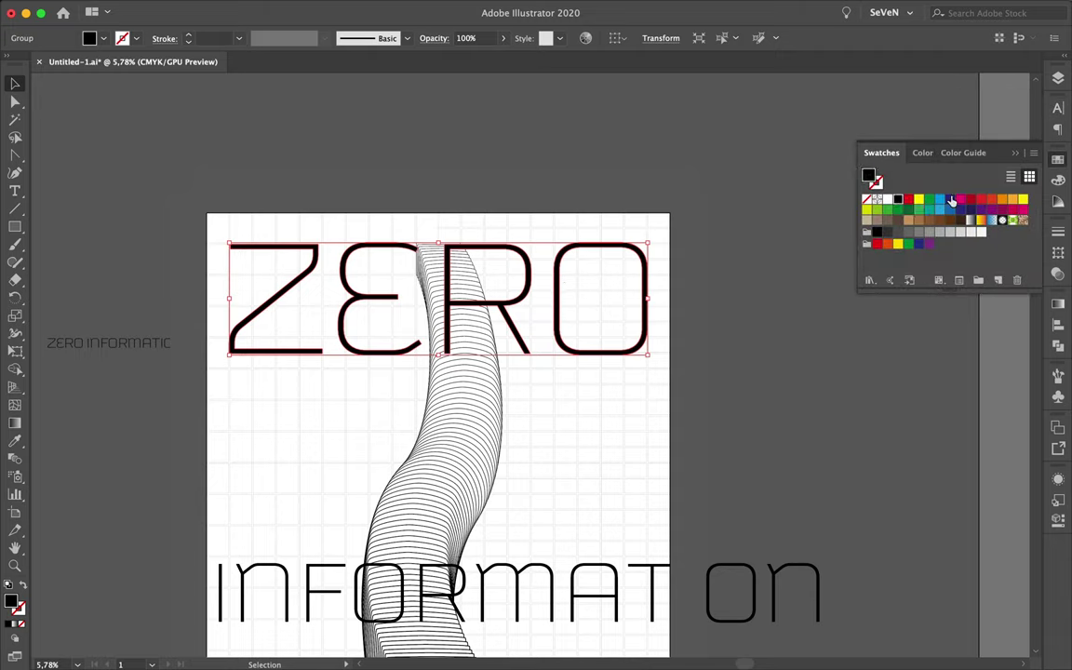
{"action": "left_click", "coordinate": [931, 212]}
{"action": "left_click", "coordinate": [971, 201]}
{"action": "double_click", "coordinate": [868, 176]}
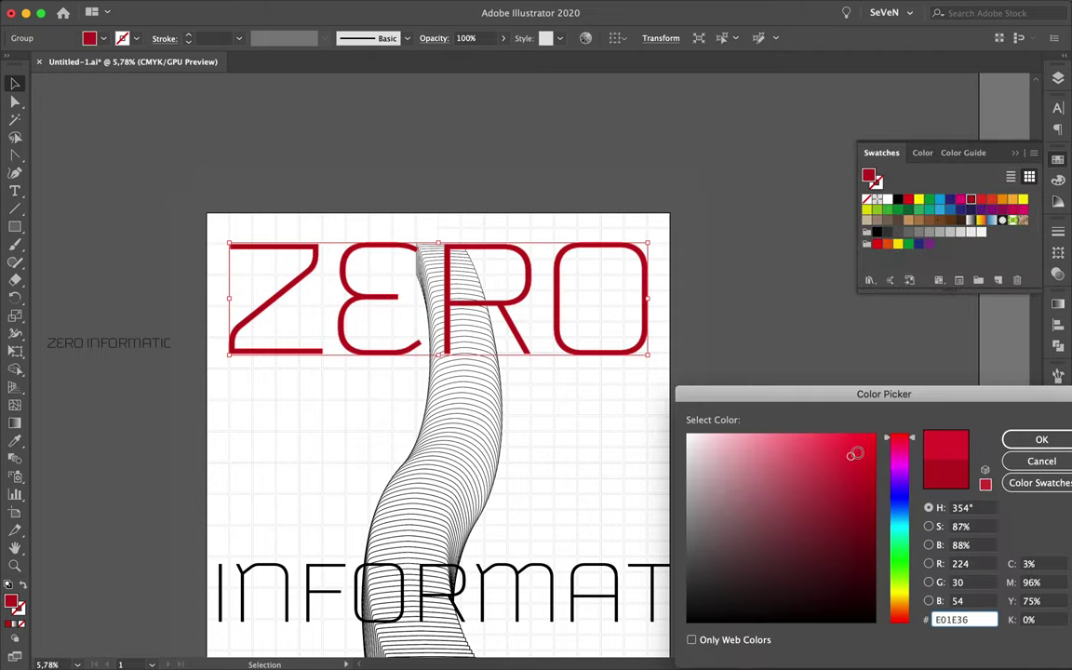
{"action": "left_click", "coordinate": [875, 441]}
Save the red as a new swatch and delete the unused swatches.
{"action": "left_click", "coordinate": [1041, 437]}
{"action": "left_click", "coordinate": [998, 280]}
{"action": "left_click", "coordinate": [613, 450]}
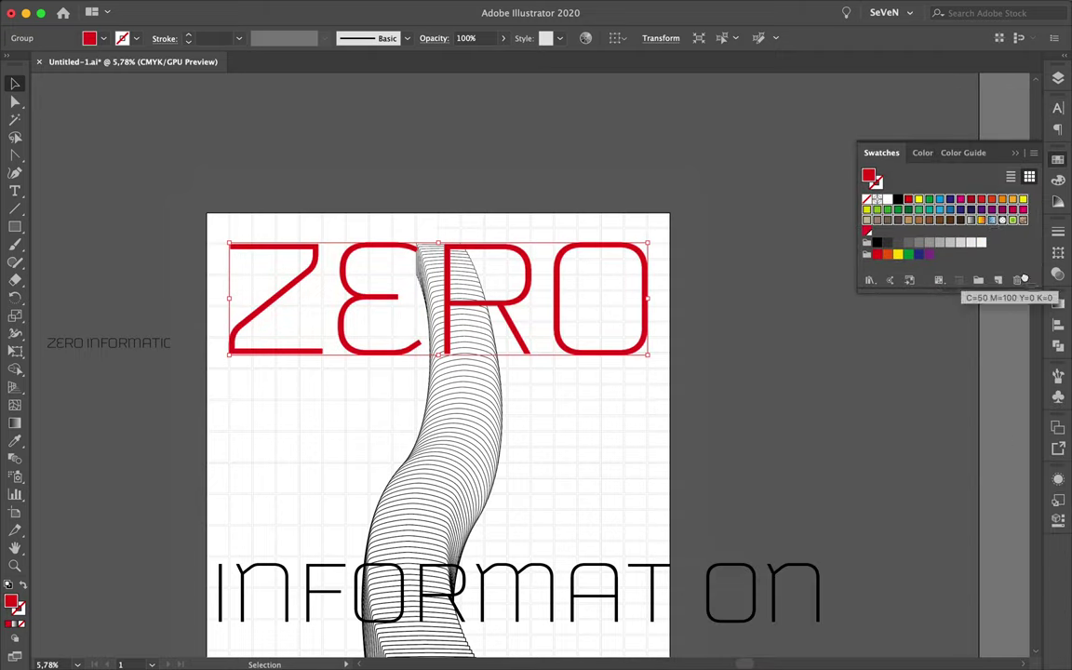
{"action": "left_click", "coordinate": [1020, 280]}
{"action": "left_click", "coordinate": [546, 421]}
Recolour Z, E and R black inside the ZERO group, keeping O red, and nudge ZERO up.
{"action": "scroll", "coordinate": [546, 421], "scroll_direction": "up", "scroll_amount": 2}
{"action": "scroll", "coordinate": [549, 420], "scroll_direction": "up", "scroll_amount": 3}
{"action": "left_click", "coordinate": [634, 239]}
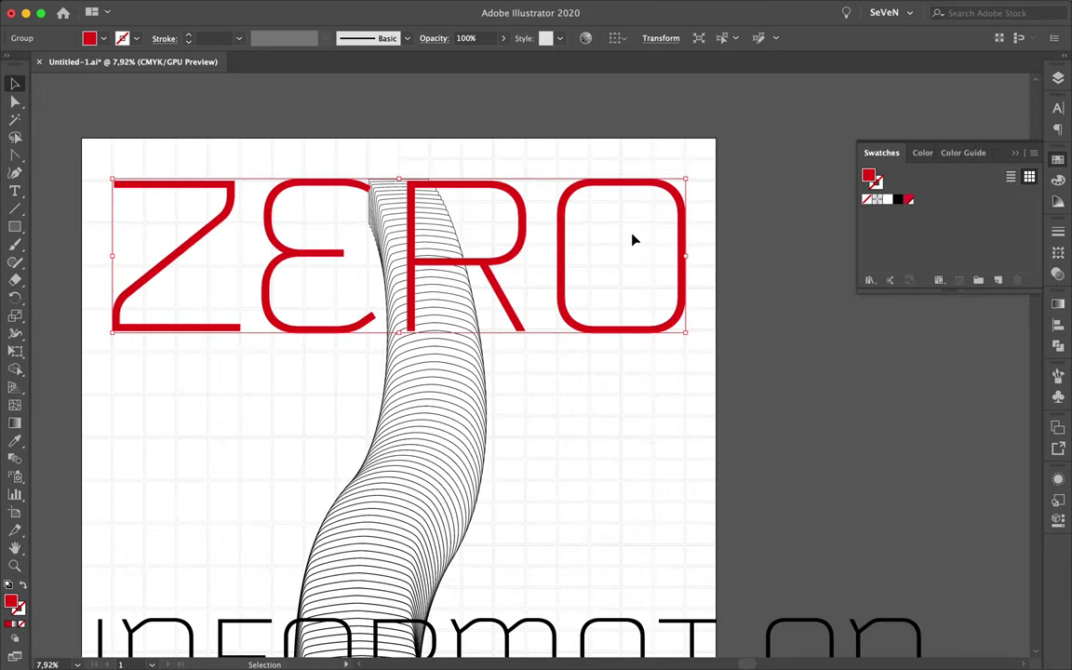
{"action": "double_click", "coordinate": [327, 251]}
{"action": "left_click", "coordinate": [898, 201]}
{"action": "left_click", "coordinate": [611, 362]}
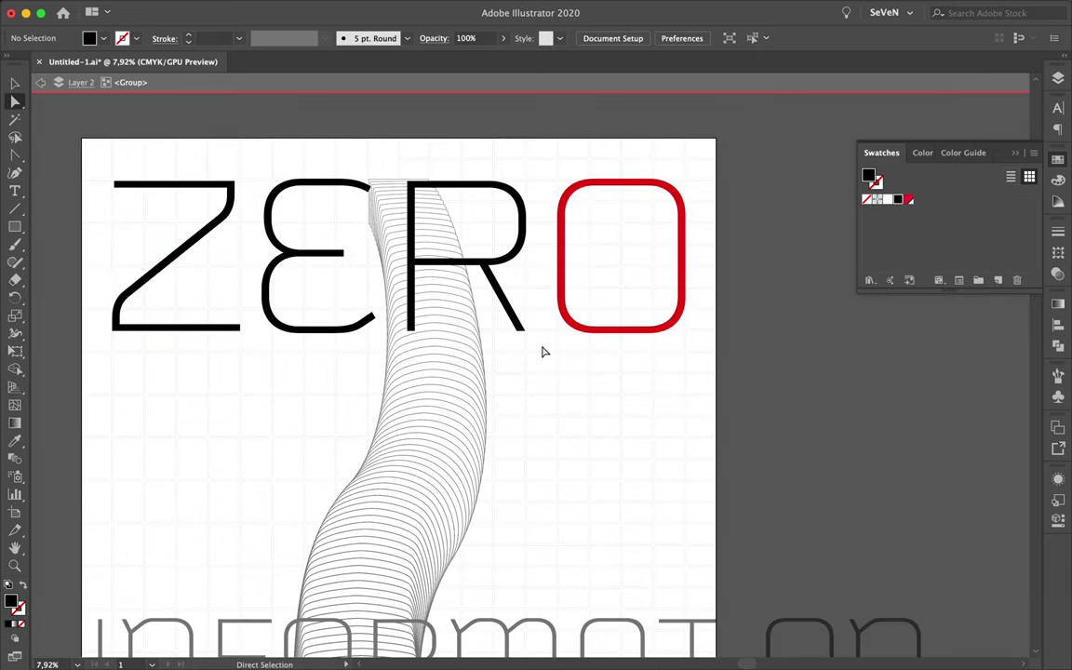
{"action": "key", "text": "Escape"}
{"action": "key", "text": "v"}
{"action": "left_click_drag", "start_coordinate": [578, 279], "coordinate": [574, 232]}
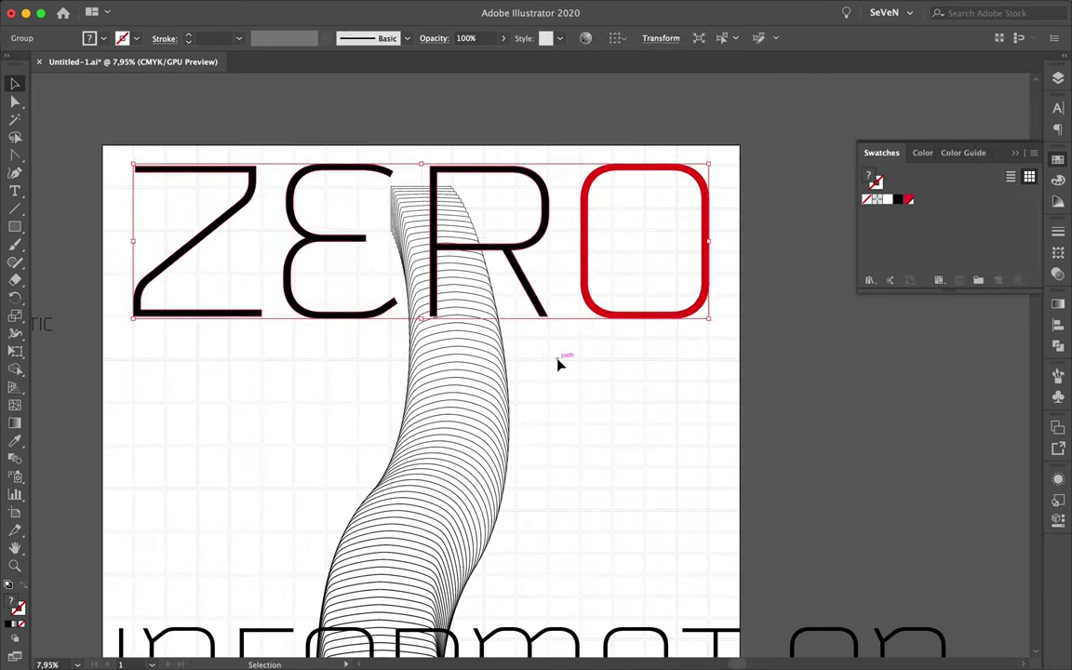
Place a copy of ZERO near the page bottom and move INFORMATION up.
{"action": "scroll", "coordinate": [559, 364], "scroll_direction": "down", "scroll_amount": 3}
{"action": "left_click_drag", "start_coordinate": [577, 139], "coordinate": [576, 578]}
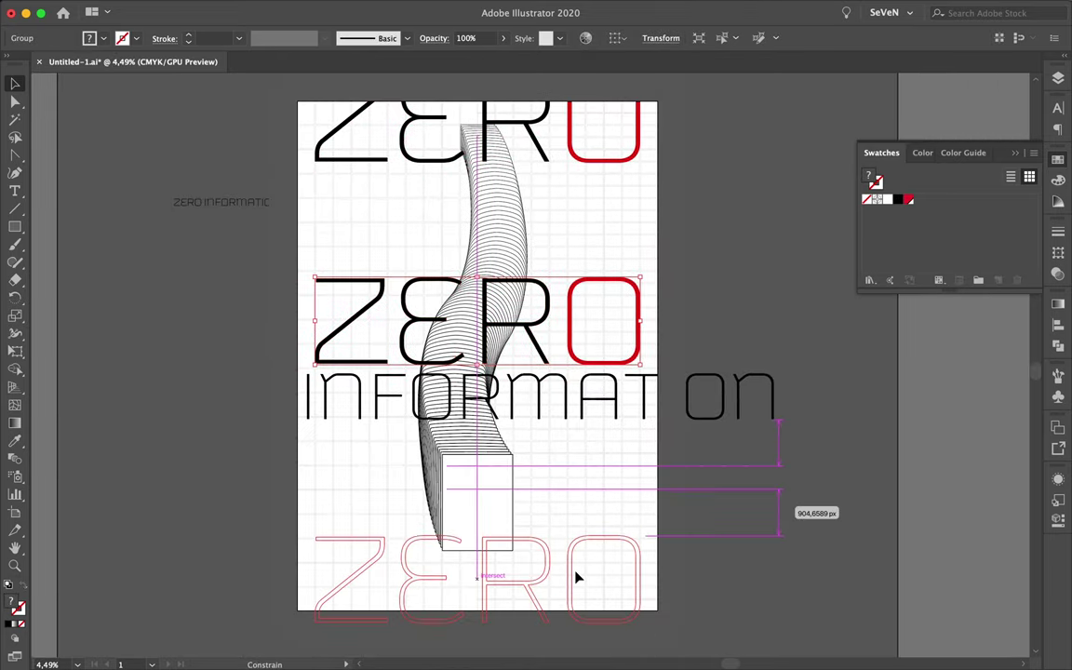
{"action": "scroll", "coordinate": [652, 490], "scroll_direction": "down", "scroll_amount": 1}
{"action": "left_click_drag", "start_coordinate": [617, 429], "coordinate": [676, 282]}
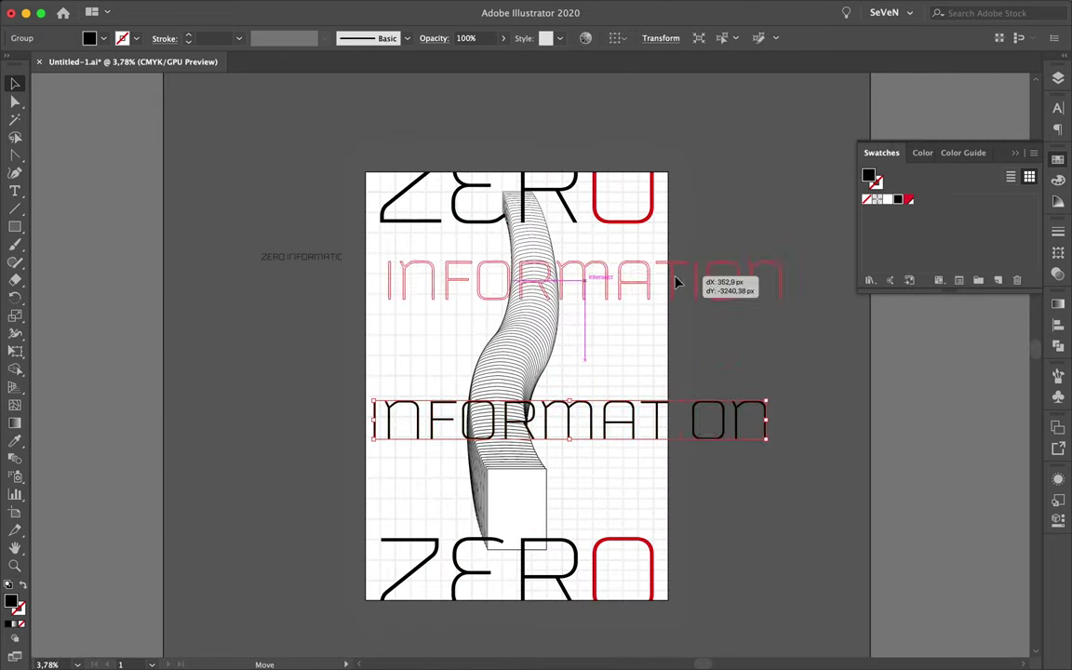
{"action": "scroll", "coordinate": [676, 283], "scroll_direction": "up", "scroll_amount": 1}
Lower the bottom ZERO copy to the page edge.
{"action": "left_click", "coordinate": [605, 186]}
{"action": "scroll", "coordinate": [484, 559], "scroll_direction": "down", "scroll_amount": 3}
{"action": "left_click_drag", "start_coordinate": [490, 591], "coordinate": [490, 596]}
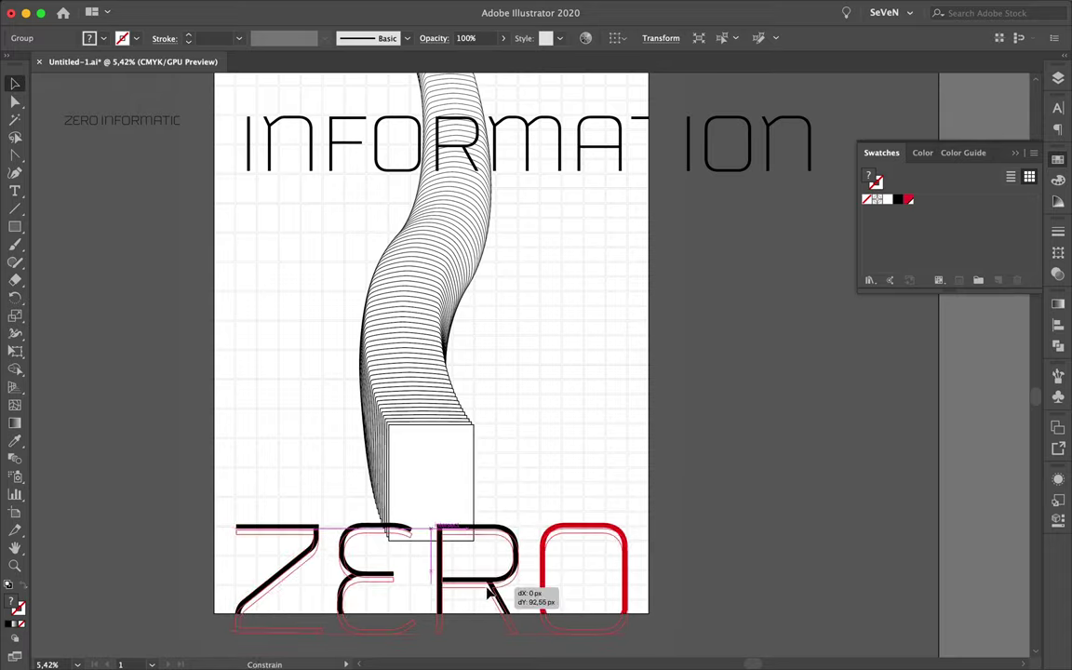
{"action": "scroll", "coordinate": [491, 591], "scroll_direction": "up", "scroll_amount": 2}
{"action": "scroll", "coordinate": [490, 593], "scroll_direction": "up", "scroll_amount": 2}
{"action": "scroll", "coordinate": [565, 290], "scroll_direction": "down", "scroll_amount": 2}
{"action": "left_click", "coordinate": [565, 290]}
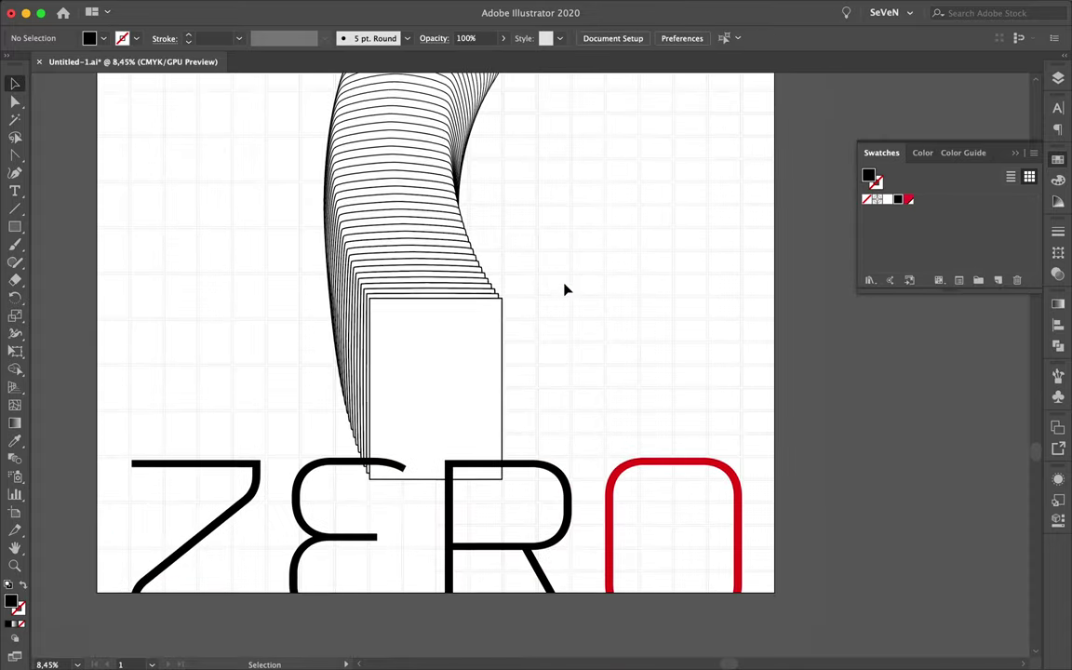
{"action": "scroll", "coordinate": [565, 290], "scroll_direction": "up", "scroll_amount": 5}
{"action": "scroll", "coordinate": [583, 215], "scroll_direction": "up", "scroll_amount": 3}
Rotate INFORMATION 90°, scale it down and move it to the left edge.
{"action": "left_click", "coordinate": [603, 210]}
{"action": "scroll", "coordinate": [810, 227], "scroll_direction": "down", "scroll_amount": 2}
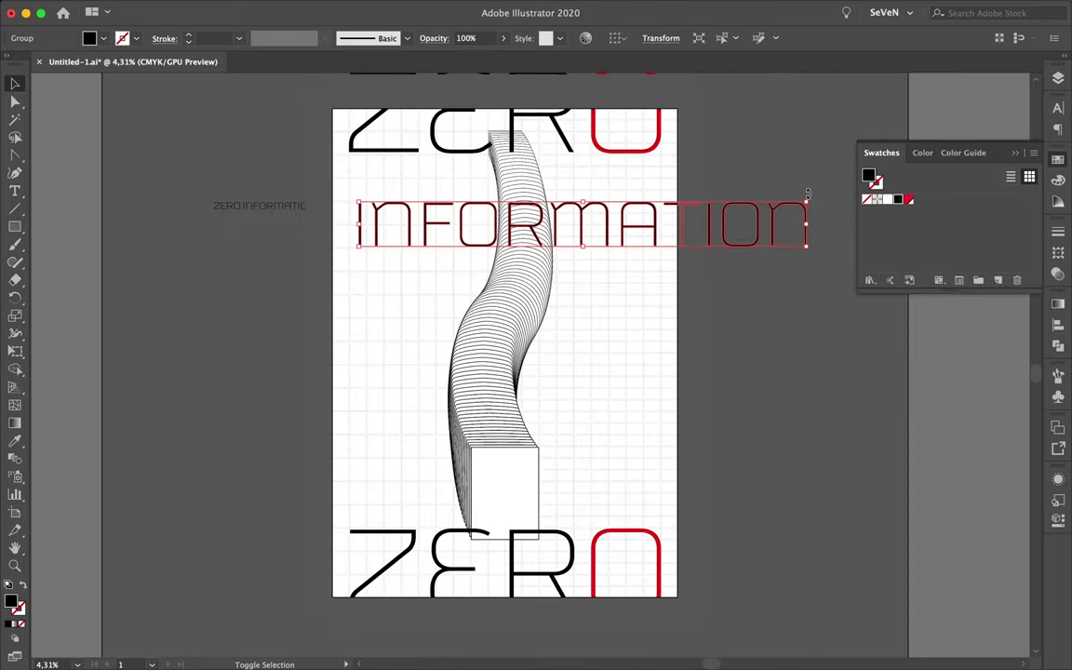
{"action": "mouse_move", "coordinate": [808, 194]}
{"action": "left_mouse_down"}
{"action": "mouse_move", "coordinate": [503, 364]}
{"action": "mouse_move", "coordinate": [507, 354]}
{"action": "left_mouse_up"}
{"action": "scroll", "coordinate": [495, 124], "scroll_direction": "up", "scroll_amount": 1}
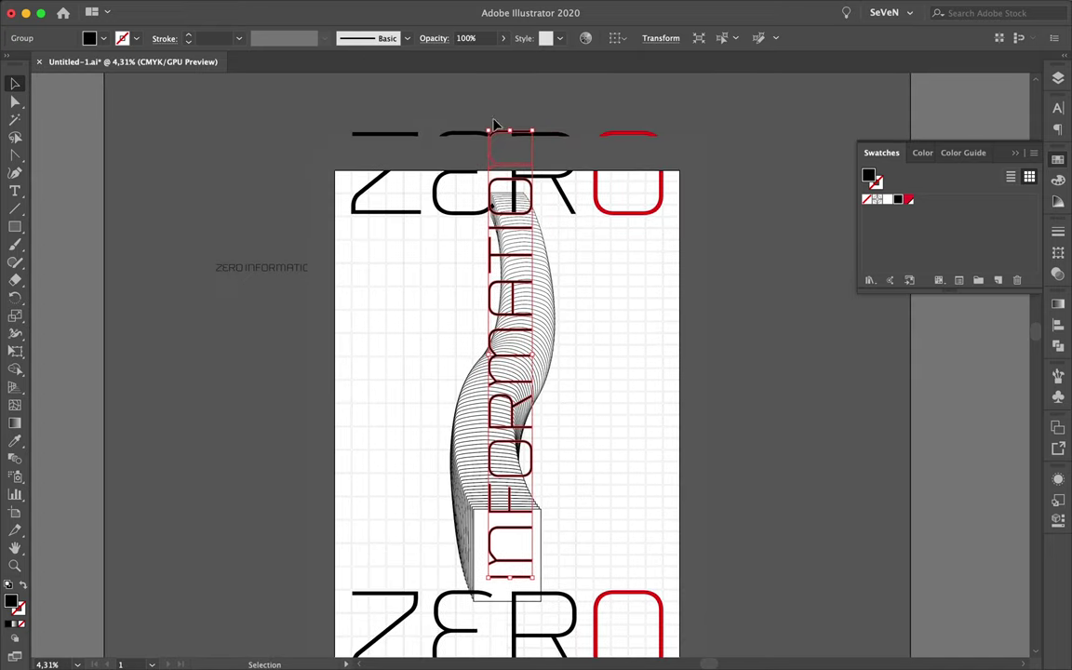
{"action": "left_click_drag", "start_coordinate": [495, 124], "coordinate": [523, 230]}
{"action": "left_click_drag", "start_coordinate": [561, 347], "coordinate": [376, 353]}
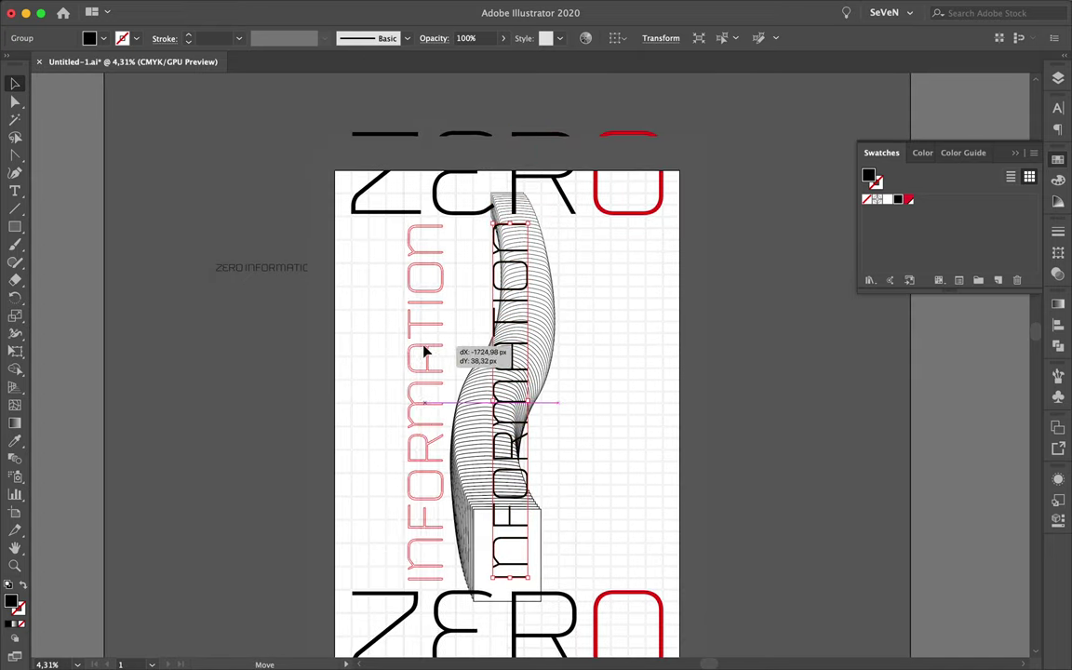
Shift INFORMATION slightly to fit the poster's left edge.
{"action": "key", "text": "super+shift+a"}
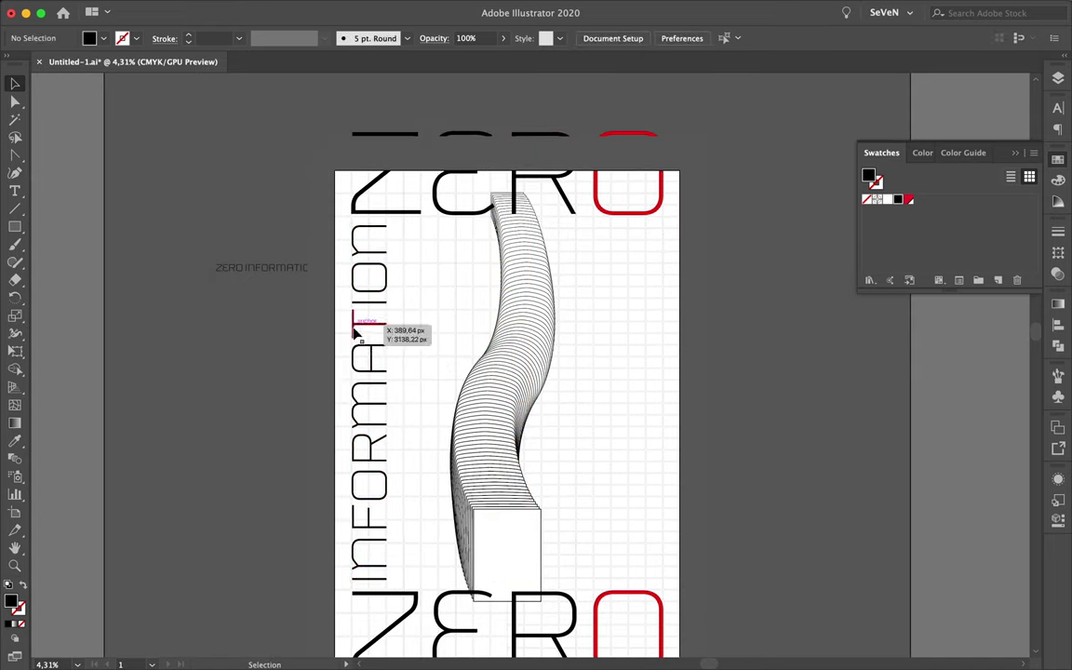
{"action": "scroll", "coordinate": [431, 326], "scroll_direction": "up", "scroll_amount": 2}
{"action": "left_click_drag", "start_coordinate": [365, 305], "coordinate": [363, 302]}
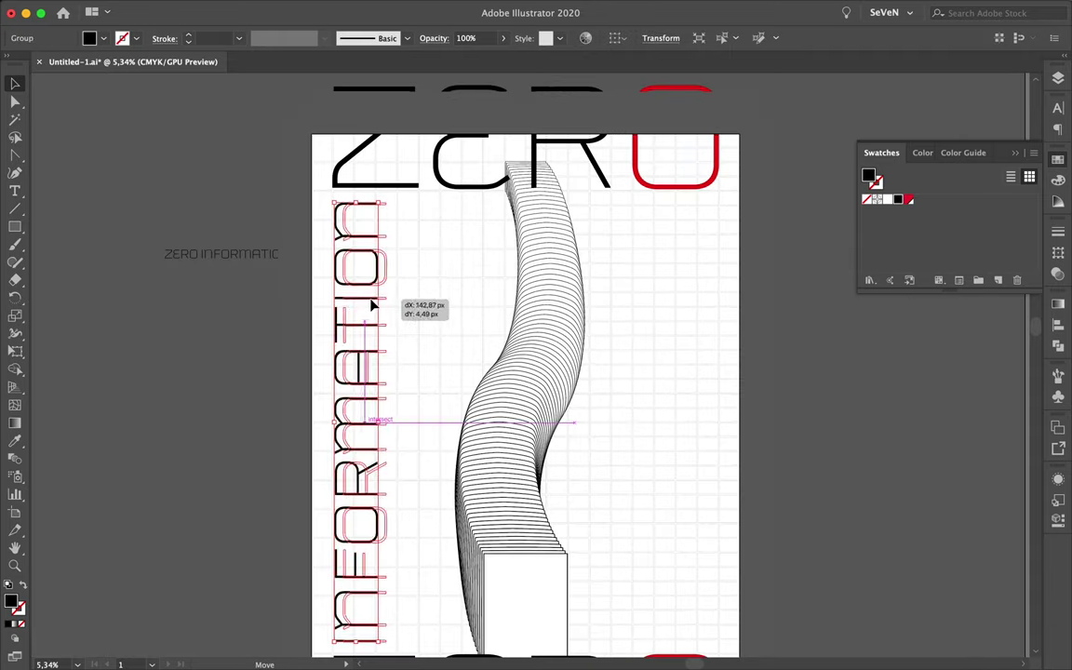
{"action": "scroll", "coordinate": [404, 296], "scroll_direction": "down", "scroll_amount": 2}
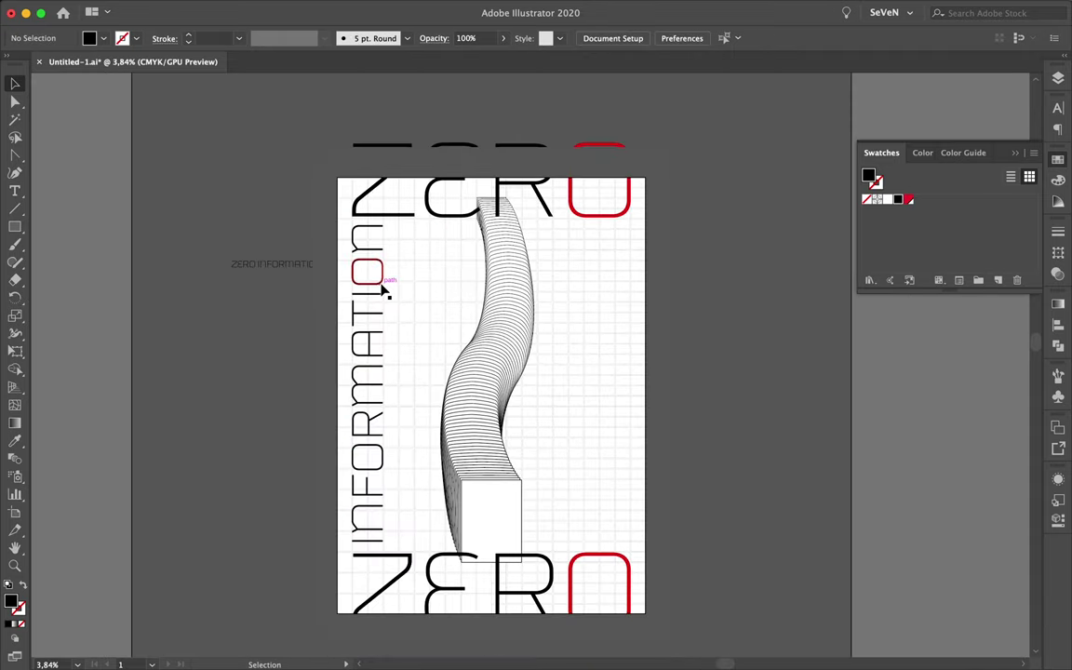
{"action": "scroll", "coordinate": [383, 291], "scroll_direction": "up", "scroll_amount": 2}
{"action": "scroll", "coordinate": [419, 242], "scroll_direction": "up", "scroll_amount": 3}
{"action": "scroll", "coordinate": [491, 143], "scroll_direction": "down", "scroll_amount": 2}
In the Layers panel, drag the top ZERO group down near the bottom of the ribbon group's stack.
{"action": "scroll", "coordinate": [502, 227], "scroll_direction": "down", "scroll_amount": 1}
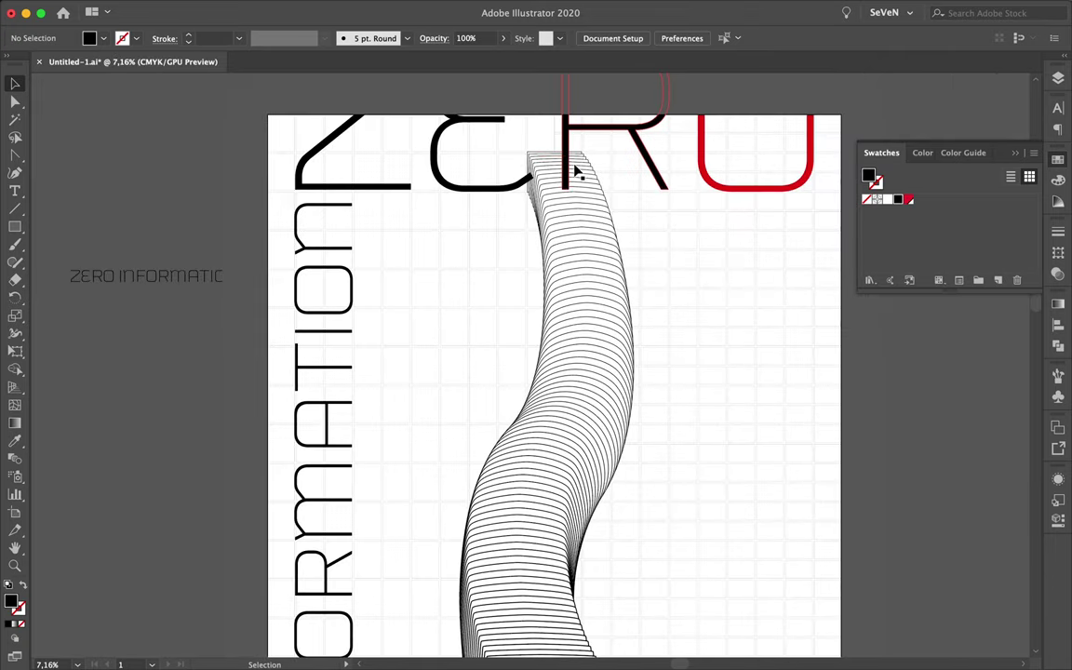
{"action": "left_click", "coordinate": [577, 169]}
{"action": "left_click", "coordinate": [1059, 80]}
{"action": "left_click", "coordinate": [925, 186]}
{"action": "left_click_drag", "start_coordinate": [964, 171], "coordinate": [989, 396]}
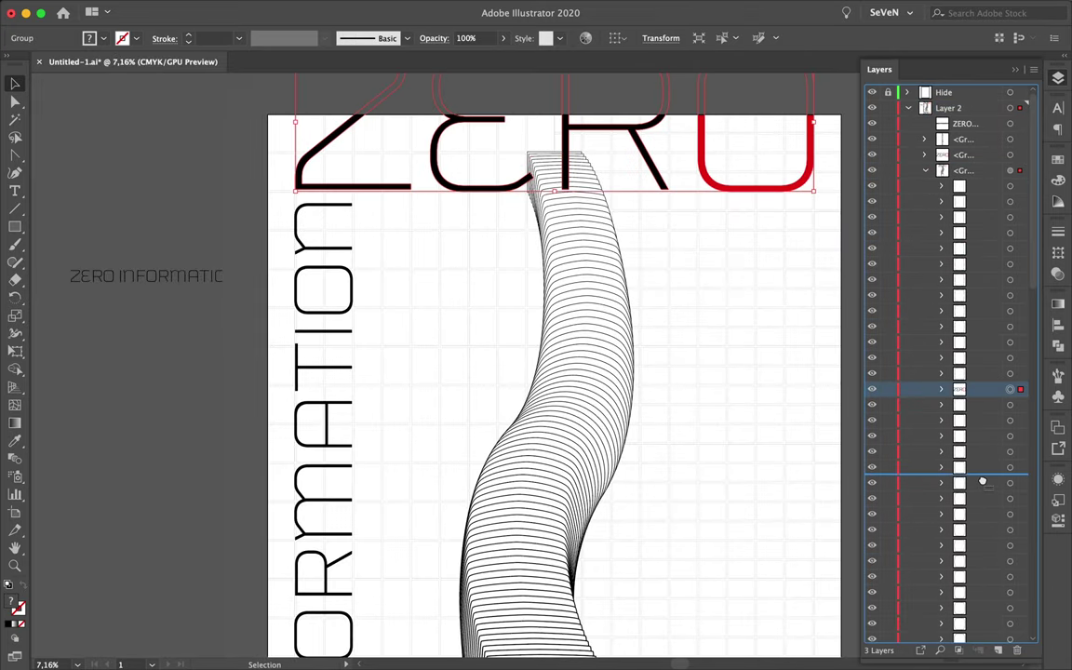
{"action": "left_click_drag", "start_coordinate": [983, 482], "coordinate": [957, 619]}
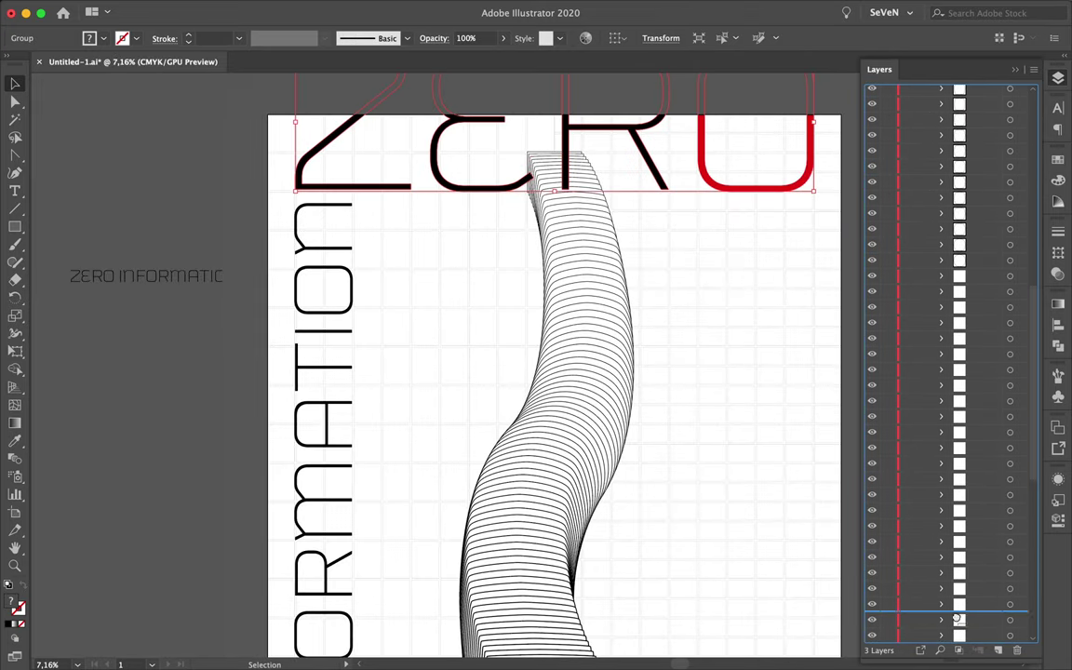
{"action": "left_click_drag", "start_coordinate": [960, 567], "coordinate": [978, 519]}
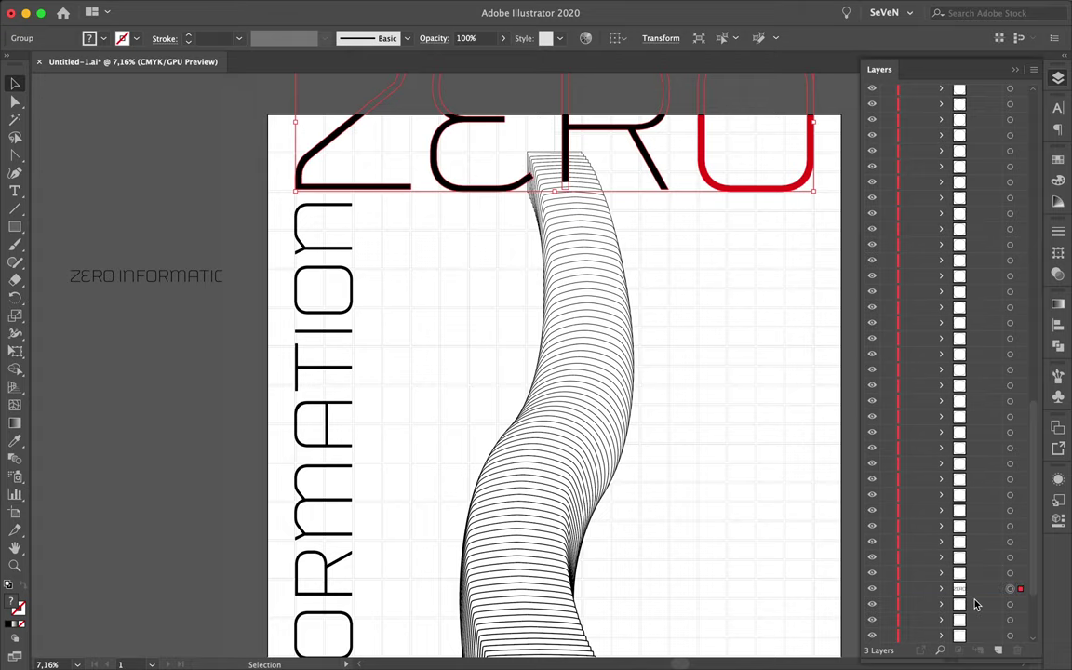
Fill the bottom ZERO's Z, E and R with light grey #CCCCC6.
{"action": "scroll", "coordinate": [455, 331], "scroll_direction": "down", "scroll_amount": 2}
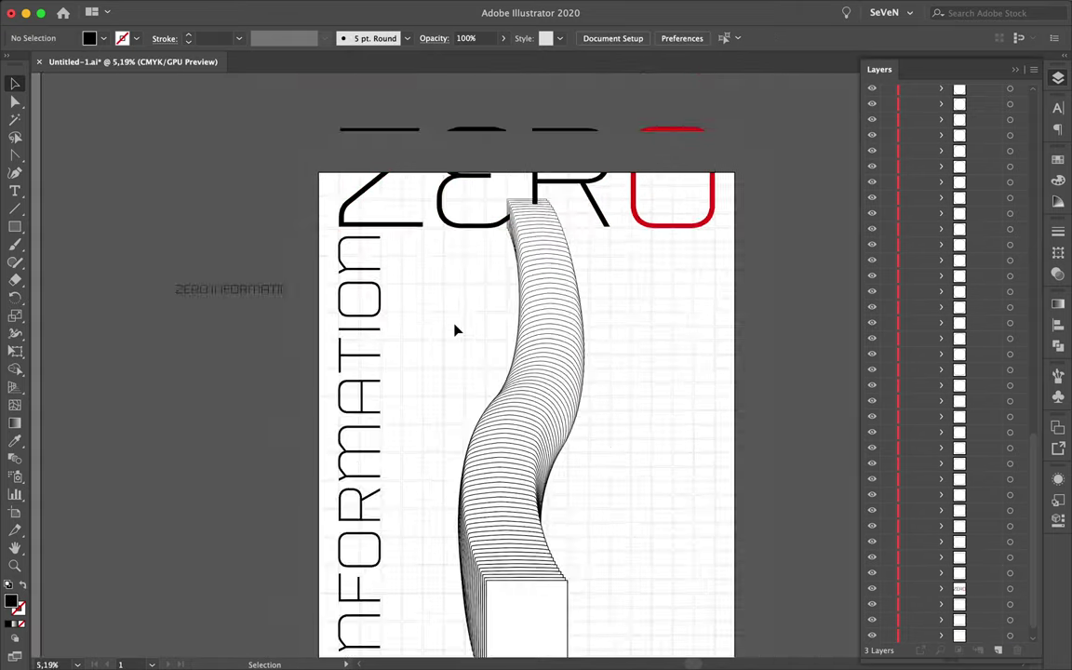
{"action": "scroll", "coordinate": [456, 330], "scroll_direction": "down", "scroll_amount": 2}
{"action": "double_click", "coordinate": [401, 614]}
{"action": "double_click", "coordinate": [10, 603]}
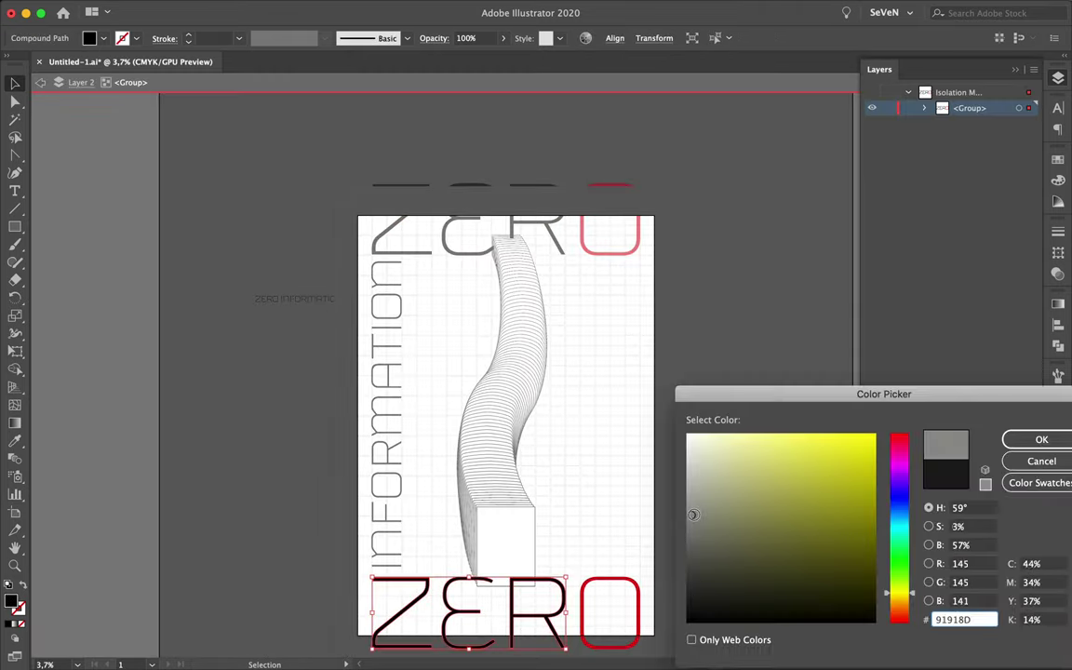
{"action": "left_click", "coordinate": [1036, 441]}
{"action": "key", "text": "Escape"}
Edit the top and bottom ZERO groups in isolation, then select the O in INFORMATION.
{"action": "double_click", "coordinate": [449, 240]}
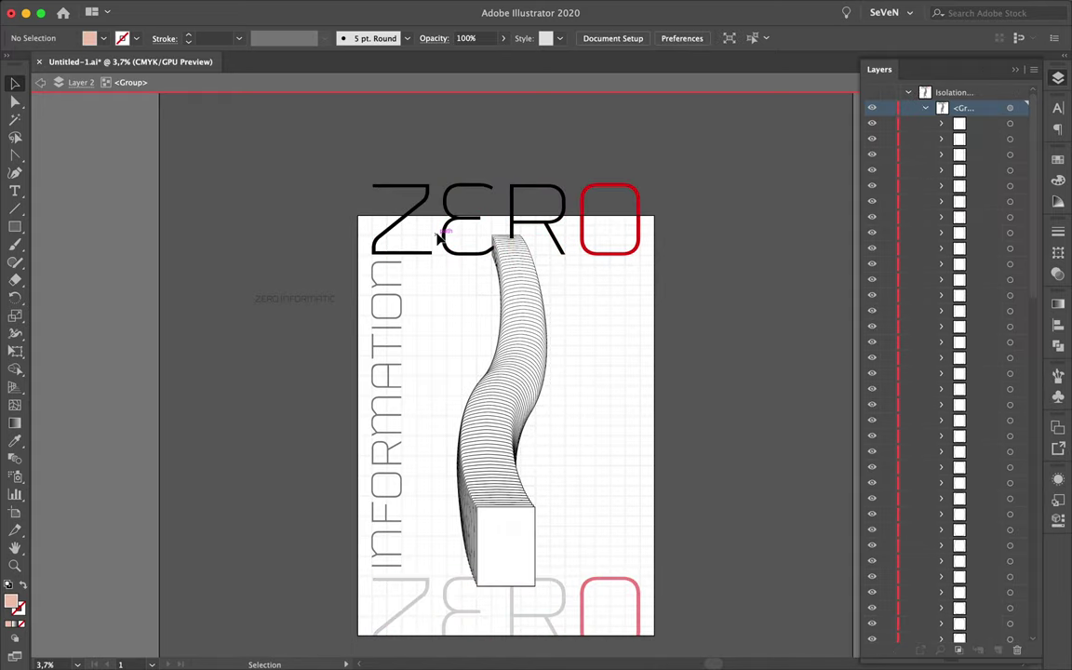
{"action": "key", "text": "Escape"}
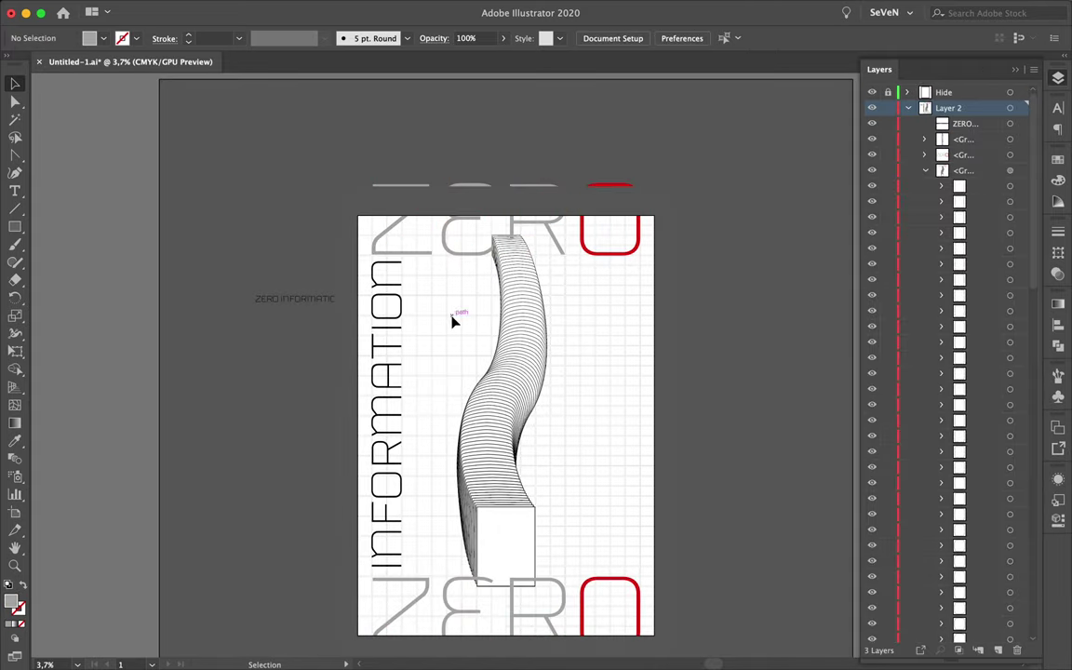
{"action": "scroll", "coordinate": [451, 313], "scroll_direction": "up", "scroll_amount": 2}
{"action": "key", "text": "v"}
{"action": "double_click", "coordinate": [445, 579]}
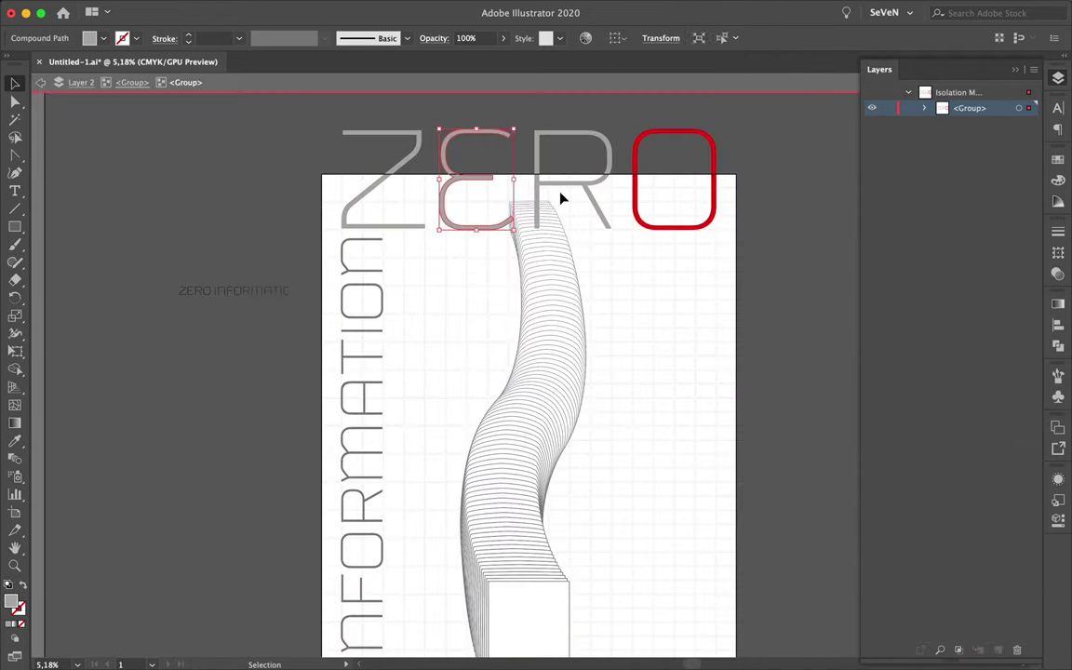
{"action": "scroll", "coordinate": [561, 198], "scroll_direction": "down", "scroll_amount": 5}
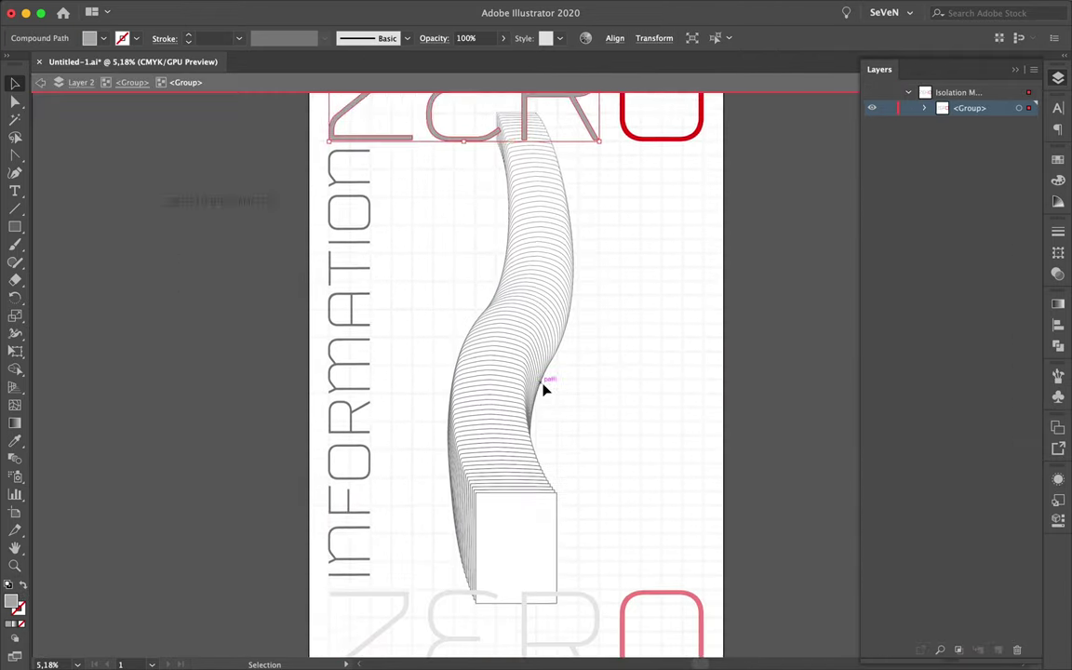
{"action": "left_click", "coordinate": [369, 373]}
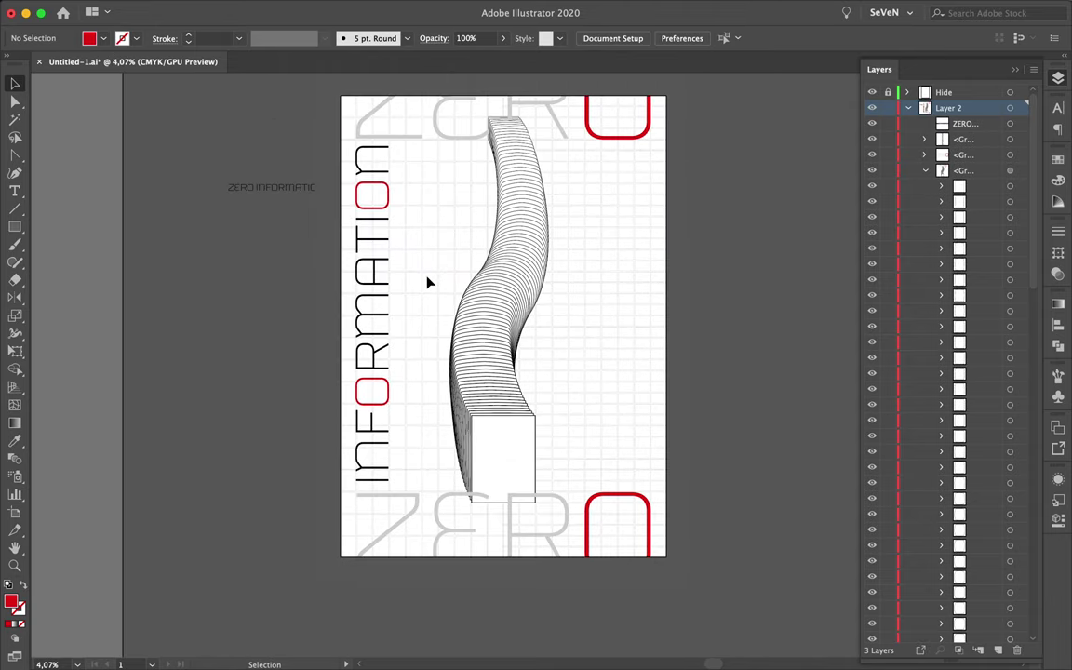
Select INFORMATION's ON letters and the ribbon group, then move INFORMATION toward the page bottom.
{"action": "left_click", "coordinate": [370, 222]}
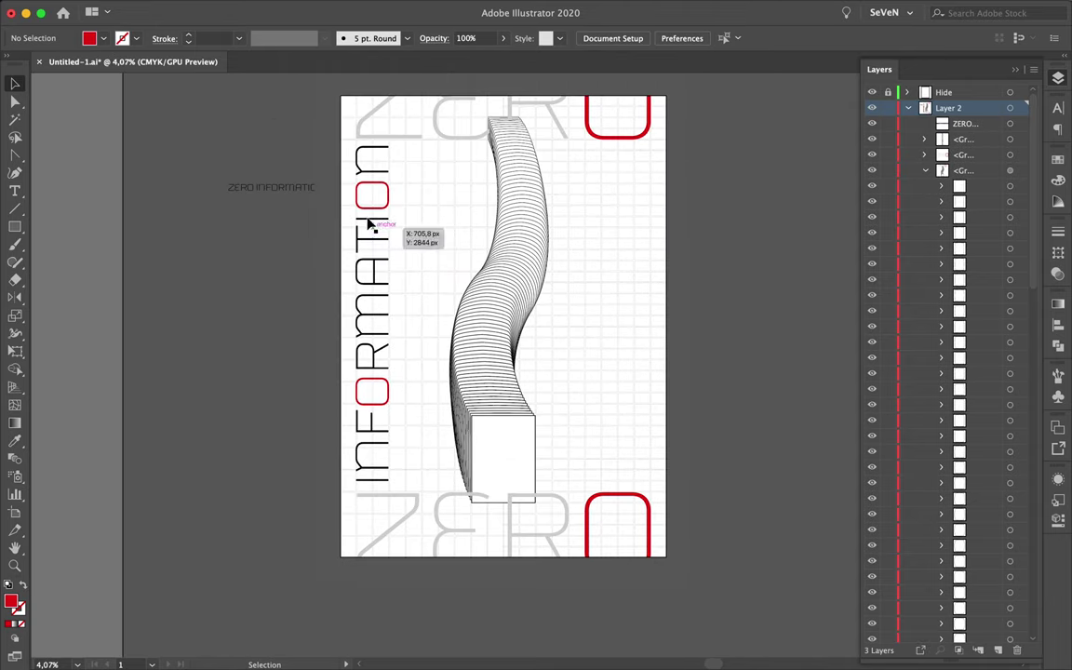
{"action": "scroll", "coordinate": [425, 269], "scroll_direction": "down", "scroll_amount": 1}
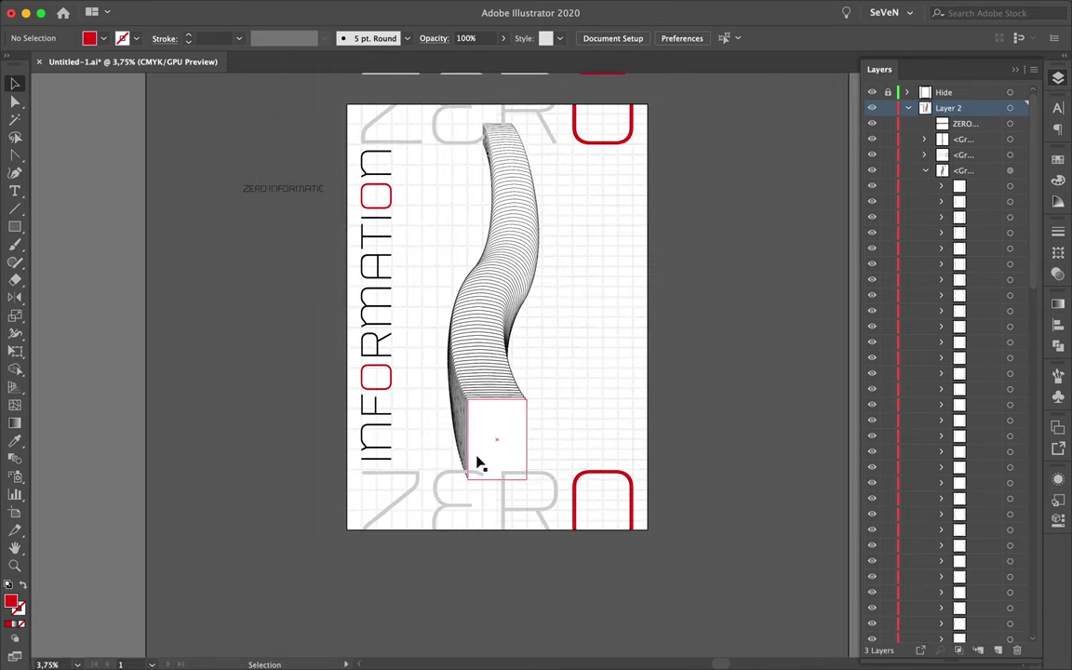
{"action": "scroll", "coordinate": [557, 405], "scroll_direction": "up", "scroll_amount": 1}
{"action": "left_click", "coordinate": [433, 156]}
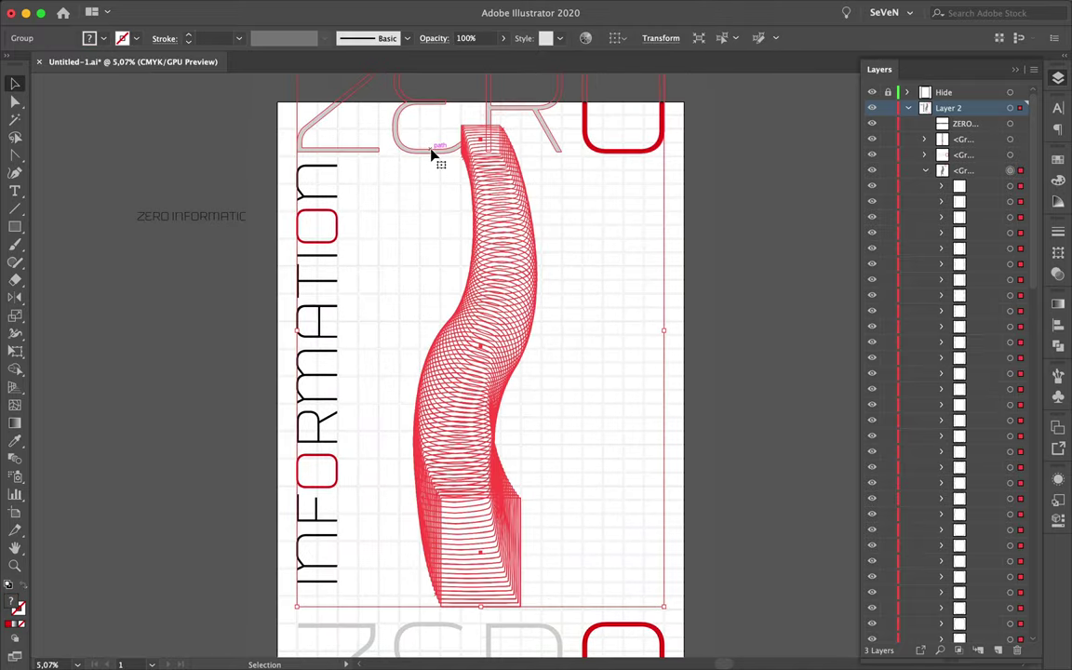
{"action": "double_click", "coordinate": [433, 159]}
{"action": "scroll", "coordinate": [431, 160], "scroll_direction": "up", "scroll_amount": 2}
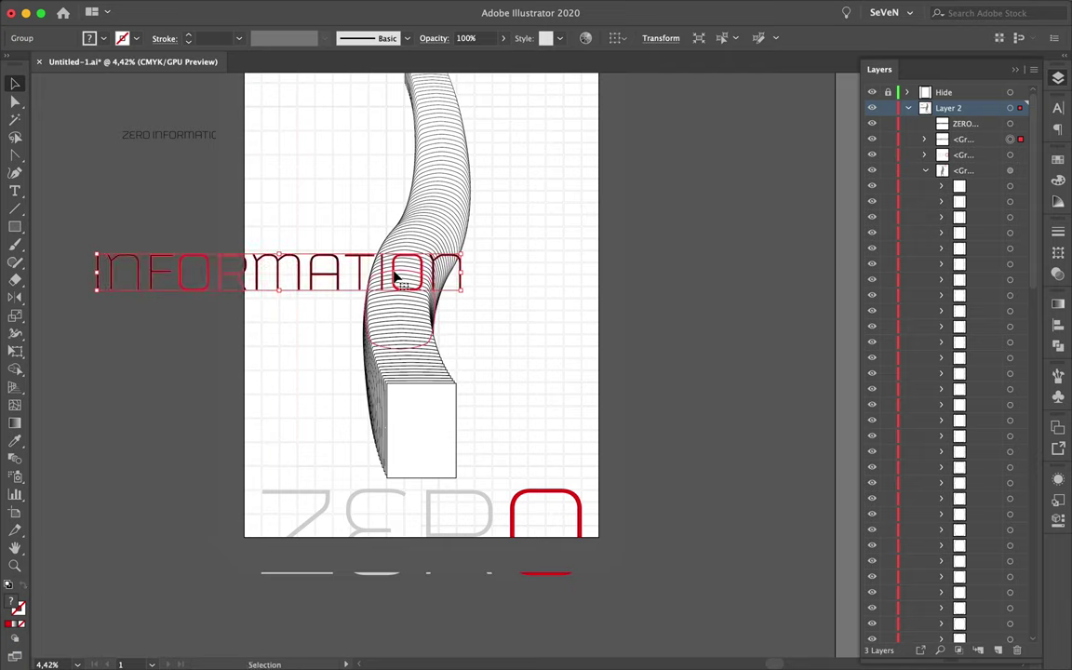
{"action": "mouse_move", "coordinate": [462, 272]}
{"action": "left_mouse_down"}
{"action": "mouse_move", "coordinate": [630, 474]}
{"action": "mouse_move", "coordinate": [603, 478]}
{"action": "left_mouse_up"}
Deselect the INFORMATION text and all artwork.
{"action": "scroll", "coordinate": [600, 484], "scroll_direction": "up", "scroll_amount": 3}
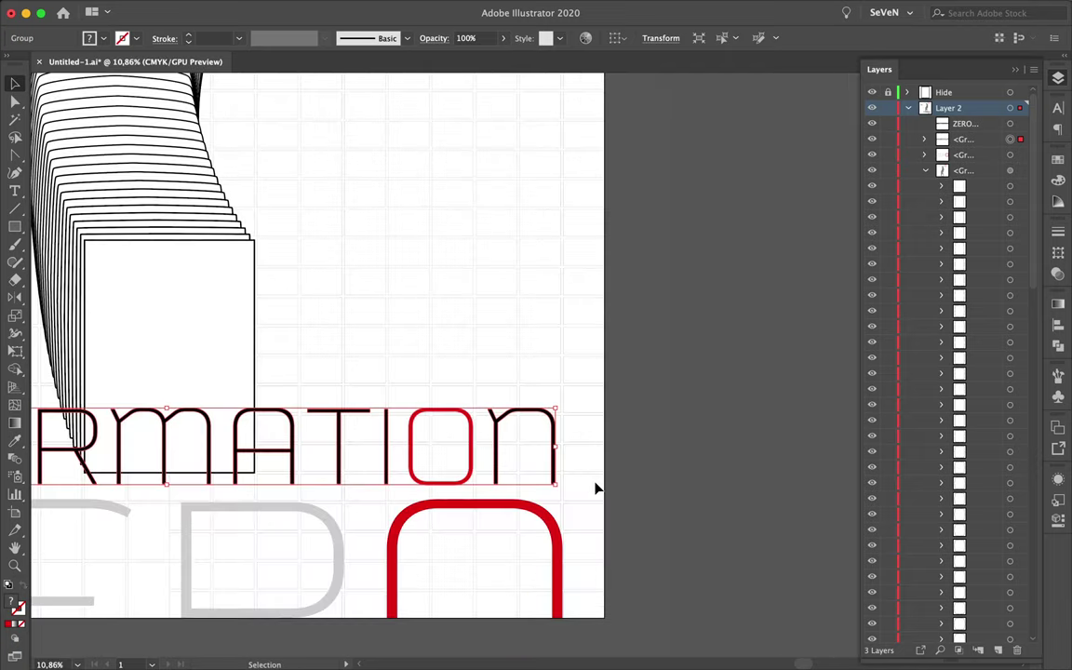
{"action": "scroll", "coordinate": [639, 474], "scroll_direction": "left", "scroll_amount": 3}
{"action": "scroll", "coordinate": [639, 474], "scroll_direction": "left", "scroll_amount": 4}
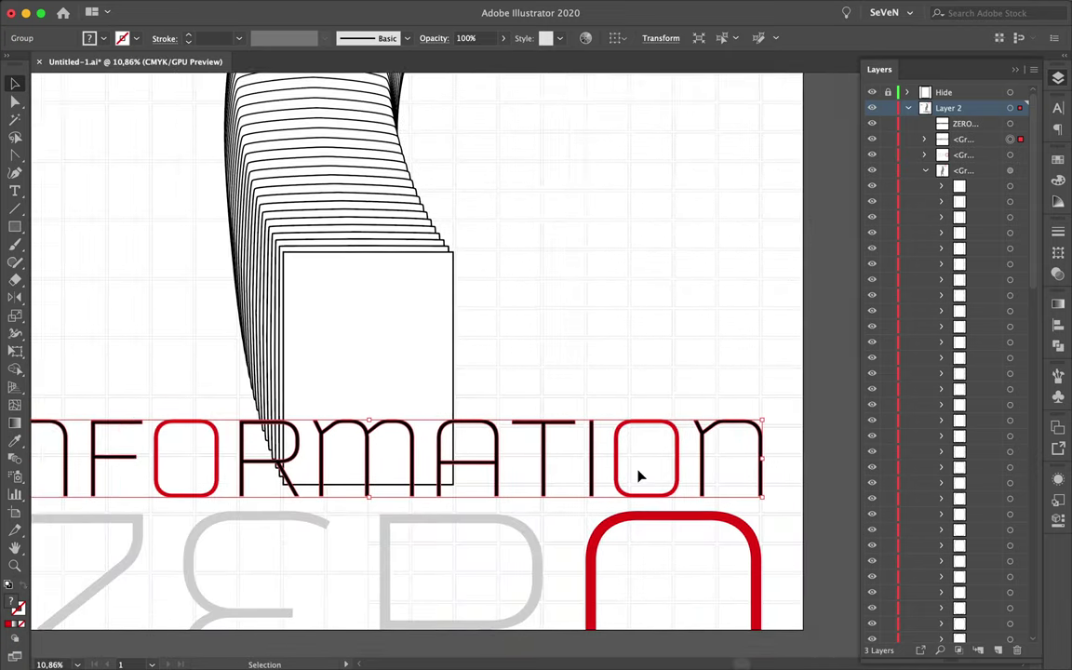
{"action": "scroll", "coordinate": [640, 477], "scroll_direction": "left", "scroll_amount": 3}
{"action": "left_click", "coordinate": [639, 476]}
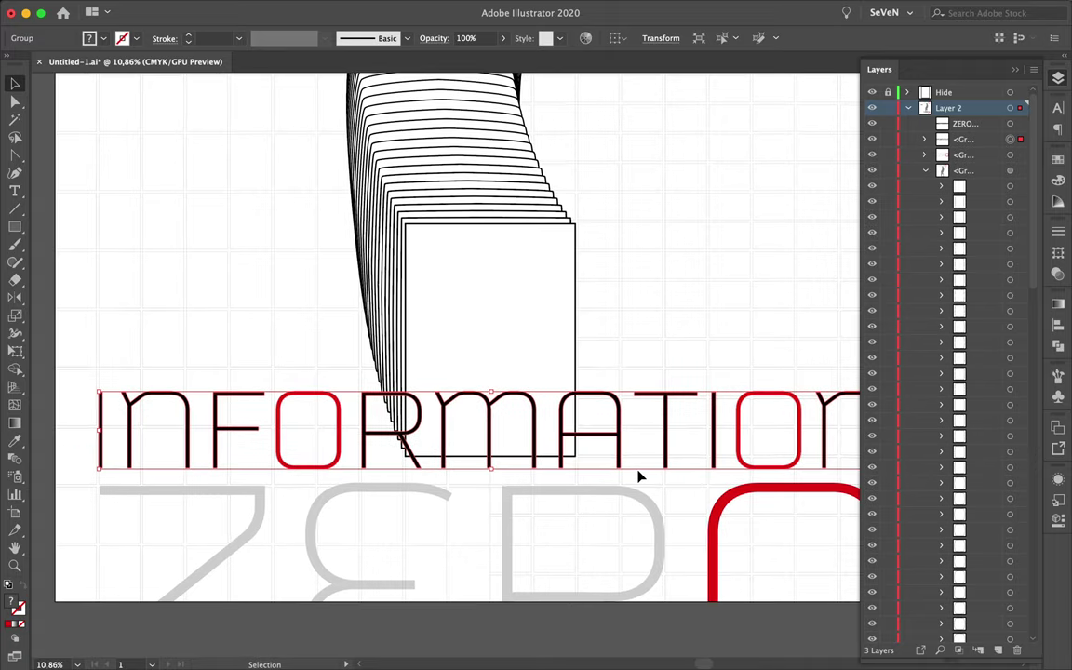
{"action": "scroll", "coordinate": [204, 500], "scroll_direction": "up", "scroll_amount": 3}
{"action": "scroll", "coordinate": [233, 435], "scroll_direction": "up", "scroll_amount": 5}
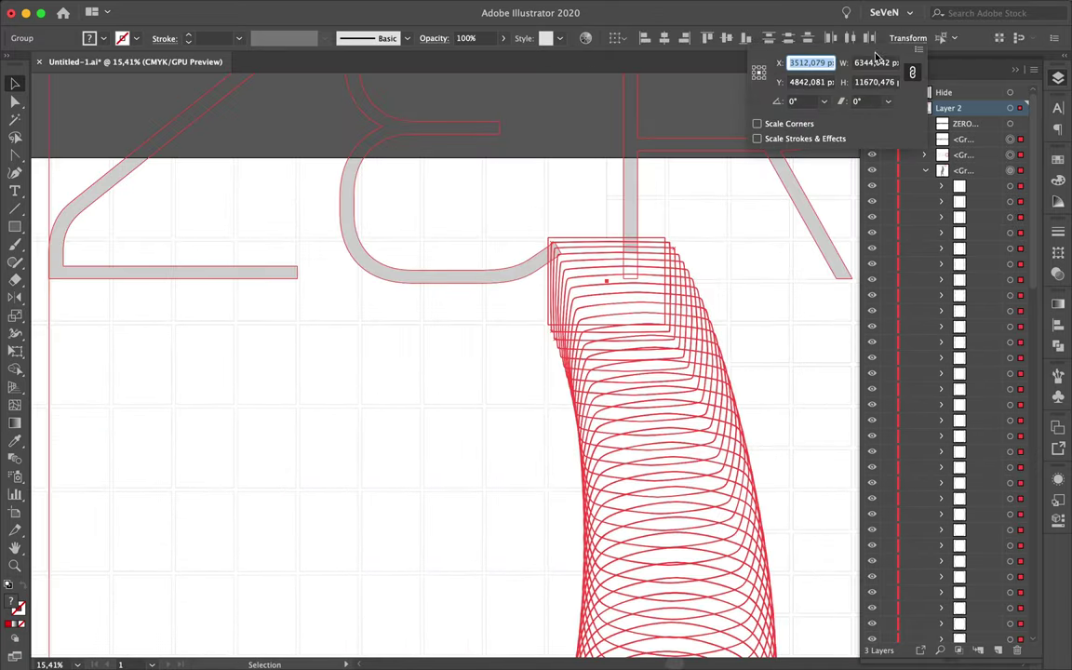
{"action": "left_click", "coordinate": [500, 327]}
Fit the whole artboard in view and check the INFORMATION group's placement.
{"action": "key", "text": "ctrl+0"}
{"action": "scroll", "coordinate": [502, 424], "scroll_direction": "up", "scroll_amount": 3}
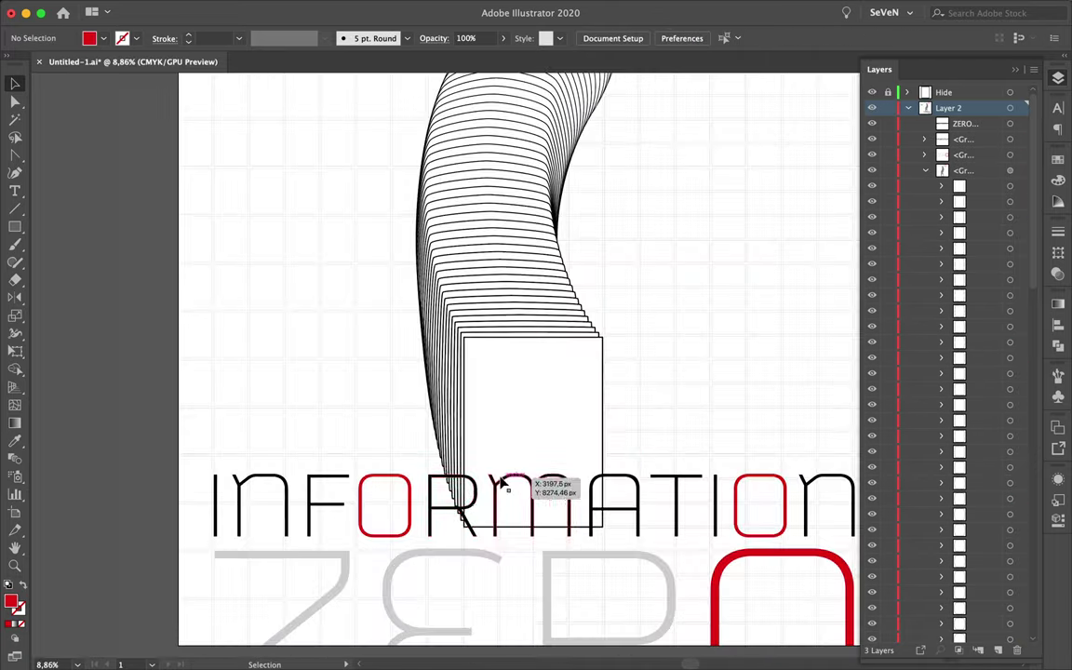
{"action": "left_click", "coordinate": [454, 514]}
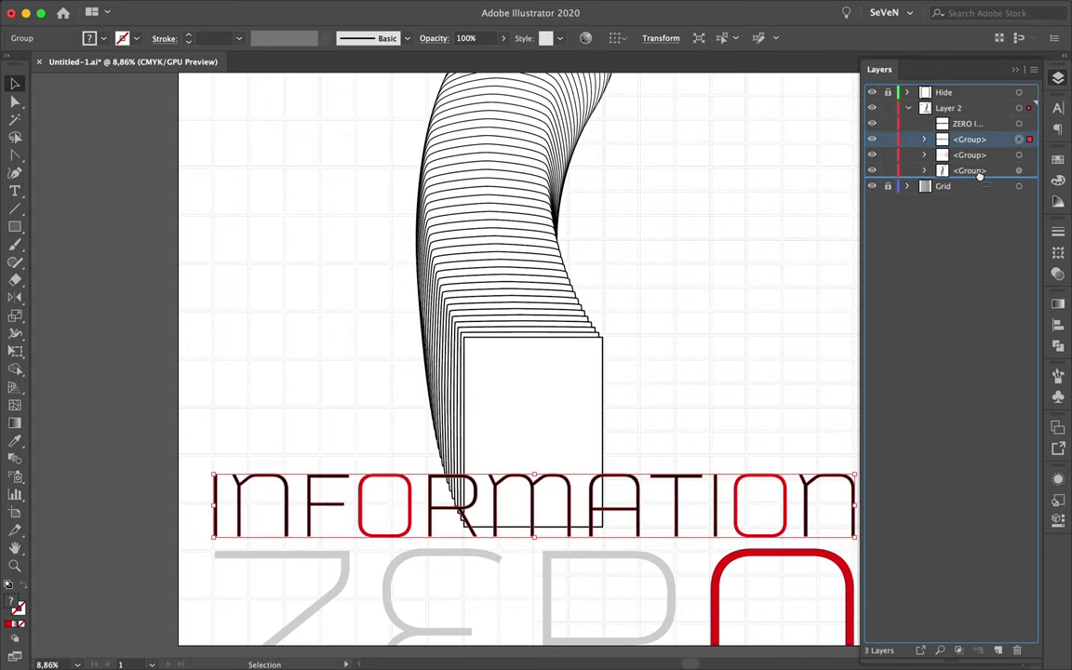
{"action": "left_click", "coordinate": [744, 359]}
{"action": "scroll", "coordinate": [745, 360], "scroll_direction": "down", "scroll_amount": 1}
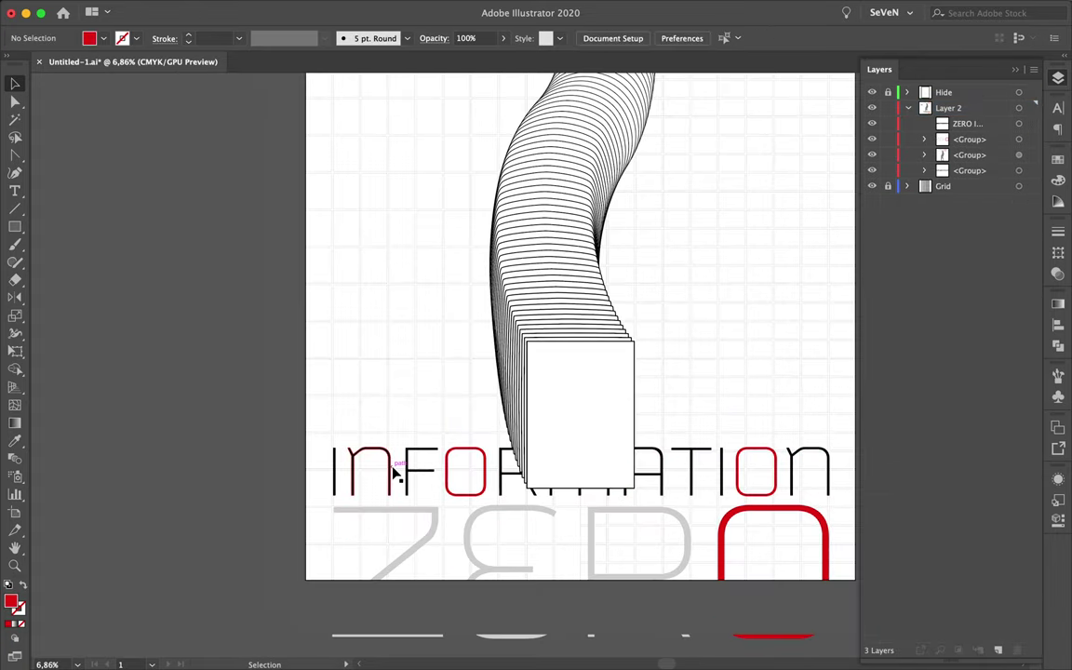
{"action": "scroll", "coordinate": [382, 391], "scroll_direction": "down", "scroll_amount": 2}
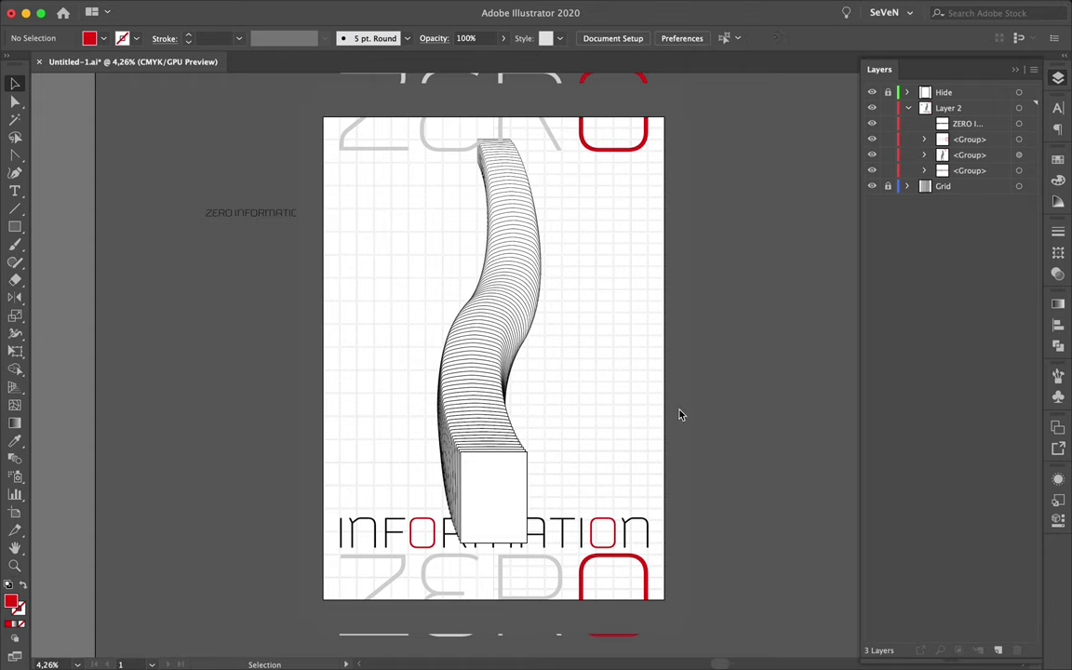
Move the swoosh ribbon group to the left.
{"action": "left_click", "coordinate": [527, 310]}
{"action": "double_click", "coordinate": [527, 311]}
{"action": "left_click_drag", "start_coordinate": [527, 236], "coordinate": [596, 158]}
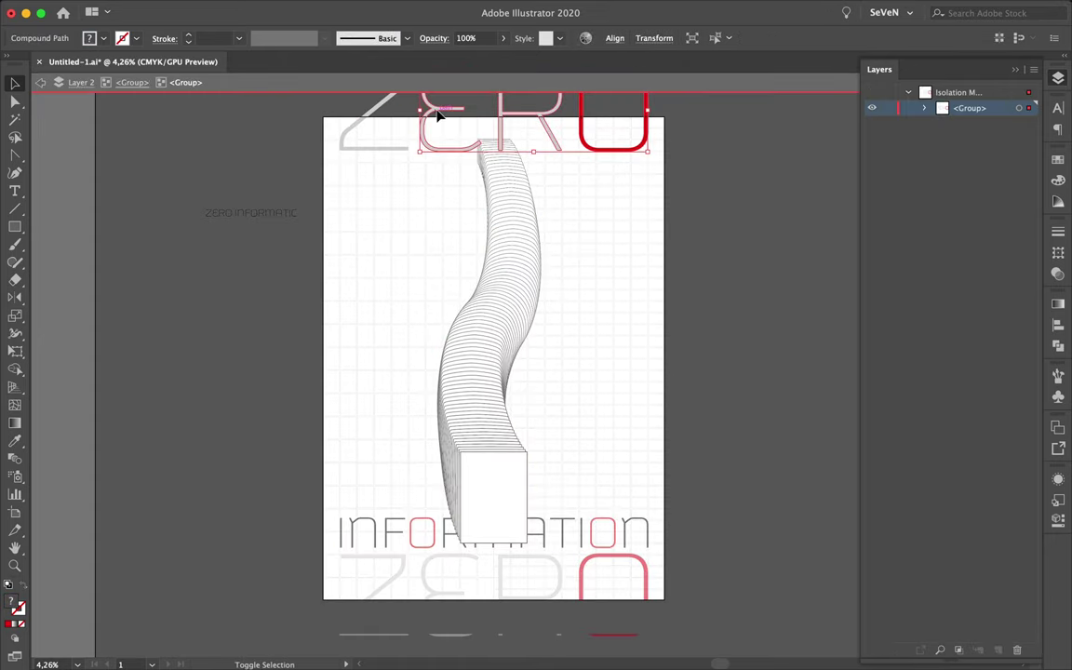
{"action": "mouse_move", "coordinate": [515, 222]}
{"action": "left_mouse_down"}
{"action": "mouse_move", "coordinate": [419, 220]}
{"action": "mouse_move", "coordinate": [441, 220]}
{"action": "left_mouse_up"}
Rotate both ZERO words vertical and place them along the left and right edges.
{"action": "key", "text": "ctrl+v"}
{"action": "left_click_drag", "start_coordinate": [531, 235], "coordinate": [350, 240]}
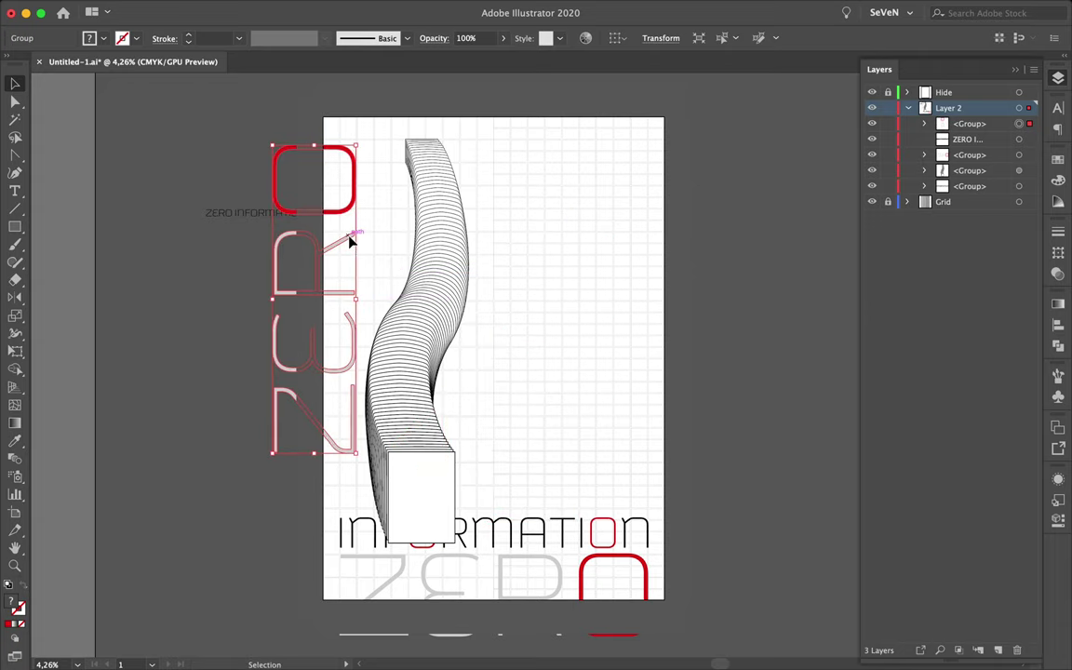
{"action": "left_click", "coordinate": [396, 230]}
{"action": "left_click_drag", "start_coordinate": [558, 556], "coordinate": [713, 371]}
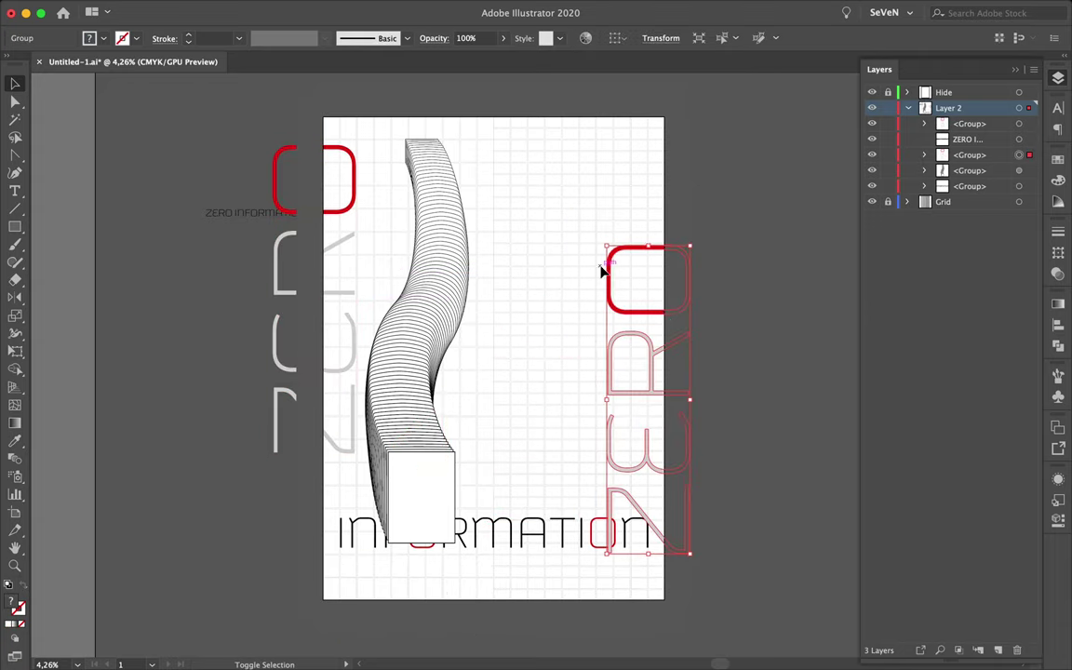
{"action": "left_click_drag", "start_coordinate": [600, 270], "coordinate": [668, 331]}
Rotate INFORMATION to run vertically.
{"action": "scroll", "coordinate": [667, 330], "scroll_direction": "up", "scroll_amount": 5}
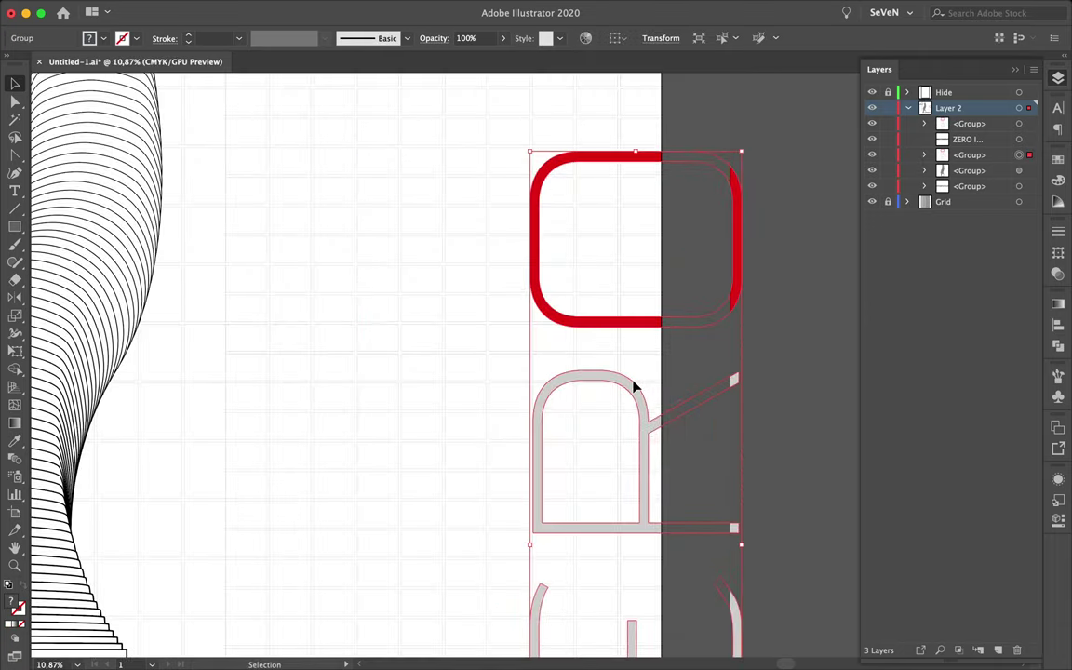
{"action": "scroll", "coordinate": [637, 390], "scroll_direction": "down", "scroll_amount": 6}
{"action": "left_click", "coordinate": [449, 559]}
{"action": "left_click_drag", "start_coordinate": [523, 542], "coordinate": [414, 482]}
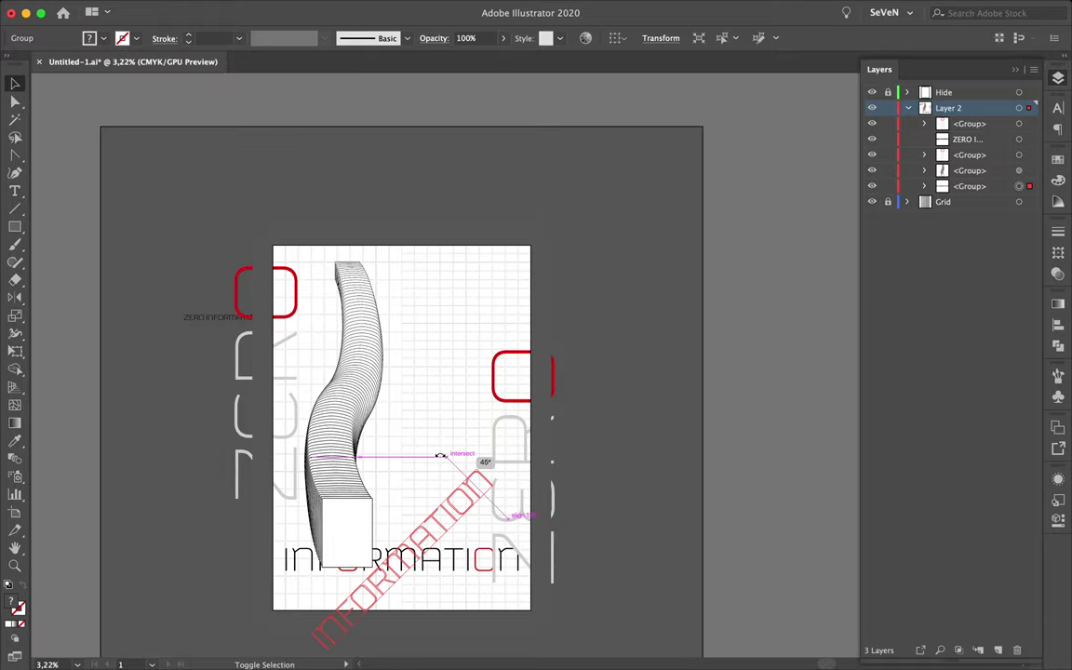
{"action": "scroll", "coordinate": [414, 481], "scroll_direction": "up", "scroll_amount": 3}
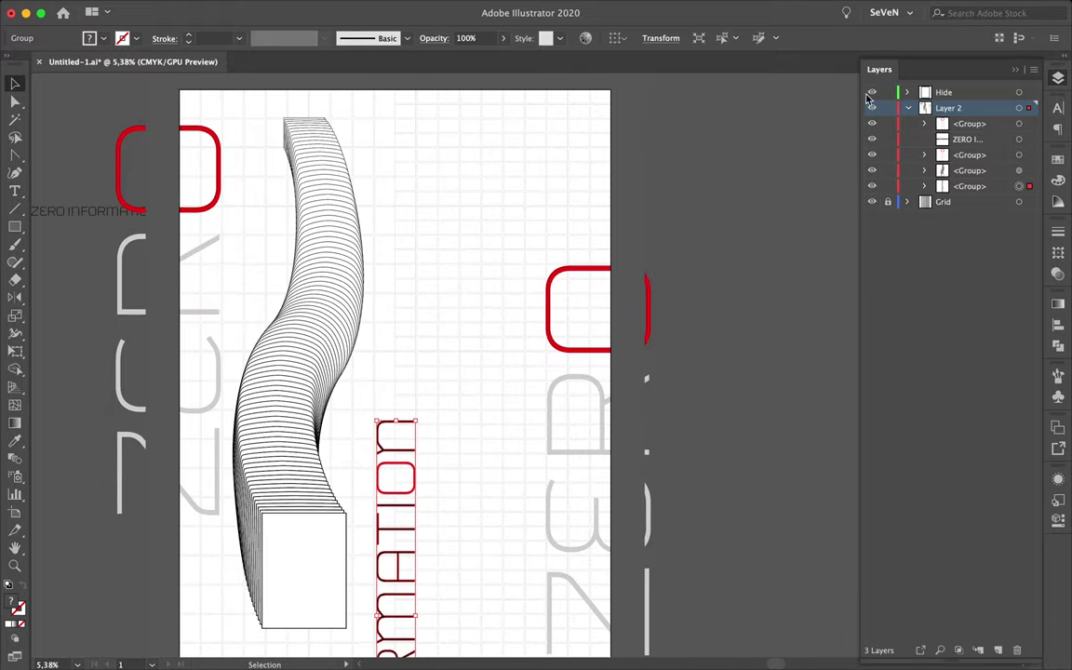
Move the hiding rectangle onto the poster's right edge and slide ZERO down that edge.
{"action": "left_click", "coordinate": [1019, 92]}
{"action": "left_click_drag", "start_coordinate": [149, 400], "coordinate": [645, 398]}
{"action": "left_click", "coordinate": [705, 397]}
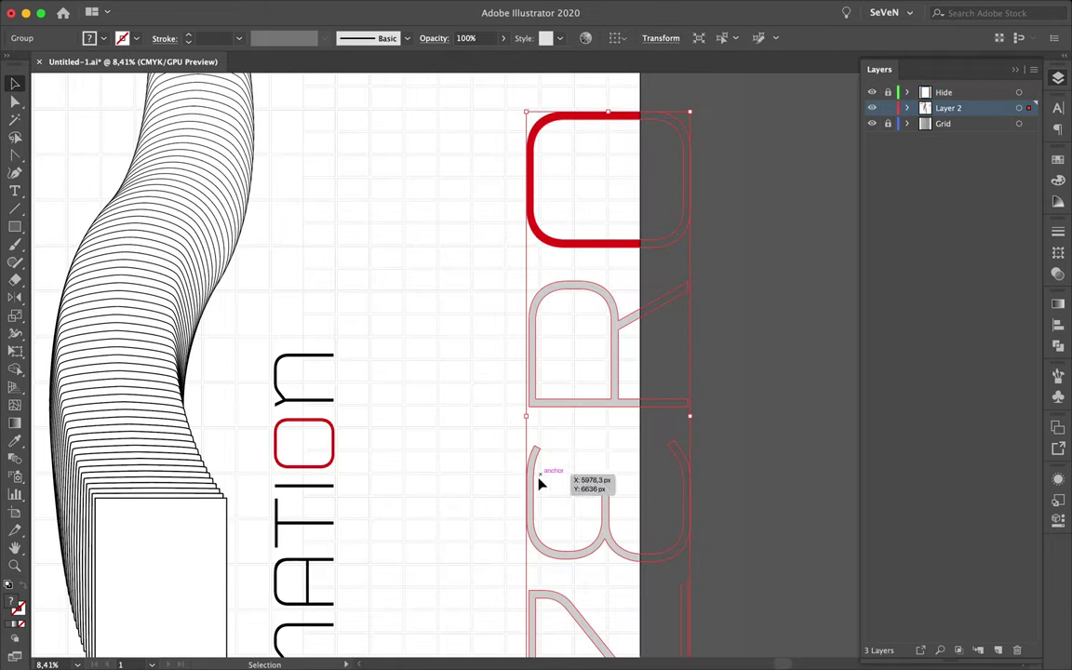
{"action": "left_click_drag", "start_coordinate": [568, 282], "coordinate": [517, 491]}
{"action": "scroll", "coordinate": [345, 450], "scroll_direction": "down", "scroll_amount": 3}
{"action": "scroll", "coordinate": [344, 450], "scroll_direction": "up", "scroll_amount": 2}
{"action": "scroll", "coordinate": [313, 421], "scroll_direction": "up", "scroll_amount": 3}
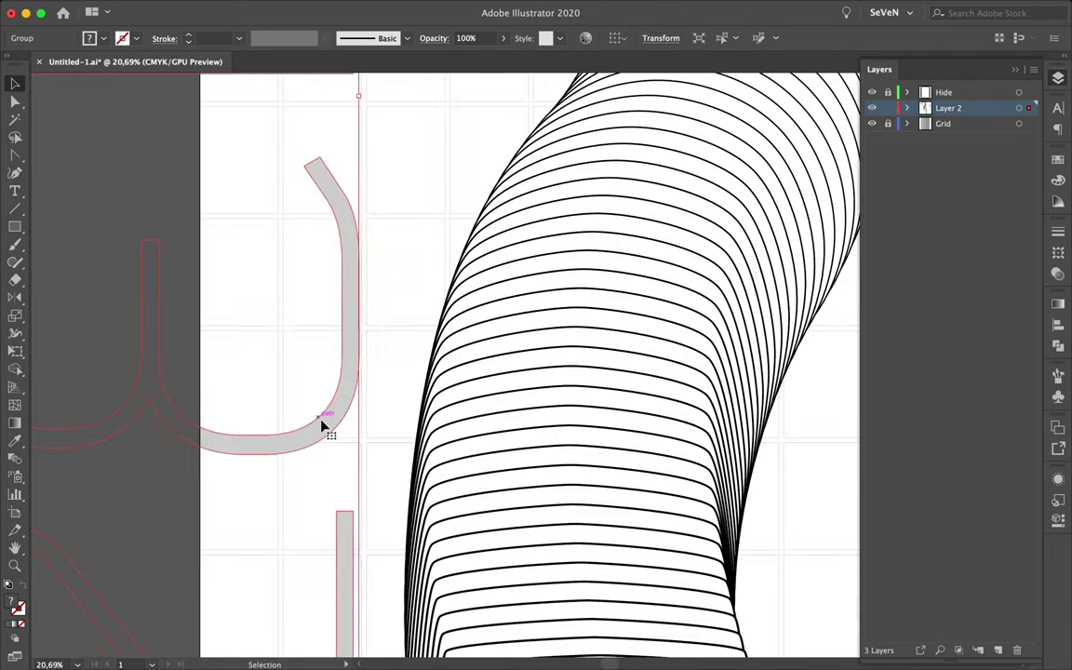
{"action": "left_click", "coordinate": [234, 398]}
{"action": "scroll", "coordinate": [235, 398], "scroll_direction": "down", "scroll_amount": 3}
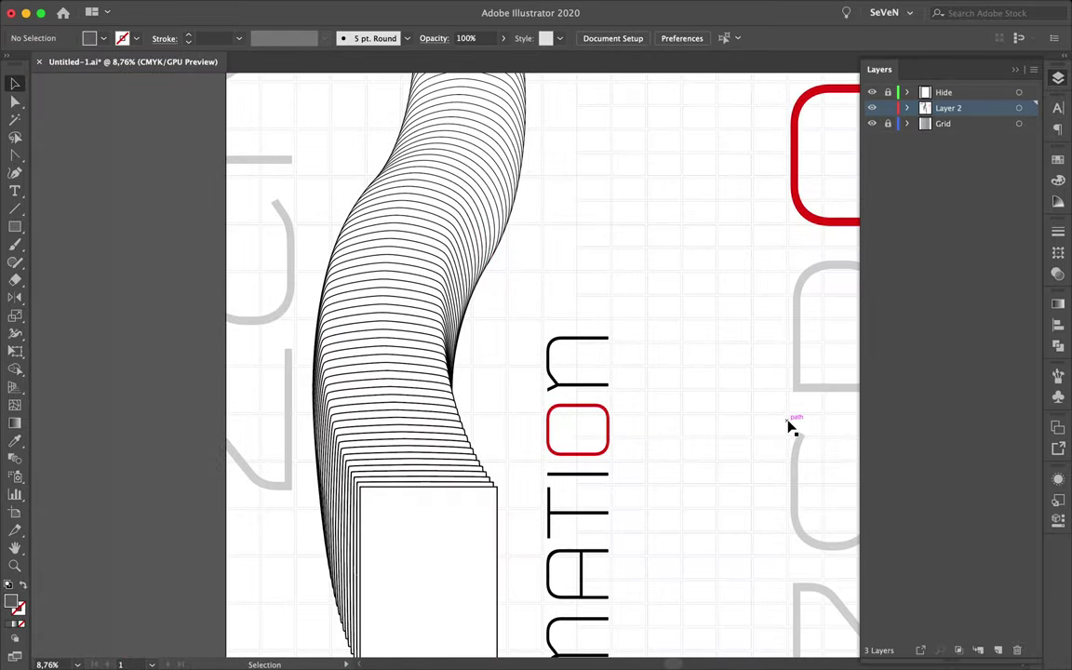
{"action": "scroll", "coordinate": [790, 426], "scroll_direction": "down", "scroll_amount": 3}
Move the vertical INFORMATION text up and right, beside ZERO.
{"action": "left_click_drag", "start_coordinate": [608, 438], "coordinate": [705, 306]}
{"action": "scroll", "coordinate": [661, 377], "scroll_direction": "down", "scroll_amount": 2}
{"action": "left_click", "coordinate": [605, 318]}
{"action": "scroll", "coordinate": [605, 319], "scroll_direction": "up", "scroll_amount": 1}
{"action": "scroll", "coordinate": [655, 281], "scroll_direction": "up", "scroll_amount": 2}
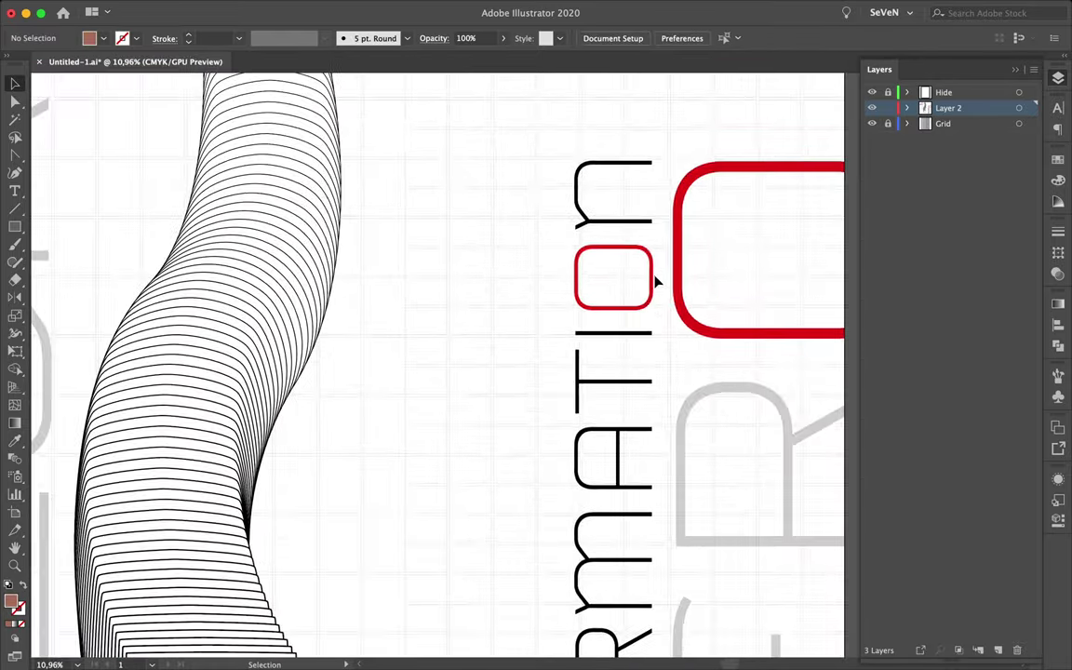
{"action": "scroll", "coordinate": [705, 193], "scroll_direction": "up", "scroll_amount": 4}
With Direct Selection, pull the red O's top anchors up to the poster top.
{"action": "left_click", "coordinate": [510, 172]}
{"action": "scroll", "coordinate": [478, 173], "scroll_direction": "down", "scroll_amount": 5}
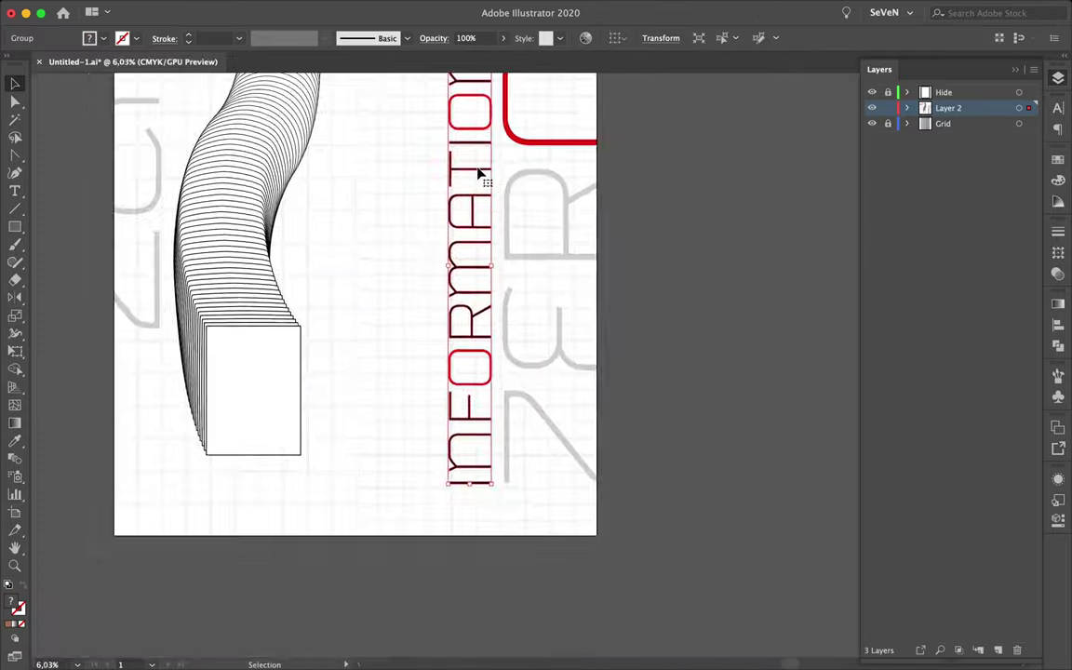
{"action": "scroll", "coordinate": [479, 173], "scroll_direction": "up", "scroll_amount": 2}
{"action": "scroll", "coordinate": [479, 173], "scroll_direction": "down", "scroll_amount": 4}
{"action": "key", "text": "a"}
{"action": "left_click_drag", "start_coordinate": [467, 249], "coordinate": [467, 145]}
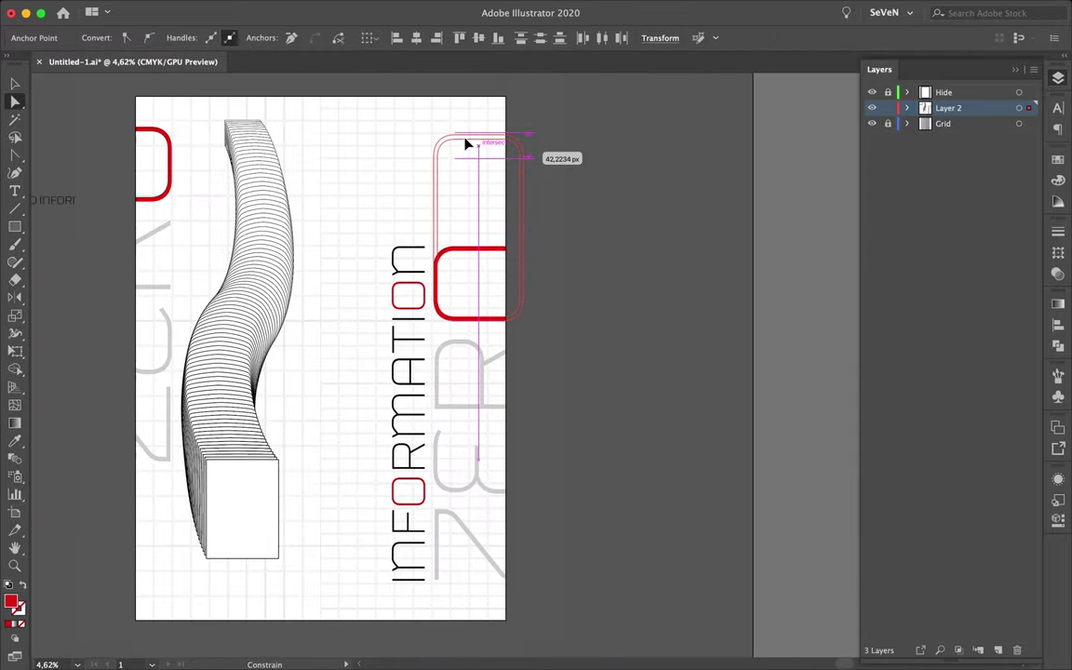
{"action": "left_click_drag", "start_coordinate": [471, 97], "coordinate": [471, 97]}
{"action": "left_click", "coordinate": [287, 121]}
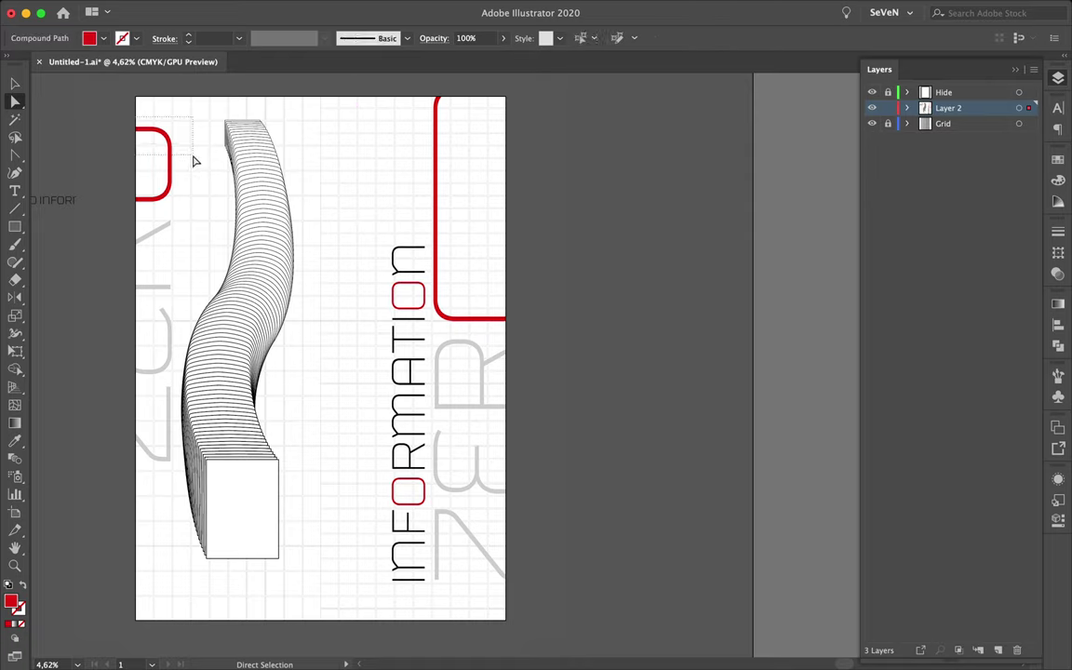
Move another red rounded frame down to the poster's bottom edge.
{"action": "left_click_drag", "start_coordinate": [194, 161], "coordinate": [173, 153]}
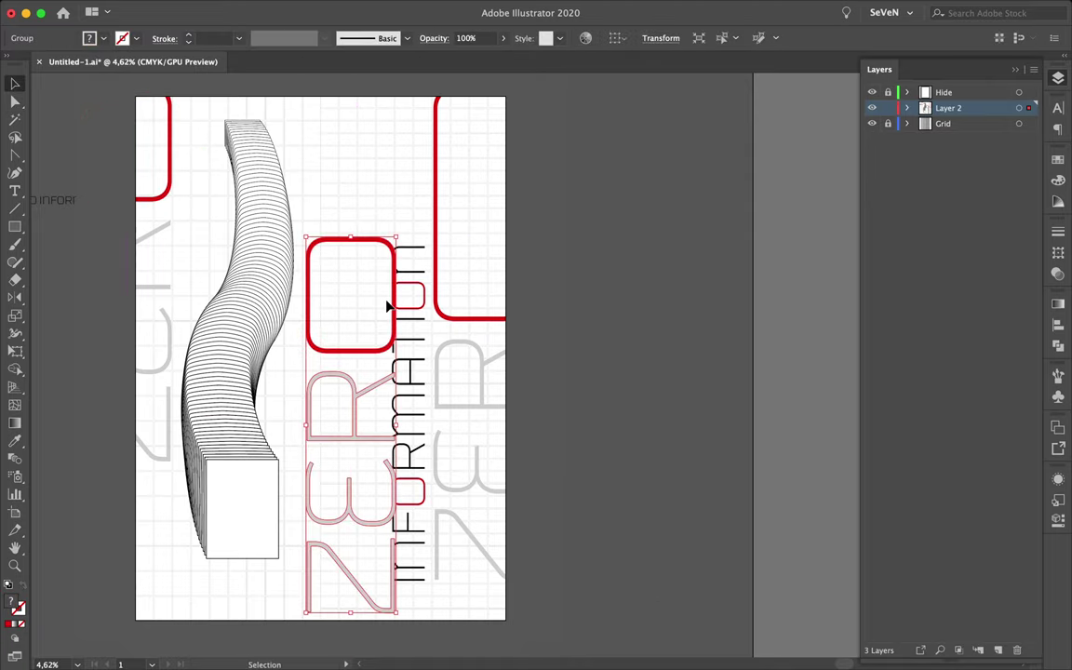
{"action": "double_click", "coordinate": [169, 172]}
{"action": "key", "text": "Escape"}
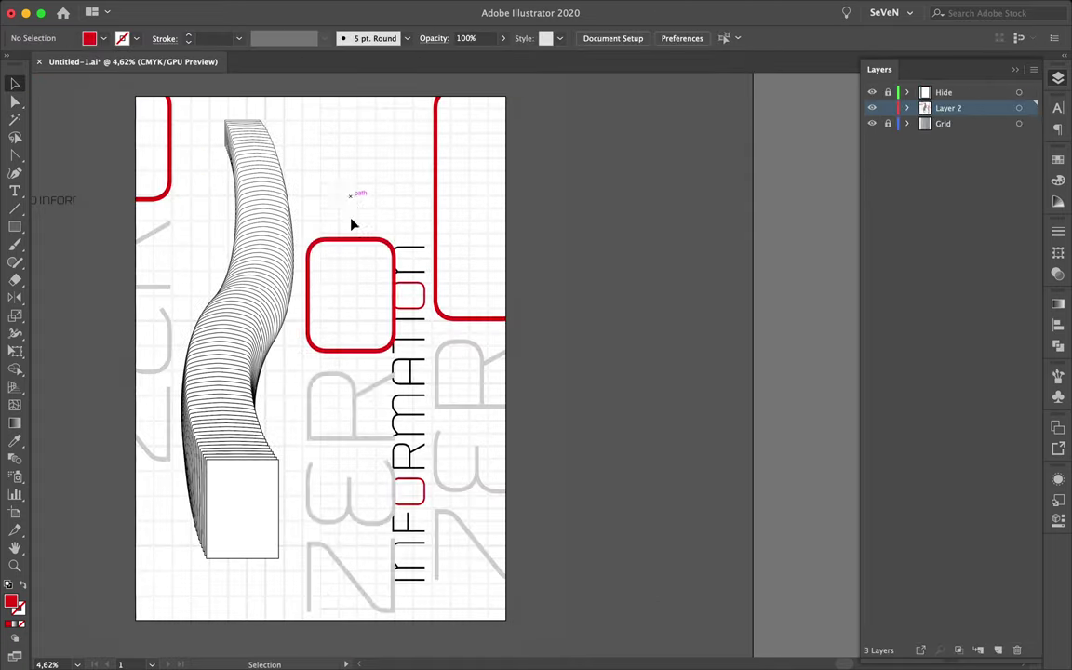
{"action": "mouse_move", "coordinate": [391, 262]}
{"action": "left_mouse_down"}
{"action": "mouse_move", "coordinate": [570, 330]}
{"action": "mouse_move", "coordinate": [345, 557]}
{"action": "mouse_move", "coordinate": [345, 544]}
{"action": "left_mouse_up"}
{"action": "left_click", "coordinate": [600, 485]}
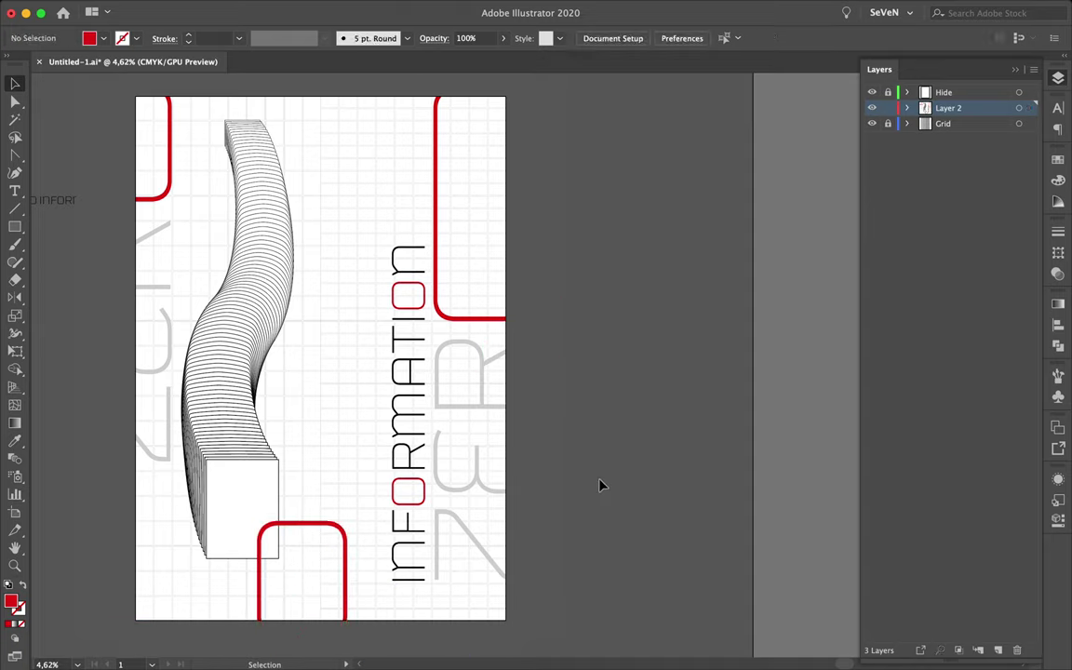
Inside the swoosh group, fill ribbon slices with red and black swatches.
{"action": "left_click", "coordinate": [562, 461]}
{"action": "scroll", "coordinate": [151, 347], "scroll_direction": "up", "scroll_amount": 2}
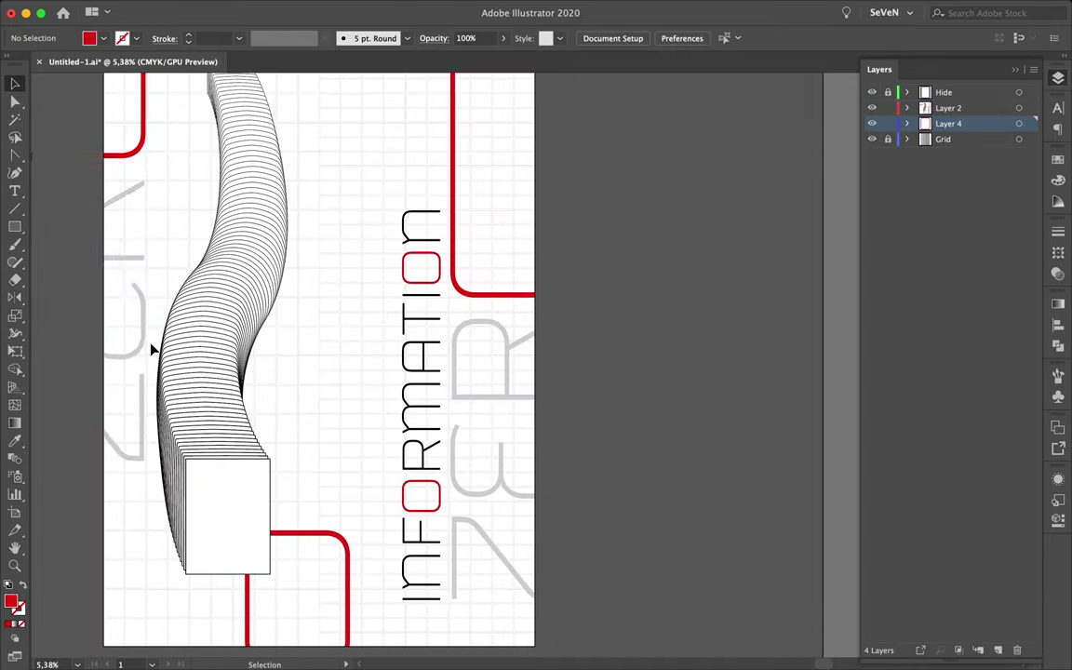
{"action": "scroll", "coordinate": [316, 331], "scroll_direction": "up", "scroll_amount": 1}
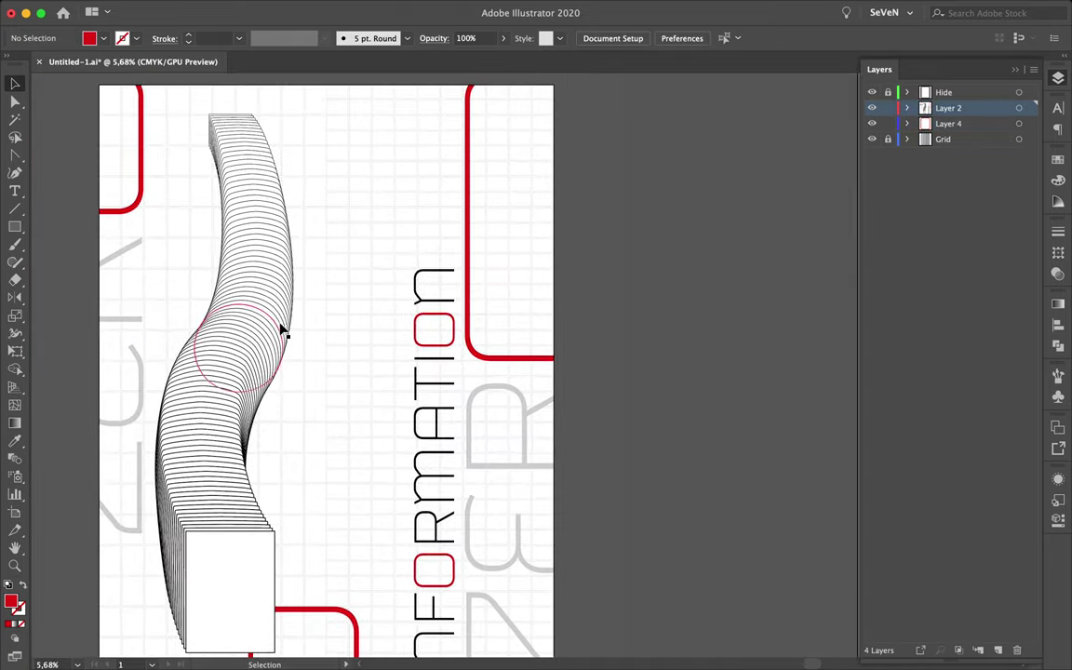
{"action": "double_click", "coordinate": [282, 330]}
{"action": "scroll", "coordinate": [274, 312], "scroll_direction": "up", "scroll_amount": 5}
{"action": "left_click", "coordinate": [270, 304]}
{"action": "left_click", "coordinate": [1059, 159]}
{"action": "left_click", "coordinate": [908, 199]}
{"action": "left_click", "coordinate": [898, 199]}
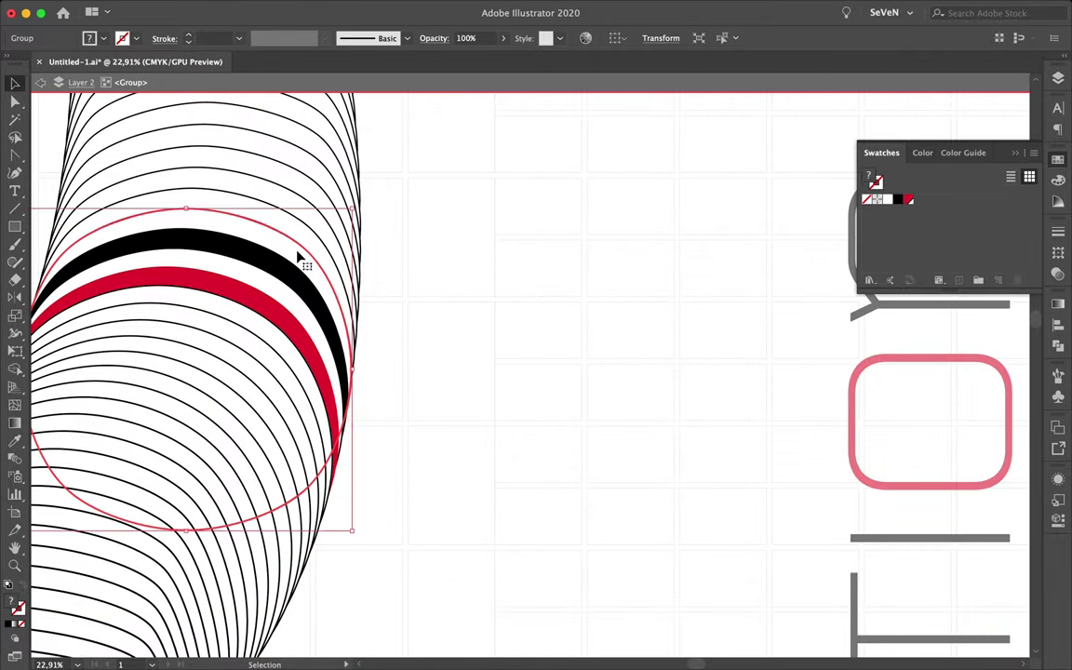
Enlarge one ribbon slice and shift several outlined slices sideways and upward.
{"action": "left_click_drag", "start_coordinate": [299, 256], "coordinate": [359, 222]}
{"action": "scroll", "coordinate": [268, 361], "scroll_direction": "down", "scroll_amount": 5}
{"action": "scroll", "coordinate": [267, 361], "scroll_direction": "up", "scroll_amount": 2}
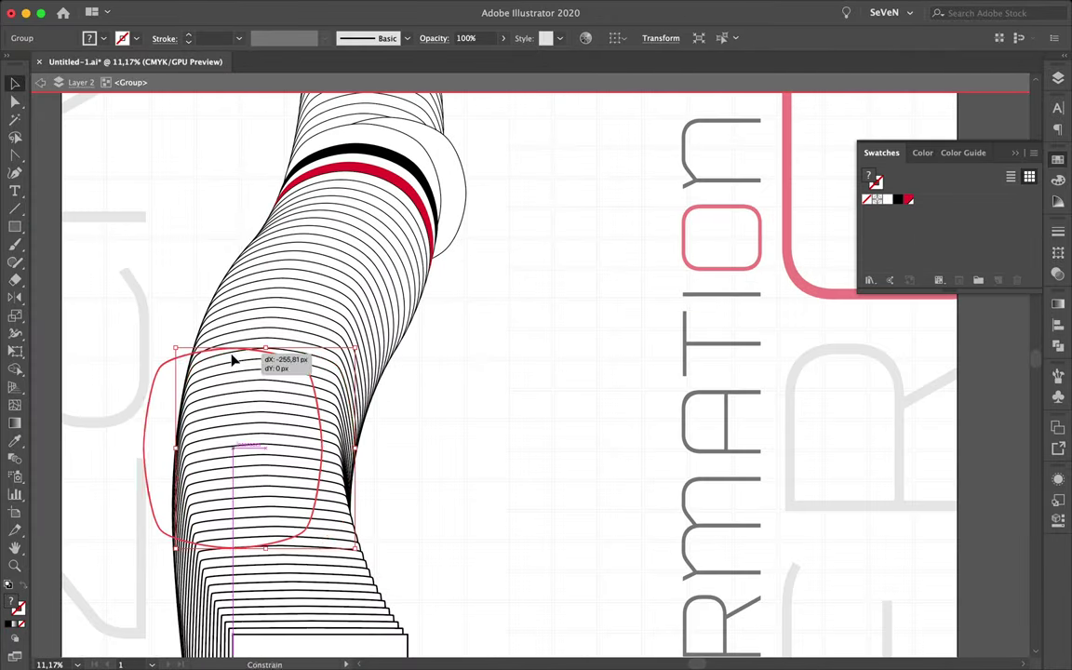
{"action": "left_click_drag", "start_coordinate": [282, 353], "coordinate": [218, 370]}
{"action": "left_click", "coordinate": [582, 402]}
{"action": "scroll", "coordinate": [582, 402], "scroll_direction": "down", "scroll_amount": 2}
{"action": "mouse_move", "coordinate": [465, 557]}
{"action": "left_mouse_down"}
{"action": "mouse_move", "coordinate": [466, 504]}
{"action": "mouse_move", "coordinate": [504, 516]}
{"action": "left_mouse_up"}
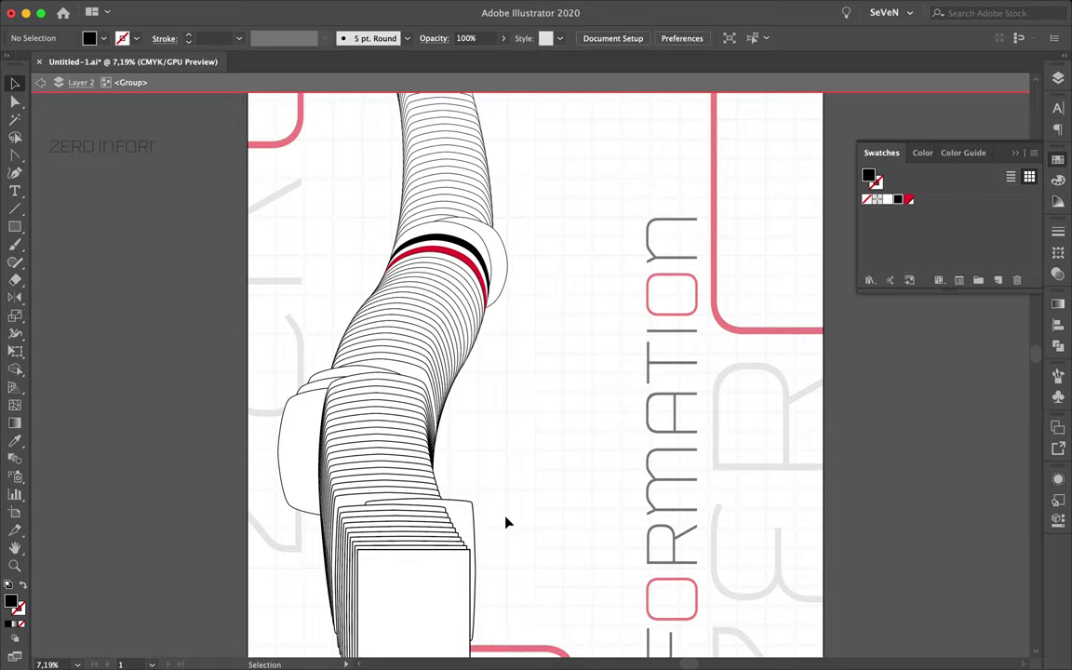
{"action": "scroll", "coordinate": [465, 390], "scroll_direction": "up", "scroll_amount": 2}
{"action": "left_click_drag", "start_coordinate": [495, 270], "coordinate": [358, 238]}
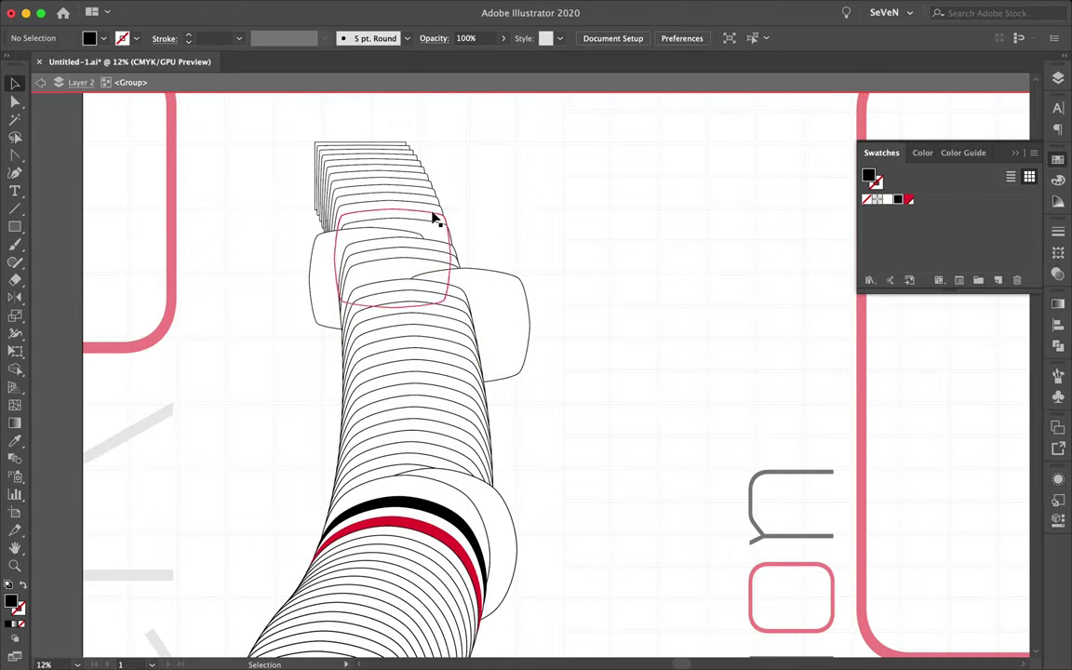
{"action": "left_click_drag", "start_coordinate": [432, 218], "coordinate": [484, 186]}
Fill further slices, including a lower ribbon slice, with red.
{"action": "left_click", "coordinate": [909, 200]}
{"action": "mouse_move", "coordinate": [401, 259]}
{"action": "left_mouse_down"}
{"action": "mouse_move", "coordinate": [488, 350]}
{"action": "mouse_move", "coordinate": [412, 175]}
{"action": "left_mouse_up"}
{"action": "scroll", "coordinate": [545, 305], "scroll_direction": "down", "scroll_amount": 3}
{"action": "scroll", "coordinate": [546, 304], "scroll_direction": "down", "scroll_amount": 3}
{"action": "left_click", "coordinate": [461, 527]}
{"action": "left_click", "coordinate": [907, 200]}
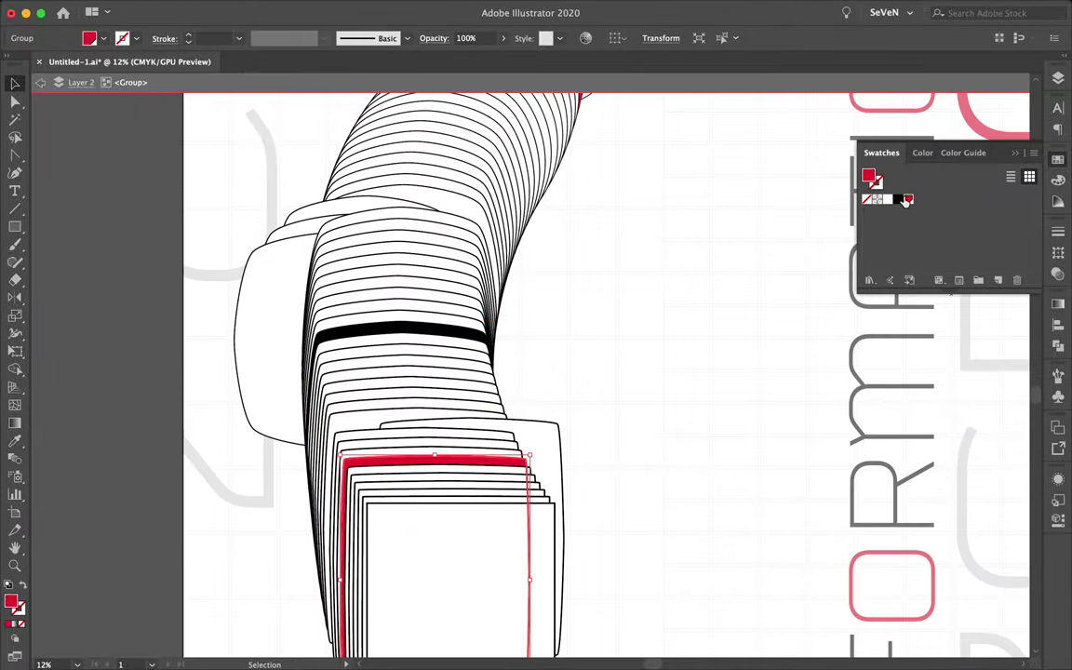
{"action": "left_click", "coordinate": [646, 265]}
{"action": "left_click", "coordinate": [431, 189]}
{"action": "left_click", "coordinate": [675, 303]}
{"action": "scroll", "coordinate": [675, 304], "scroll_direction": "down", "scroll_amount": 2}
Draw a tall red block and a wide red bar forming an L mark on the card.
{"action": "scroll", "coordinate": [596, 480], "scroll_direction": "down", "scroll_amount": 2}
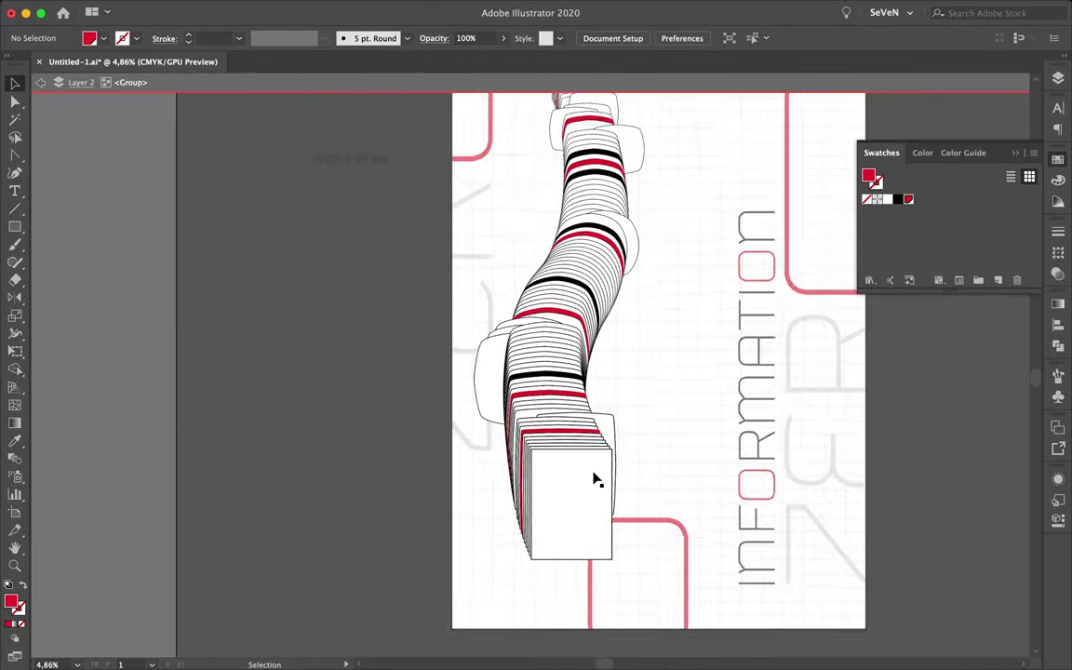
{"action": "scroll", "coordinate": [597, 479], "scroll_direction": "up", "scroll_amount": 3}
{"action": "key", "text": "m"}
{"action": "scroll", "coordinate": [382, 281], "scroll_direction": "down", "scroll_amount": 2}
{"action": "left_click_drag", "start_coordinate": [362, 105], "coordinate": [435, 270]}
{"action": "left_click_drag", "start_coordinate": [363, 293], "coordinate": [566, 328]}
{"action": "key", "text": "v"}
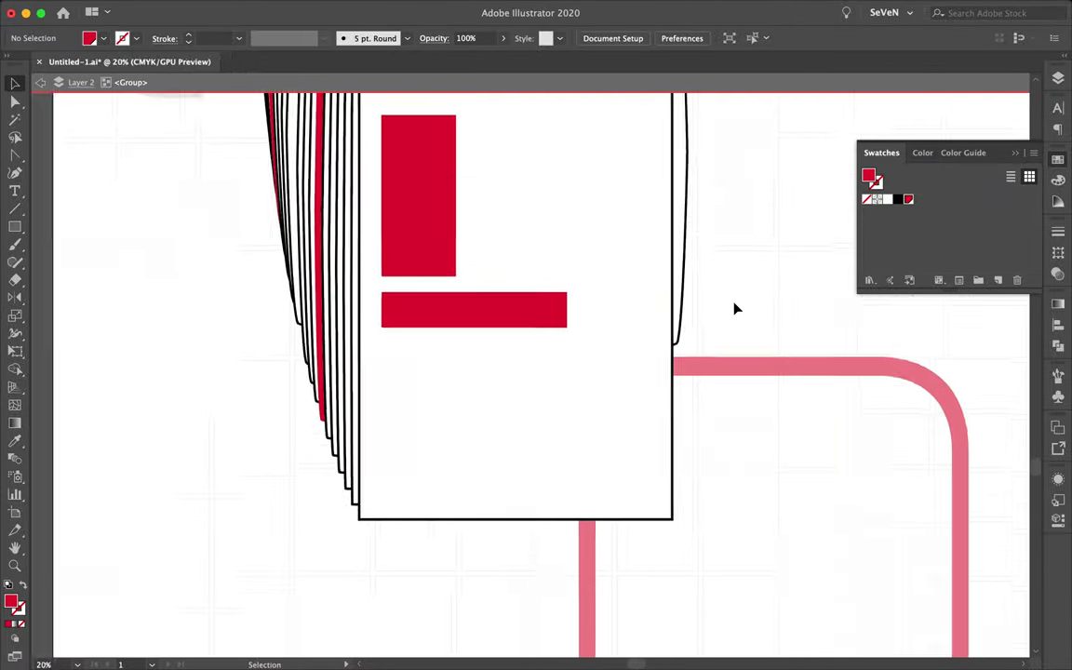
Set the #484 part of the POSTER #484 text to the Black weight.
{"action": "scroll", "coordinate": [734, 304], "scroll_direction": "down", "scroll_amount": 3}
{"action": "scroll", "coordinate": [706, 265], "scroll_direction": "up", "scroll_amount": 1}
{"action": "key", "text": "t"}
{"action": "scroll", "coordinate": [830, 301], "scroll_direction": "up", "scroll_amount": 3}
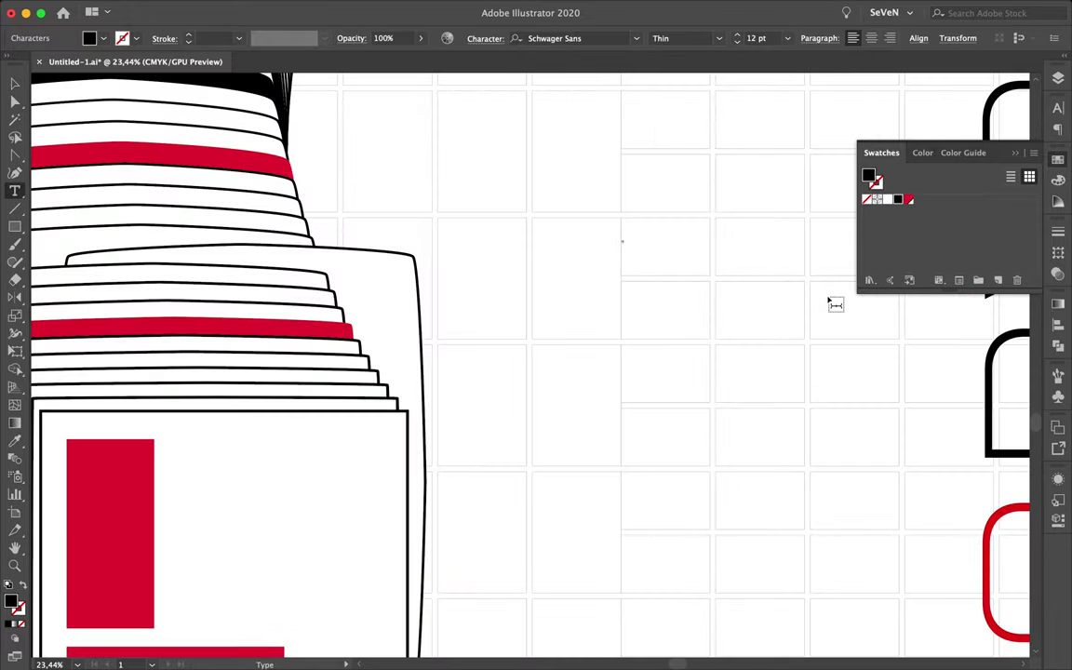
{"action": "left_click_drag", "start_coordinate": [646, 248], "coordinate": [800, 279]}
{"action": "scroll", "coordinate": [801, 279], "scroll_direction": "down", "scroll_amount": 2}
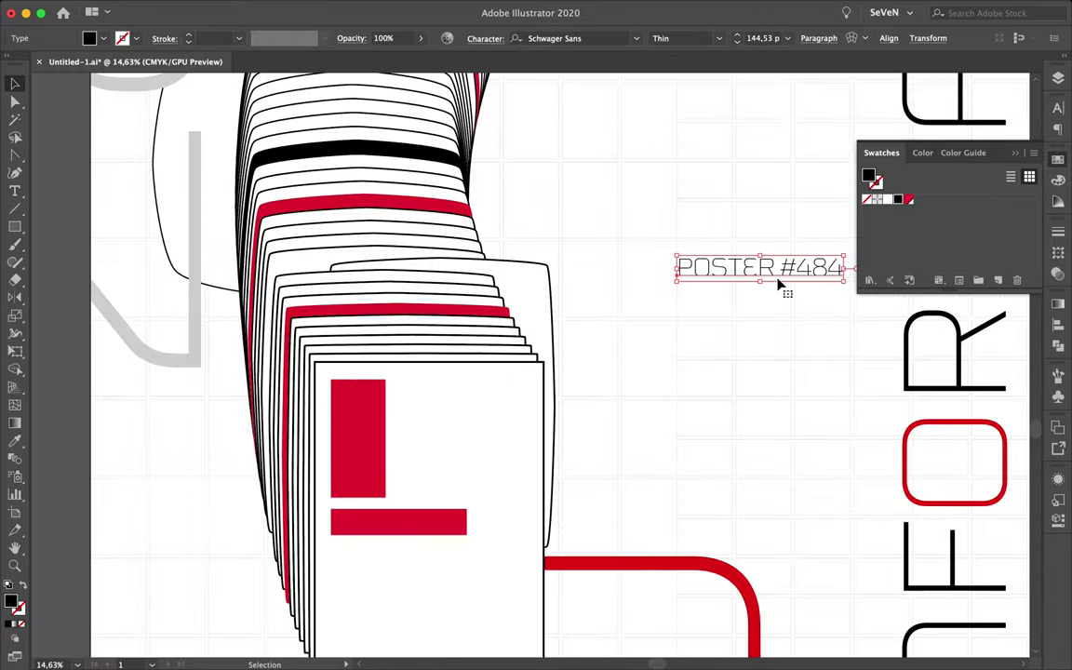
{"action": "key", "text": "ctrl+t"}
{"action": "mouse_move", "coordinate": [656, 293]}
{"action": "left_mouse_down"}
{"action": "mouse_move", "coordinate": [718, 293]}
{"action": "mouse_move", "coordinate": [597, 233]}
{"action": "left_mouse_up"}
{"action": "left_click", "coordinate": [950, 143]}
{"action": "left_click", "coordinate": [885, 321]}
Rotate POSTER #484 90° so it runs vertically up the card's right edge.
{"action": "left_click", "coordinate": [650, 318], "text": "ctrl"}
{"action": "left_click", "coordinate": [716, 291], "text": "ctrl"}
{"action": "scroll", "coordinate": [598, 232], "scroll_direction": "left", "scroll_amount": 3}
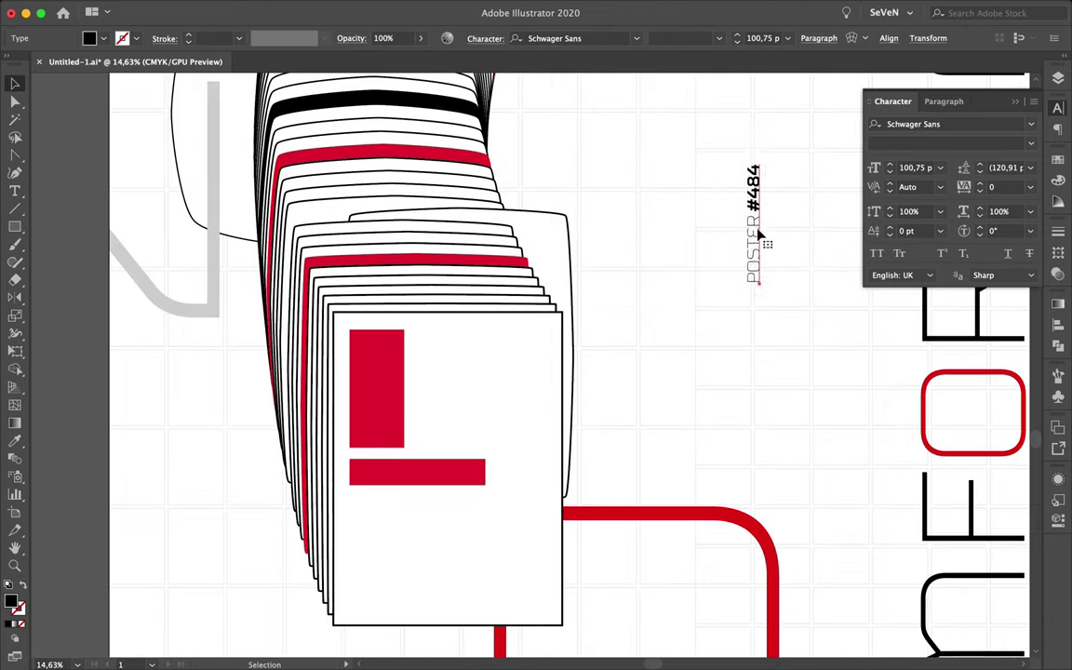
{"action": "mouse_move", "coordinate": [749, 279]}
{"action": "left_mouse_down"}
{"action": "mouse_move", "coordinate": [551, 596]}
{"action": "mouse_move", "coordinate": [567, 610]}
{"action": "left_mouse_up"}
{"action": "left_click", "coordinate": [637, 474]}
{"action": "scroll", "coordinate": [484, 415], "scroll_direction": "up", "scroll_amount": 2}
{"action": "scroll", "coordinate": [484, 414], "scroll_direction": "down", "scroll_amount": 2}
{"action": "left_click", "coordinate": [563, 550]}
{"action": "left_click", "coordinate": [682, 416]}
{"action": "scroll", "coordinate": [558, 419], "scroll_direction": "down", "scroll_amount": 2}
Paste a copy of the text, retype it as the designer's name, and rotate it horizontal.
{"action": "scroll", "coordinate": [458, 493], "scroll_direction": "up", "scroll_amount": 1}
{"action": "key", "text": "ctrl+v"}
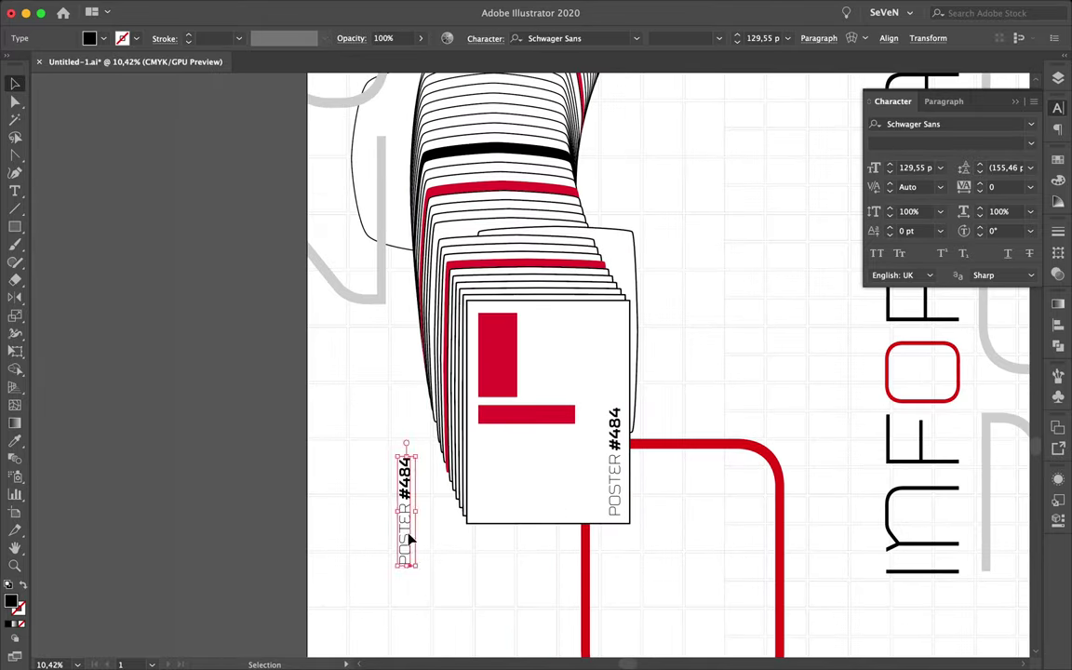
{"action": "type", "text": "EPA"}
{"action": "scroll", "coordinate": [406, 531], "scroll_direction": "up", "scroll_amount": 2}
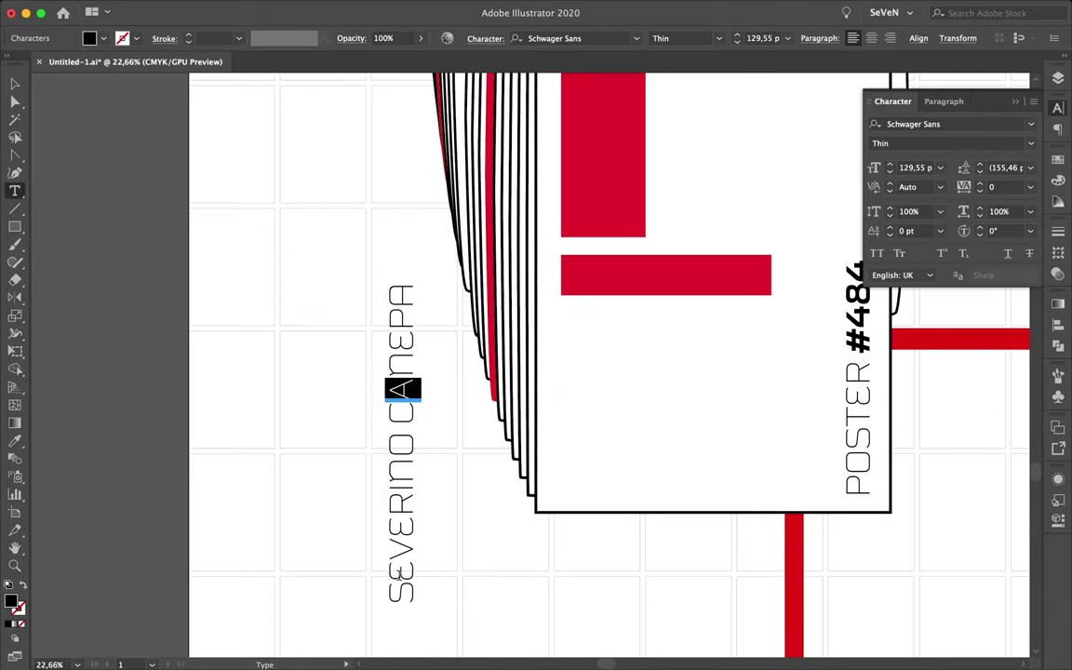
{"action": "key", "text": "Escape"}
{"action": "scroll", "coordinate": [402, 390], "scroll_direction": "down", "scroll_amount": 2}
{"action": "left_click_drag", "start_coordinate": [402, 390], "coordinate": [498, 390]}
Place the name at lower left and move an editable copy beside the poster card.
{"action": "left_click_drag", "start_coordinate": [409, 417], "coordinate": [576, 475]}
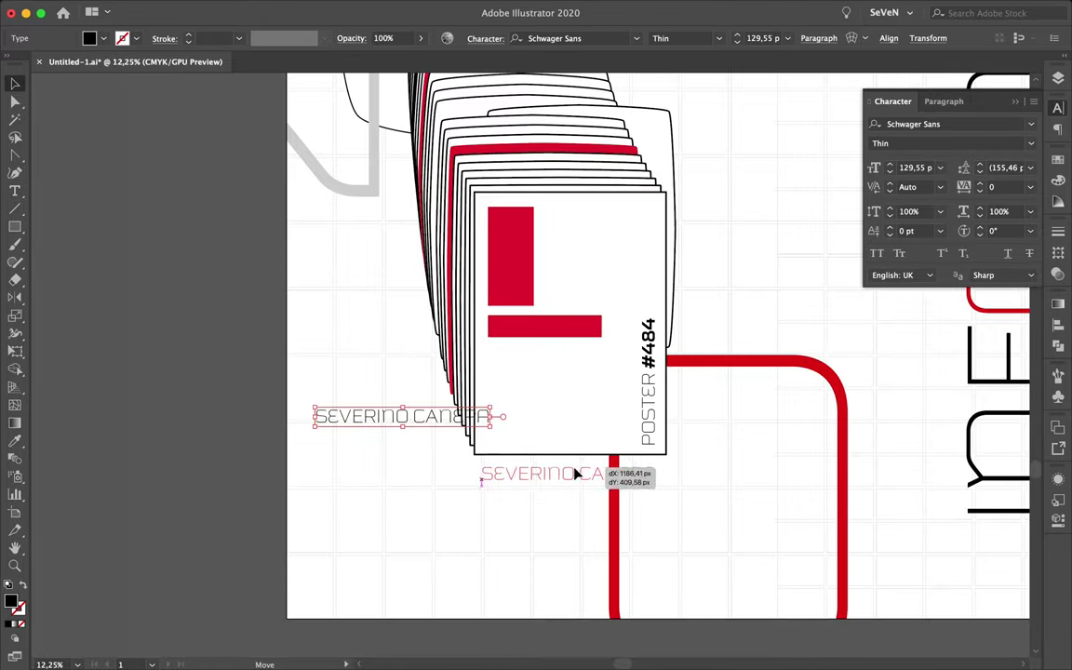
{"action": "left_click_drag", "start_coordinate": [616, 229], "coordinate": [454, 545]}
{"action": "scroll", "coordinate": [426, 498], "scroll_direction": "up", "scroll_amount": 2}
{"action": "left_click", "coordinate": [409, 480]}
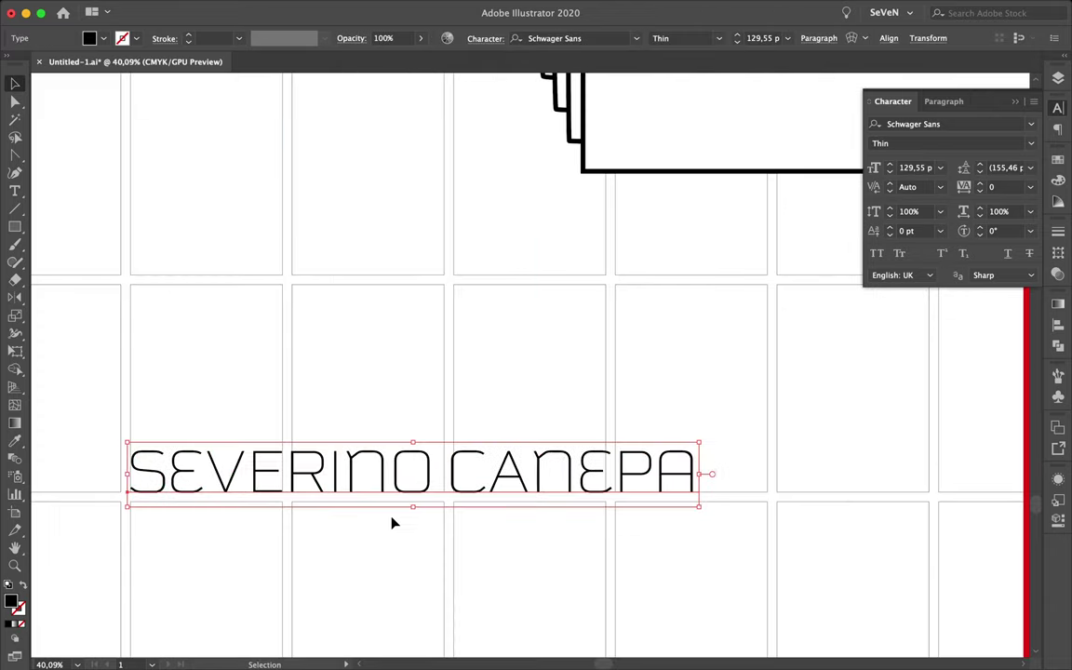
{"action": "double_click", "coordinate": [439, 478]}
{"action": "scroll", "coordinate": [435, 481], "scroll_direction": "down", "scroll_amount": 3}
{"action": "left_click_drag", "start_coordinate": [372, 549], "coordinate": [677, 280]}
{"action": "scroll", "coordinate": [650, 282], "scroll_direction": "up", "scroll_amount": 3}
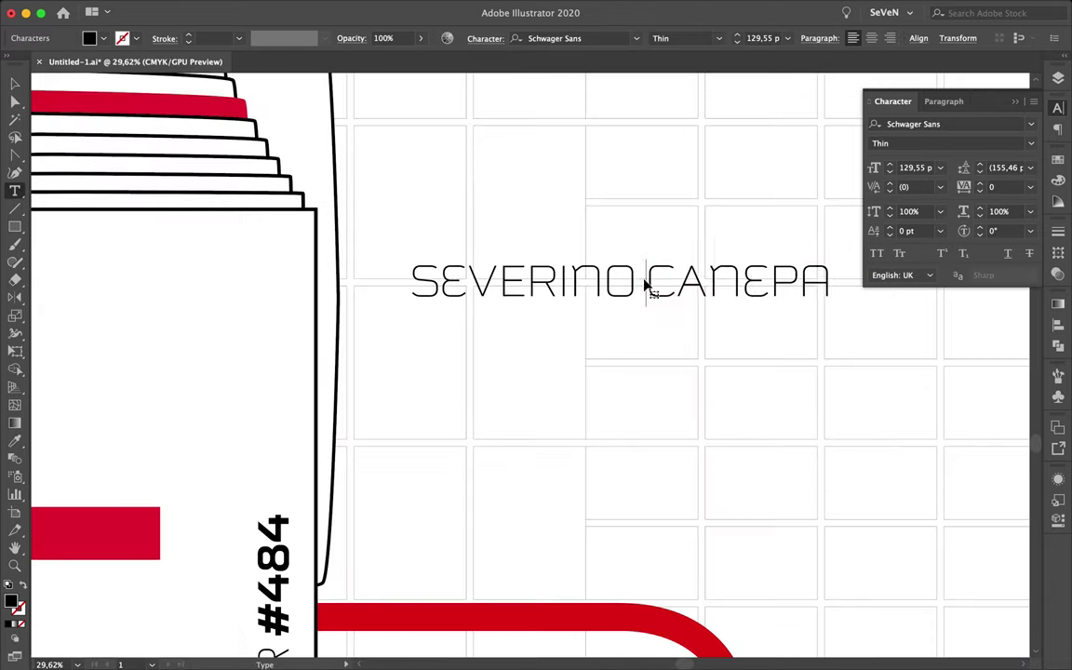
{"action": "key", "text": "BackSpace"}
{"action": "key", "text": "Home"}
{"action": "type", "text": "www."}
{"action": "scroll", "coordinate": [535, 284], "scroll_direction": "down", "scroll_amount": 2}
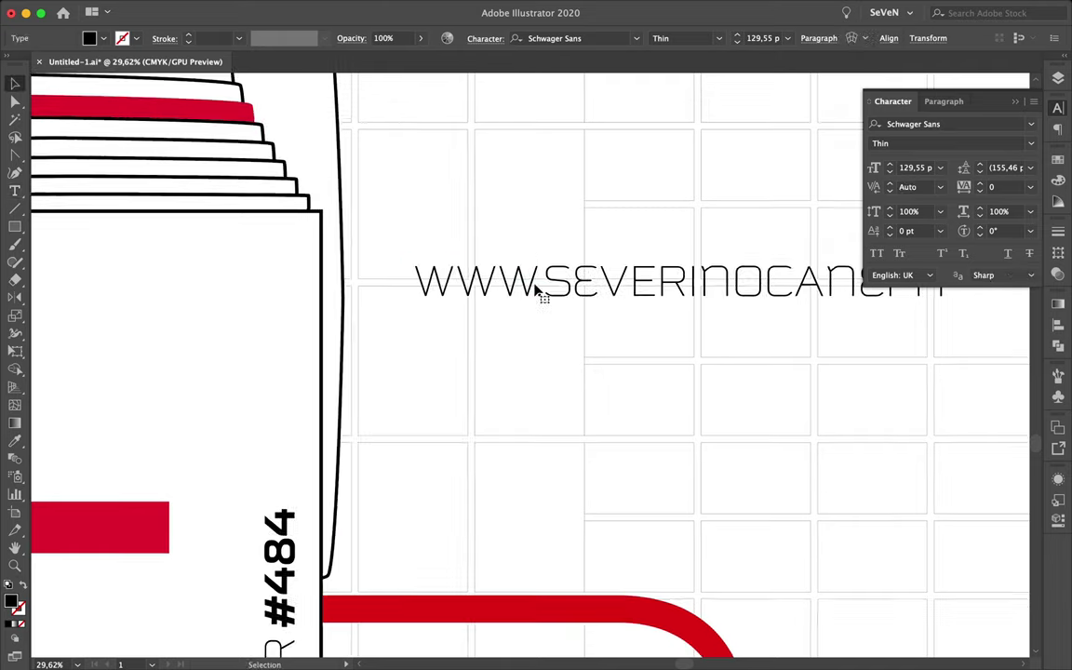
{"action": "left_click", "coordinate": [823, 283]}
{"action": "key", "text": "Escape"}
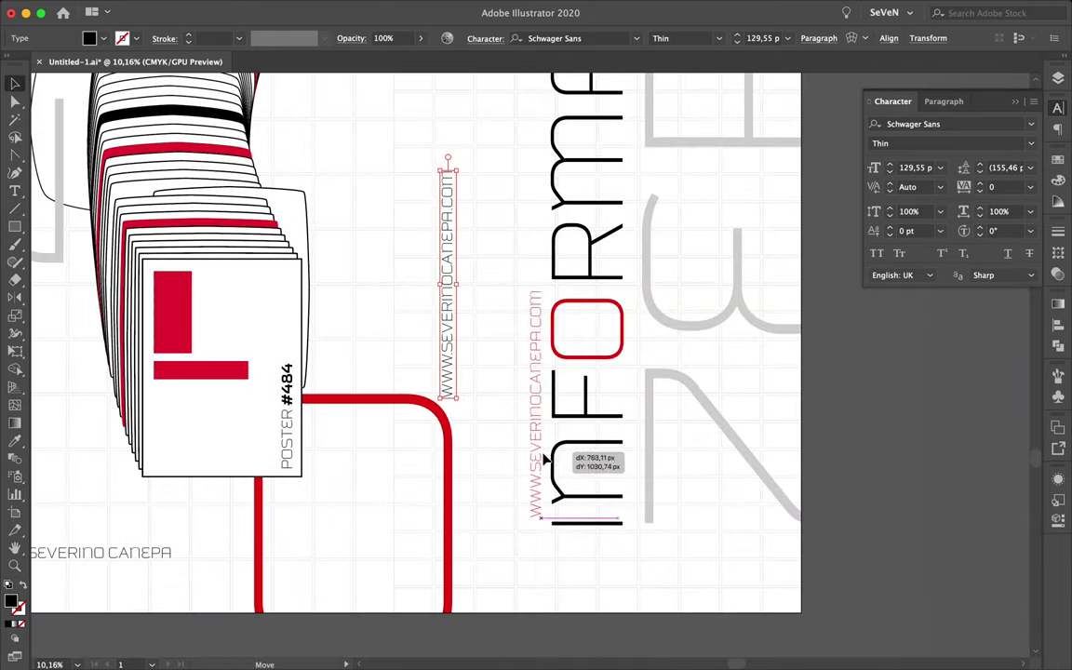
{"action": "left_click_drag", "start_coordinate": [563, 484], "coordinate": [558, 428]}
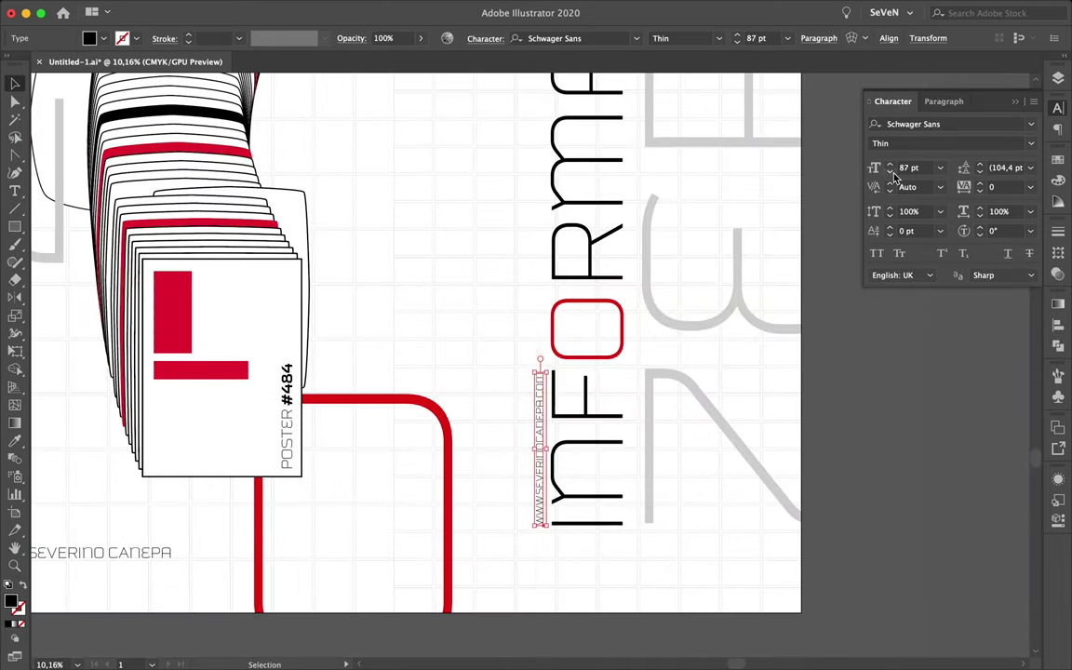
{"action": "scroll", "coordinate": [521, 419], "scroll_direction": "up", "scroll_amount": 3}
{"action": "key", "text": "ctrl+shift+period"}
{"action": "key", "text": "Down"}
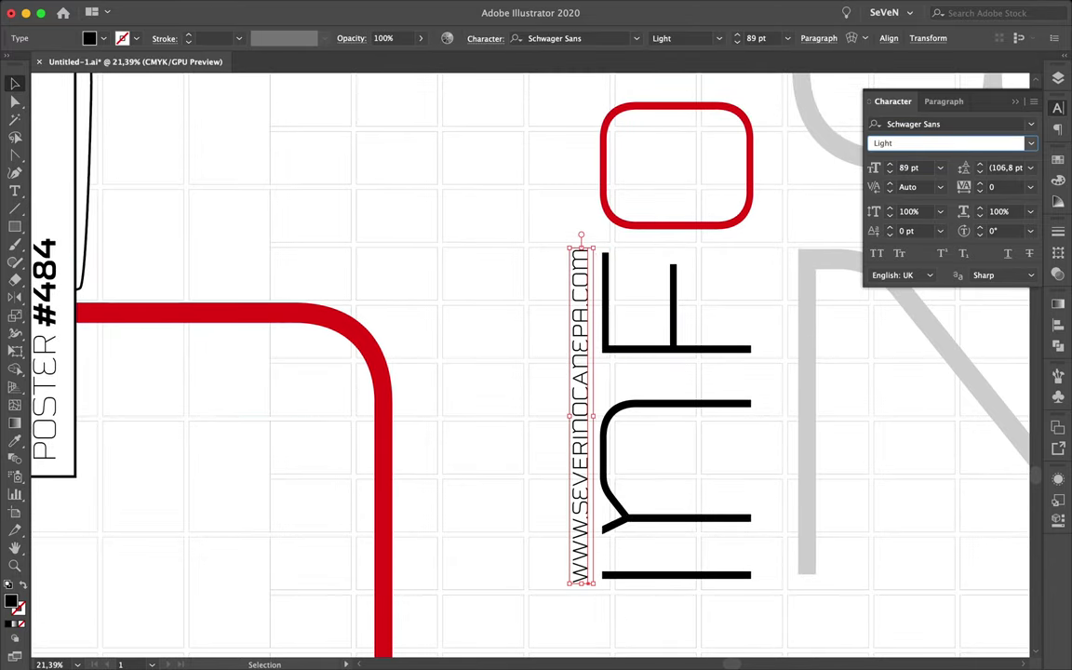
Type APOLLO and set it to the Black weight.
{"action": "key", "text": "ctrl+0"}
{"action": "scroll", "coordinate": [500, 154], "scroll_direction": "up", "scroll_amount": 3}
{"action": "type", "text": "t"}
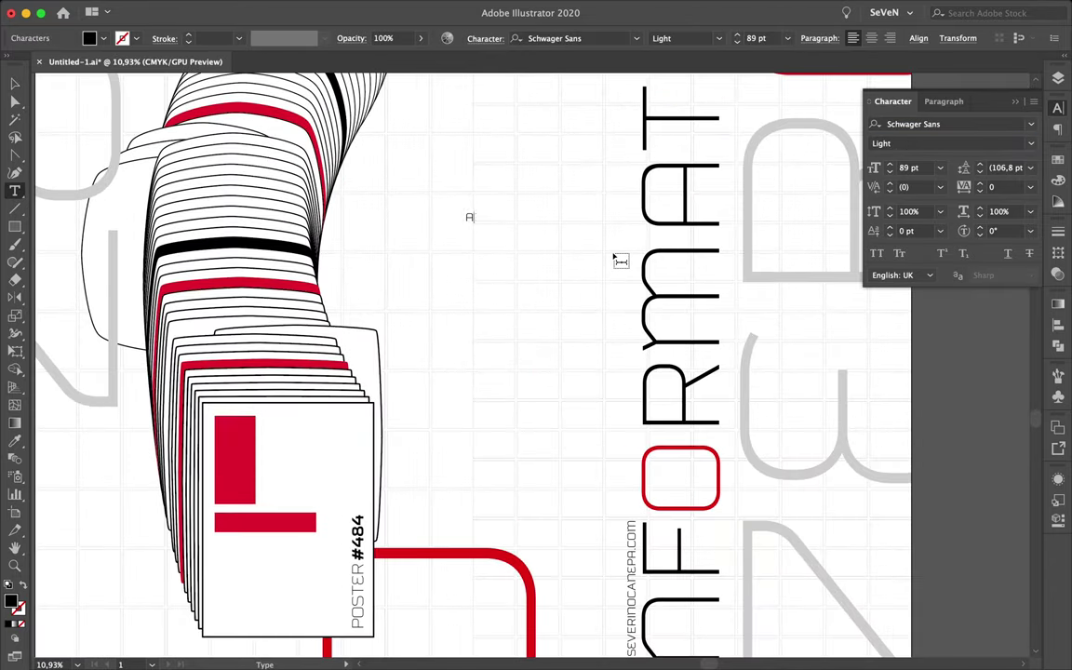
{"action": "type", "text": "POLLO"}
{"action": "left_click", "coordinate": [1030, 144]}
{"action": "left_click", "coordinate": [950, 319]}
{"action": "key", "text": "Escape"}
Expand APOLLO into shapes with white fill and a 10 px black stroke.
{"action": "scroll", "coordinate": [523, 284], "scroll_direction": "up", "scroll_amount": 3}
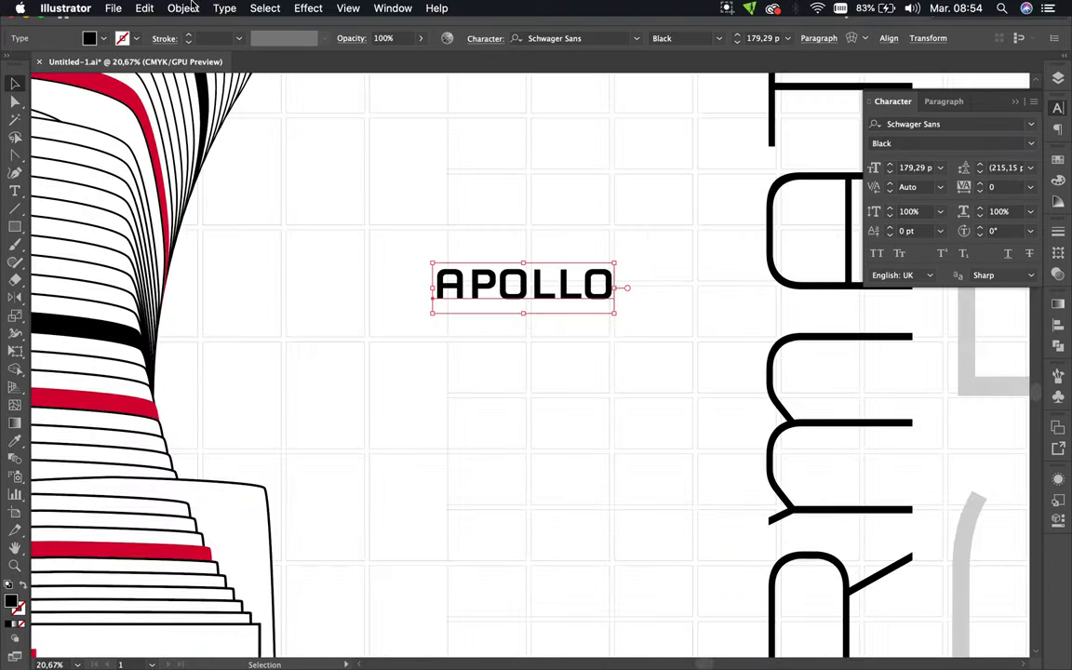
{"action": "left_click", "coordinate": [192, 8]}
{"action": "left_click", "coordinate": [214, 198]}
{"action": "left_click", "coordinate": [558, 426]}
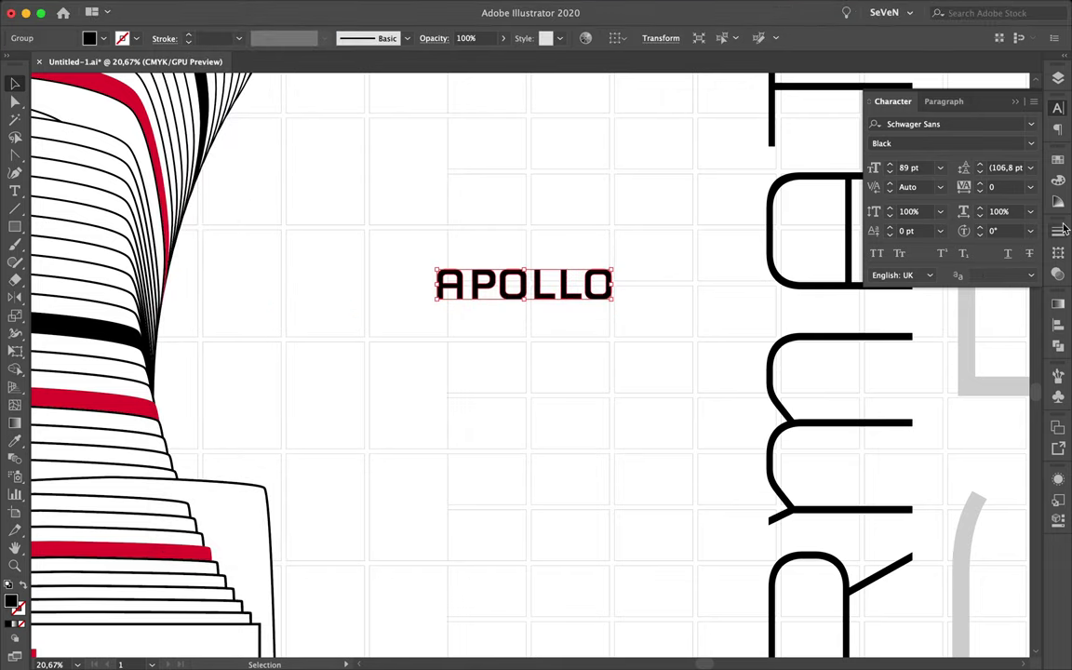
{"action": "left_click", "coordinate": [1058, 159]}
{"action": "left_click", "coordinate": [1058, 180]}
{"action": "type", "text": "10"}
{"action": "left_click", "coordinate": [641, 311]}
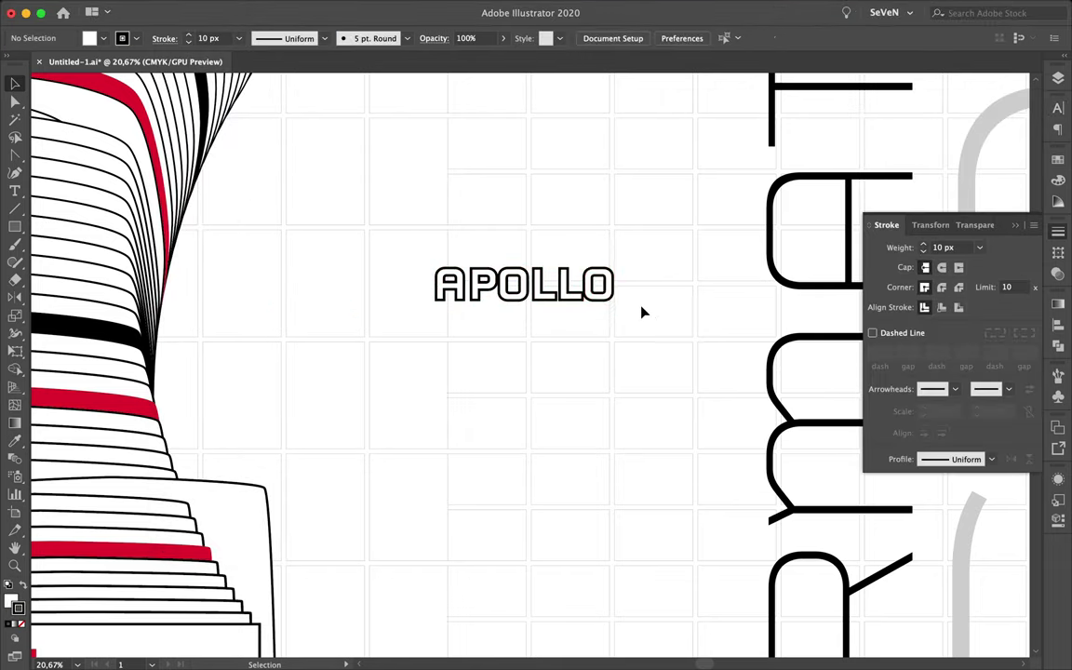
Enter the APOLLO group to select the first O, then exit the group.
{"action": "scroll", "coordinate": [546, 284], "scroll_direction": "up", "scroll_amount": 3}
{"action": "double_click", "coordinate": [694, 317]}
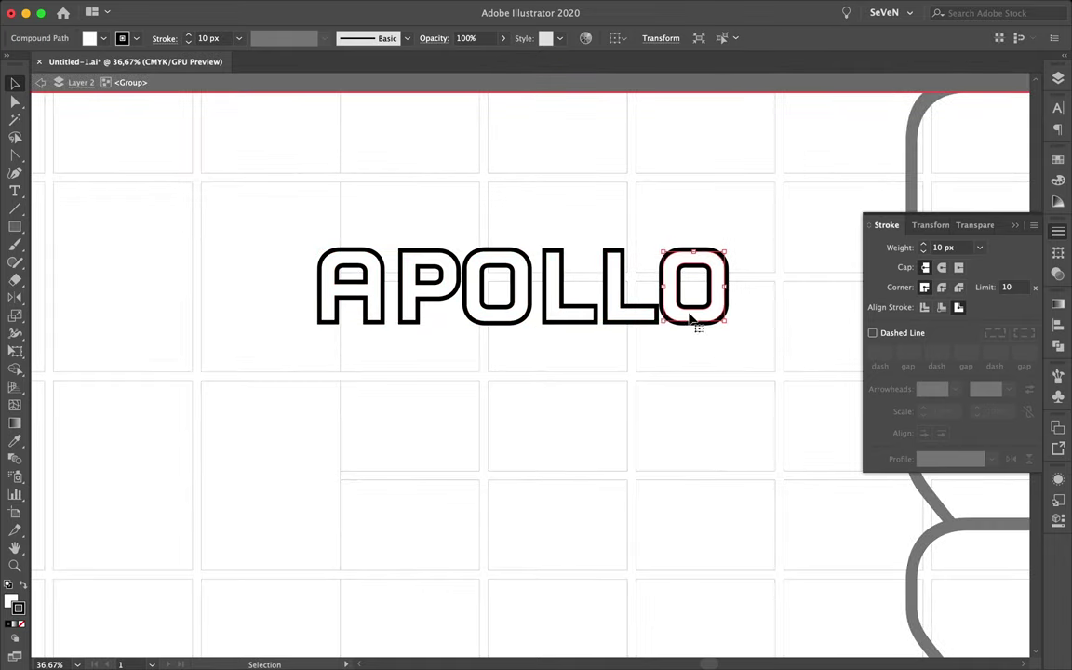
{"action": "left_click", "coordinate": [481, 307], "text": "shift"}
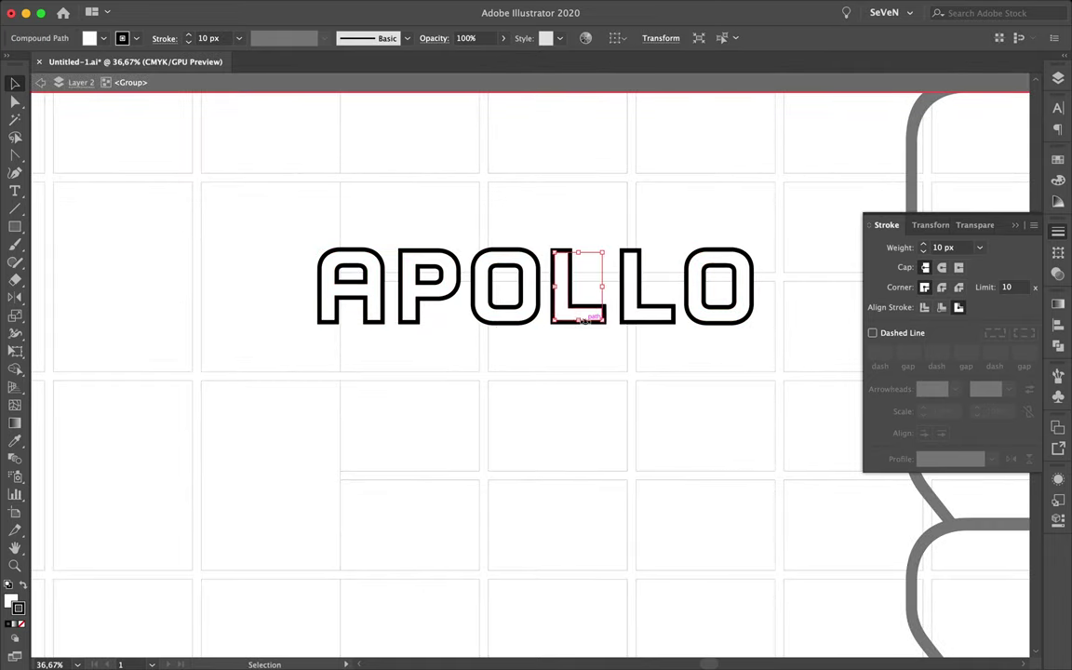
{"action": "scroll", "coordinate": [732, 321], "scroll_direction": "down", "scroll_amount": 3}
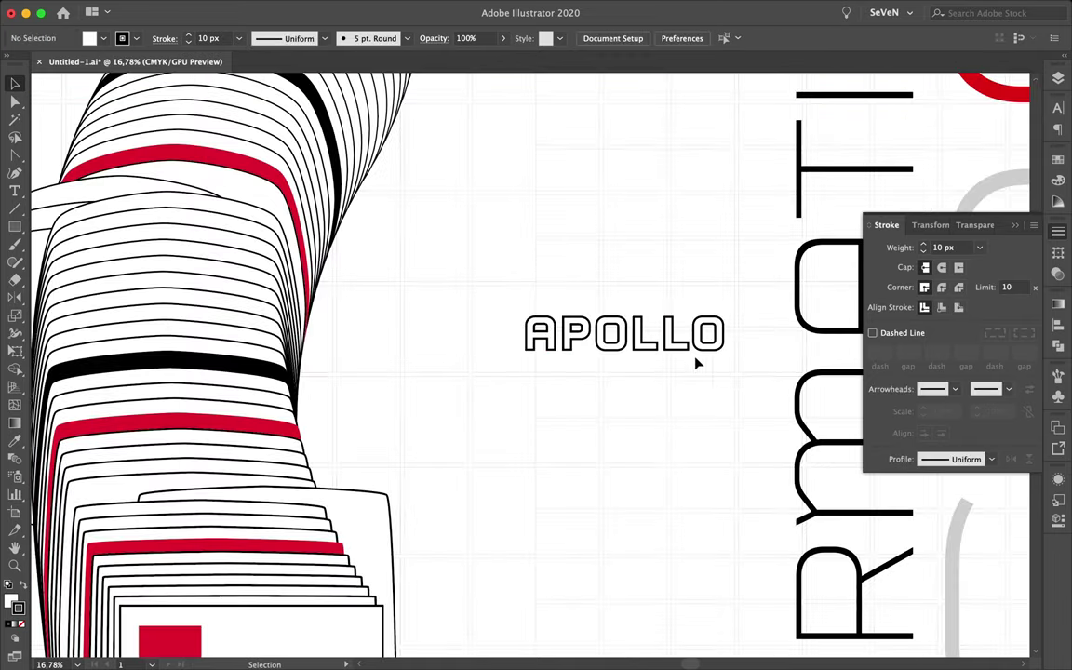
{"action": "key", "text": "Escape"}
Select the whole APOLLO group for making stacked offset copies.
{"action": "left_click", "coordinate": [712, 356]}
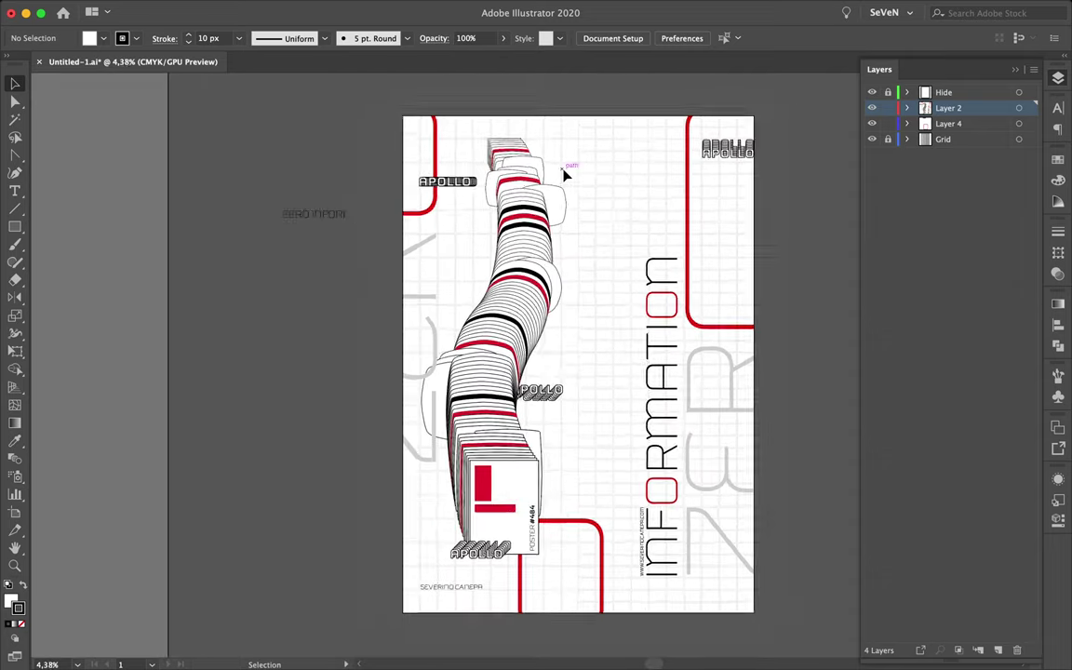
{"action": "scroll", "coordinate": [587, 299], "scroll_direction": "down", "scroll_amount": 3}
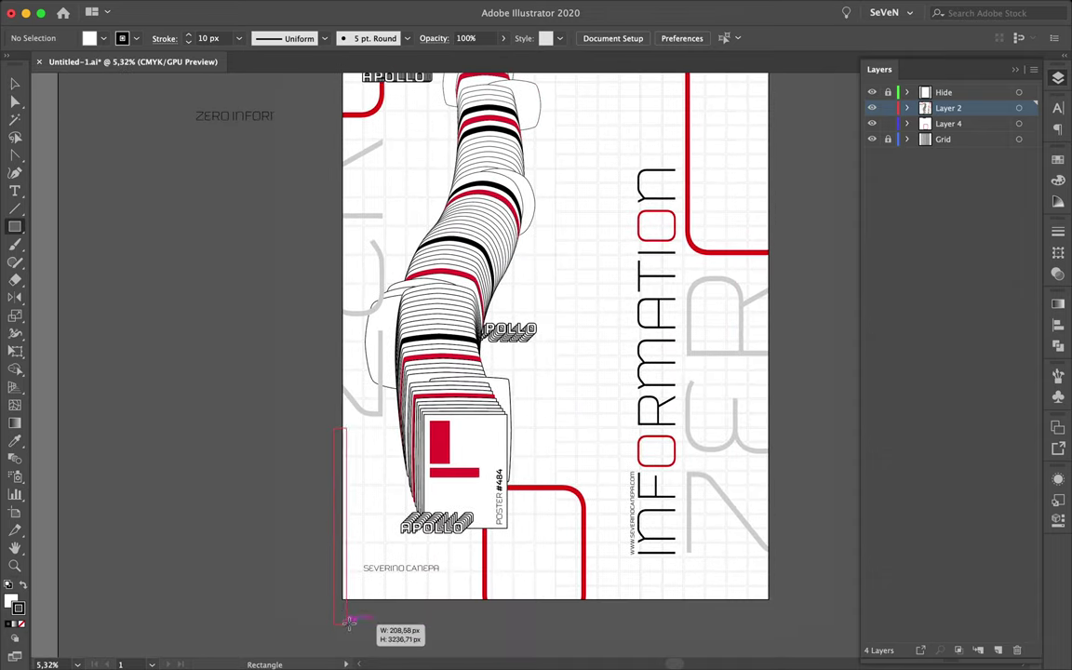
Draw a tall thin red rectangle at the left edge and a red bar along the bottom.
{"action": "left_click_drag", "start_coordinate": [350, 620], "coordinate": [350, 613]}
{"action": "key", "text": "i"}
{"action": "left_click", "coordinate": [449, 438]}
{"action": "left_click_drag", "start_coordinate": [622, 601], "coordinate": [767, 603]}
Select a grid cell rectangle beside the lettering and resize it.
{"action": "key", "text": "ctrl+shift+a"}
{"action": "scroll", "coordinate": [651, 585], "scroll_direction": "up", "scroll_amount": 5}
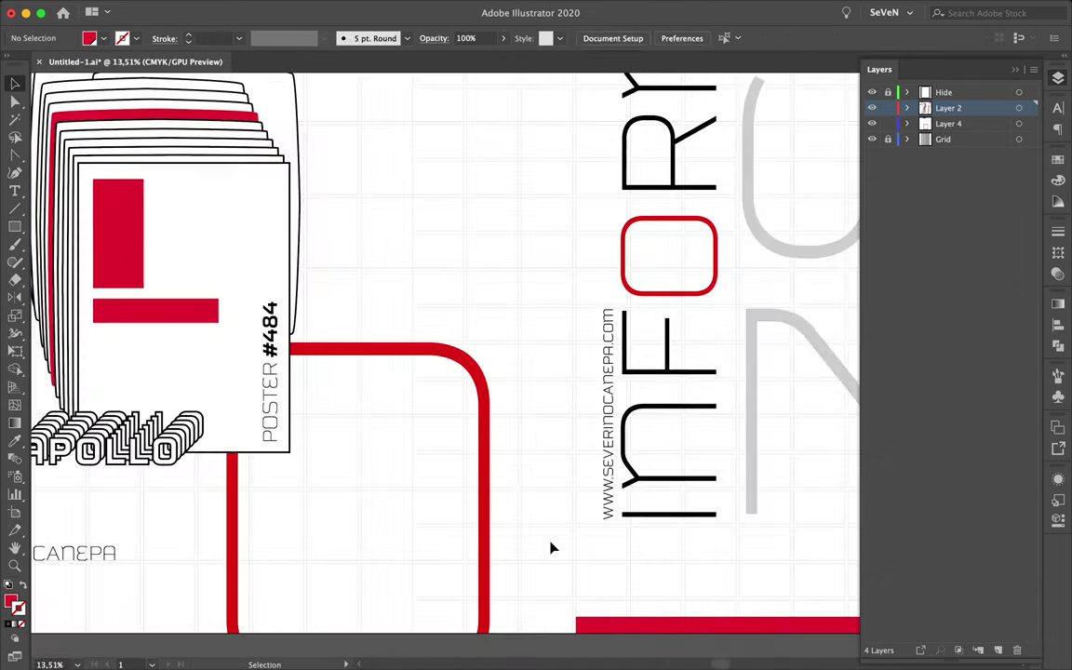
{"action": "left_click", "coordinate": [548, 451]}
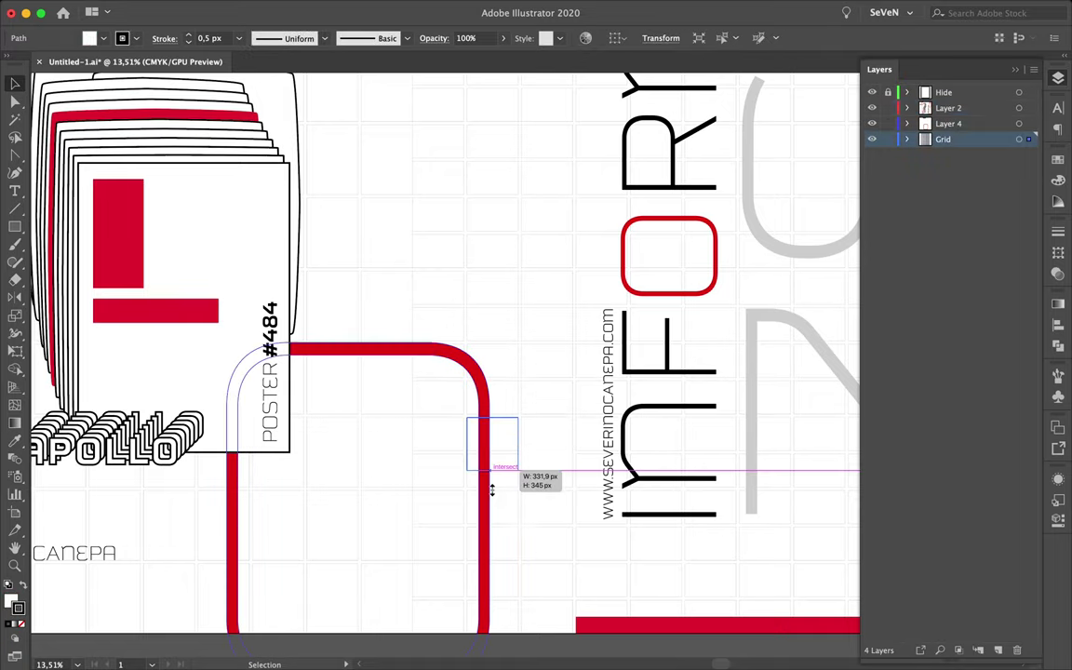
{"action": "left_click_drag", "start_coordinate": [493, 490], "coordinate": [508, 465]}
{"action": "key", "text": "ctrl+shift+a"}
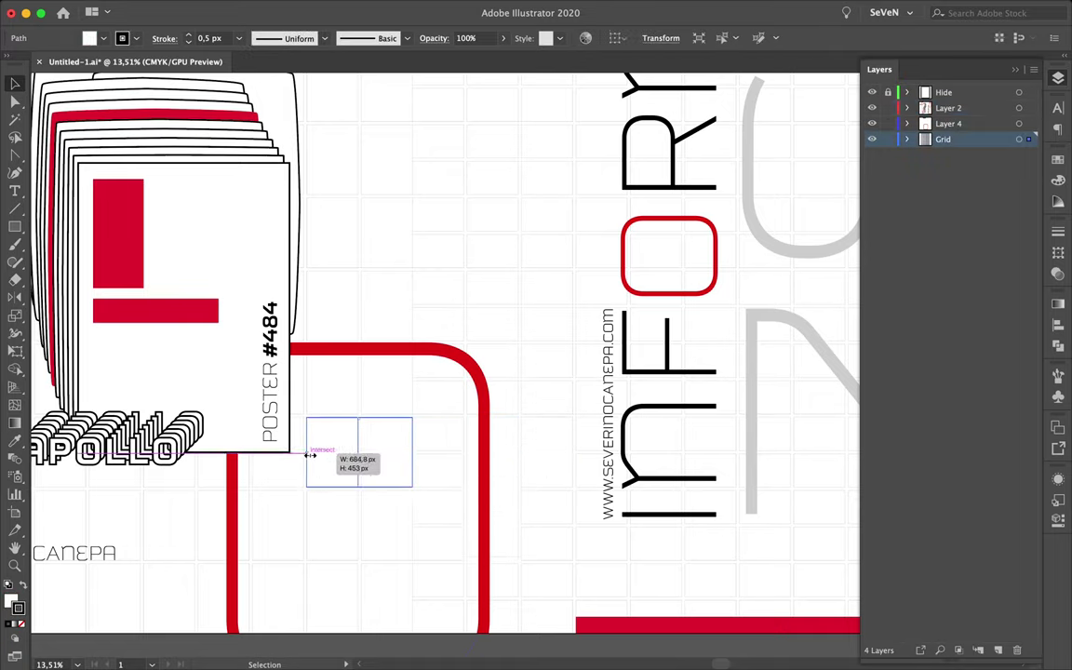
Stretch another grid cell's top edge upward.
{"action": "scroll", "coordinate": [336, 465], "scroll_direction": "up", "scroll_amount": 3}
{"action": "left_click_drag", "start_coordinate": [425, 261], "coordinate": [425, 250]}
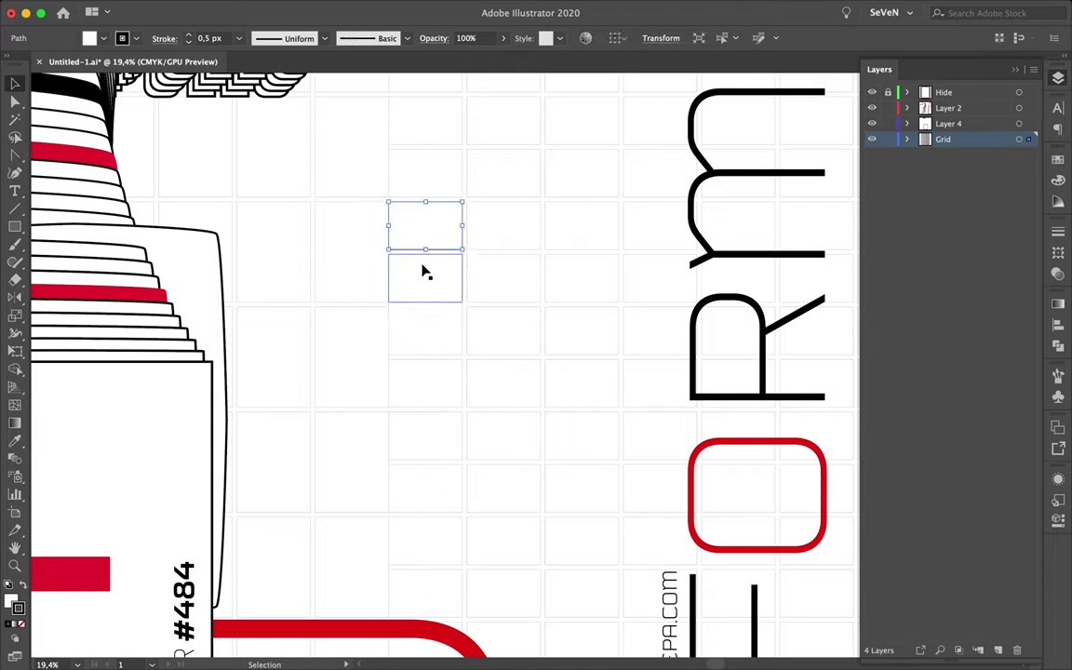
{"action": "key", "text": "ctrl+shift+a"}
{"action": "scroll", "coordinate": [381, 240], "scroll_direction": "down", "scroll_amount": 3}
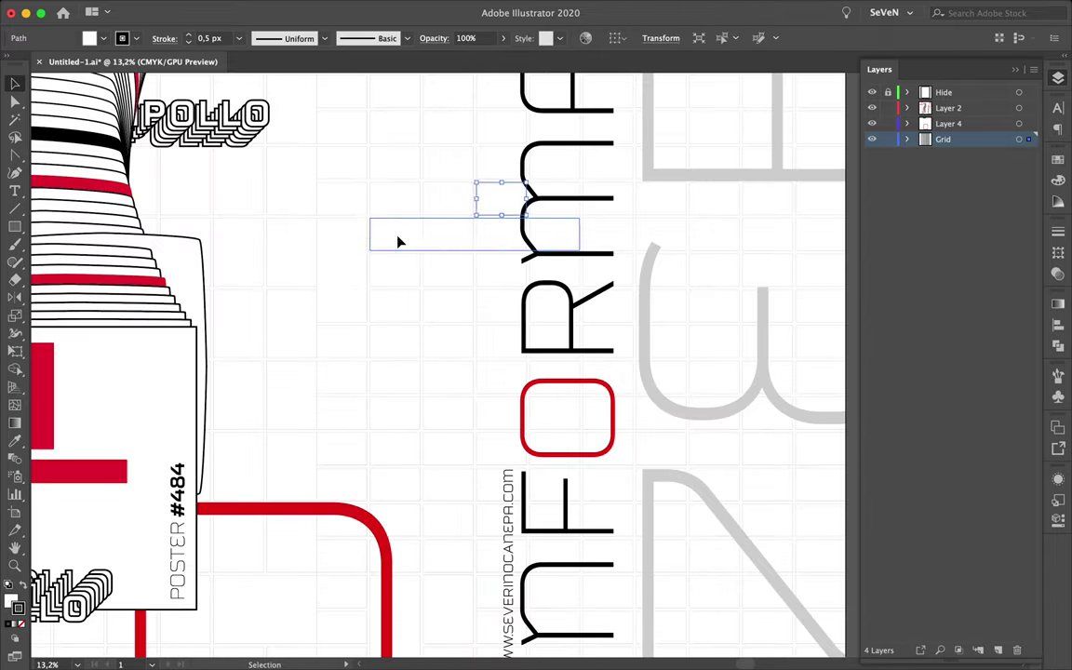
{"action": "scroll", "coordinate": [558, 249], "scroll_direction": "up", "scroll_amount": 1}
{"action": "scroll", "coordinate": [562, 280], "scroll_direction": "up", "scroll_amount": 1}
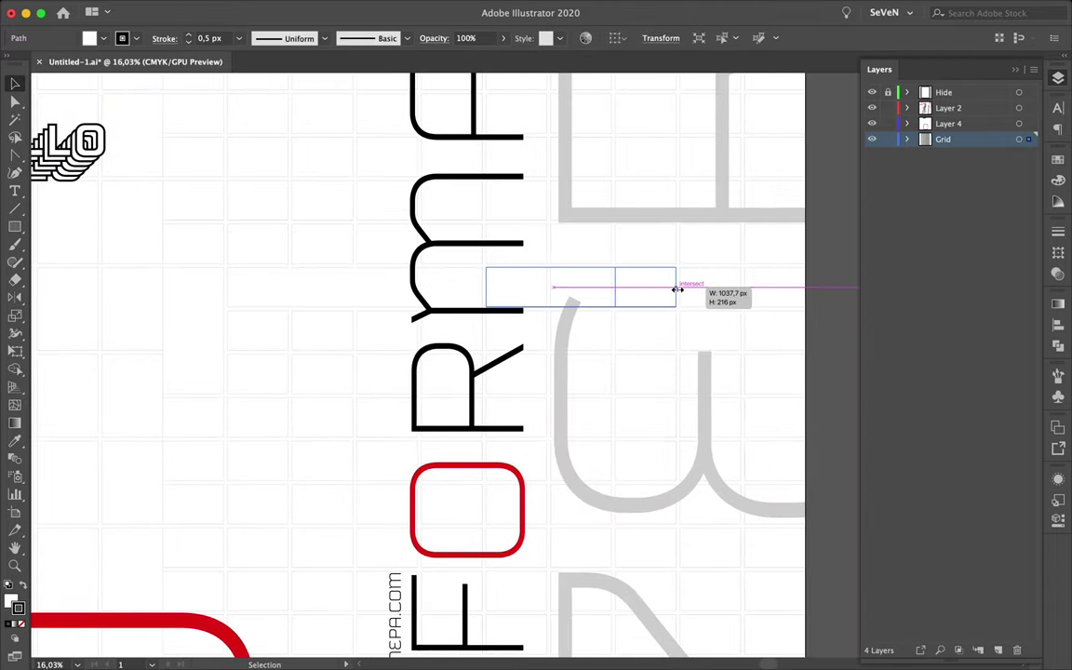
{"action": "scroll", "coordinate": [601, 289], "scroll_direction": "up", "scroll_amount": 3}
Select the tall grid rectangle and move it to the left.
{"action": "left_click", "coordinate": [472, 330]}
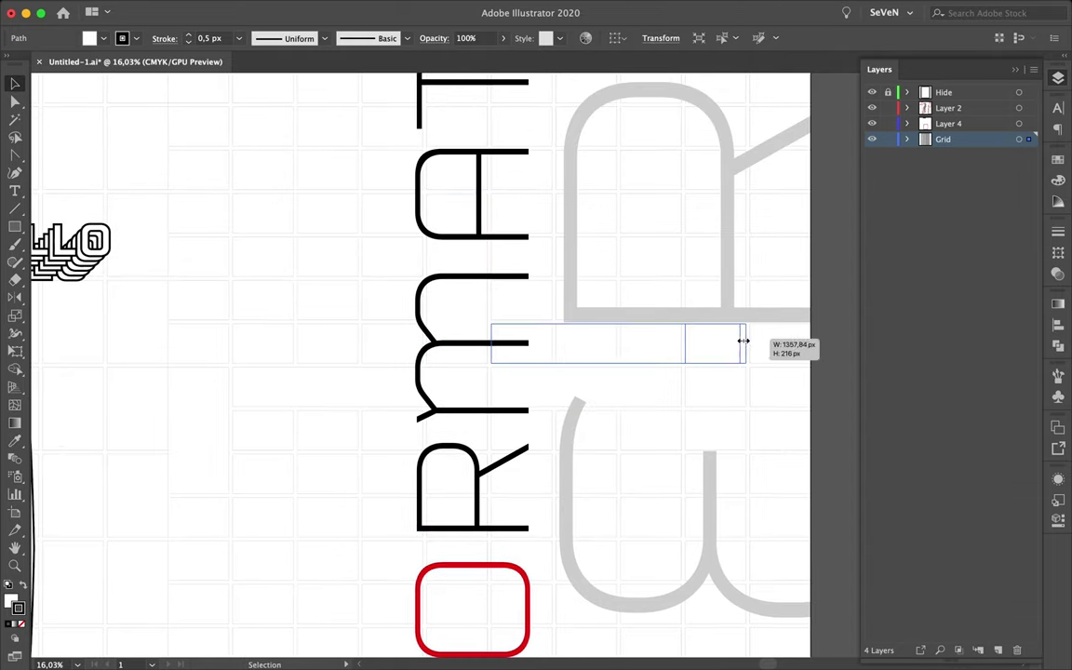
{"action": "scroll", "coordinate": [527, 141], "scroll_direction": "up", "scroll_amount": 2}
{"action": "left_click", "coordinate": [526, 142]}
{"action": "scroll", "coordinate": [527, 141], "scroll_direction": "up", "scroll_amount": 2}
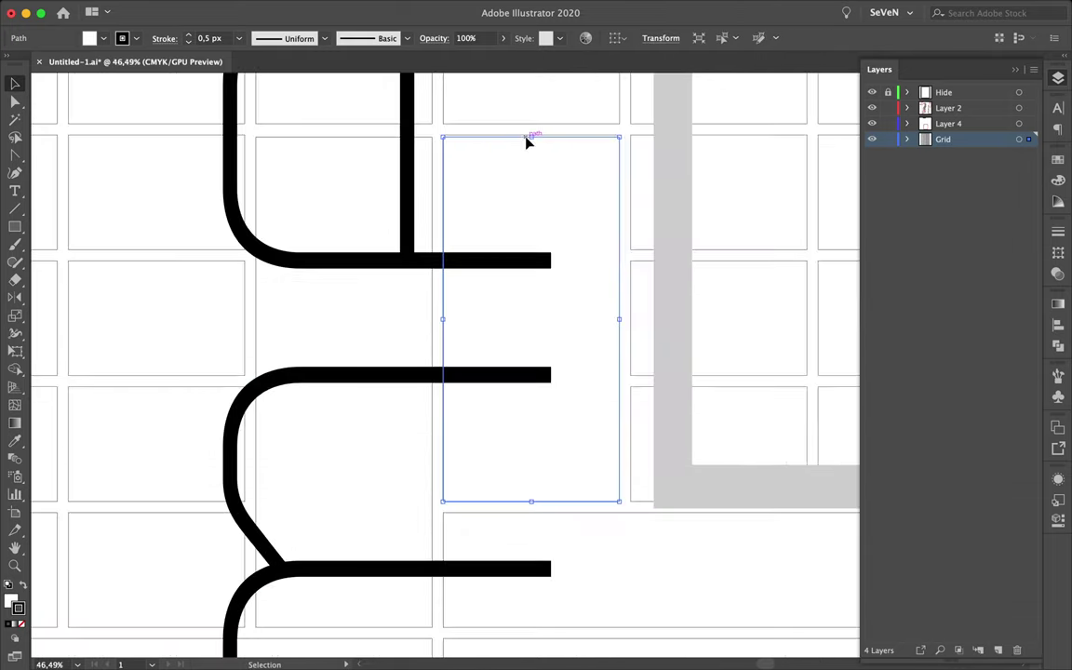
{"action": "mouse_move", "coordinate": [532, 137]}
{"action": "left_mouse_down"}
{"action": "mouse_move", "coordinate": [333, 137]}
{"action": "mouse_move", "coordinate": [610, 292]}
{"action": "left_mouse_up"}
{"action": "scroll", "coordinate": [600, 302], "scroll_direction": "down", "scroll_amount": 3}
{"action": "scroll", "coordinate": [559, 298], "scroll_direction": "up", "scroll_amount": 2}
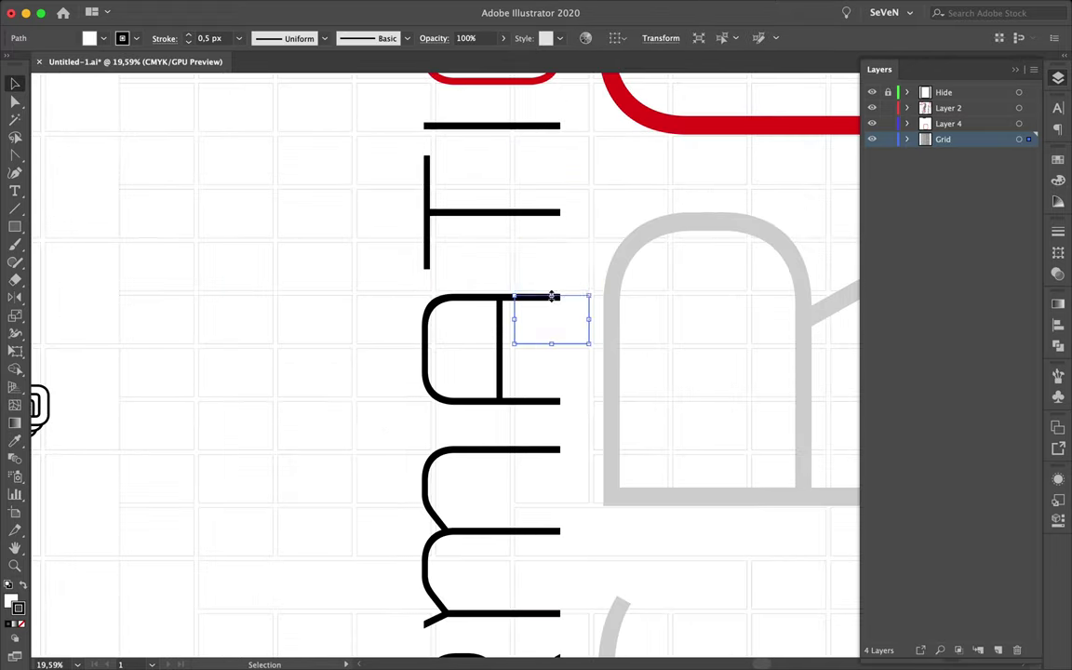
{"action": "scroll", "coordinate": [572, 277], "scroll_direction": "up", "scroll_amount": 3}
Raise the top edges of two more grid rectangles to meet the lettering.
{"action": "left_click", "coordinate": [486, 319]}
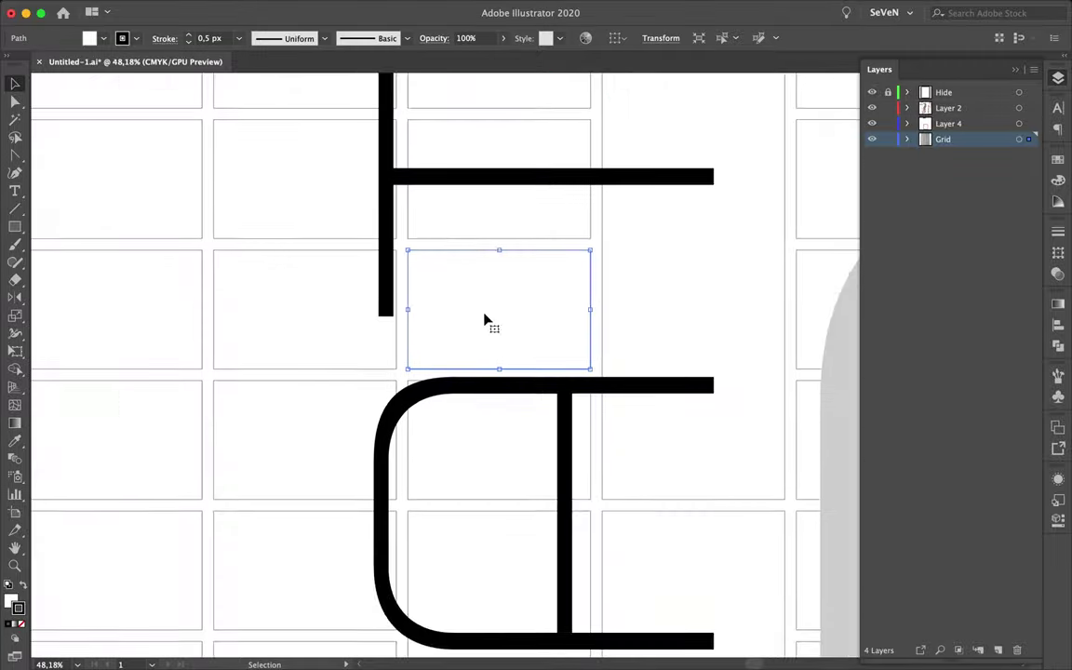
{"action": "left_click_drag", "start_coordinate": [487, 345], "coordinate": [488, 304]}
{"action": "scroll", "coordinate": [474, 280], "scroll_direction": "down", "scroll_amount": 2}
{"action": "scroll", "coordinate": [419, 307], "scroll_direction": "down", "scroll_amount": 2}
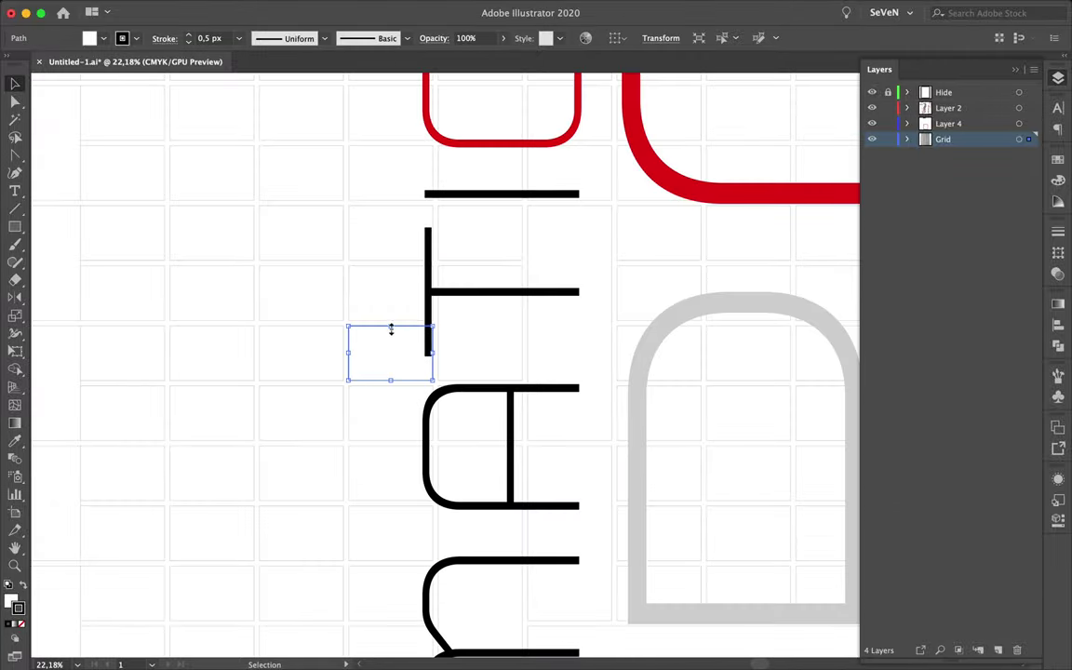
{"action": "left_click_drag", "start_coordinate": [390, 331], "coordinate": [390, 206]}
{"action": "scroll", "coordinate": [390, 261], "scroll_direction": "down", "scroll_amount": 2}
Readjust a rectangle's top edge, stretch the narrow cell to 690 px tall, and delete selected cells.
{"action": "scroll", "coordinate": [390, 288], "scroll_direction": "up", "scroll_amount": 3}
{"action": "left_click_drag", "start_coordinate": [436, 279], "coordinate": [449, 230]}
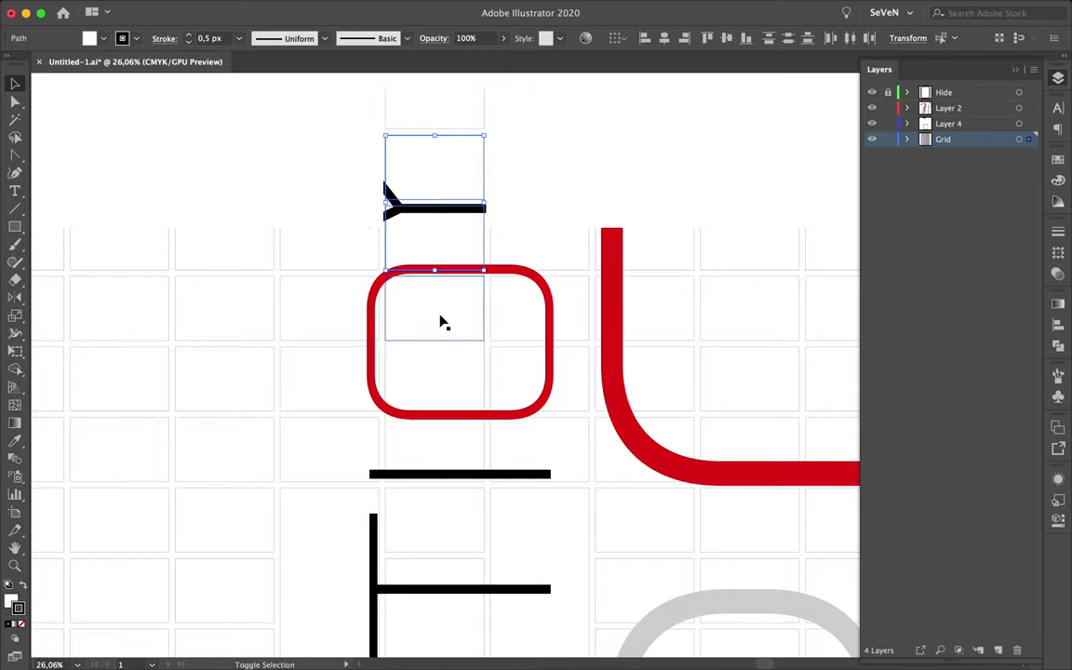
{"action": "left_click_drag", "start_coordinate": [442, 142], "coordinate": [436, 374]}
{"action": "scroll", "coordinate": [435, 374], "scroll_direction": "down", "scroll_amount": 2}
{"action": "scroll", "coordinate": [339, 321], "scroll_direction": "down", "scroll_amount": 2}
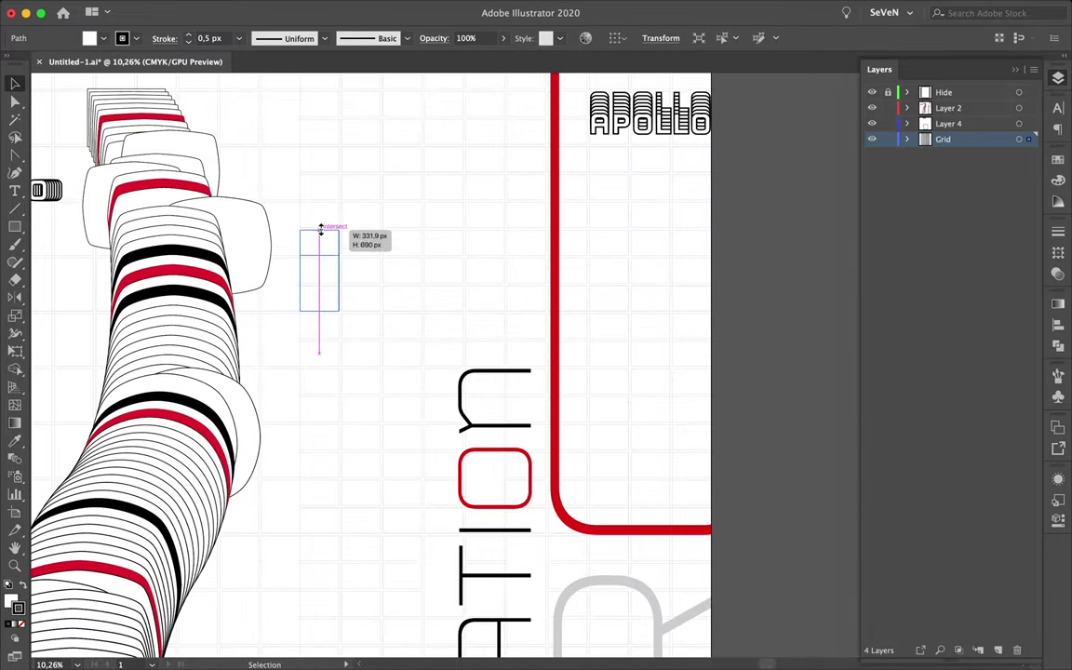
{"action": "left_click_drag", "start_coordinate": [320, 228], "coordinate": [320, 207]}
{"action": "scroll", "coordinate": [320, 209], "scroll_direction": "up", "scroll_amount": 2}
{"action": "key", "text": "Delete"}
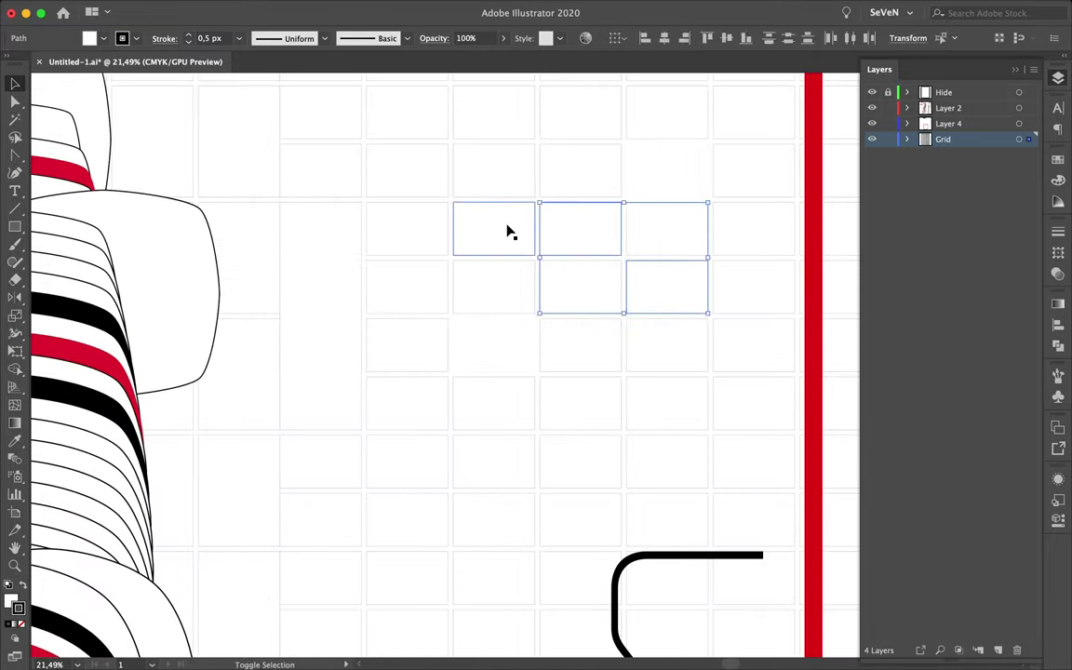
Move the small grid rectangle down and to the left, lower on the poster.
{"action": "left_click", "coordinate": [507, 231]}
{"action": "scroll", "coordinate": [507, 231], "scroll_direction": "down", "scroll_amount": 2}
{"action": "left_click_drag", "start_coordinate": [590, 140], "coordinate": [478, 272]}
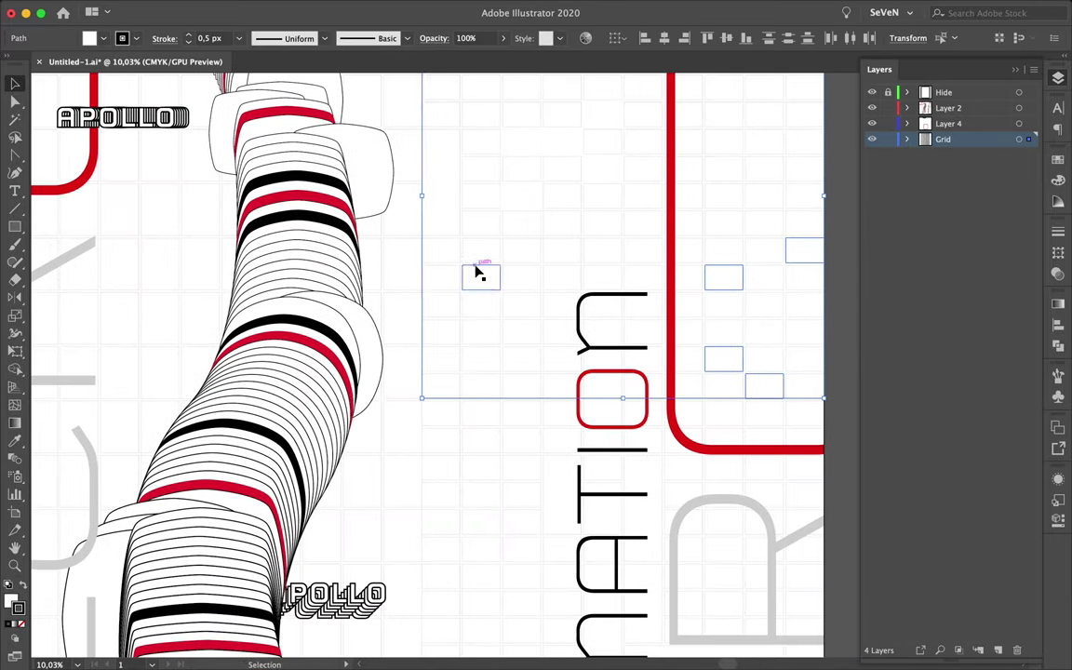
{"action": "left_click_drag", "start_coordinate": [80, 359], "coordinate": [527, 551]}
{"action": "scroll", "coordinate": [733, 486], "scroll_direction": "down", "scroll_amount": 5}
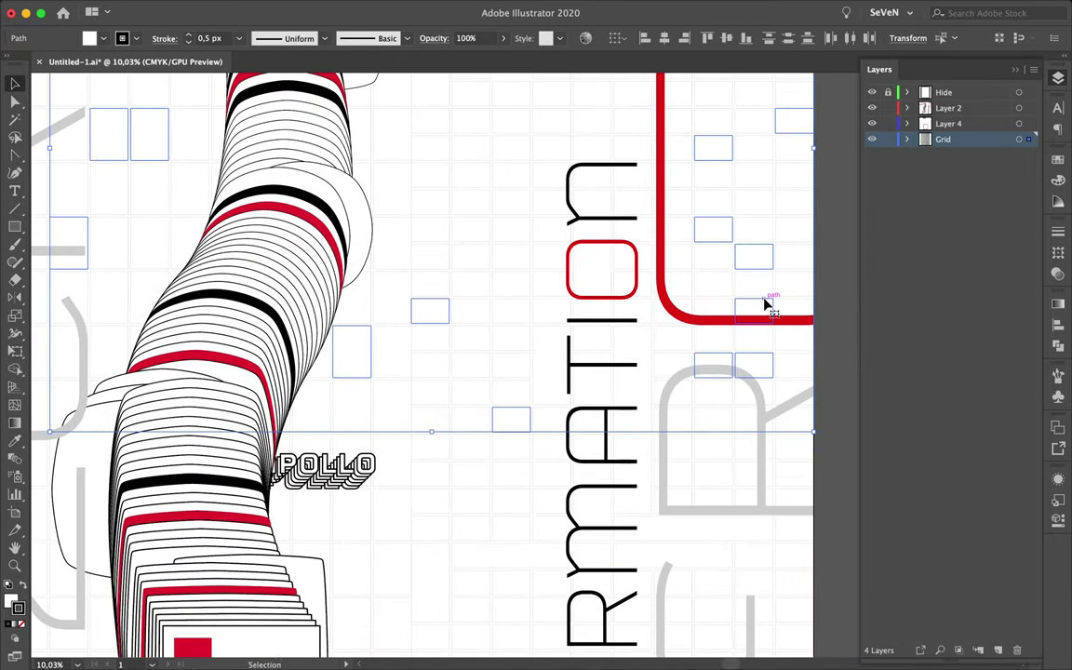
{"action": "scroll", "coordinate": [766, 302], "scroll_direction": "down", "scroll_amount": 5}
{"action": "scroll", "coordinate": [448, 524], "scroll_direction": "left", "scroll_amount": 3}
{"action": "left_click", "coordinate": [342, 556]}
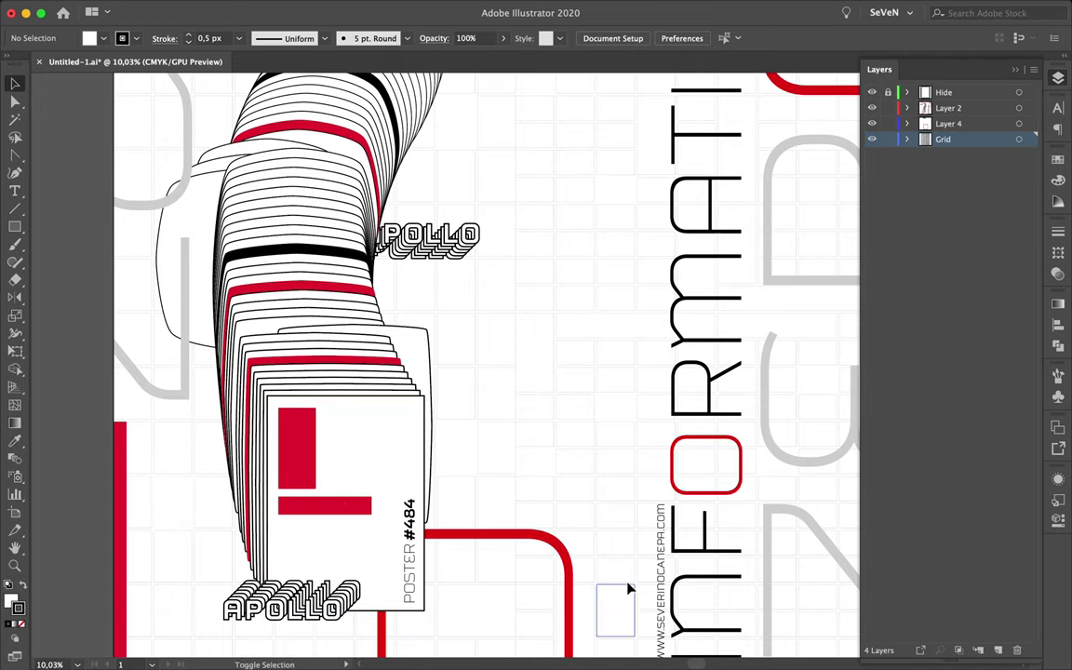
Clear the selection and make Layer 4 the active layer.
{"action": "scroll", "coordinate": [820, 605], "scroll_direction": "down", "scroll_amount": 3}
{"action": "scroll", "coordinate": [533, 568], "scroll_direction": "down", "scroll_amount": 2}
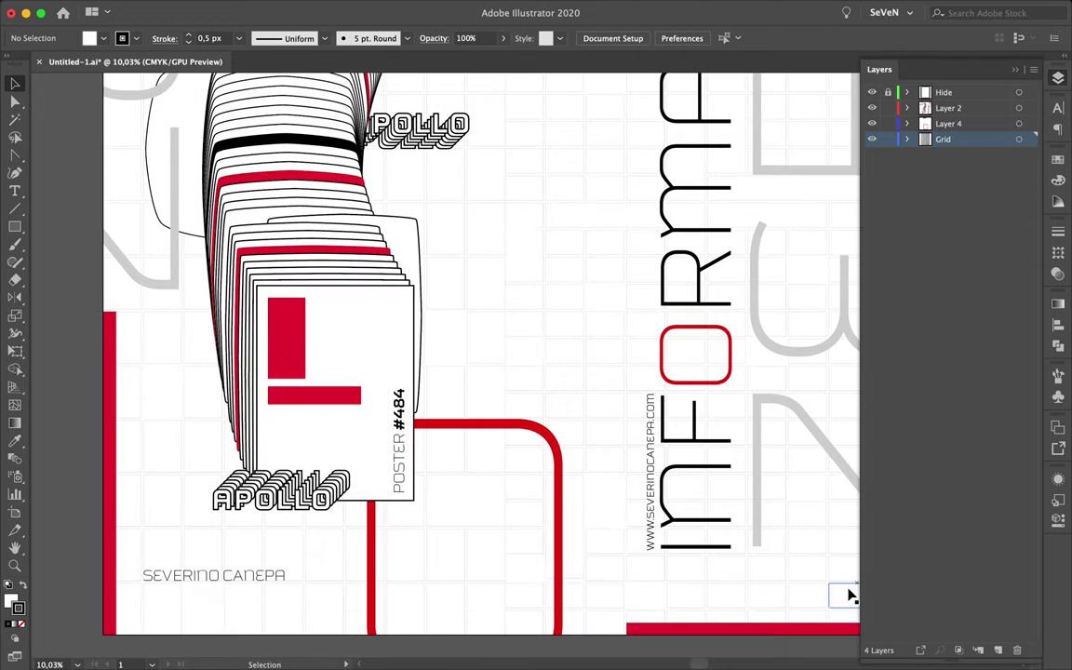
{"action": "left_click", "coordinate": [587, 124]}
{"action": "scroll", "coordinate": [562, 176], "scroll_direction": "up", "scroll_amount": 3}
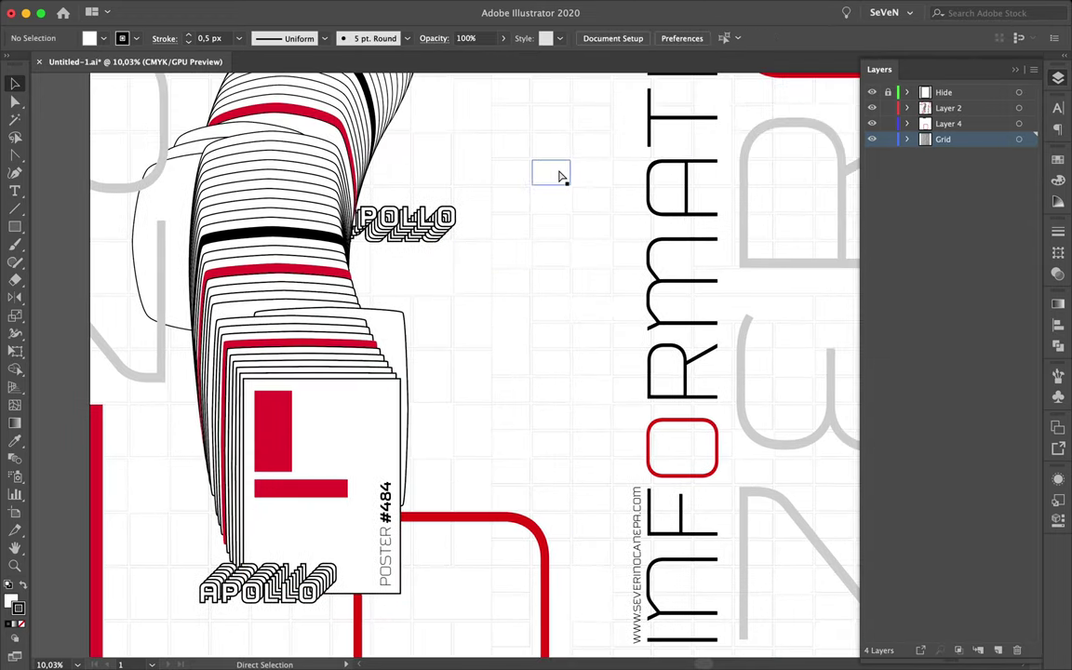
{"action": "scroll", "coordinate": [494, 186], "scroll_direction": "up", "scroll_amount": 5}
{"action": "left_click", "coordinate": [917, 124]}
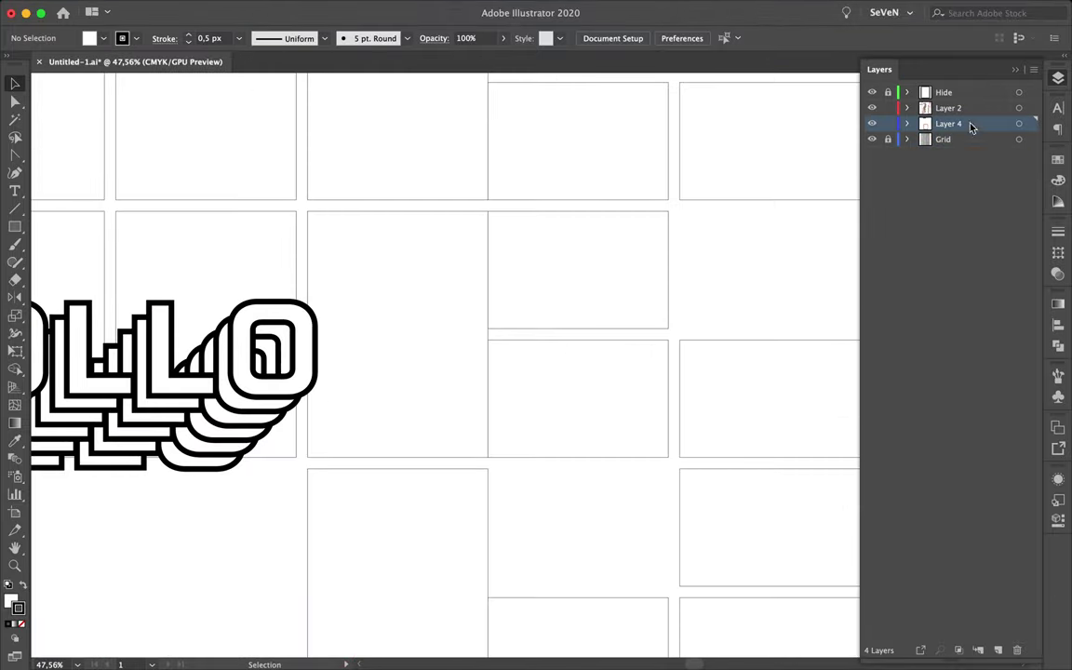
Select several grid rectangles, settling on one to copy.
{"action": "left_click", "coordinate": [488, 335]}
{"action": "scroll", "coordinate": [615, 382], "scroll_direction": "down", "scroll_amount": 5}
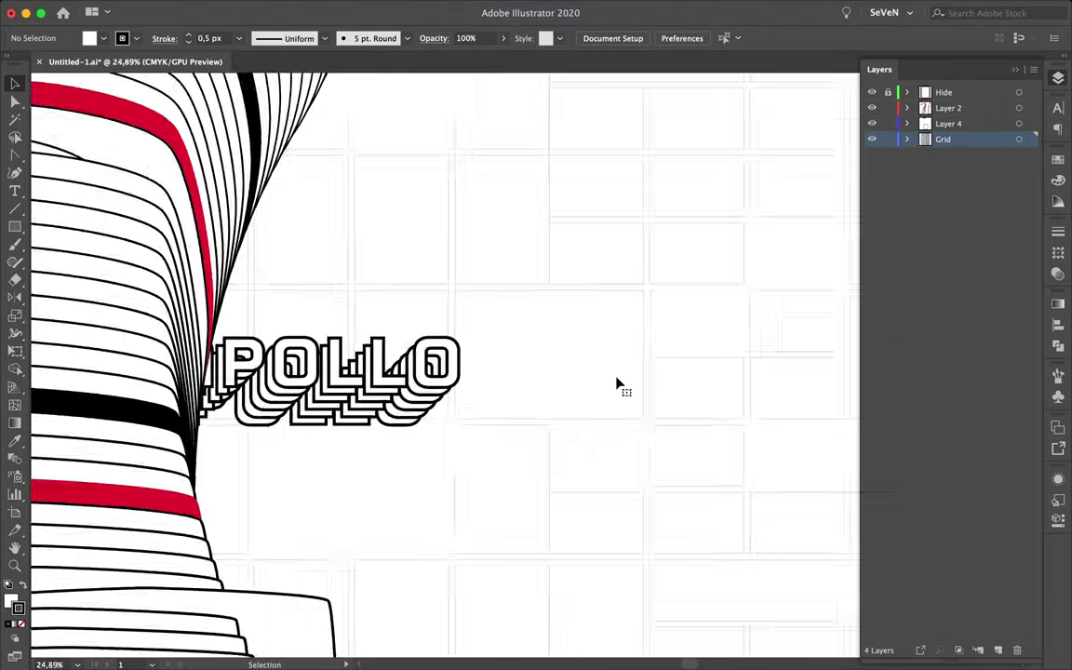
{"action": "left_click", "coordinate": [555, 244]}
{"action": "scroll", "coordinate": [550, 192], "scroll_direction": "up", "scroll_amount": 3}
{"action": "left_click", "coordinate": [551, 192]}
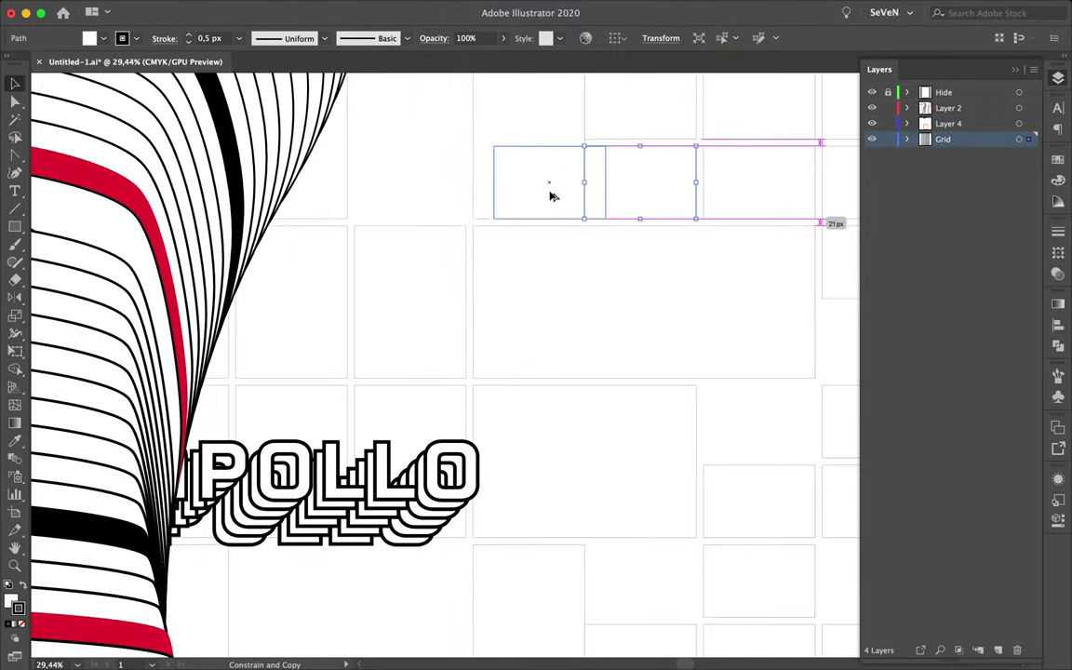
{"action": "scroll", "coordinate": [587, 200], "scroll_direction": "up", "scroll_amount": 2}
{"action": "scroll", "coordinate": [524, 206], "scroll_direction": "down", "scroll_amount": 3}
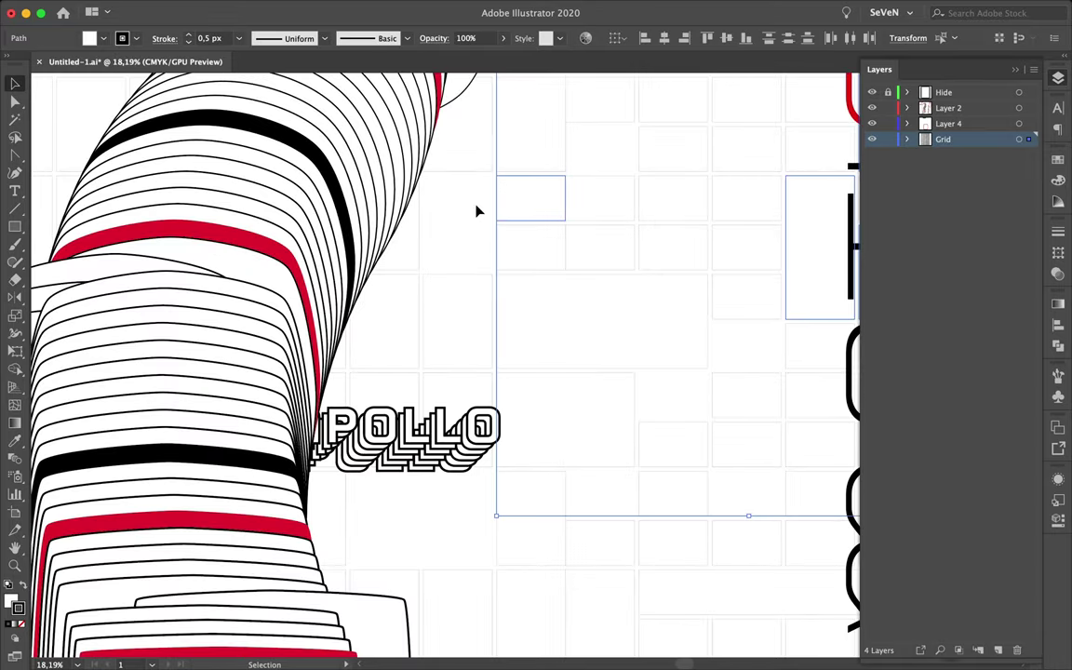
Place the grid rectangle beside the striped curve, lowered into line with the grid.
{"action": "left_click_drag", "start_coordinate": [477, 210], "coordinate": [441, 210]}
{"action": "scroll", "coordinate": [456, 214], "scroll_direction": "down", "scroll_amount": 3}
{"action": "left_click_drag", "start_coordinate": [273, 152], "coordinate": [272, 150]}
{"action": "scroll", "coordinate": [272, 150], "scroll_direction": "up", "scroll_amount": 7}
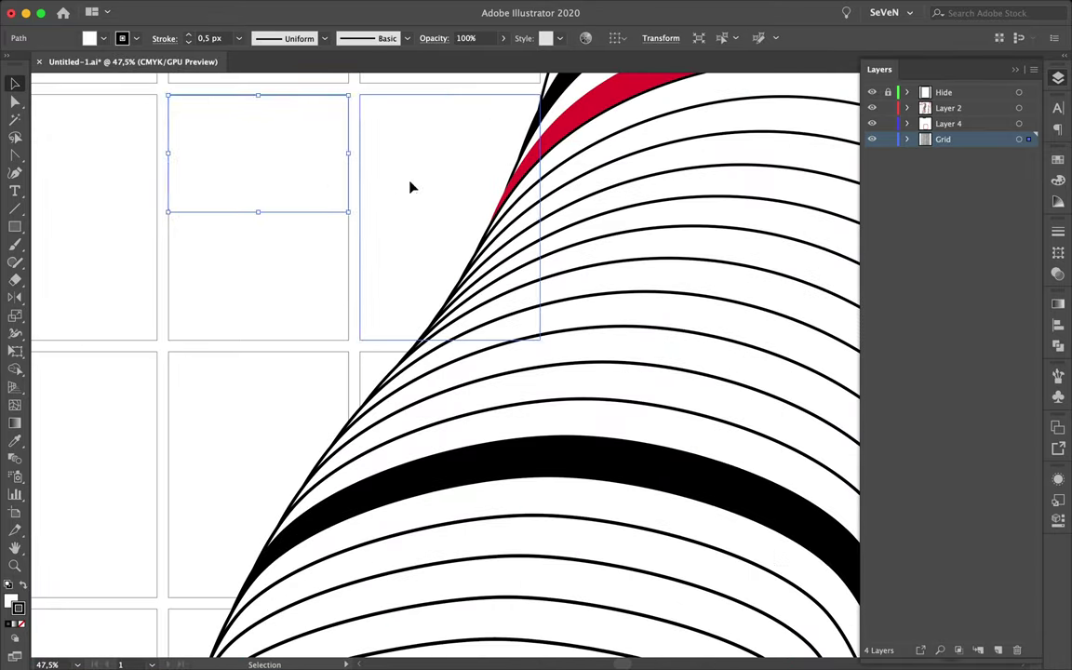
{"action": "left_click_drag", "start_coordinate": [318, 244], "coordinate": [299, 343]}
{"action": "scroll", "coordinate": [587, 335], "scroll_direction": "down", "scroll_amount": 5}
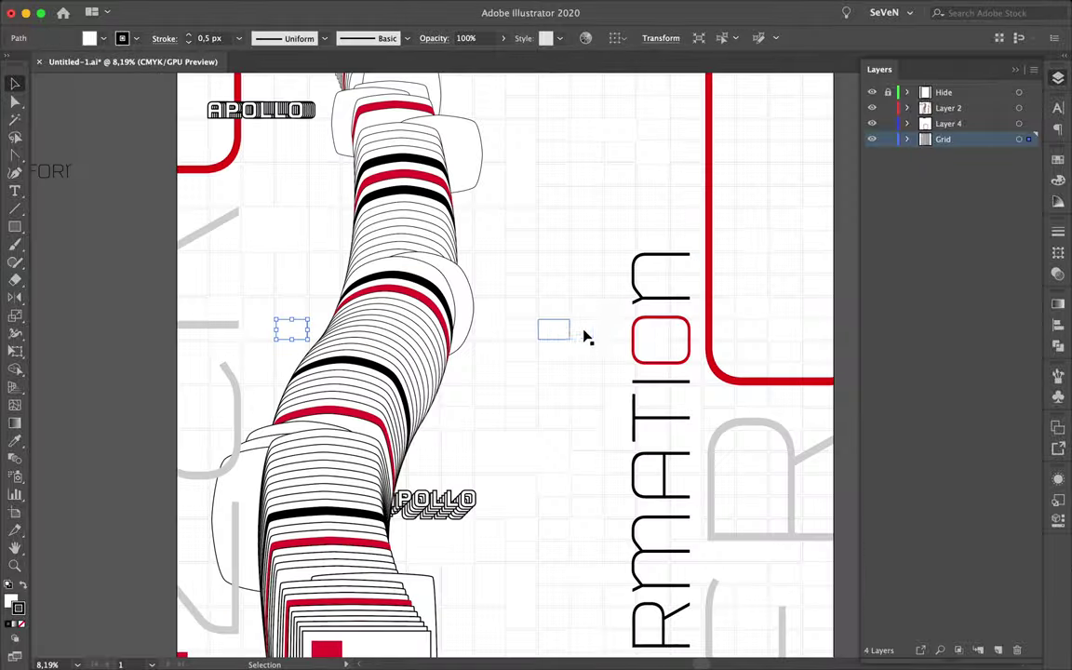
{"action": "scroll", "coordinate": [577, 238], "scroll_direction": "up", "scroll_amount": 3}
Stretch the rectangle's bottom edge downward.
{"action": "left_click_drag", "start_coordinate": [566, 249], "coordinate": [568, 358]}
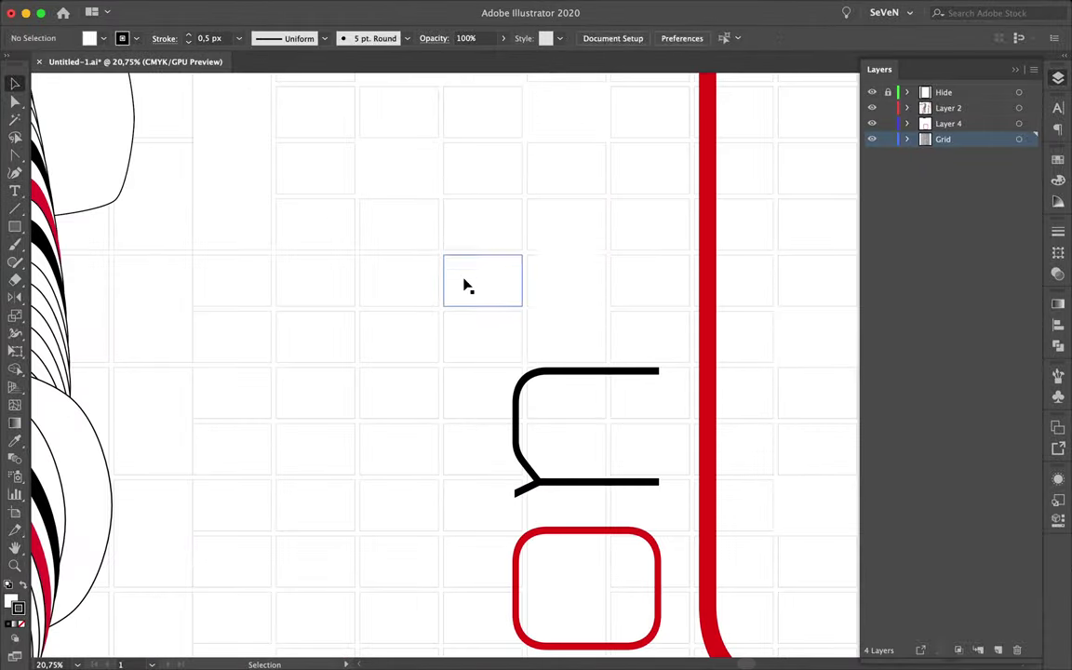
{"action": "scroll", "coordinate": [483, 532], "scroll_direction": "up", "scroll_amount": 3}
{"action": "scroll", "coordinate": [484, 534], "scroll_direction": "up", "scroll_amount": 2}
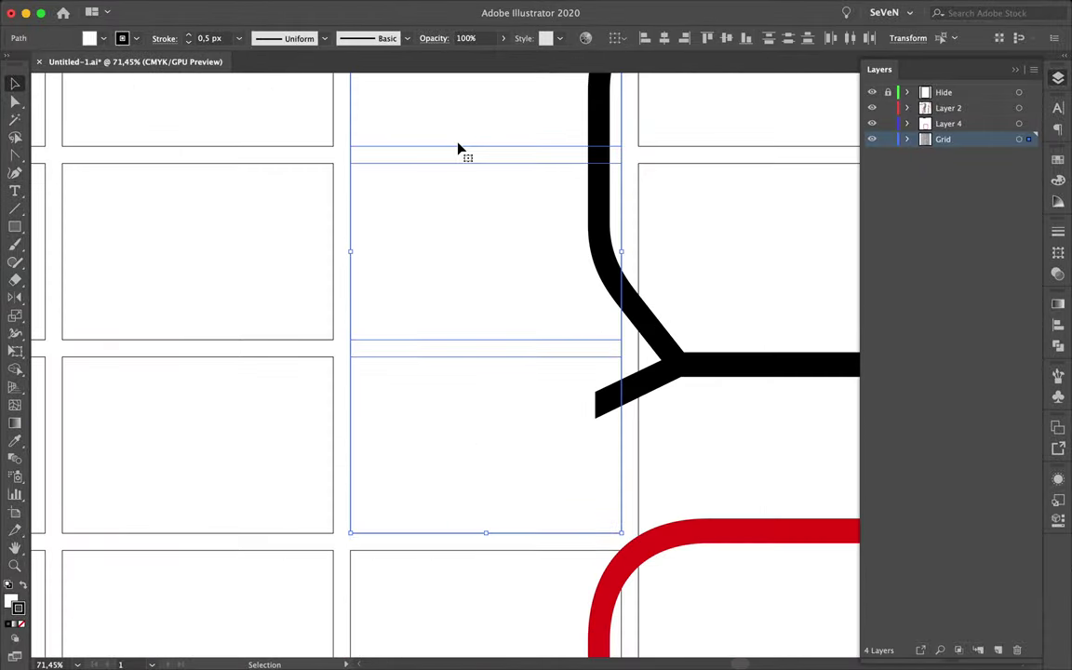
{"action": "scroll", "coordinate": [457, 149], "scroll_direction": "down", "scroll_amount": 3}
{"action": "scroll", "coordinate": [458, 180], "scroll_direction": "down", "scroll_amount": 3}
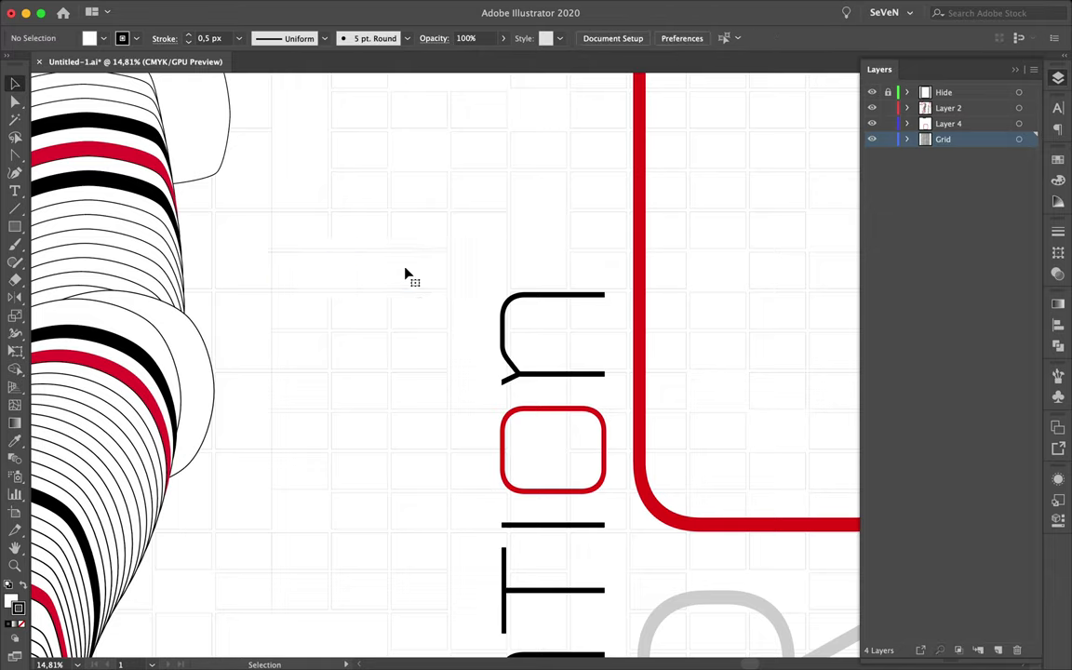
{"action": "scroll", "coordinate": [407, 275], "scroll_direction": "right", "scroll_amount": 5}
Select a column of stacked cells and widen a grid rectangle to 652.64 px.
{"action": "left_click_drag", "start_coordinate": [498, 306], "coordinate": [486, 437]}
{"action": "scroll", "coordinate": [486, 439], "scroll_direction": "up", "scroll_amount": 3}
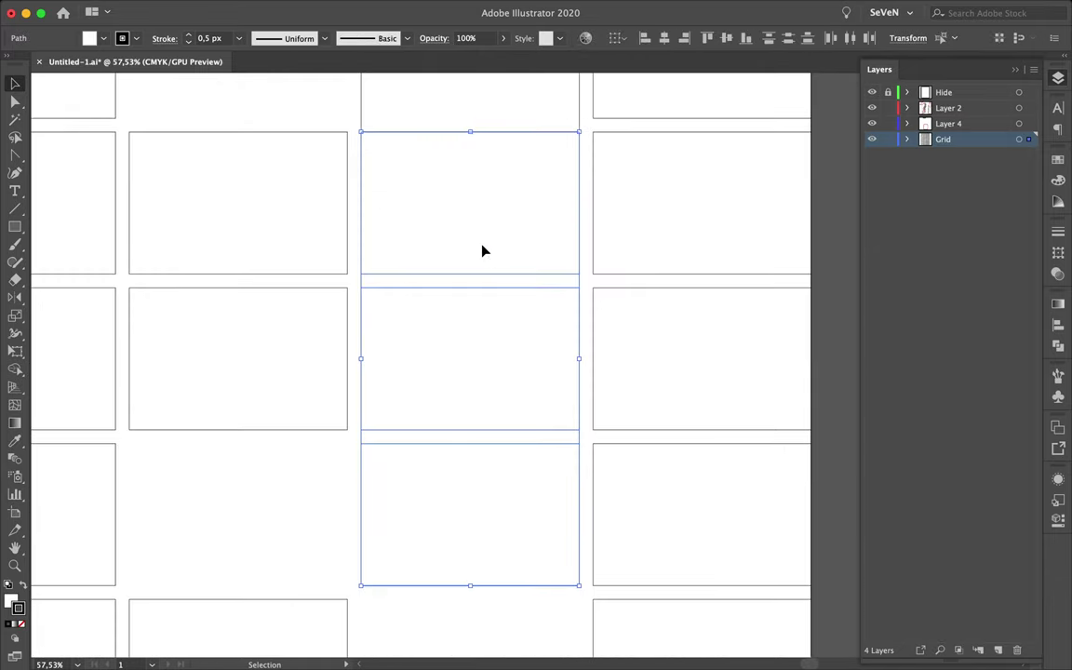
{"action": "scroll", "coordinate": [483, 250], "scroll_direction": "down", "scroll_amount": 3}
{"action": "left_click_drag", "start_coordinate": [637, 461], "coordinate": [399, 318]}
{"action": "scroll", "coordinate": [620, 470], "scroll_direction": "down", "scroll_amount": 2}
{"action": "scroll", "coordinate": [616, 438], "scroll_direction": "up", "scroll_amount": 2}
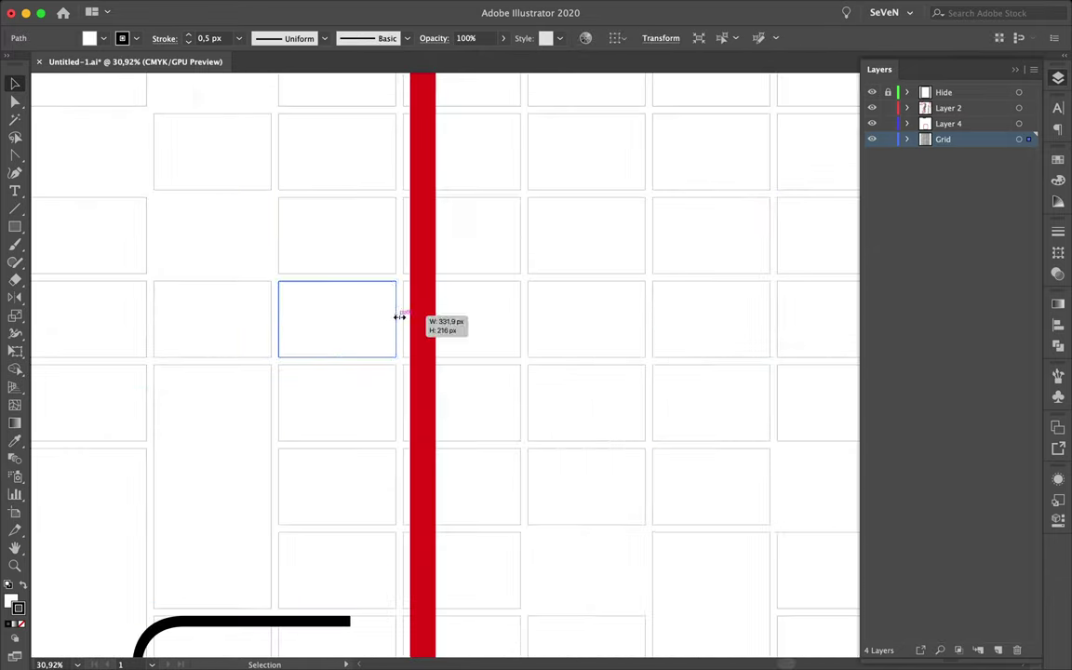
{"action": "left_click_drag", "start_coordinate": [395, 235], "coordinate": [556, 234]}
{"action": "scroll", "coordinate": [488, 239], "scroll_direction": "down", "scroll_amount": 2}
Stretch a small grid rectangle downward.
{"action": "left_click", "coordinate": [537, 240]}
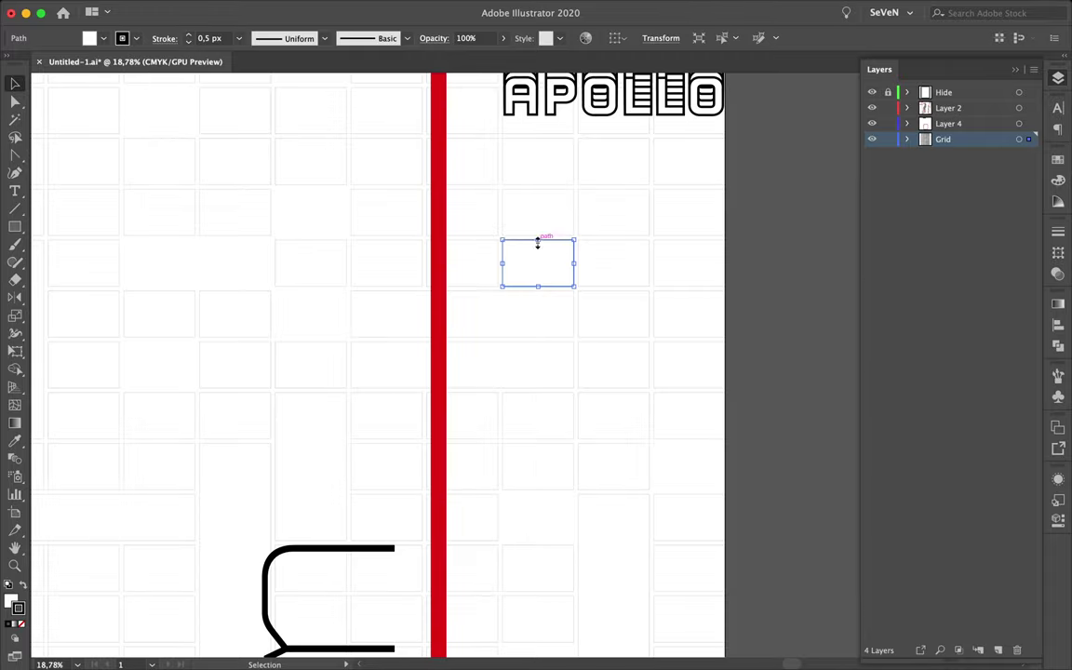
{"action": "left_click_drag", "start_coordinate": [613, 184], "coordinate": [611, 340]}
{"action": "scroll", "coordinate": [608, 342], "scroll_direction": "up", "scroll_amount": 2}
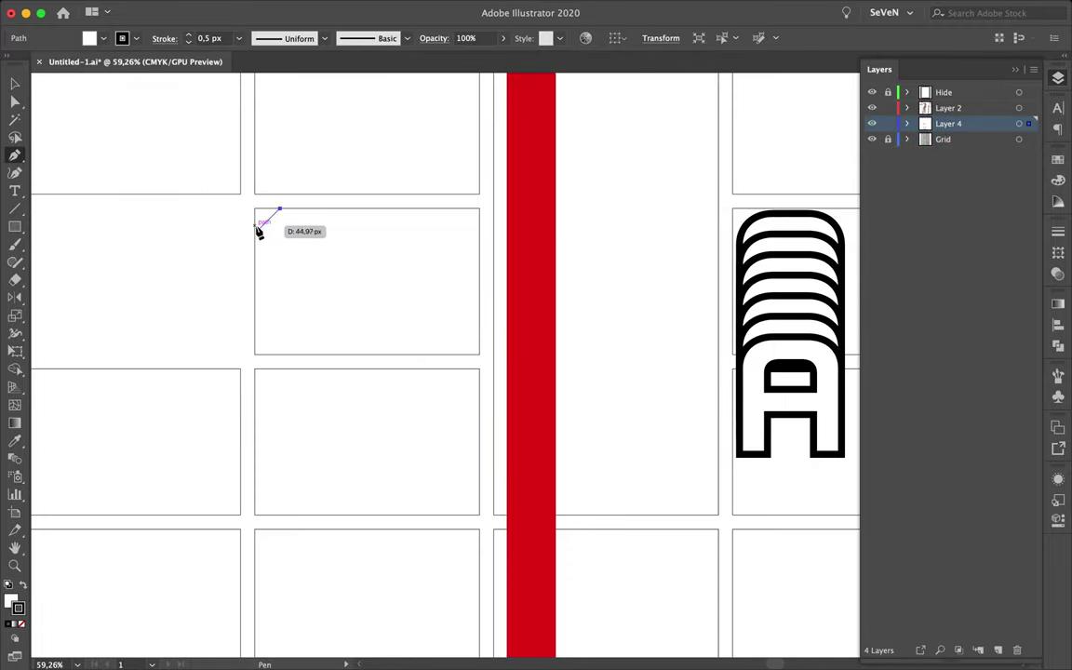
Start the stepped path from a grid cell corner up to APOLLO, and remove its red fill.
{"action": "left_click", "coordinate": [256, 231]}
{"action": "scroll", "coordinate": [443, 217], "scroll_direction": "down", "scroll_amount": 3}
{"action": "key", "text": "v"}
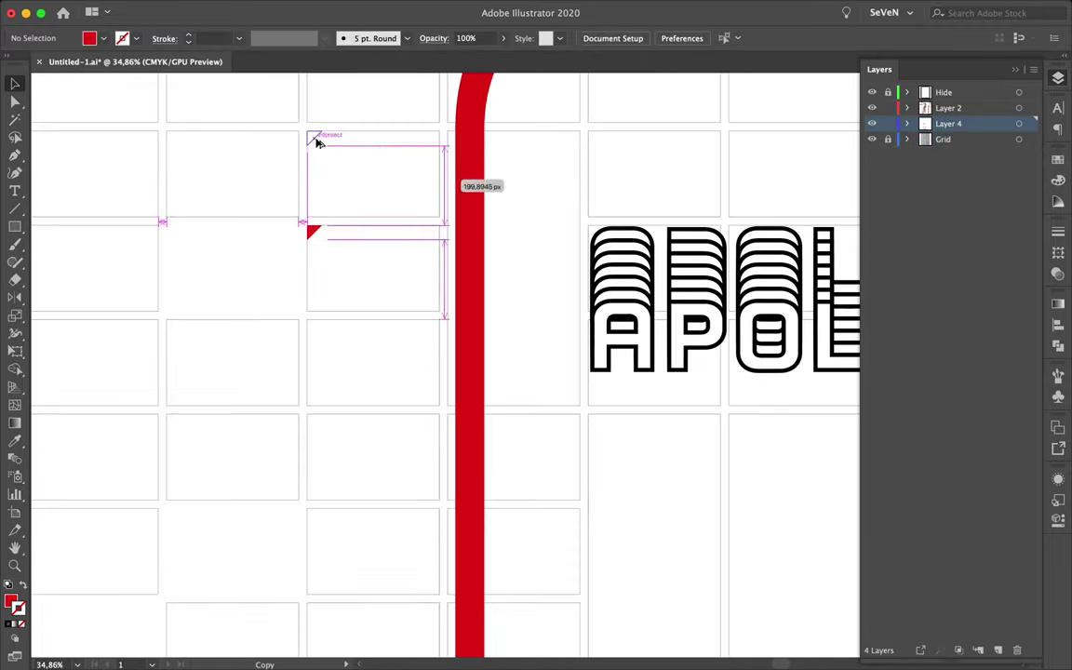
{"action": "scroll", "coordinate": [271, 218], "scroll_direction": "down", "scroll_amount": 5}
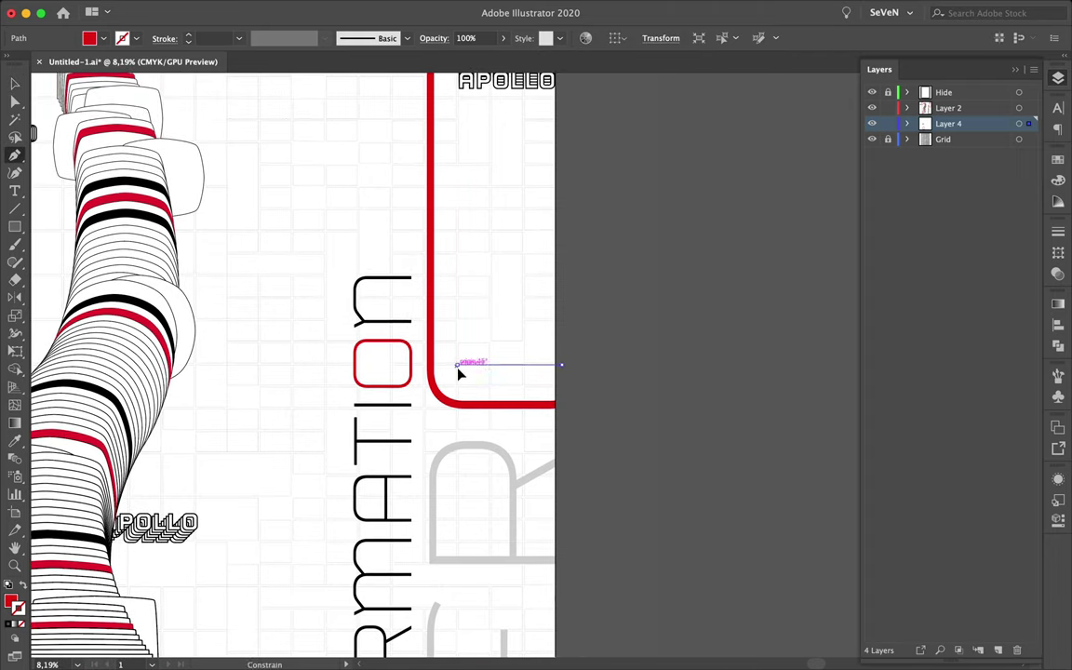
{"action": "left_click", "coordinate": [457, 231]}
{"action": "left_click", "coordinate": [490, 98]}
{"action": "key", "text": "a"}
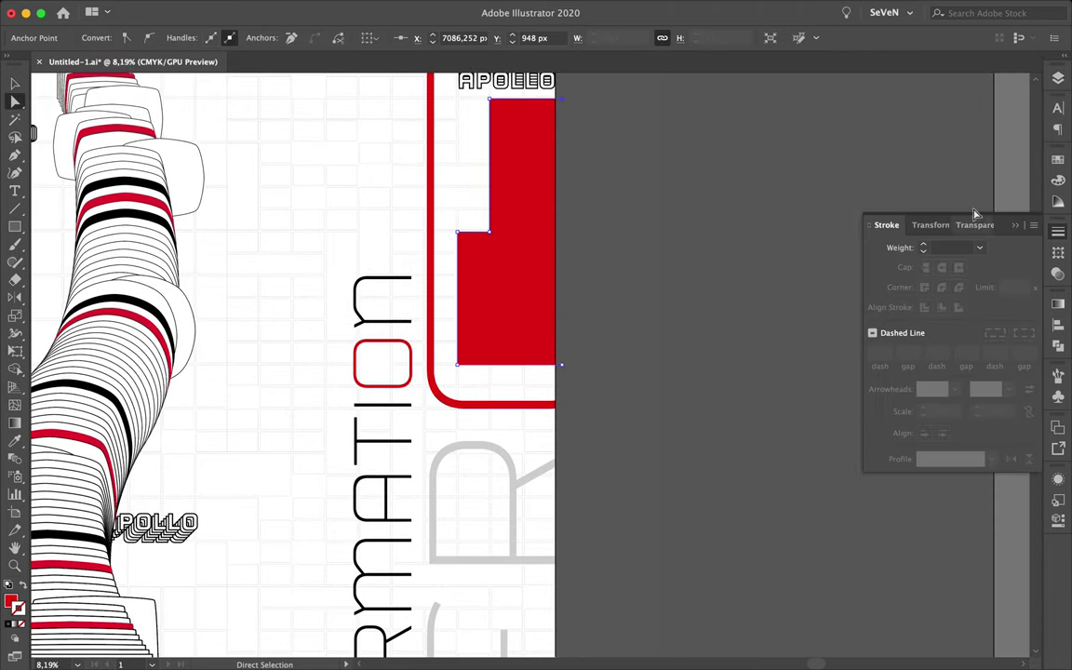
{"action": "left_click", "coordinate": [865, 202]}
Give the outline a dashed stroke with 18 px dashes.
{"action": "key", "text": "ctrl+F10"}
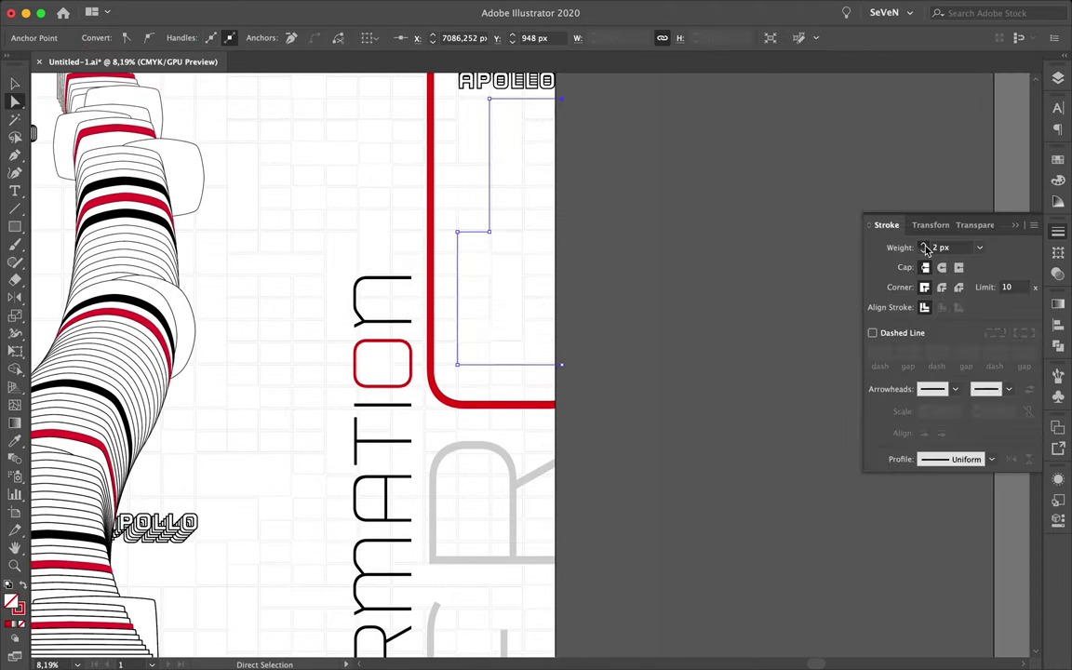
{"action": "key", "text": "Return"}
{"action": "key", "text": "ctrl+equal"}
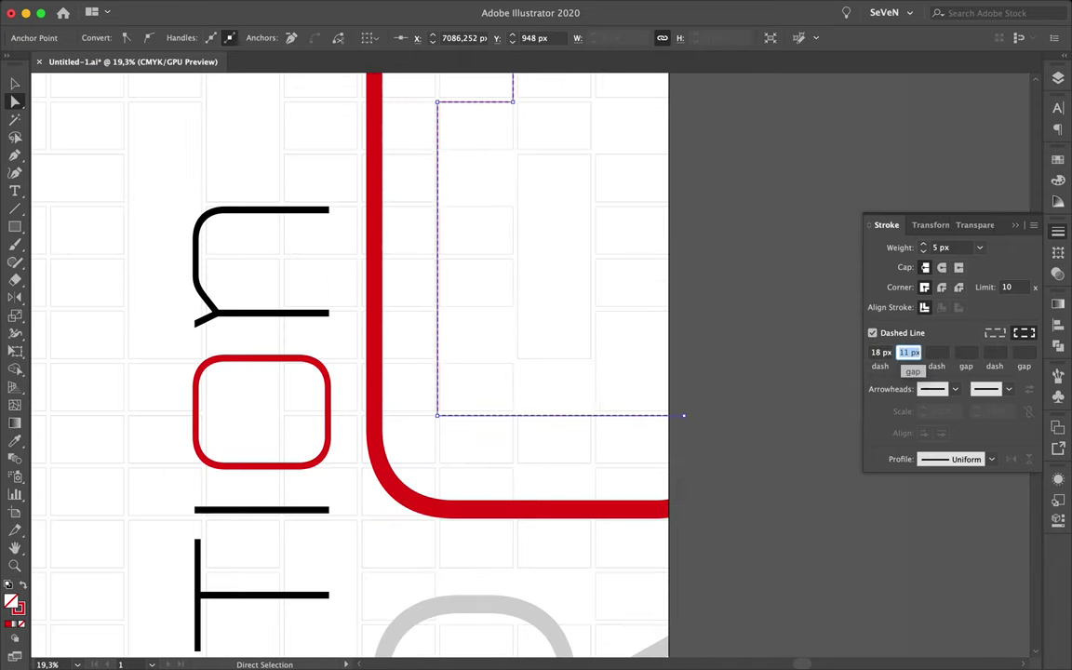
{"action": "key", "text": "p"}
{"action": "key", "text": "ctrl+minus"}
Add the next corners of the dashed stepped path down the left side.
{"action": "scroll", "coordinate": [406, 259], "scroll_direction": "left", "scroll_amount": 5}
{"action": "scroll", "coordinate": [407, 258], "scroll_direction": "left", "scroll_amount": 5}
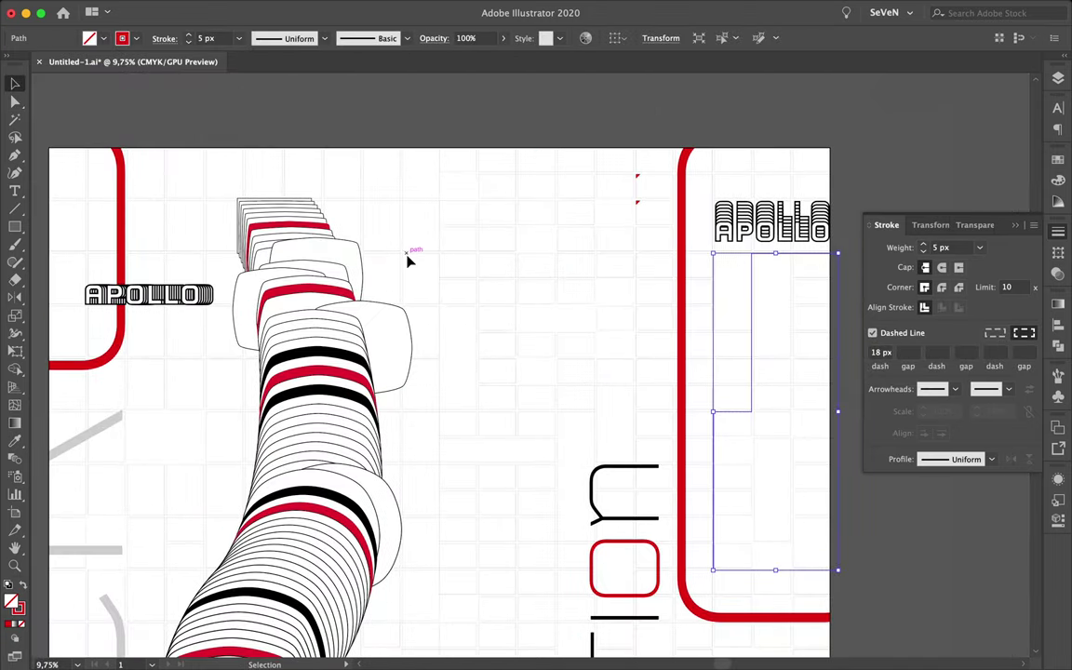
{"action": "scroll", "coordinate": [456, 106], "scroll_direction": "up", "scroll_amount": 3}
{"action": "left_click", "coordinate": [454, 252]}
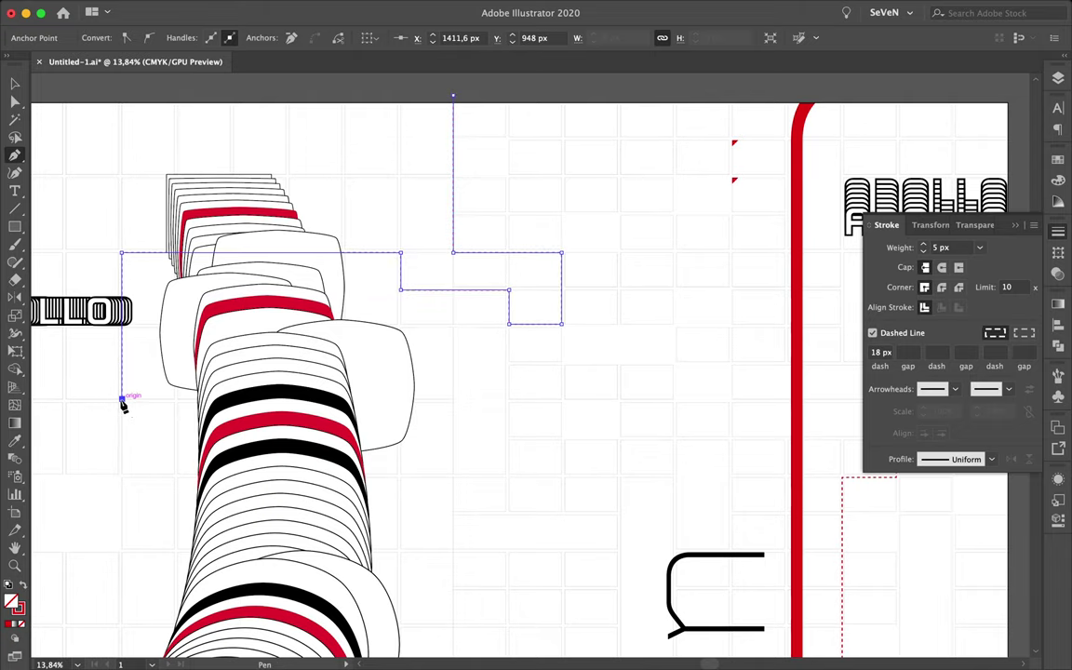
{"action": "left_click", "coordinate": [122, 399]}
{"action": "scroll", "coordinate": [559, 325], "scroll_direction": "down", "scroll_amount": 3}
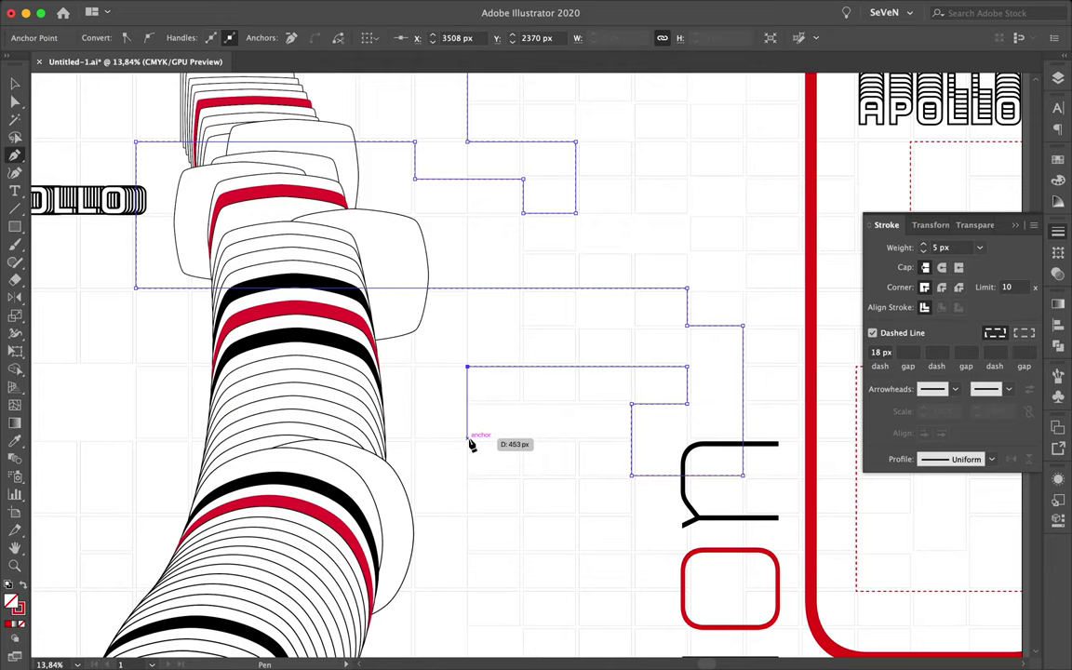
{"action": "left_click", "coordinate": [78, 447]}
{"action": "scroll", "coordinate": [186, 424], "scroll_direction": "down", "scroll_amount": 3}
{"action": "scroll", "coordinate": [187, 424], "scroll_direction": "left", "scroll_amount": 5}
{"action": "left_click", "coordinate": [347, 490]}
{"action": "left_click", "coordinate": [236, 490]}
Continue the stepped path right, down the right side, and back left along the bottom.
{"action": "scroll", "coordinate": [233, 501], "scroll_direction": "down", "scroll_amount": 4}
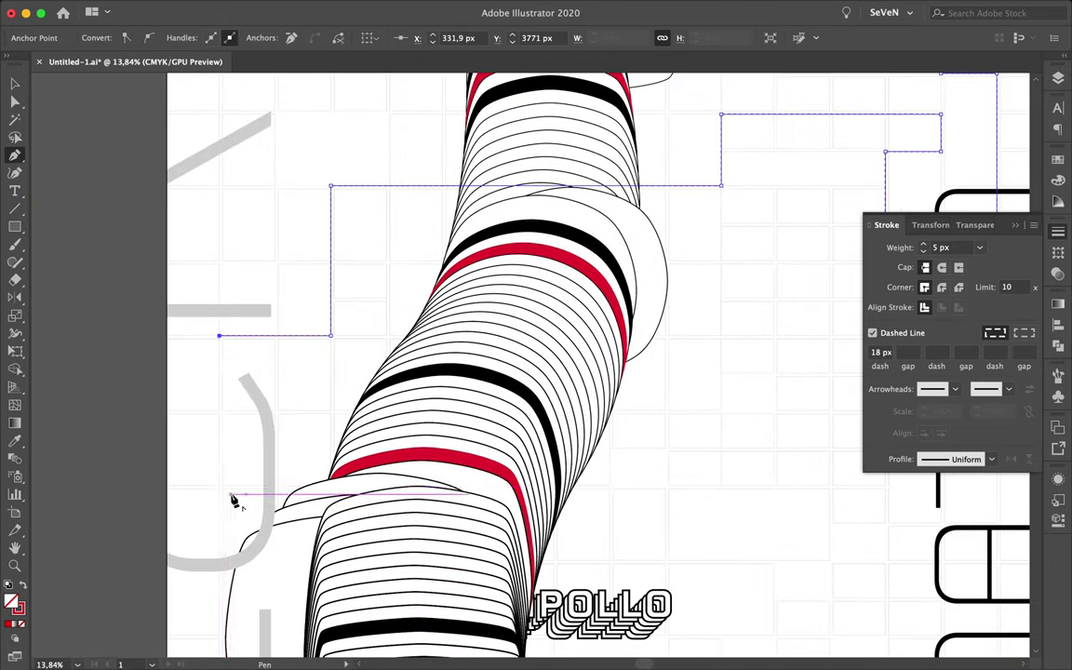
{"action": "left_click", "coordinate": [700, 485]}
{"action": "scroll", "coordinate": [722, 476], "scroll_direction": "down", "scroll_amount": 4}
{"action": "left_click", "coordinate": [711, 452]}
{"action": "scroll", "coordinate": [804, 443], "scroll_direction": "right", "scroll_amount": 5}
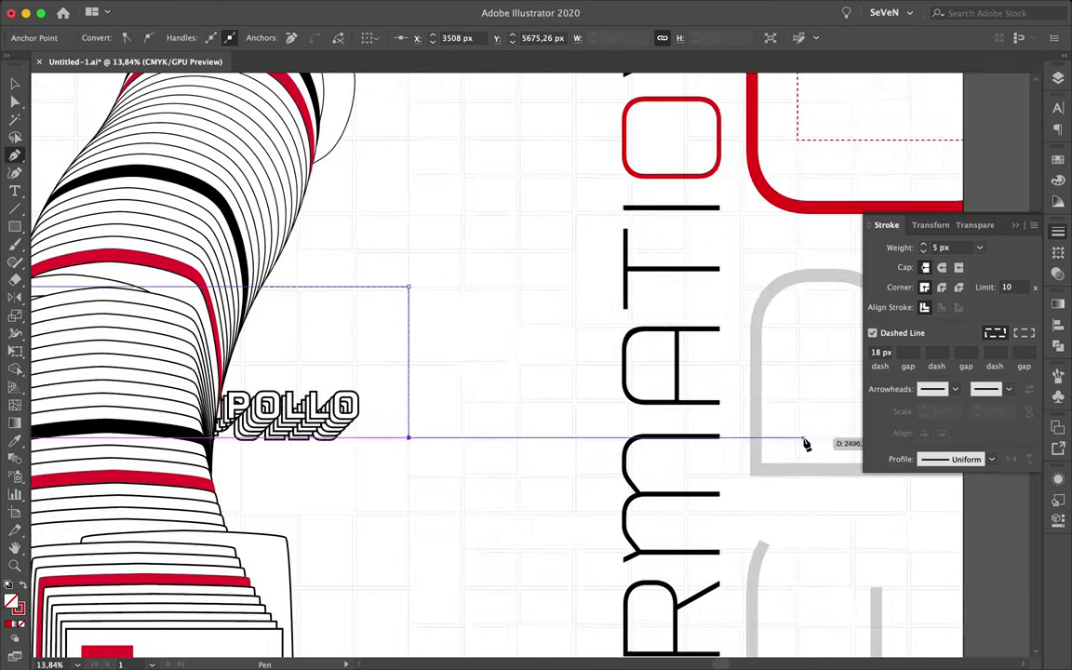
{"action": "left_click", "coordinate": [795, 437]}
{"action": "scroll", "coordinate": [791, 518], "scroll_direction": "down", "scroll_amount": 3}
{"action": "left_click", "coordinate": [899, 596]}
{"action": "scroll", "coordinate": [652, 591], "scroll_direction": "left", "scroll_amount": 3}
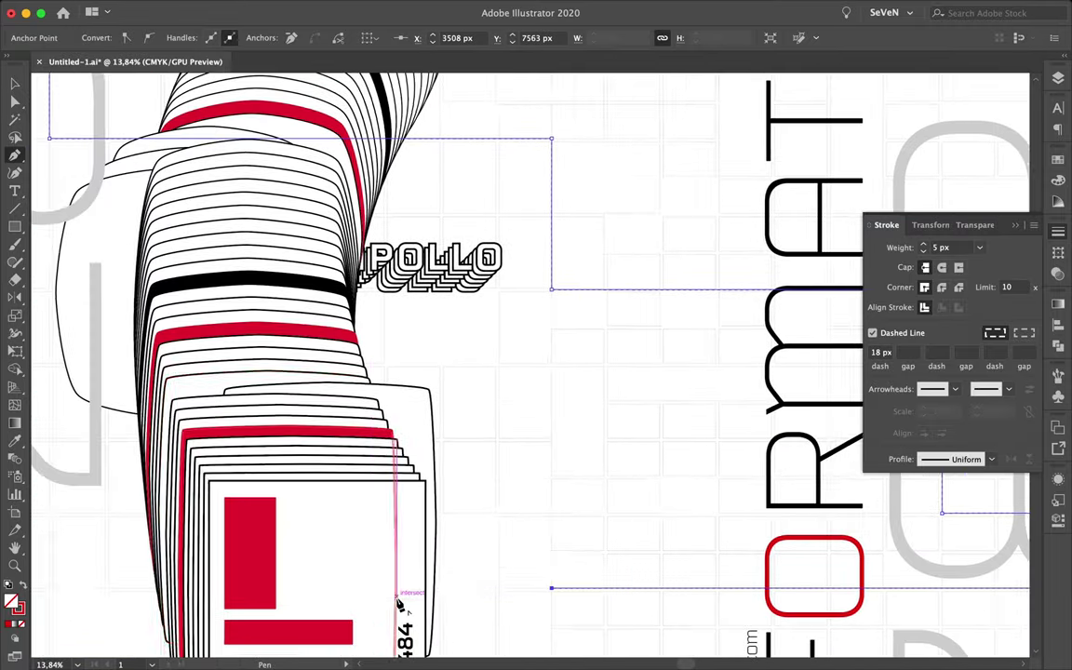
{"action": "left_click", "coordinate": [550, 584]}
{"action": "scroll", "coordinate": [711, 508], "scroll_direction": "left", "scroll_amount": 3}
{"action": "scroll", "coordinate": [711, 508], "scroll_direction": "down", "scroll_amount": 2}
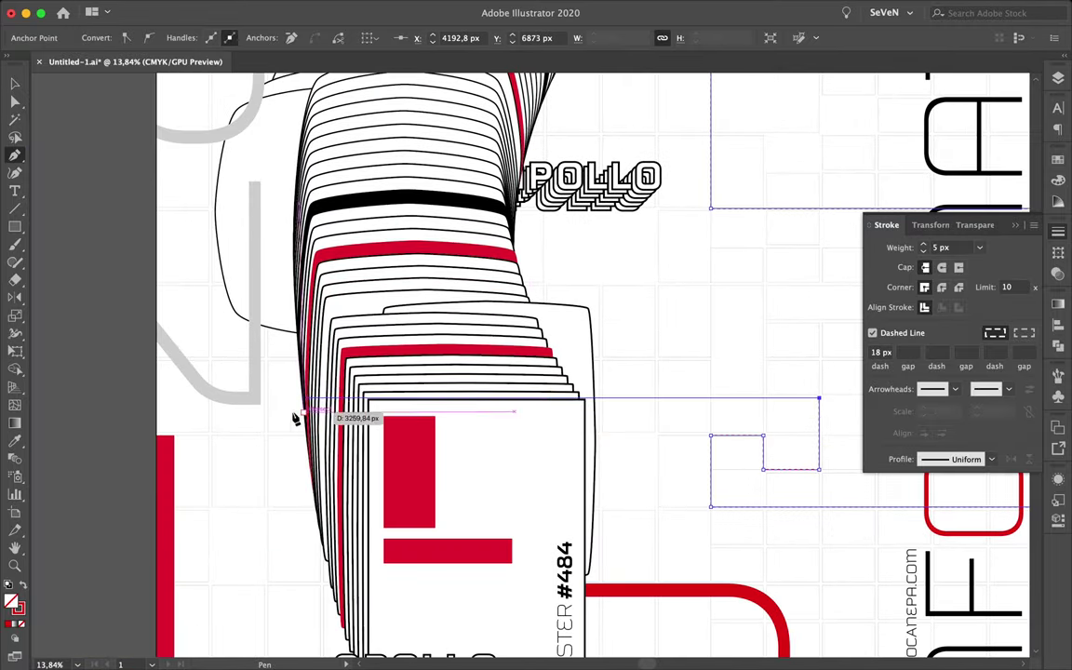
Set the final bottom corner and close the stepped path on its starting point.
{"action": "left_click", "coordinate": [268, 583]}
{"action": "scroll", "coordinate": [269, 588], "scroll_direction": "down", "scroll_amount": 4}
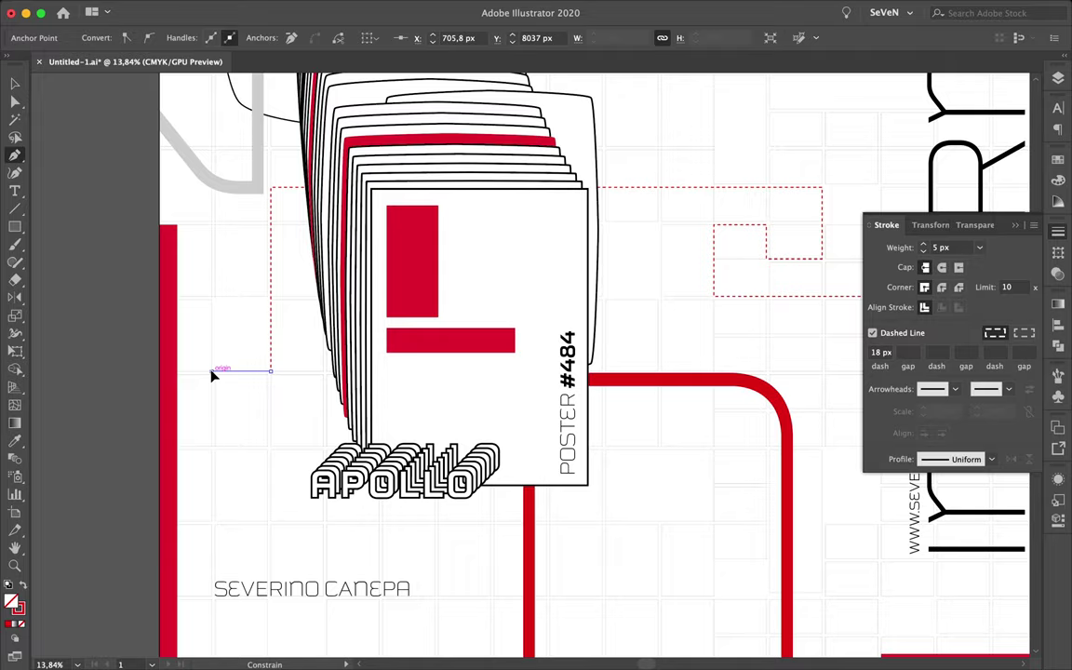
{"action": "left_click", "coordinate": [660, 526]}
{"action": "scroll", "coordinate": [654, 558], "scroll_direction": "down", "scroll_amount": 3}
{"action": "key", "text": "a"}
{"action": "scroll", "coordinate": [652, 559], "scroll_direction": "down", "scroll_amount": 3, "text": "alt"}
Draw a tiny red, black and grey square stack and move it into place.
{"action": "scroll", "coordinate": [558, 372], "scroll_direction": "up", "scroll_amount": 3}
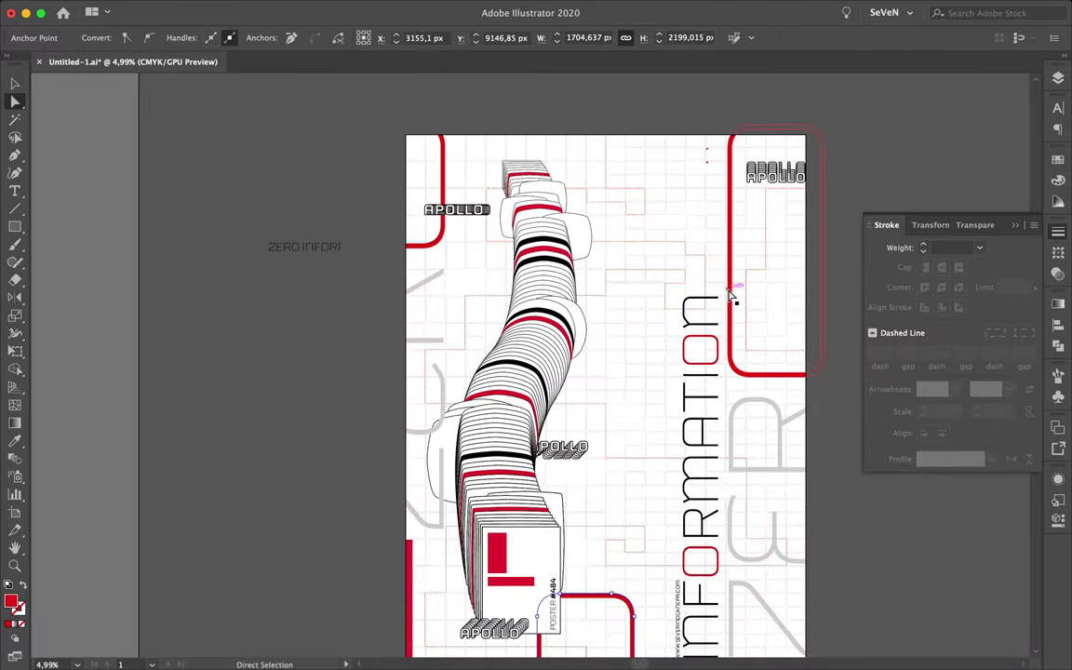
{"action": "scroll", "coordinate": [598, 230], "scroll_direction": "up", "scroll_amount": 3, "text": "alt"}
{"action": "key", "text": "m"}
{"action": "scroll", "coordinate": [466, 192], "scroll_direction": "up", "scroll_amount": 3, "text": "alt"}
{"action": "scroll", "coordinate": [466, 143], "scroll_direction": "up", "scroll_amount": 3, "text": "alt"}
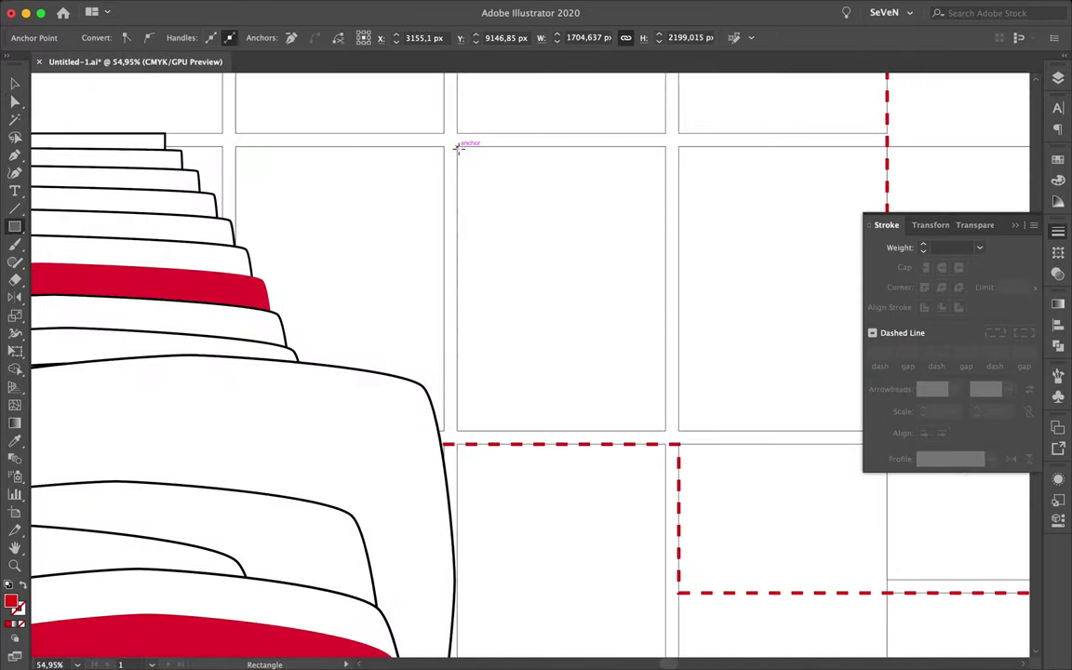
{"action": "left_click_drag", "start_coordinate": [456, 146], "coordinate": [561, 332]}
{"action": "key", "text": "v"}
{"action": "left_click", "coordinate": [898, 199]}
{"action": "scroll", "coordinate": [600, 235], "scroll_direction": "down", "scroll_amount": 3}
{"action": "scroll", "coordinate": [505, 206], "scroll_direction": "up", "scroll_amount": 3}
{"action": "scroll", "coordinate": [484, 242], "scroll_direction": "up", "scroll_amount": 3}
{"action": "scroll", "coordinate": [364, 424], "scroll_direction": "down", "scroll_amount": 3}
{"action": "key", "text": "a"}
{"action": "left_click_drag", "start_coordinate": [478, 276], "coordinate": [538, 370]}
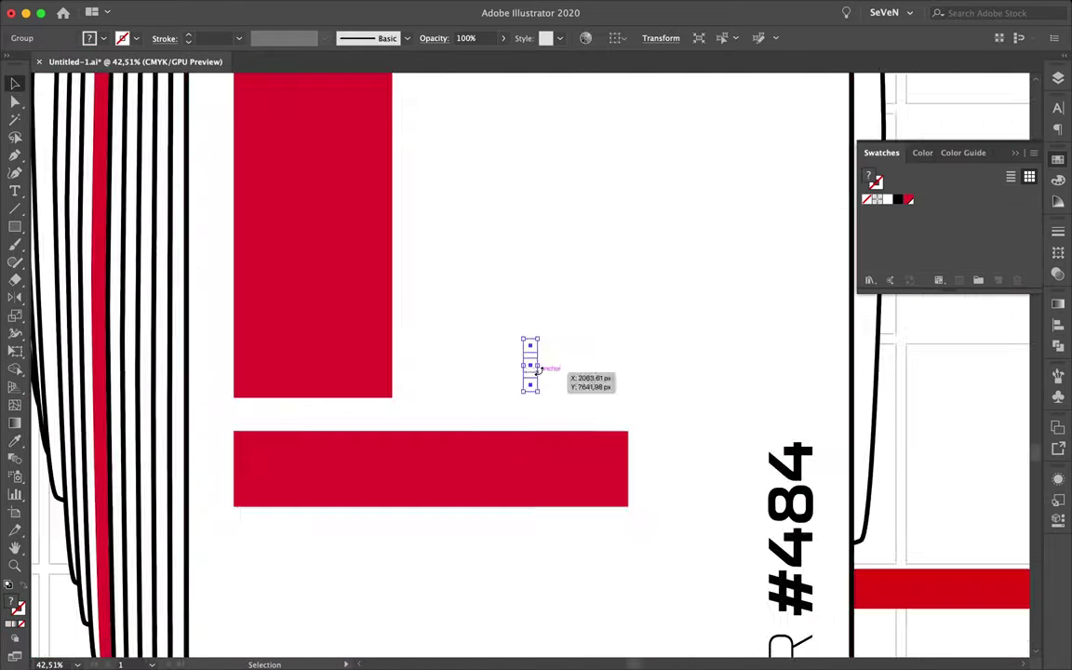
Place copies of the three-square stack at several spots, including the poster's right side.
{"action": "left_click", "coordinate": [1059, 80]}
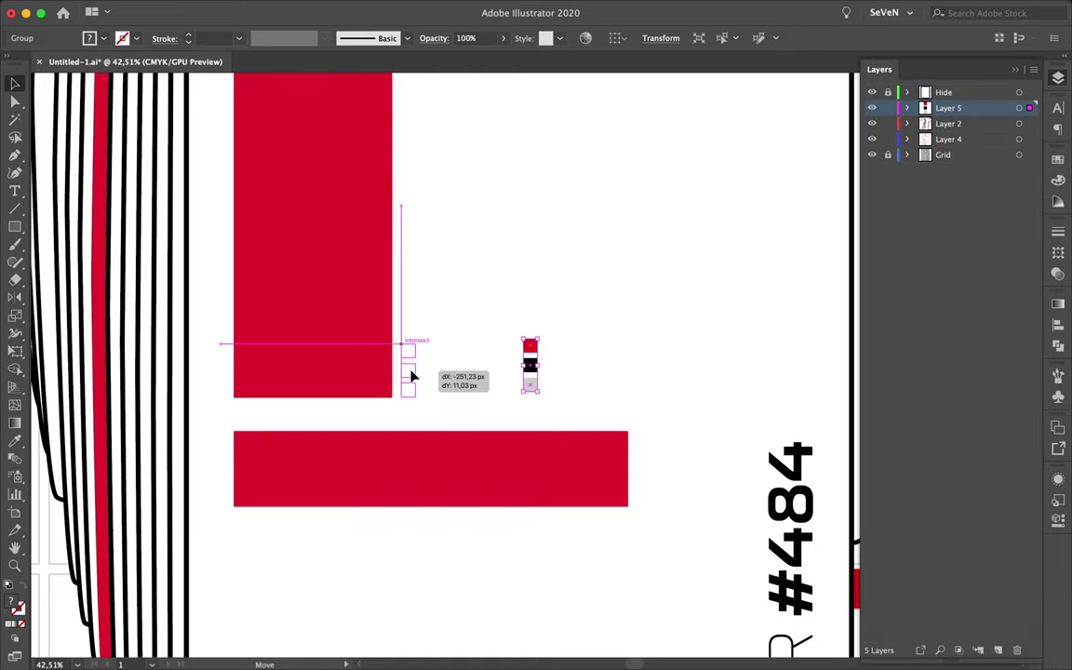
{"action": "scroll", "coordinate": [450, 458], "scroll_direction": "down", "scroll_amount": 3}
{"action": "scroll", "coordinate": [451, 458], "scroll_direction": "down", "scroll_amount": 3}
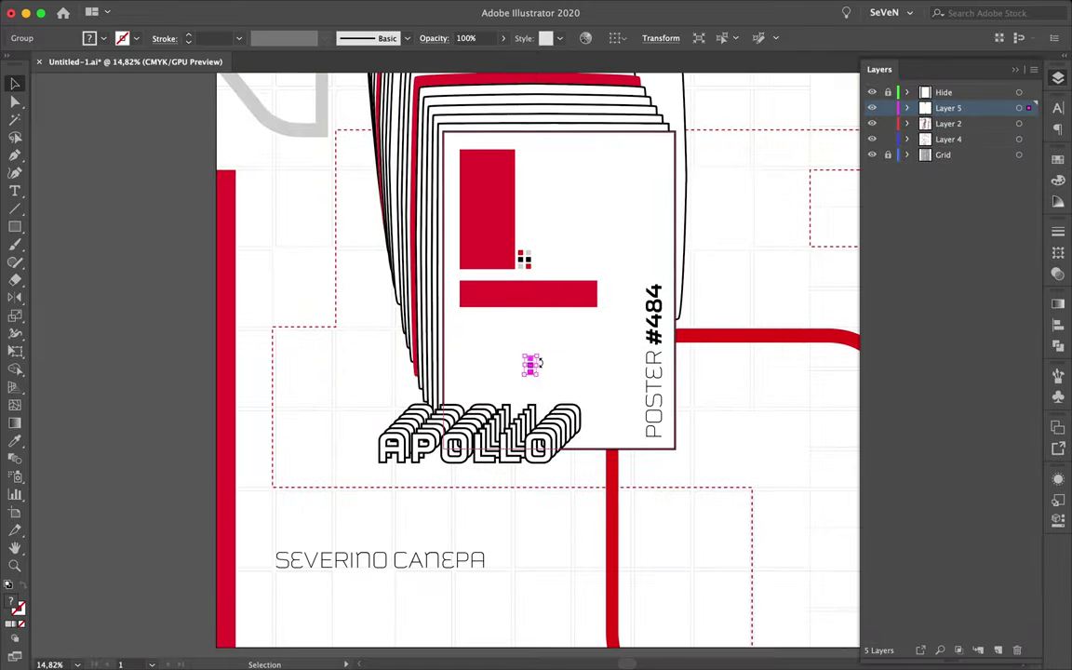
{"action": "scroll", "coordinate": [341, 412], "scroll_direction": "up", "scroll_amount": 4}
{"action": "scroll", "coordinate": [365, 409], "scroll_direction": "down", "scroll_amount": 3}
{"action": "scroll", "coordinate": [360, 390], "scroll_direction": "up", "scroll_amount": 4}
{"action": "left_click_drag", "start_coordinate": [365, 409], "coordinate": [367, 397]}
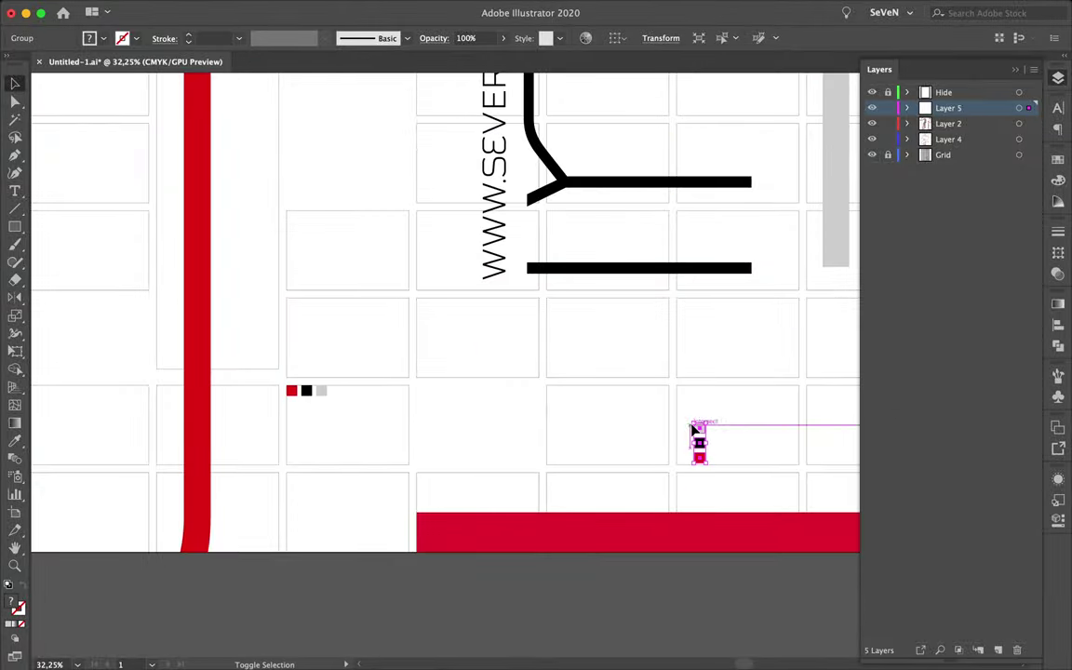
{"action": "left_click_drag", "start_coordinate": [693, 427], "coordinate": [680, 456]}
{"action": "scroll", "coordinate": [761, 455], "scroll_direction": "up", "scroll_amount": 3}
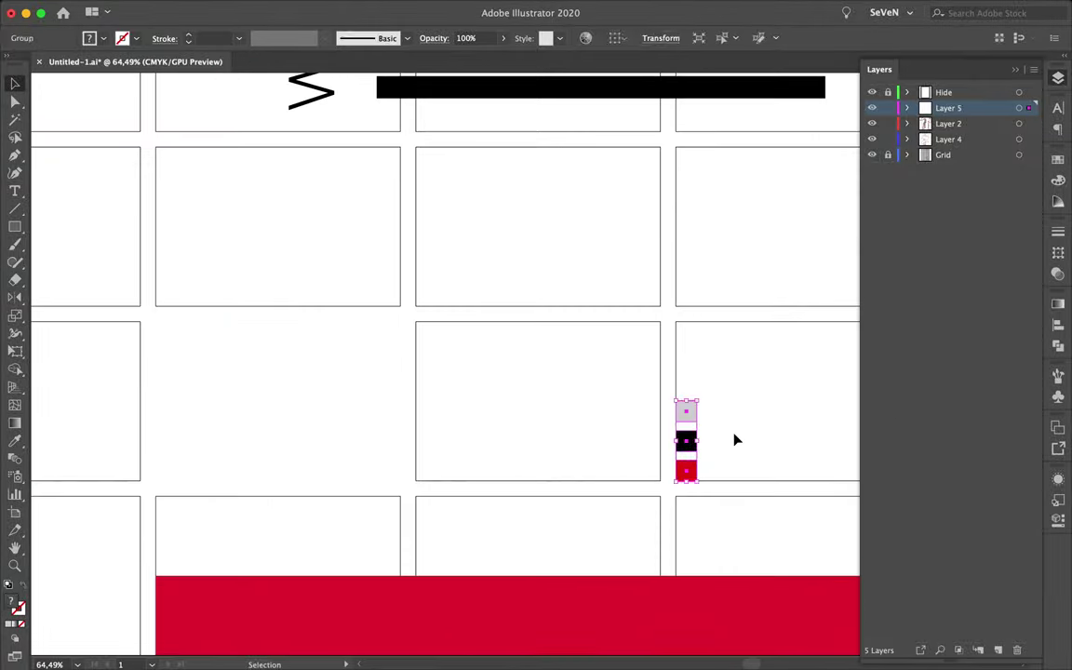
{"action": "scroll", "coordinate": [735, 440], "scroll_direction": "down", "scroll_amount": 5}
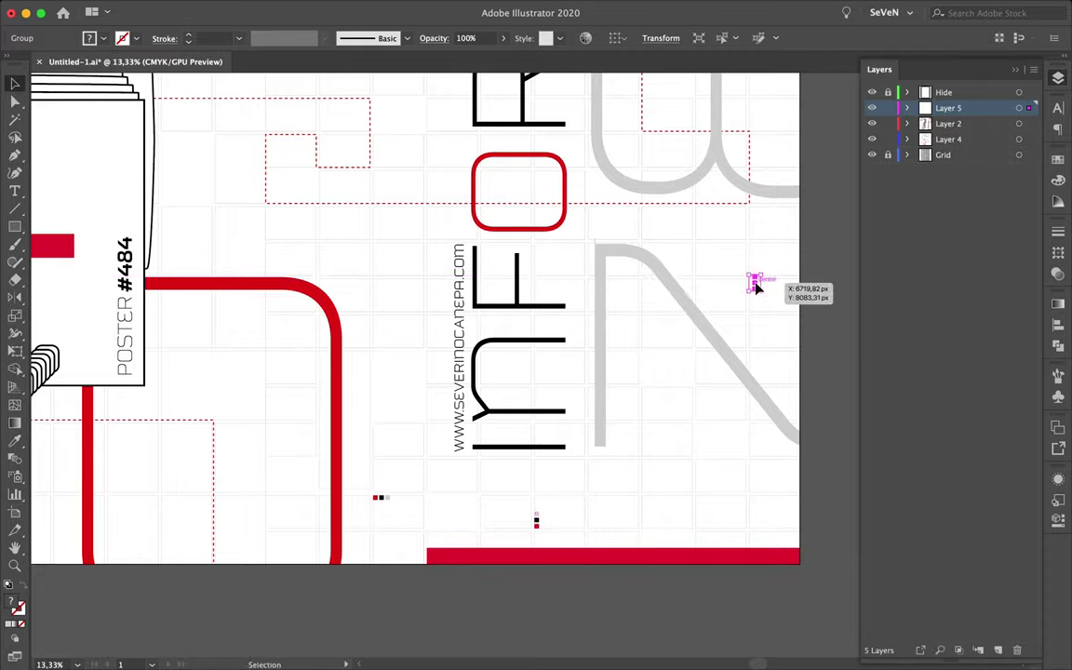
{"action": "scroll", "coordinate": [756, 289], "scroll_direction": "up", "scroll_amount": 5}
{"action": "scroll", "coordinate": [747, 323], "scroll_direction": "down", "scroll_amount": 3}
{"action": "mouse_move", "coordinate": [756, 288]}
{"action": "left_mouse_down"}
{"action": "mouse_move", "coordinate": [754, 307]}
{"action": "mouse_move", "coordinate": [596, 237]}
{"action": "mouse_move", "coordinate": [624, 231]}
{"action": "left_mouse_up"}
Stretch a grid cell taller so it spans two cells high.
{"action": "scroll", "coordinate": [596, 237], "scroll_direction": "up", "scroll_amount": 2}
{"action": "scroll", "coordinate": [625, 231], "scroll_direction": "down", "scroll_amount": 3}
{"action": "scroll", "coordinate": [624, 235], "scroll_direction": "down", "scroll_amount": 2}
{"action": "scroll", "coordinate": [548, 488], "scroll_direction": "up", "scroll_amount": 3}
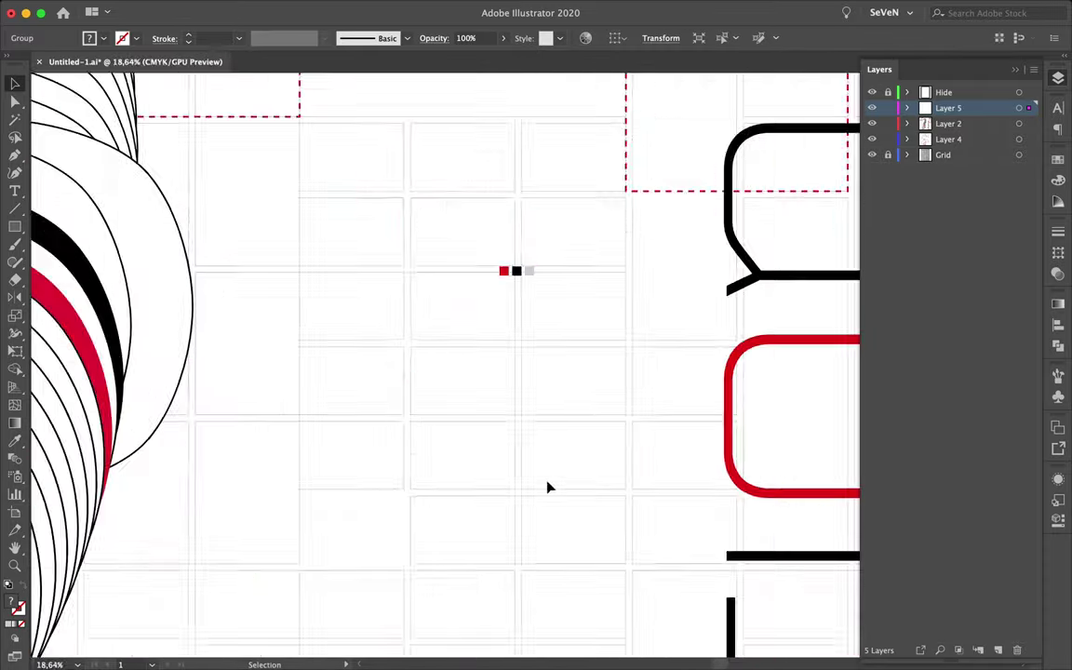
{"action": "scroll", "coordinate": [352, 331], "scroll_direction": "up", "scroll_amount": 1}
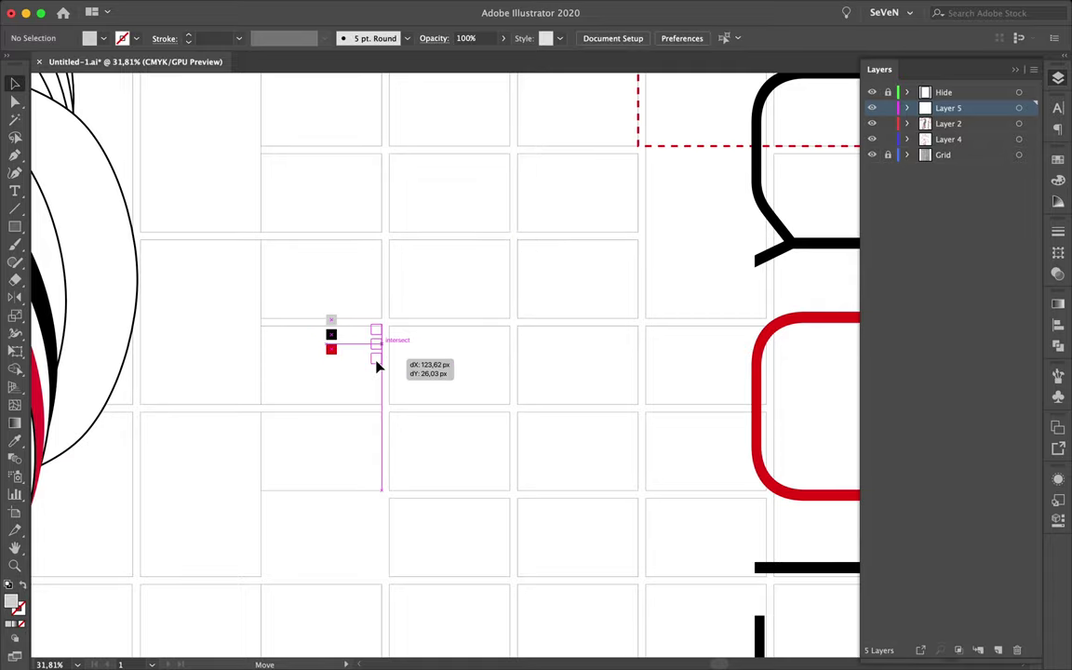
{"action": "scroll", "coordinate": [378, 366], "scroll_direction": "up", "scroll_amount": 2}
{"action": "left_click_drag", "start_coordinate": [378, 367], "coordinate": [382, 359]}
{"action": "scroll", "coordinate": [382, 359], "scroll_direction": "down", "scroll_amount": 3}
{"action": "scroll", "coordinate": [484, 372], "scroll_direction": "up", "scroll_amount": 3}
{"action": "left_click", "coordinate": [515, 372]}
{"action": "left_click_drag", "start_coordinate": [515, 417], "coordinate": [515, 512]}
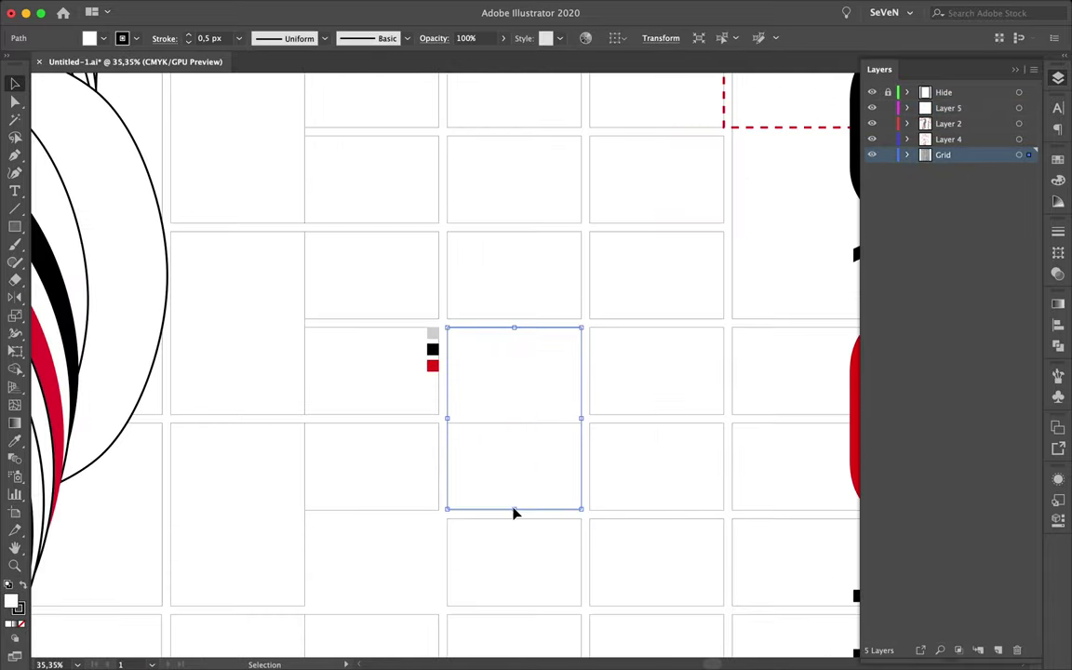
Select other one-cell-high grid rectangles to resize.
{"action": "scroll", "coordinate": [515, 512], "scroll_direction": "up", "scroll_amount": 3}
{"action": "scroll", "coordinate": [582, 237], "scroll_direction": "down", "scroll_amount": 4}
{"action": "left_click", "coordinate": [605, 328]}
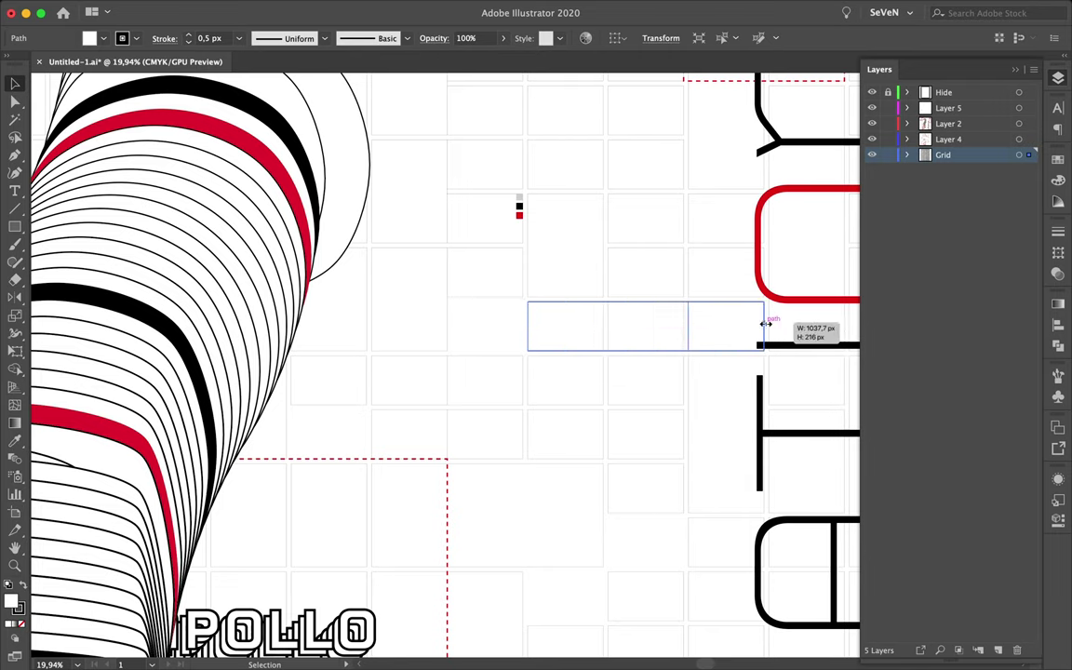
{"action": "scroll", "coordinate": [650, 331], "scroll_direction": "down", "scroll_amount": 2}
{"action": "scroll", "coordinate": [605, 363], "scroll_direction": "down", "scroll_amount": 2}
{"action": "scroll", "coordinate": [175, 598], "scroll_direction": "up", "scroll_amount": 2}
{"action": "left_click", "coordinate": [674, 494]}
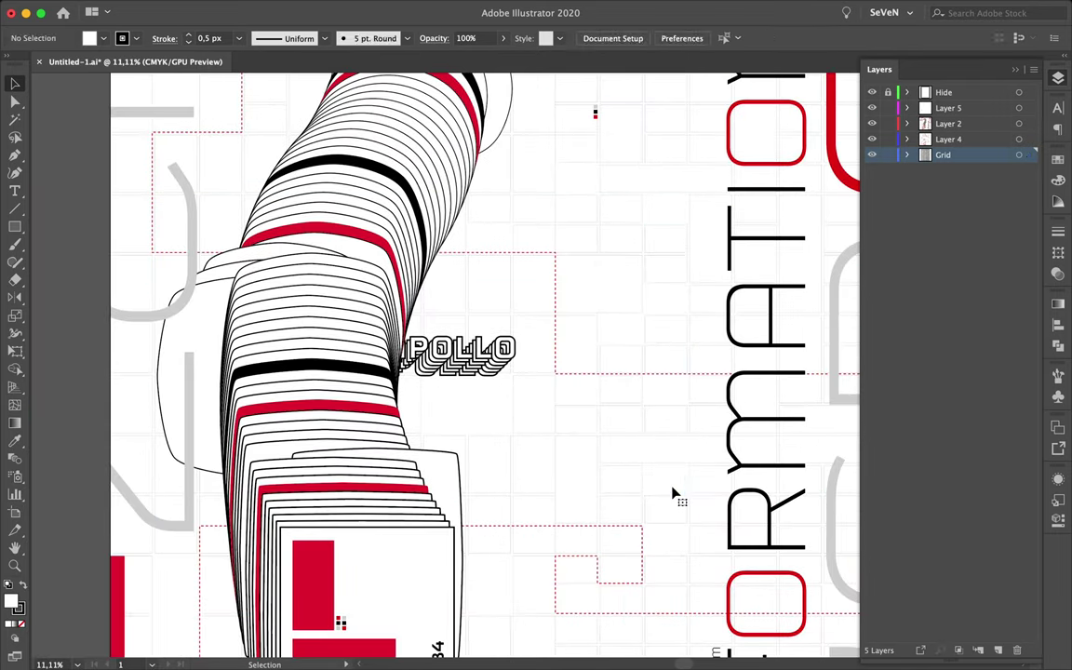
{"action": "scroll", "coordinate": [709, 571], "scroll_direction": "down", "scroll_amount": 3}
{"action": "left_click", "coordinate": [598, 595]}
{"action": "scroll", "coordinate": [615, 438], "scroll_direction": "down", "scroll_amount": 2}
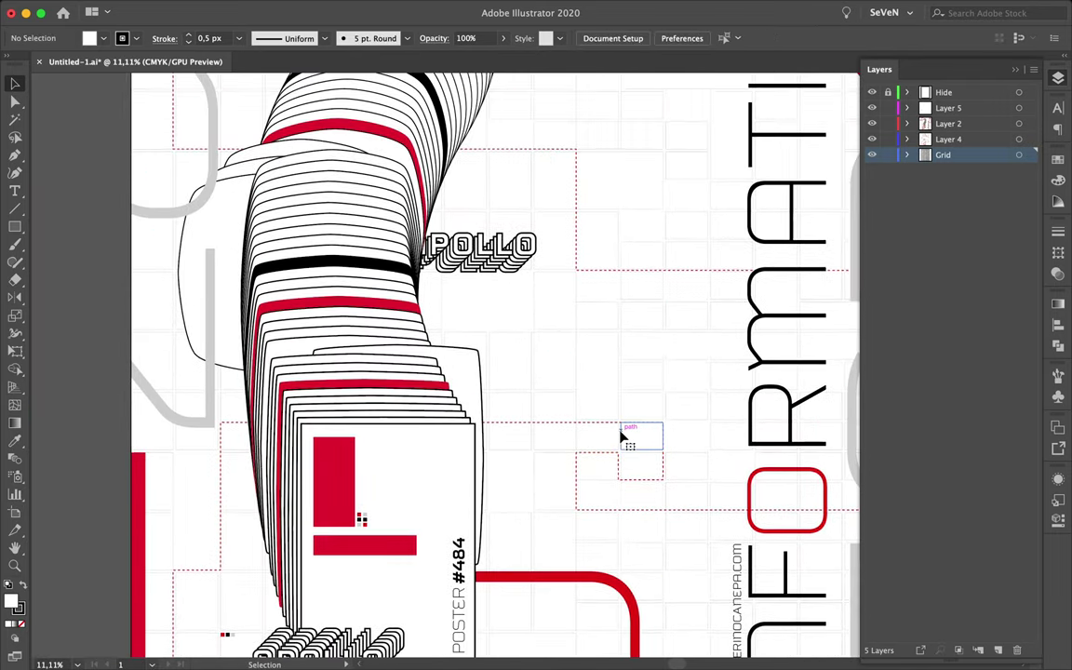
{"action": "scroll", "coordinate": [623, 439], "scroll_direction": "down", "scroll_amount": 2}
Finish the top L-shaped red path and set its dash length to 430.
{"action": "left_click", "coordinate": [518, 220]}
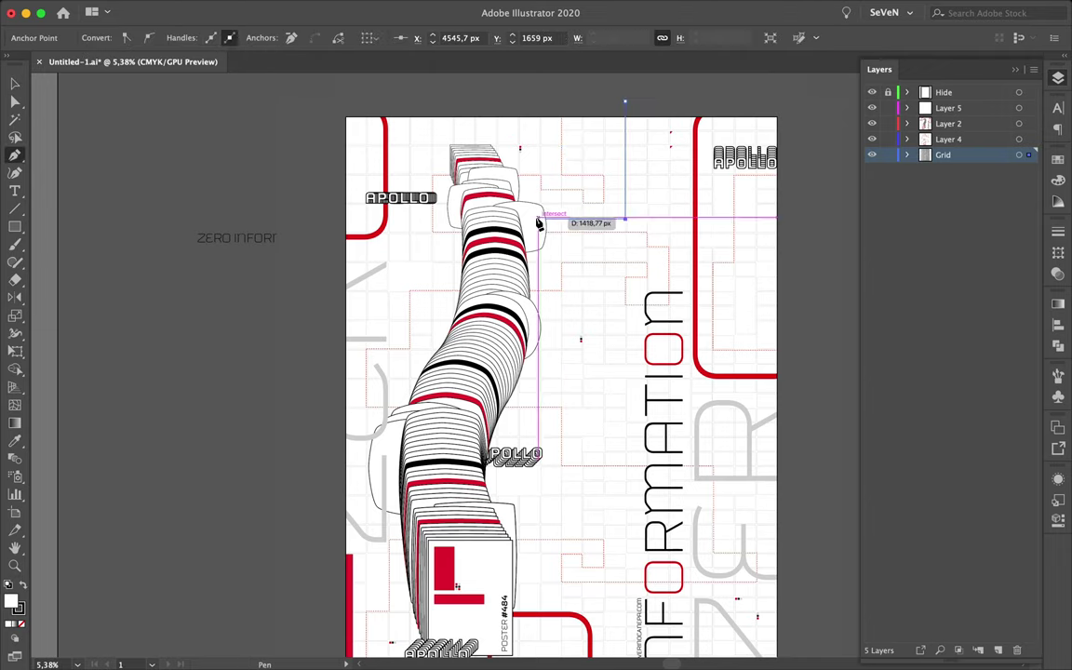
{"action": "key", "text": "v"}
{"action": "left_click", "coordinate": [1058, 231]}
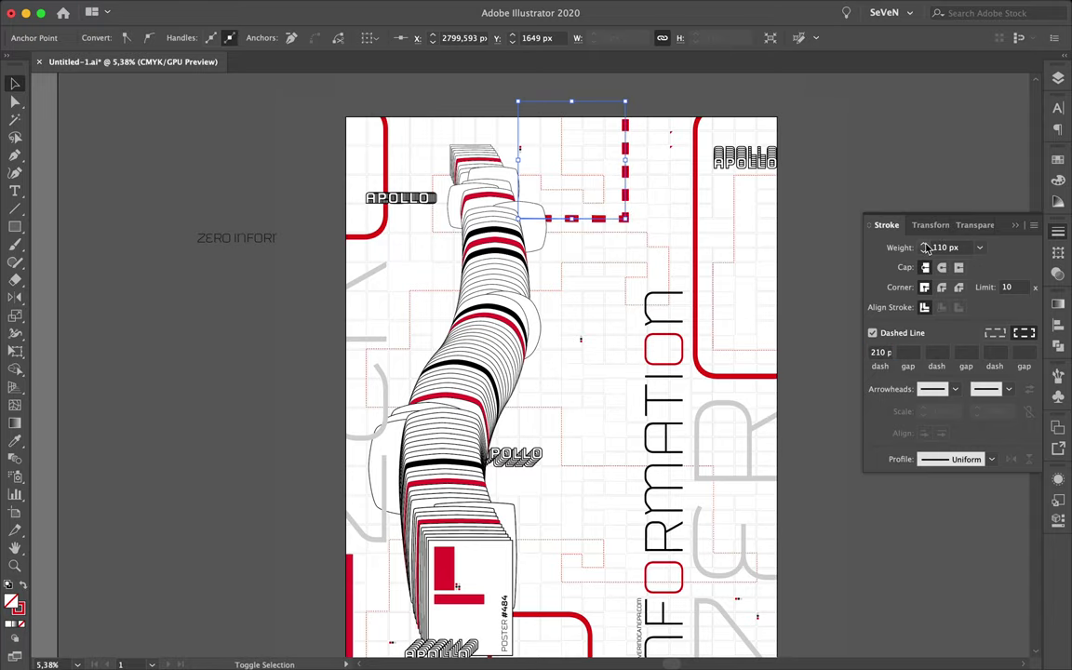
{"action": "type", "text": "430"}
{"action": "left_click", "coordinate": [833, 205]}
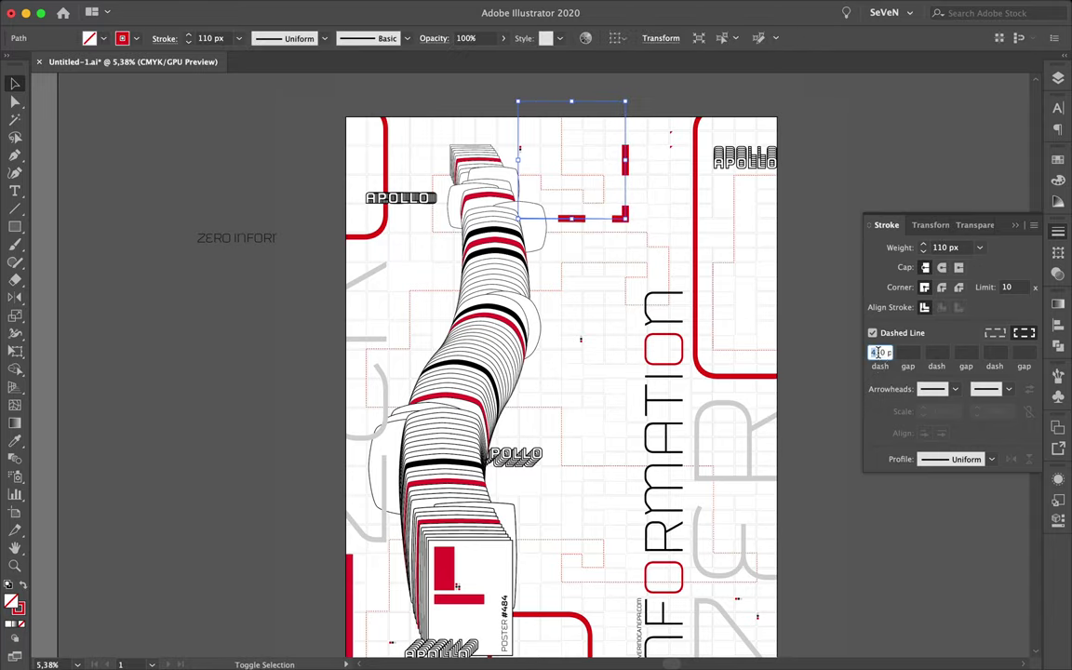
Draw another L-shaped dashed line near the bottom right.
{"action": "left_click", "coordinate": [810, 521]}
{"action": "scroll", "coordinate": [674, 453], "scroll_direction": "down", "scroll_amount": 5}
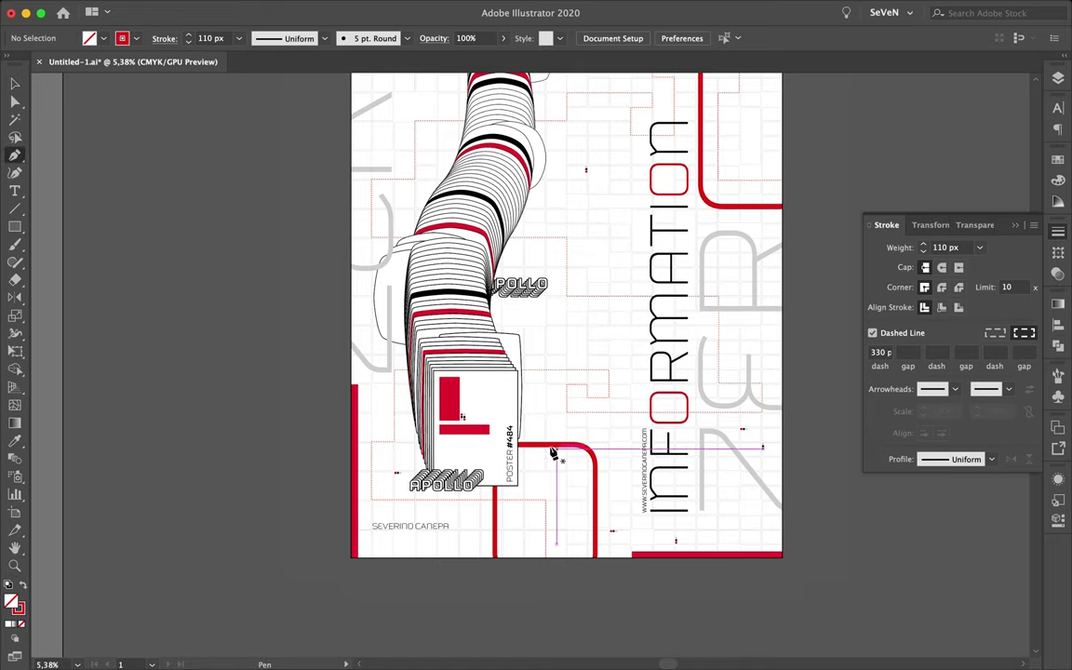
{"action": "left_click", "coordinate": [795, 530]}
{"action": "left_click", "coordinate": [630, 529]}
{"action": "left_click", "coordinate": [631, 430]}
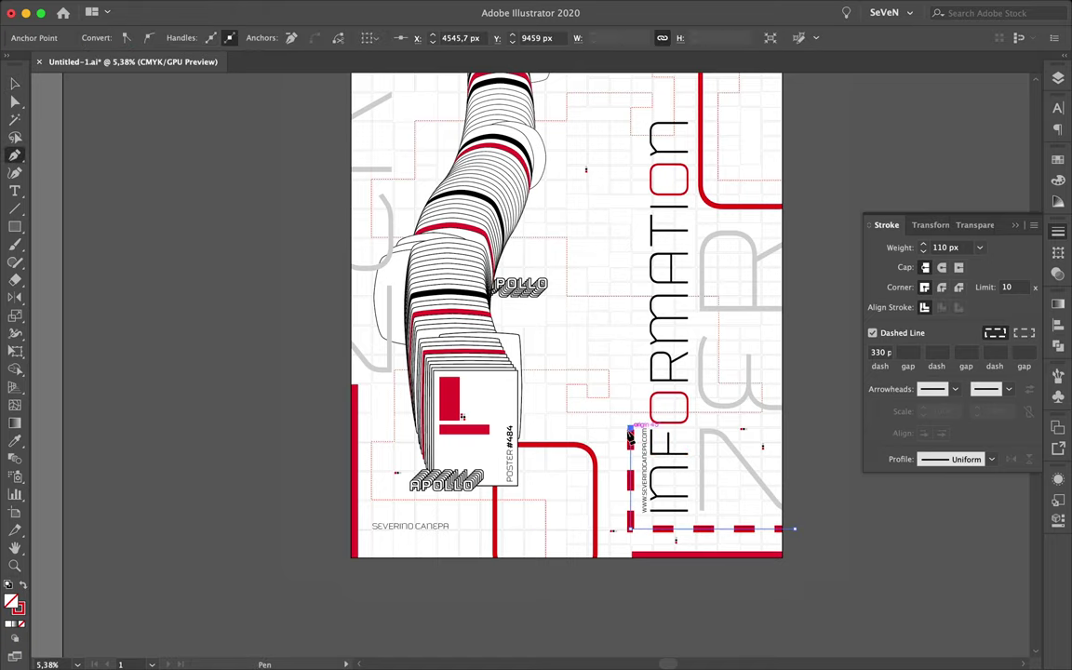
{"action": "scroll", "coordinate": [466, 503], "scroll_direction": "down", "scroll_amount": 2}
{"action": "scroll", "coordinate": [343, 270], "scroll_direction": "up", "scroll_amount": 3}
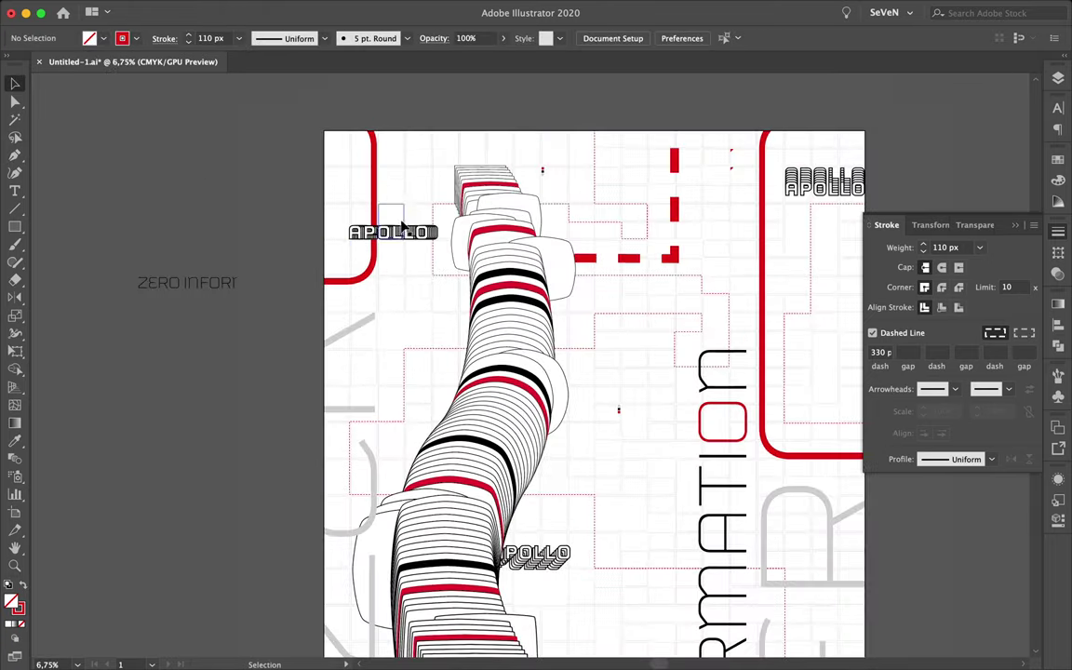
Pen-draw a dashed corner line at the top left.
{"action": "key", "text": "p"}
{"action": "left_click", "coordinate": [404, 298]}
{"action": "left_click", "coordinate": [311, 299]}
{"action": "key", "text": "v"}
{"action": "left_click", "coordinate": [311, 279]}
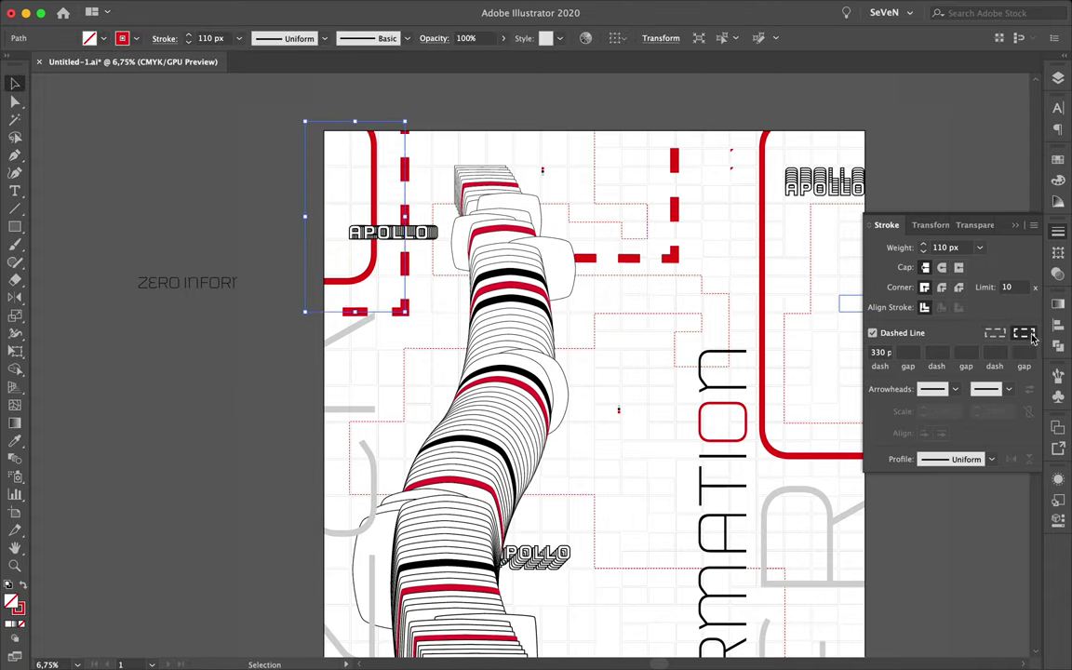
{"action": "scroll", "coordinate": [596, 372], "scroll_direction": "down", "scroll_amount": 5}
{"action": "scroll", "coordinate": [658, 307], "scroll_direction": "up", "scroll_amount": 5}
Draw a small rectangle beside the lettering with a red fill and no stroke.
{"action": "key", "text": "m"}
{"action": "mouse_move", "coordinate": [590, 290]}
{"action": "left_mouse_down"}
{"action": "mouse_move", "coordinate": [606, 327]}
{"action": "mouse_move", "coordinate": [420, 144]}
{"action": "left_mouse_up"}
{"action": "left_click", "coordinate": [1059, 160]}
{"action": "left_click", "coordinate": [867, 199]}
{"action": "left_click", "coordinate": [908, 199]}
{"action": "key", "text": "super+minus"}
Recolour the small rectangles with grey, red and black fills.
{"action": "left_click", "coordinate": [407, 259]}
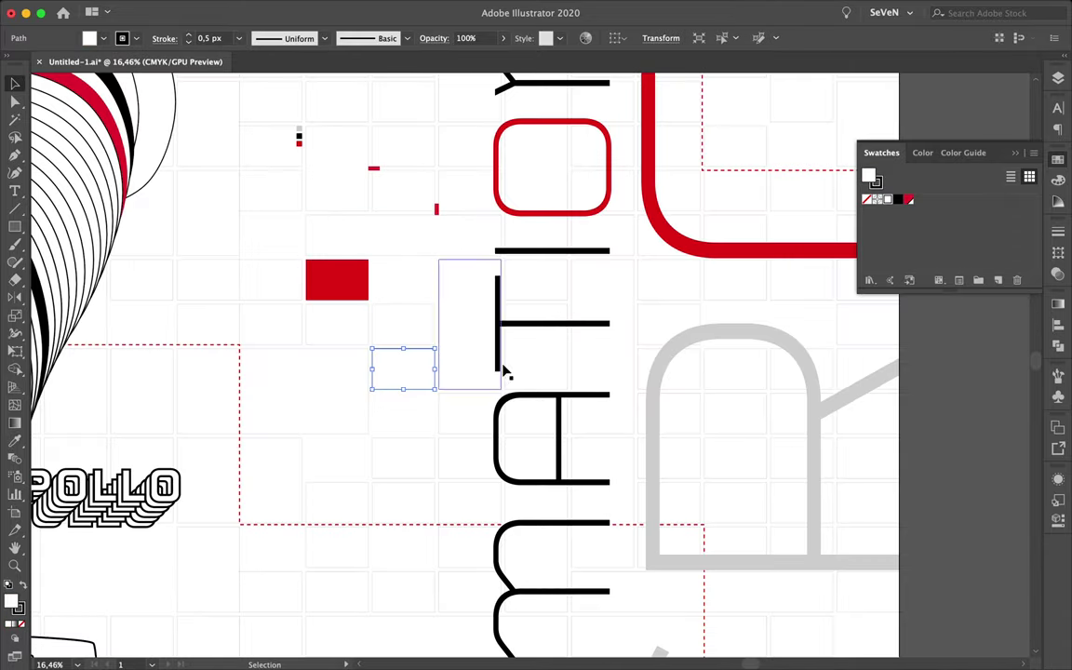
{"action": "left_click", "coordinate": [503, 371]}
{"action": "left_click", "coordinate": [694, 294], "text": "super"}
{"action": "key", "text": "super+0"}
{"action": "left_click", "coordinate": [698, 331]}
{"action": "left_click", "coordinate": [223, 196]}
{"action": "key", "text": "i"}
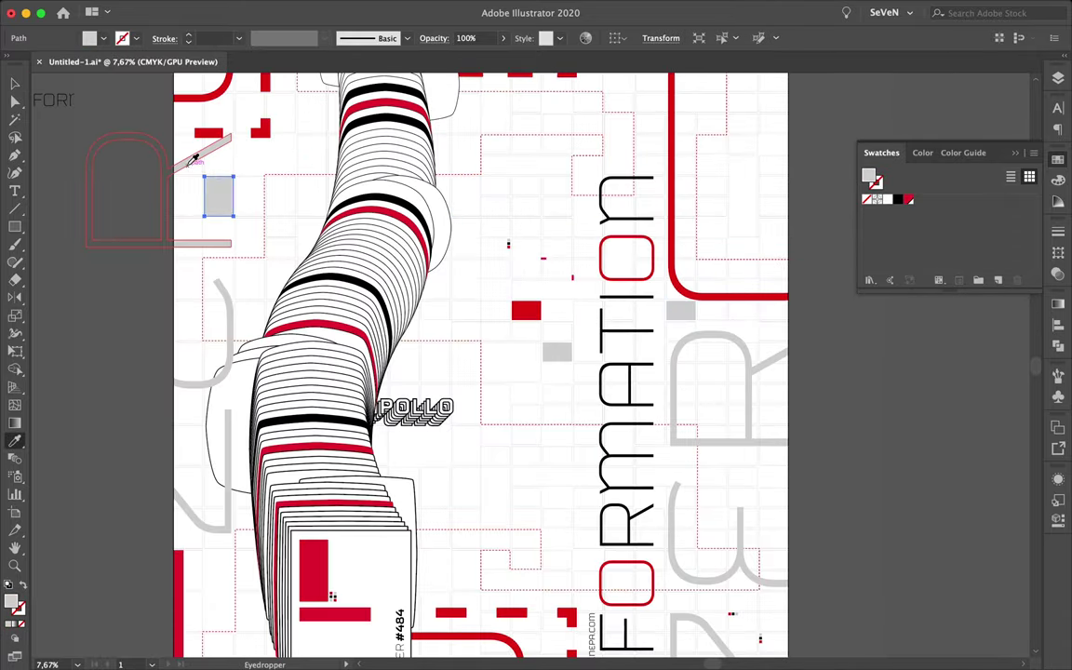
{"action": "left_click", "coordinate": [331, 595]}
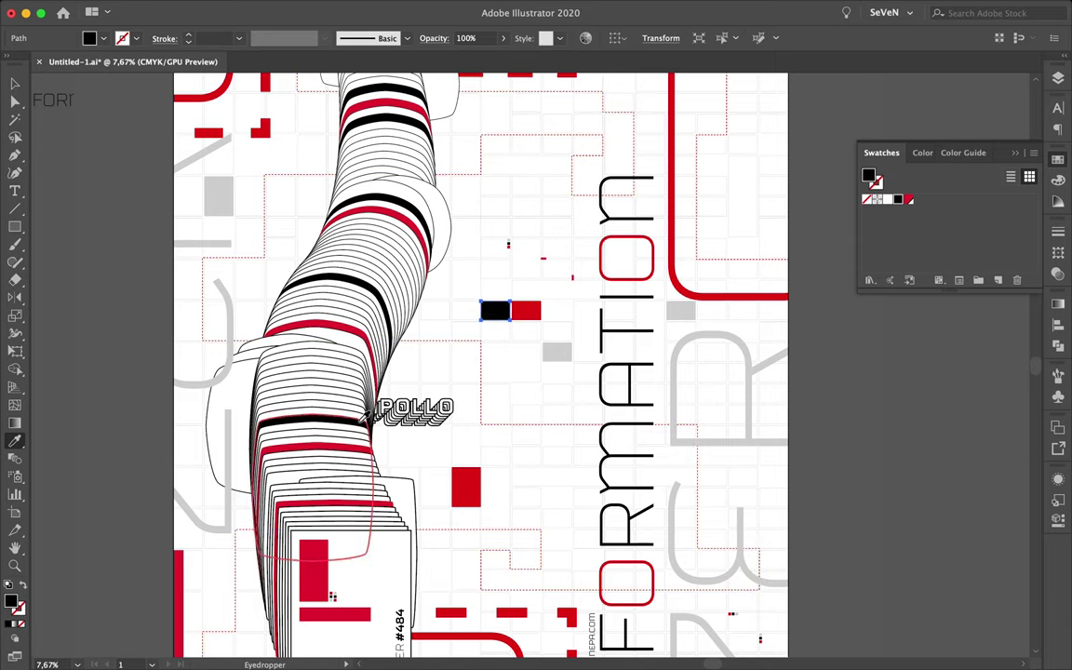
{"action": "key", "text": "v"}
Resize an empty grid rectangle and stretch the one near APOLLO wider.
{"action": "scroll", "coordinate": [728, 212], "scroll_direction": "up", "scroll_amount": 2}
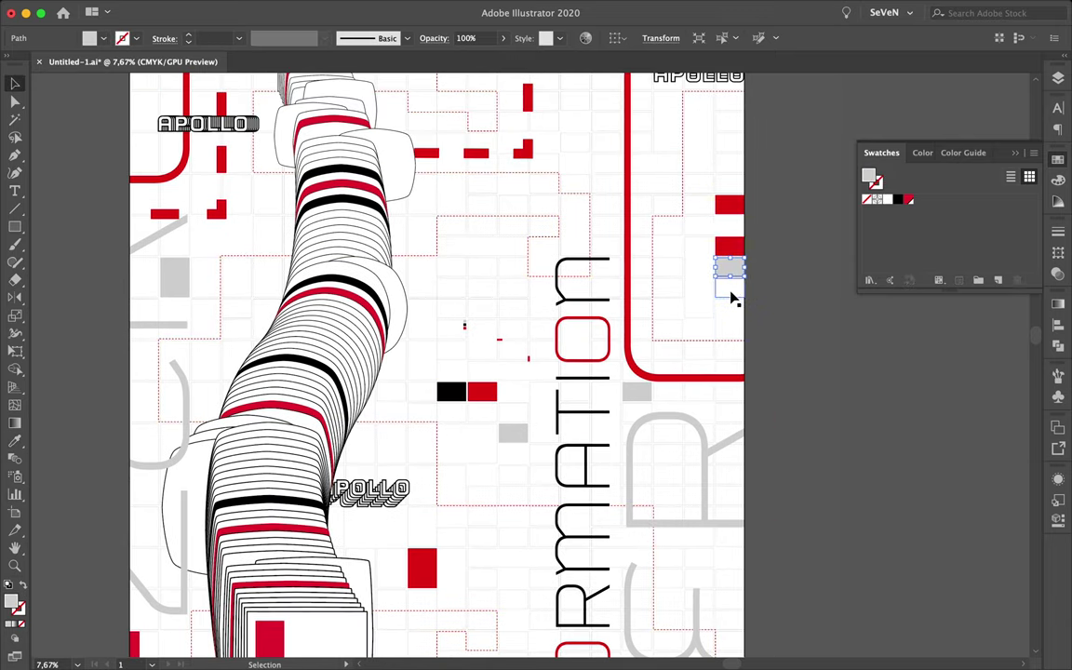
{"action": "key", "text": "v"}
{"action": "scroll", "coordinate": [495, 288], "scroll_direction": "up", "scroll_amount": 5}
{"action": "left_click_drag", "start_coordinate": [495, 299], "coordinate": [627, 371]}
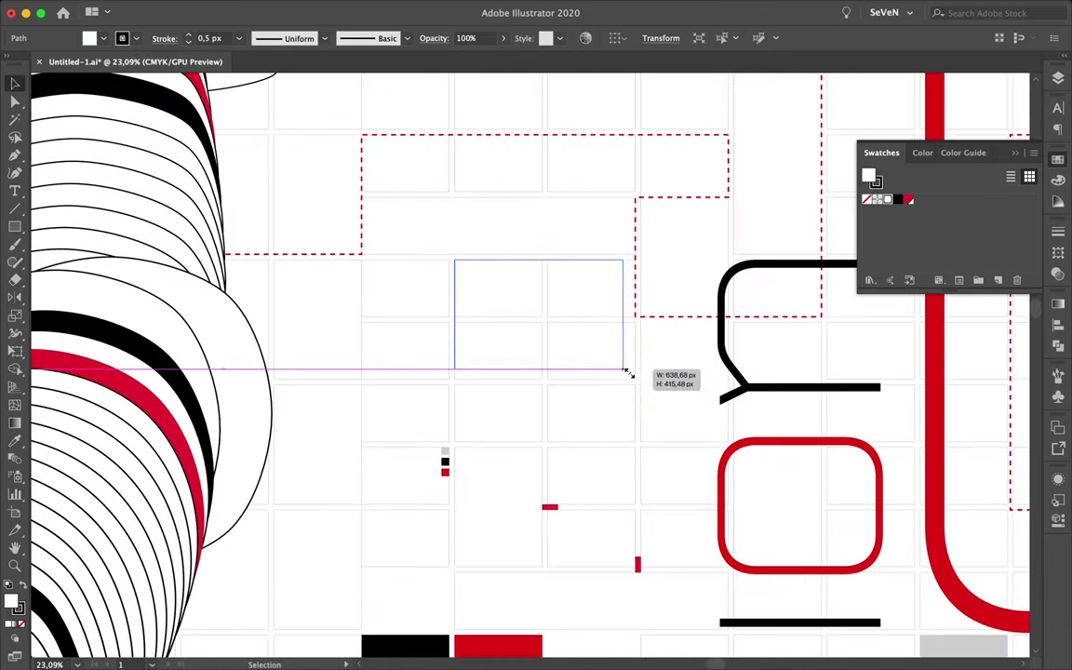
{"action": "scroll", "coordinate": [484, 372], "scroll_direction": "down", "scroll_amount": 5}
{"action": "scroll", "coordinate": [605, 256], "scroll_direction": "up", "scroll_amount": 4}
{"action": "scroll", "coordinate": [653, 270], "scroll_direction": "up", "scroll_amount": 1}
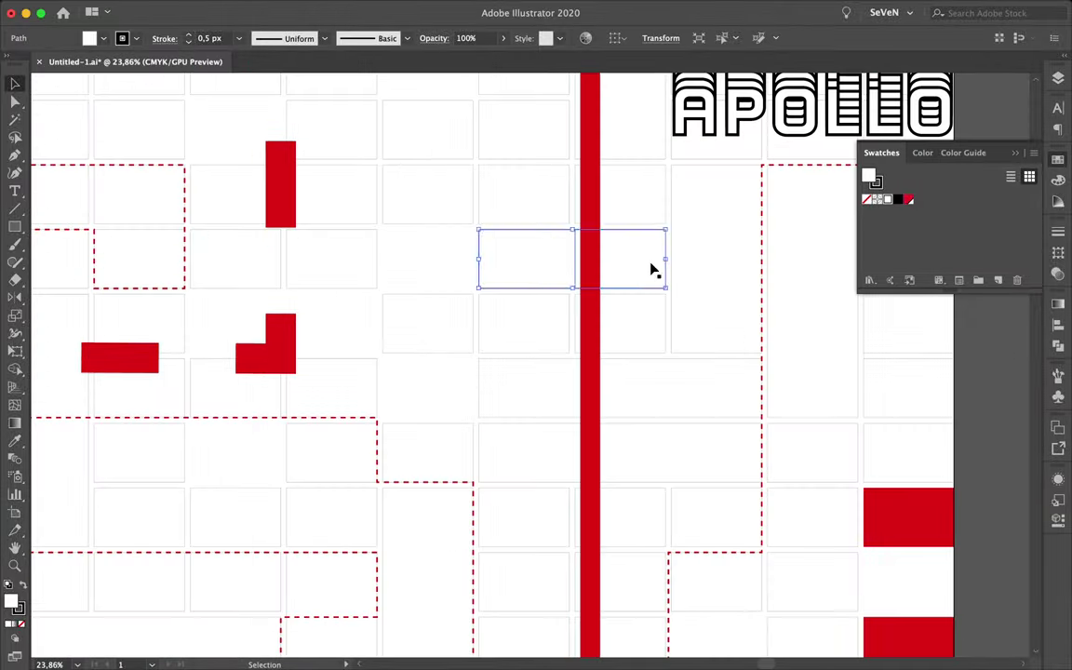
{"action": "scroll", "coordinate": [407, 212], "scroll_direction": "down", "scroll_amount": 4}
{"action": "left_click_drag", "start_coordinate": [545, 148], "coordinate": [662, 118]}
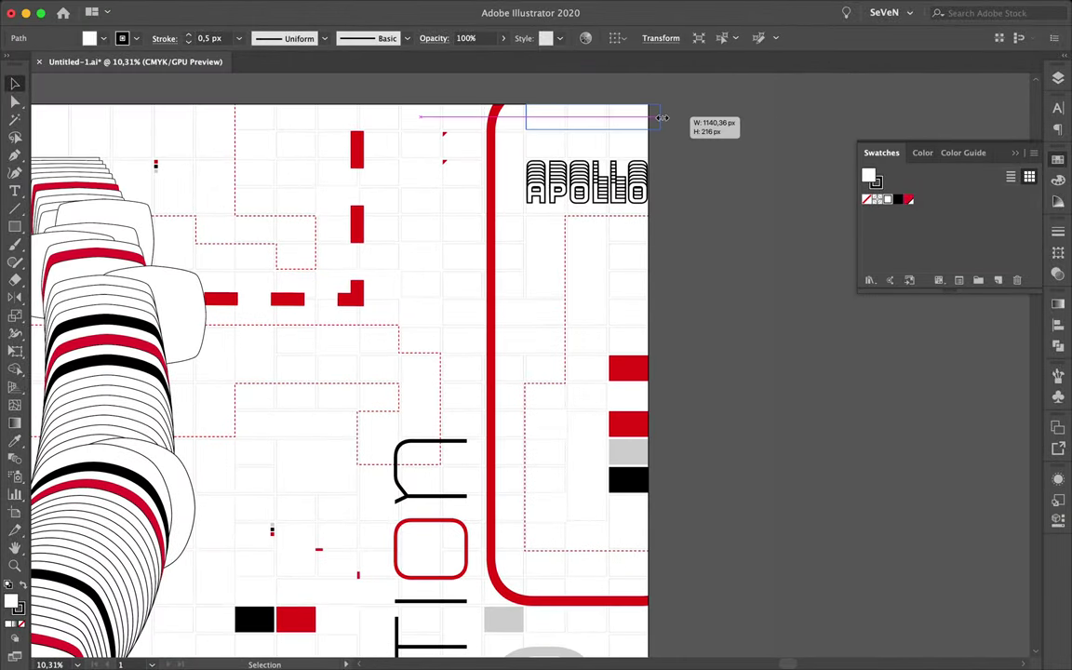
{"action": "scroll", "coordinate": [592, 120], "scroll_direction": "up", "scroll_amount": 2}
{"action": "scroll", "coordinate": [676, 165], "scroll_direction": "down", "scroll_amount": 3}
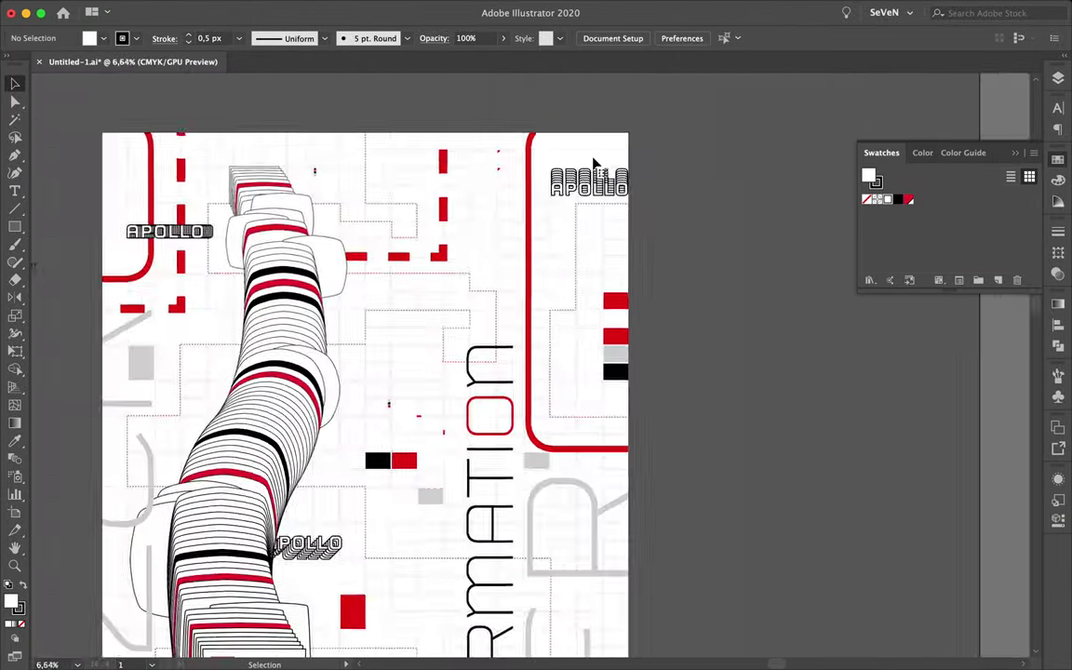
{"action": "scroll", "coordinate": [376, 125], "scroll_direction": "up", "scroll_amount": 1}
Draw an ellipse at the poster's top edge with a 70 px stroke.
{"action": "scroll", "coordinate": [421, 137], "scroll_direction": "up", "scroll_amount": 1}
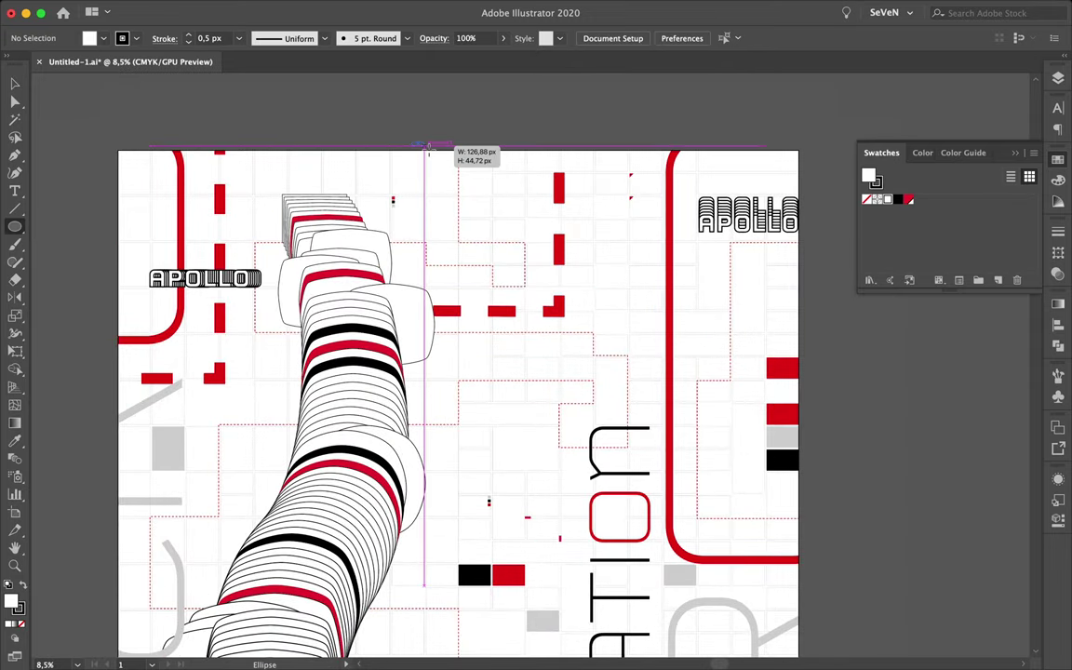
{"action": "left_click_drag", "start_coordinate": [420, 146], "coordinate": [478, 204]}
{"action": "key", "text": "v"}
{"action": "left_click_drag", "start_coordinate": [458, 119], "coordinate": [496, 135]}
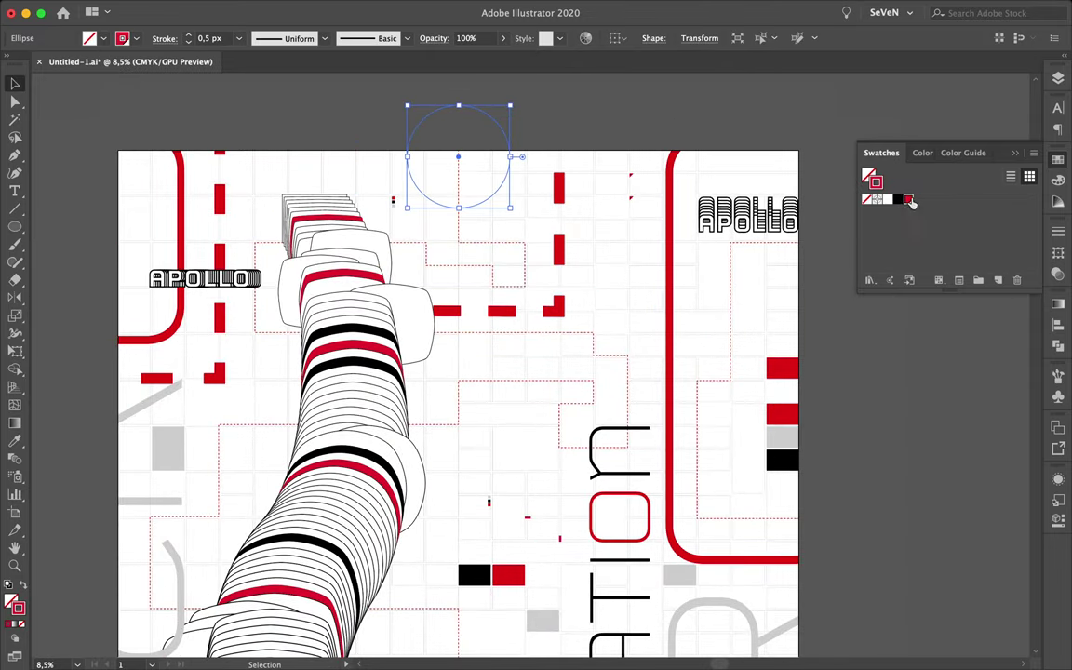
{"action": "key", "text": "ctrl+F10"}
{"action": "type", "text": "70"}
{"action": "key", "text": "Return"}
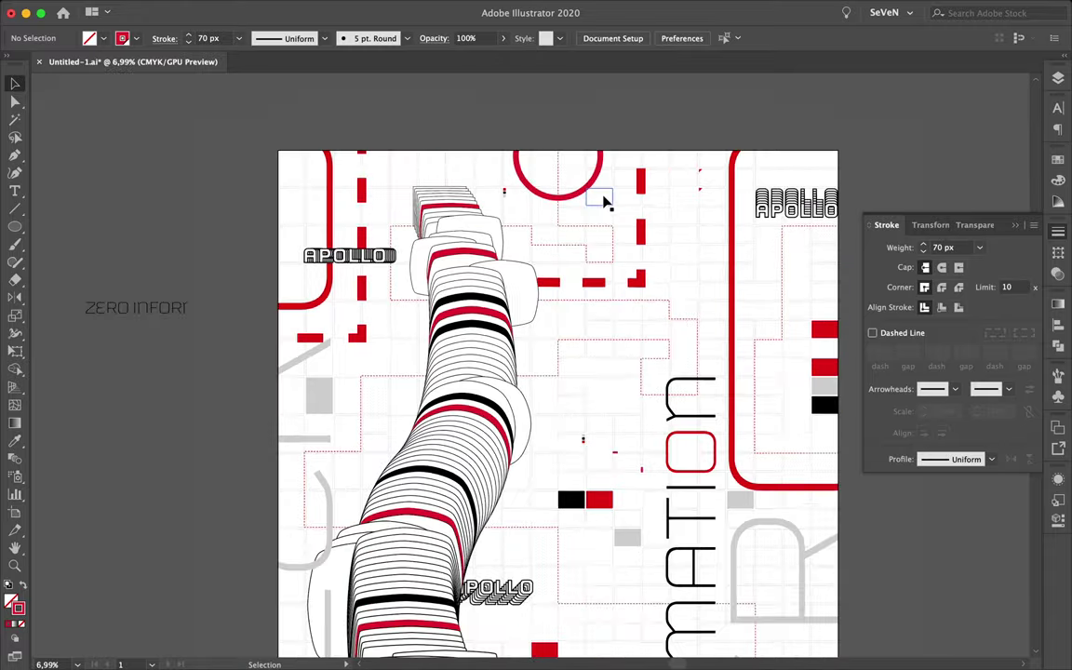
{"action": "scroll", "coordinate": [606, 204], "scroll_direction": "up", "scroll_amount": 5}
Pen-draw two crossing lines forming a red X in a grid cell.
{"action": "left_click", "coordinate": [627, 296]}
{"action": "left_click", "coordinate": [726, 234]}
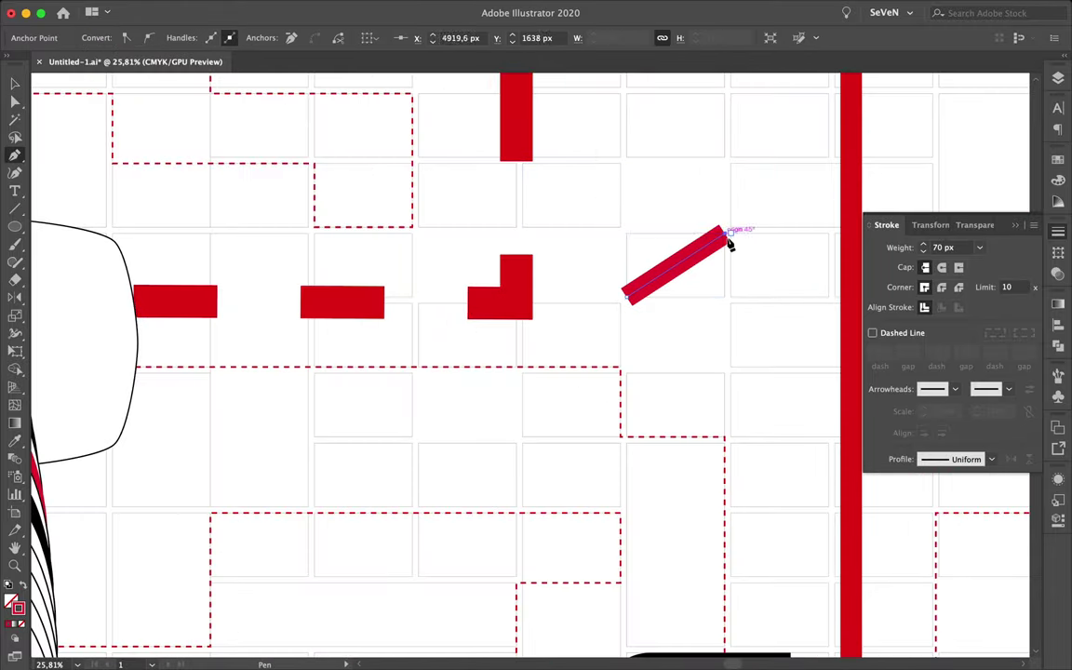
{"action": "left_click", "coordinate": [630, 231]}
{"action": "left_click", "coordinate": [723, 300]}
{"action": "scroll", "coordinate": [583, 248], "scroll_direction": "down", "scroll_amount": 3}
{"action": "key", "text": "v"}
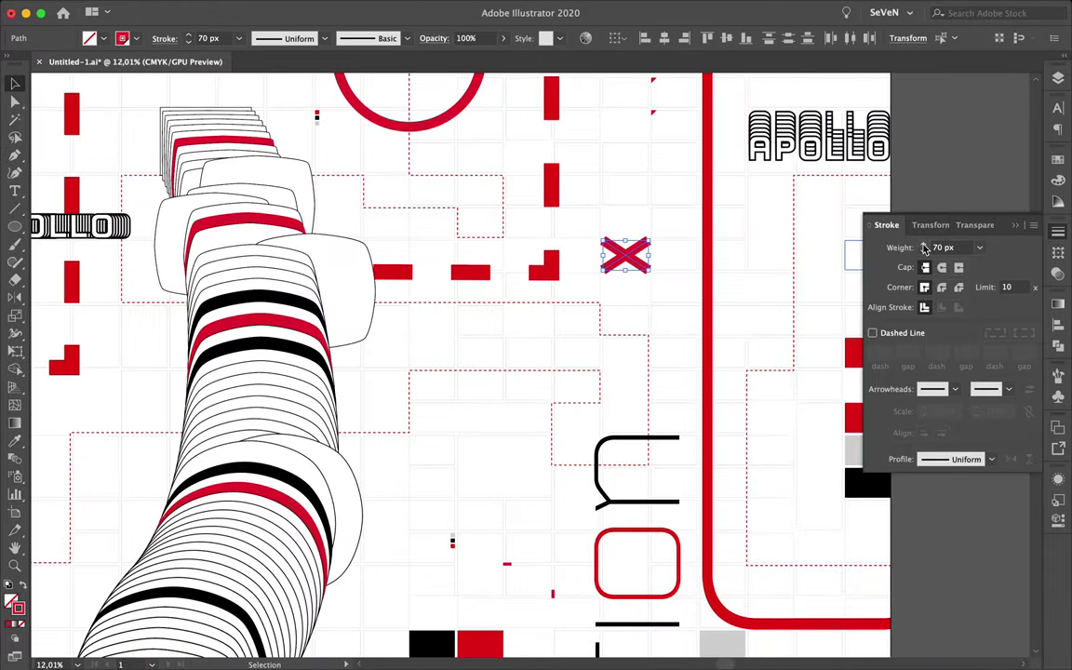
{"action": "scroll", "coordinate": [553, 252], "scroll_direction": "up", "scroll_amount": 4}
{"action": "scroll", "coordinate": [689, 240], "scroll_direction": "up", "scroll_amount": 4}
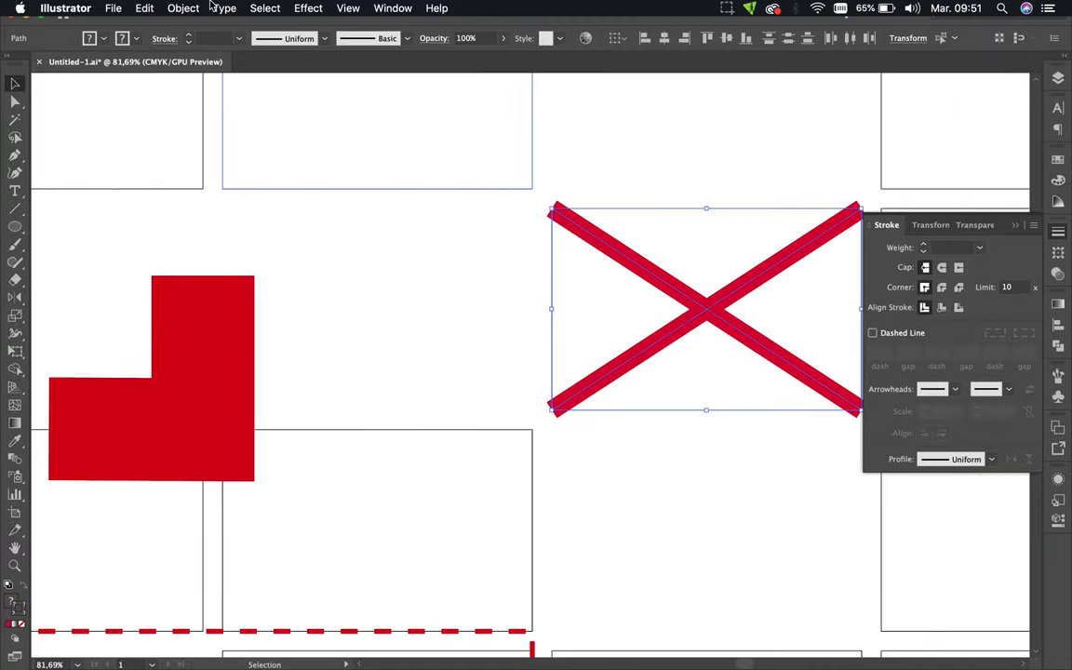
Apply a command to the red X from its context menu.
{"action": "left_click", "coordinate": [183, 7]}
{"action": "left_click", "coordinate": [376, 454]}
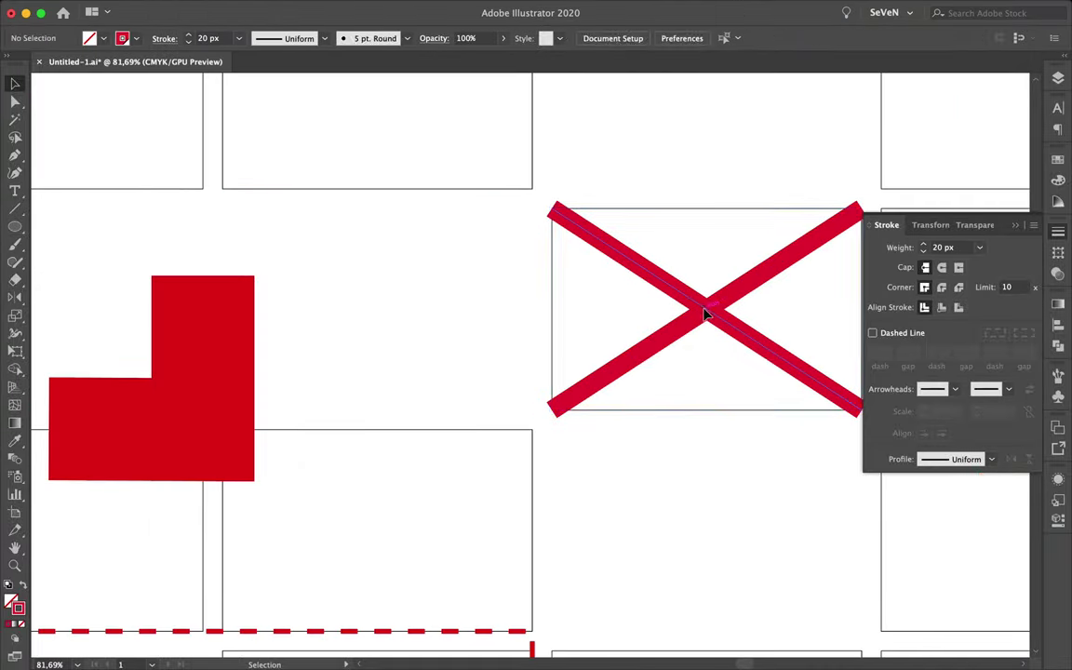
{"action": "right_click", "coordinate": [661, 229]}
{"action": "left_click", "coordinate": [715, 428]}
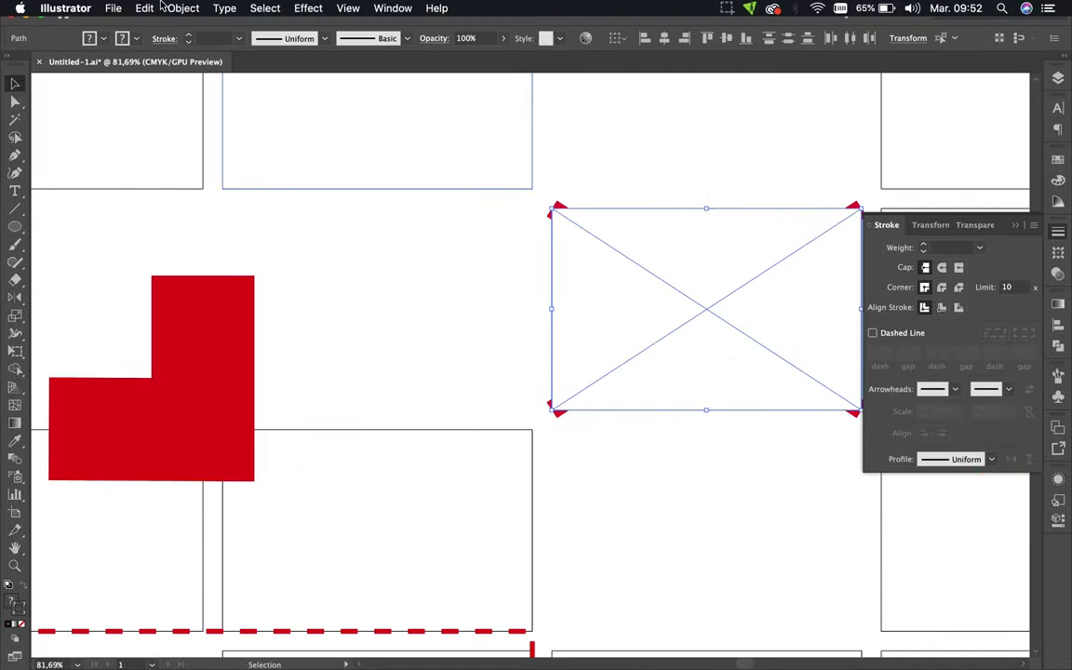
{"action": "left_click", "coordinate": [183, 8]}
{"action": "scroll", "coordinate": [637, 510], "scroll_direction": "down", "scroll_amount": 5}
{"action": "scroll", "coordinate": [637, 510], "scroll_direction": "down", "scroll_amount": 3}
{"action": "scroll", "coordinate": [636, 510], "scroll_direction": "down", "scroll_amount": 5}
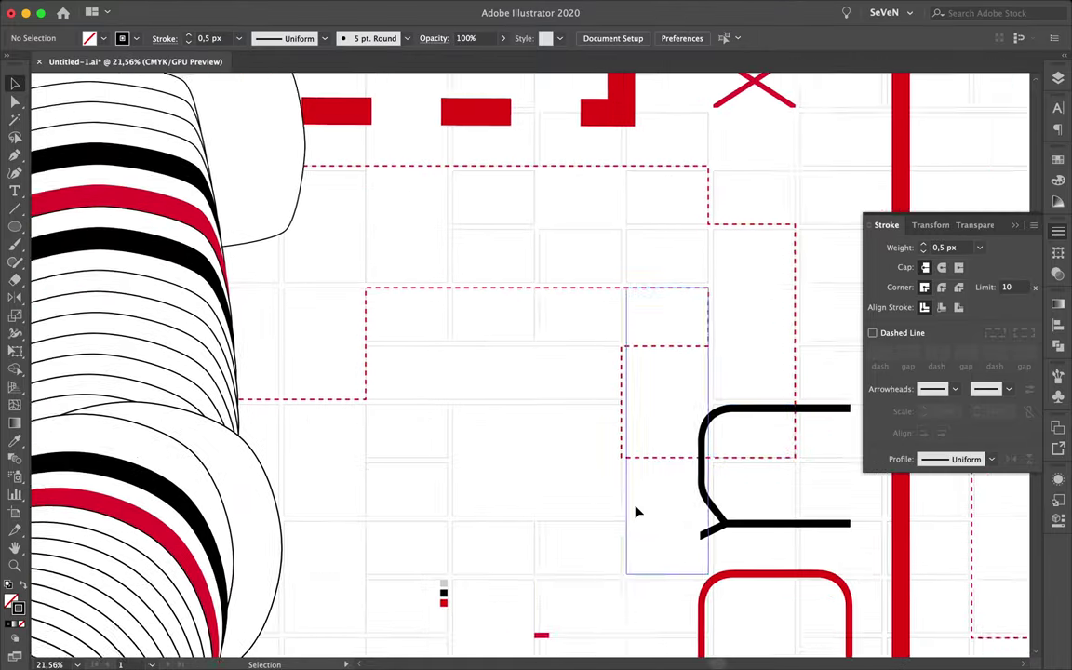
{"action": "scroll", "coordinate": [637, 510], "scroll_direction": "up", "scroll_amount": 4}
Draw a thin red vertical bar and rotate it to a 45° diagonal.
{"action": "scroll", "coordinate": [636, 510], "scroll_direction": "down", "scroll_amount": 3}
{"action": "key", "text": "m"}
{"action": "left_click_drag", "start_coordinate": [586, 371], "coordinate": [587, 470]}
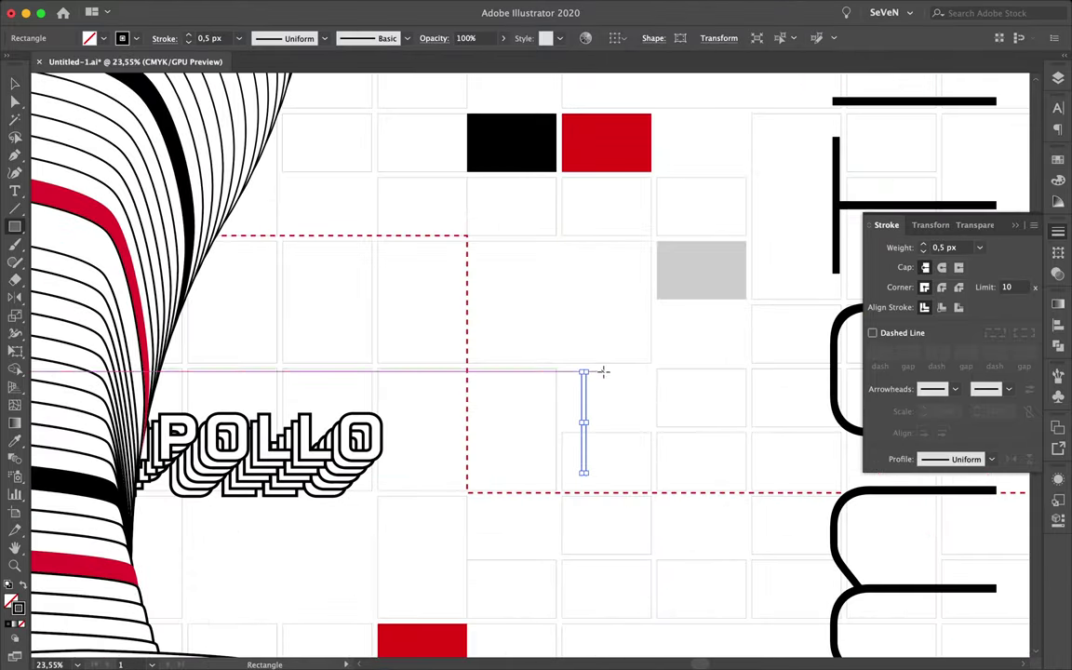
{"action": "scroll", "coordinate": [590, 402], "scroll_direction": "up", "scroll_amount": 3}
{"action": "scroll", "coordinate": [589, 402], "scroll_direction": "up", "scroll_amount": 2}
{"action": "left_click_drag", "start_coordinate": [589, 402], "coordinate": [668, 370]}
Repeat copies of the diagonal bar into a row of about 16 parallel bars, then group them.
{"action": "left_click_drag", "start_coordinate": [672, 425], "coordinate": [670, 427]}
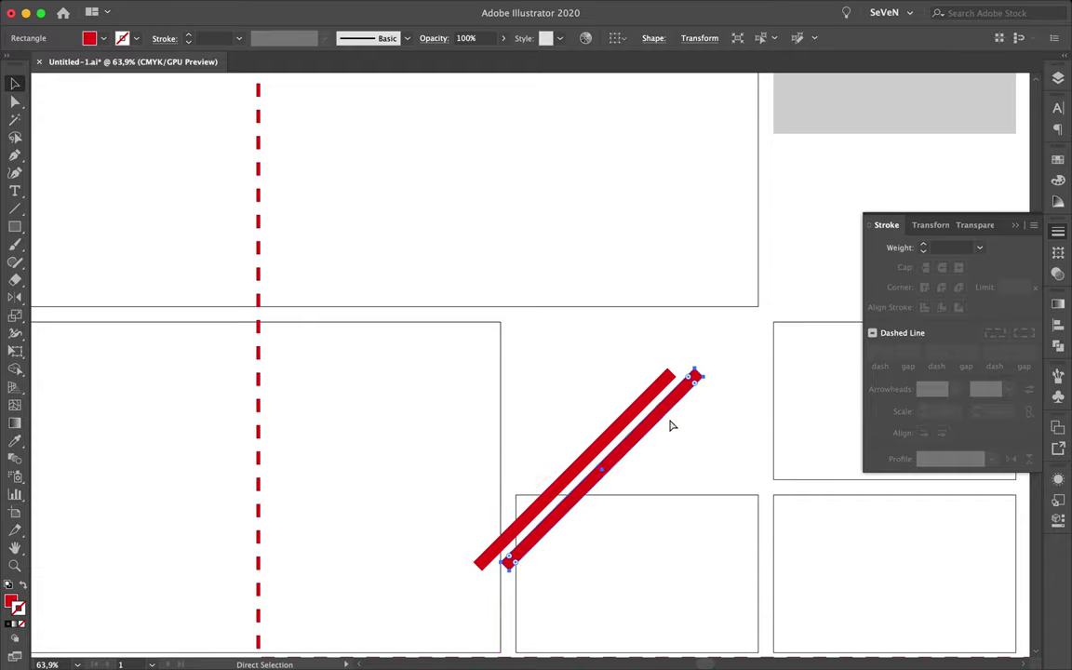
{"action": "key", "text": "ctrl+d"}
{"action": "key", "text": "ctrl+d"}
{"action": "key", "text": "ctrl+d"}
{"action": "key", "text": "ctrl+d"}
{"action": "key", "text": "ctrl+d"}
{"action": "key", "text": "ctrl+d"}
{"action": "scroll", "coordinate": [672, 426], "scroll_direction": "down", "scroll_amount": 3}
{"action": "scroll", "coordinate": [672, 427], "scroll_direction": "down", "scroll_amount": 2}
{"action": "key", "text": "ctrl+g"}
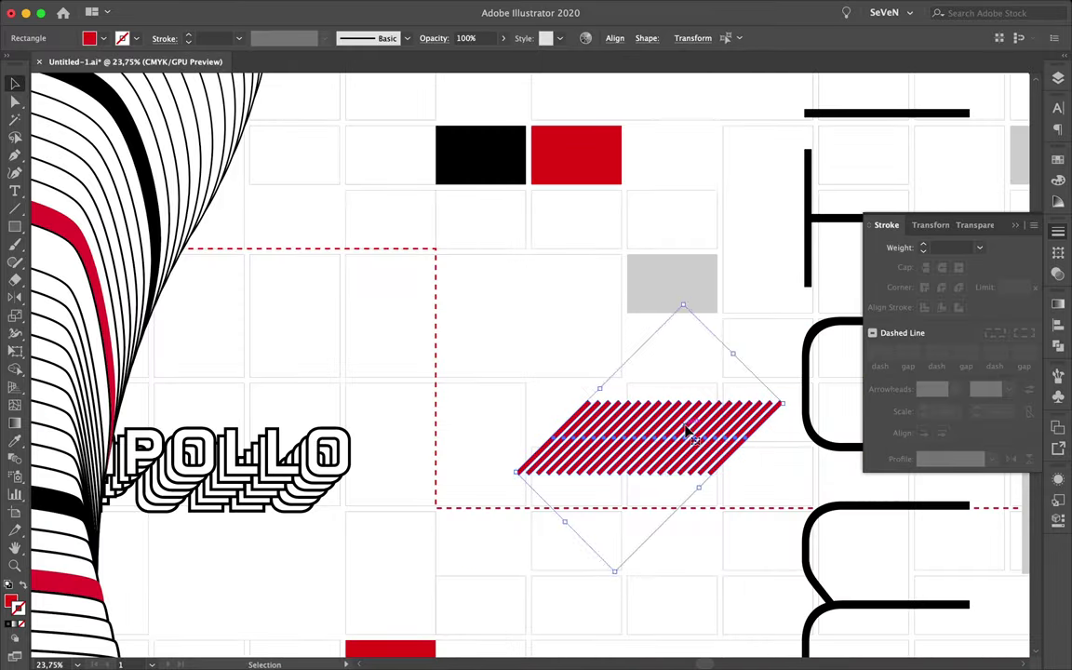
{"action": "scroll", "coordinate": [452, 344], "scroll_direction": "up", "scroll_amount": 3}
{"action": "scroll", "coordinate": [452, 344], "scroll_direction": "up", "scroll_amount": 5}
Draw a square with no fill colour over the diagonal red bars.
{"action": "key", "text": "m"}
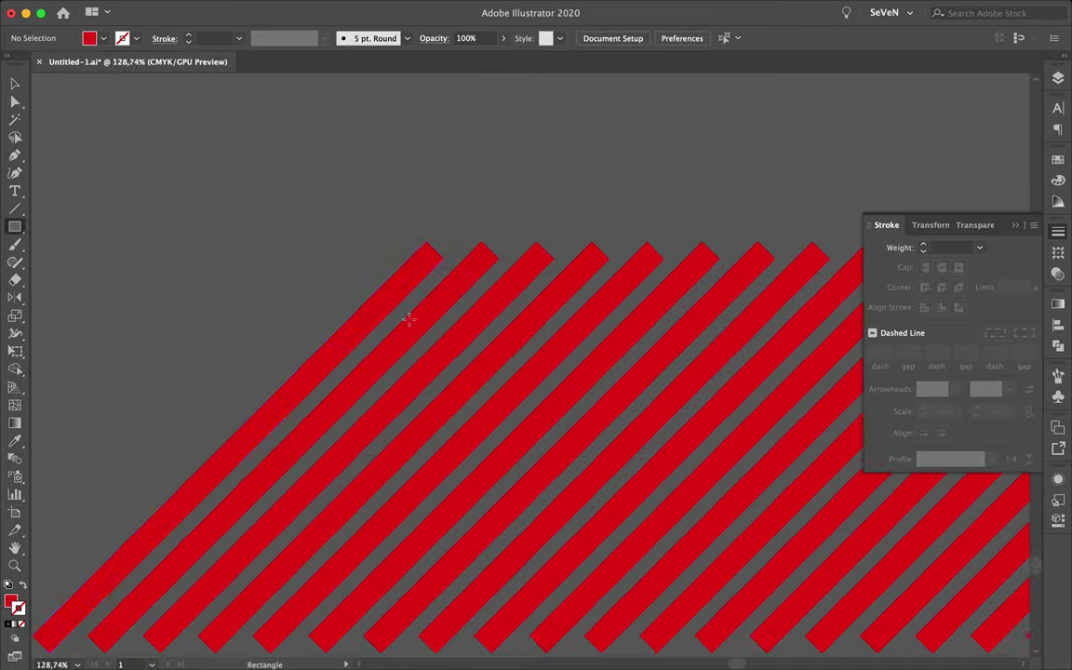
{"action": "left_click_drag", "start_coordinate": [388, 317], "coordinate": [518, 410]}
{"action": "left_click_drag", "start_coordinate": [559, 491], "coordinate": [559, 491]}
{"action": "scroll", "coordinate": [559, 491], "scroll_direction": "up", "scroll_amount": 3}
{"action": "key", "text": "shift+x"}
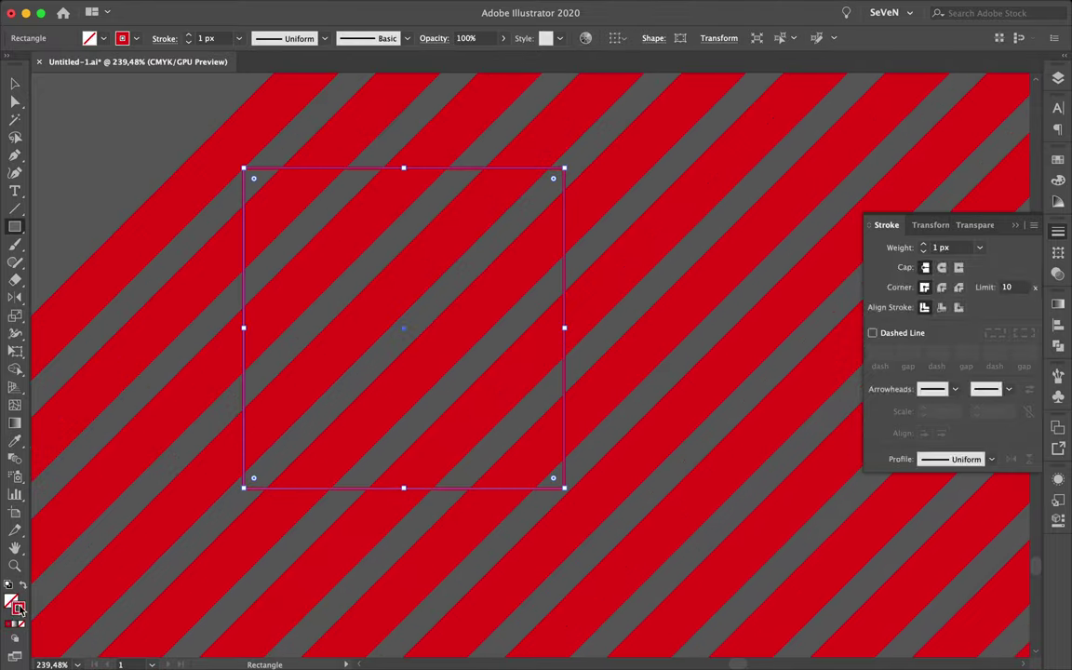
{"action": "scroll", "coordinate": [559, 488], "scroll_direction": "up", "scroll_amount": 5}
{"action": "key", "text": "v"}
{"action": "left_click_drag", "start_coordinate": [649, 489], "coordinate": [663, 494]}
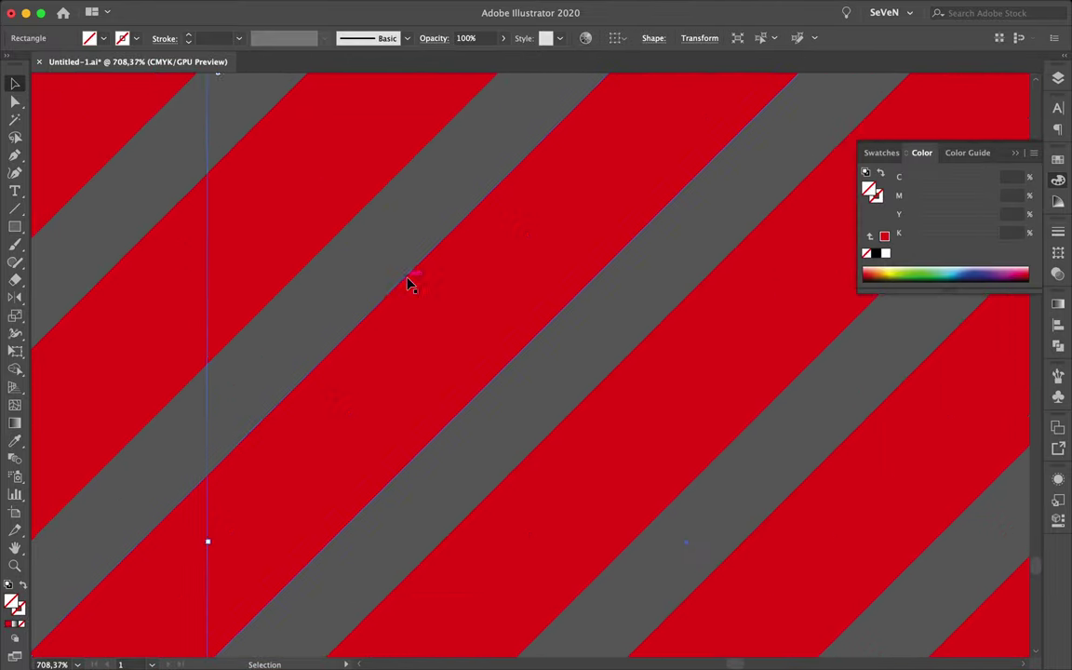
{"action": "scroll", "coordinate": [409, 282], "scroll_direction": "down", "scroll_amount": 5}
{"action": "scroll", "coordinate": [409, 282], "scroll_direction": "down", "scroll_amount": 5}
Expand the striped group and crop the stripes to the square with Pathfinder.
{"action": "left_click", "coordinate": [181, 10]}
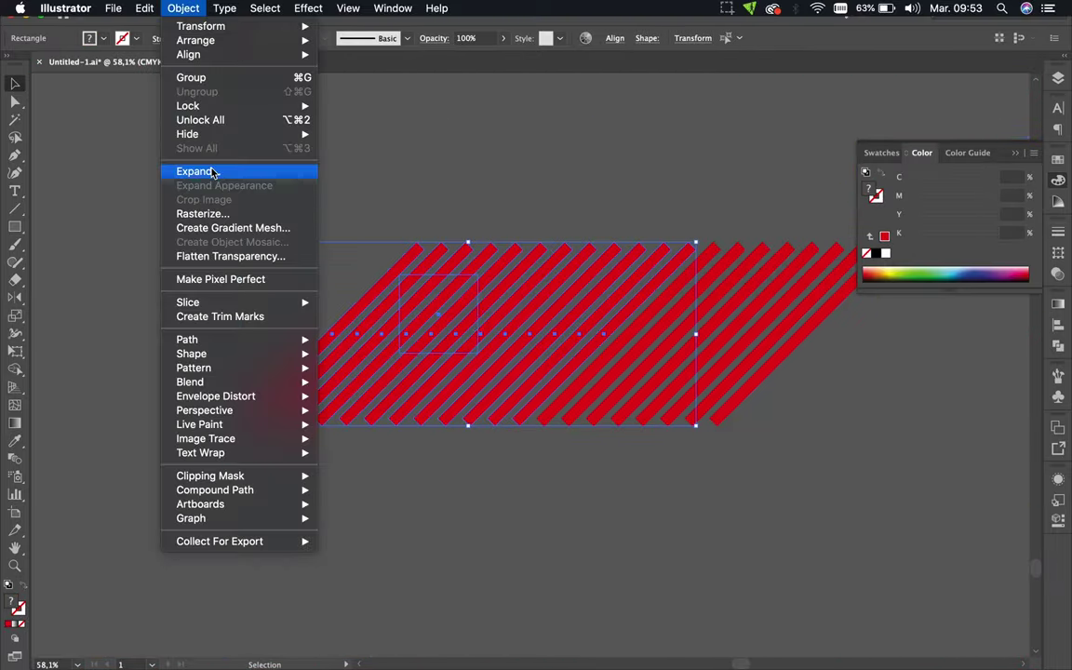
{"action": "left_click", "coordinate": [210, 171]}
{"action": "key", "text": "ctrl+shift+F9"}
{"action": "key", "text": "ctrl+7"}
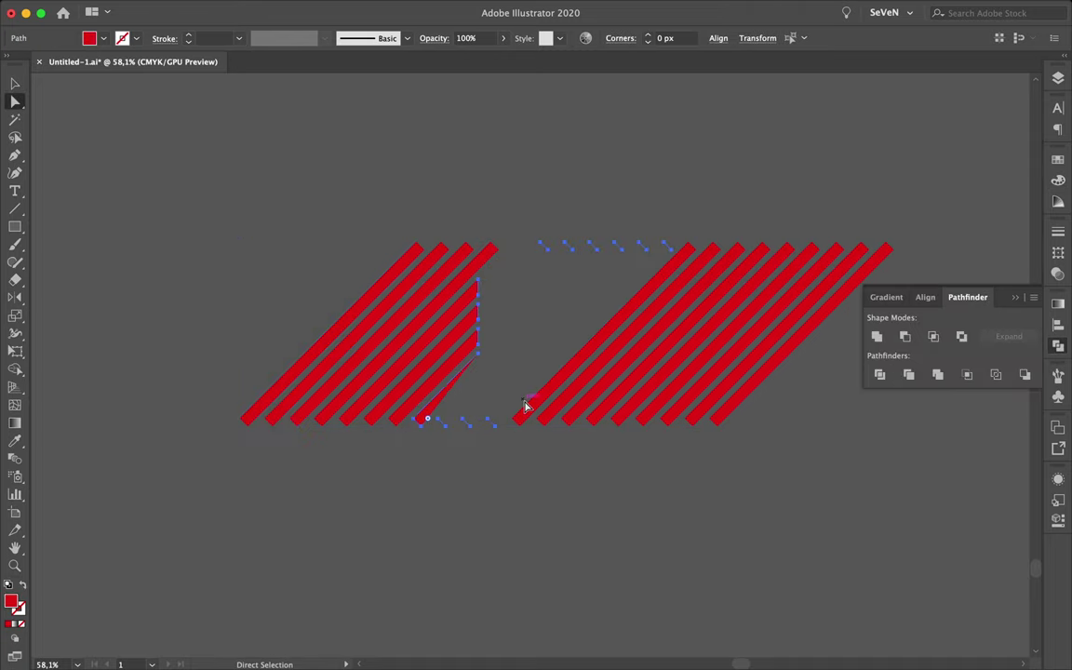
{"action": "left_click", "coordinate": [251, 377]}
Make a pattern from the striped square and set the tile width to 120 px.
{"action": "scroll", "coordinate": [506, 269], "scroll_direction": "up", "scroll_amount": 5}
{"action": "left_click", "coordinate": [456, 419]}
{"action": "left_click", "coordinate": [182, 7]}
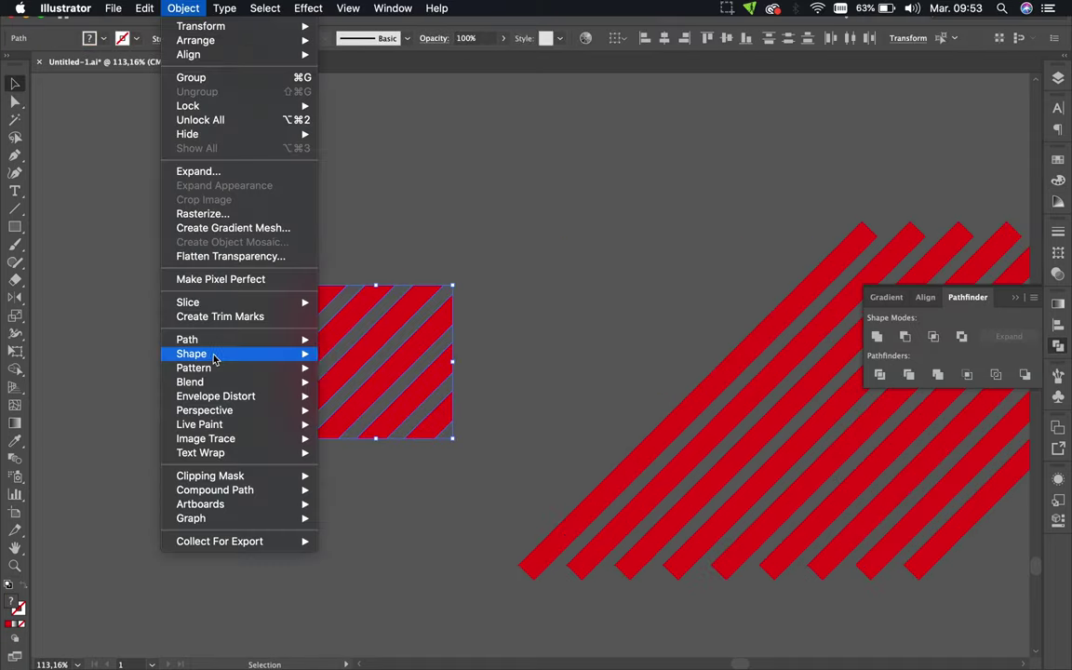
{"action": "left_click", "coordinate": [335, 371]}
{"action": "left_click", "coordinate": [678, 371]}
{"action": "left_click", "coordinate": [175, 418]}
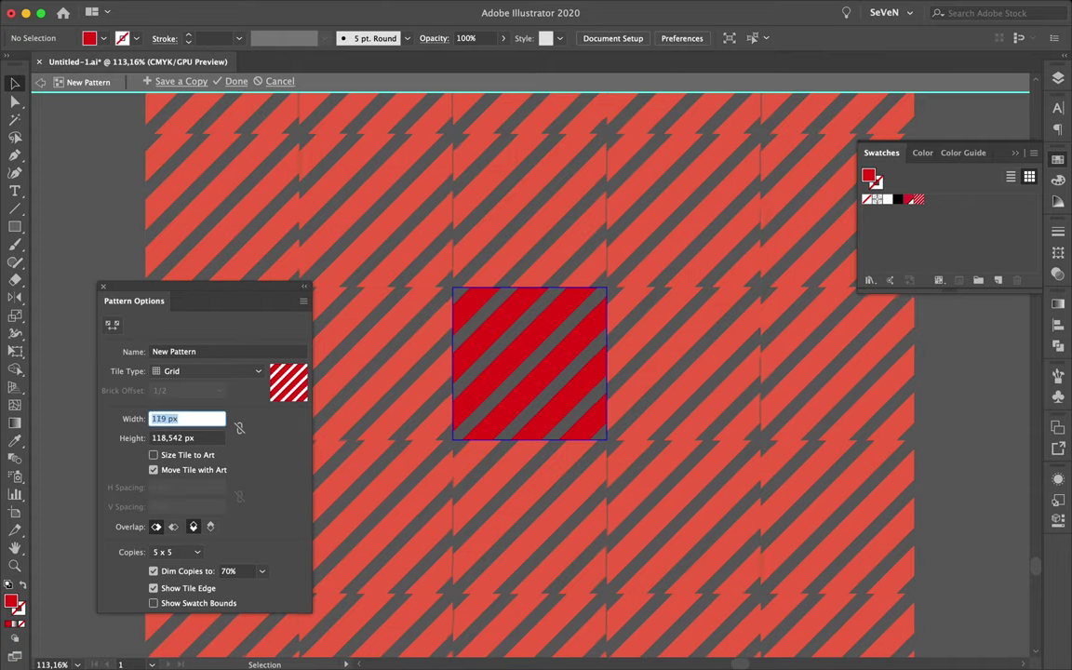
{"action": "type", "text": "120"}
{"action": "left_click", "coordinate": [196, 436]}
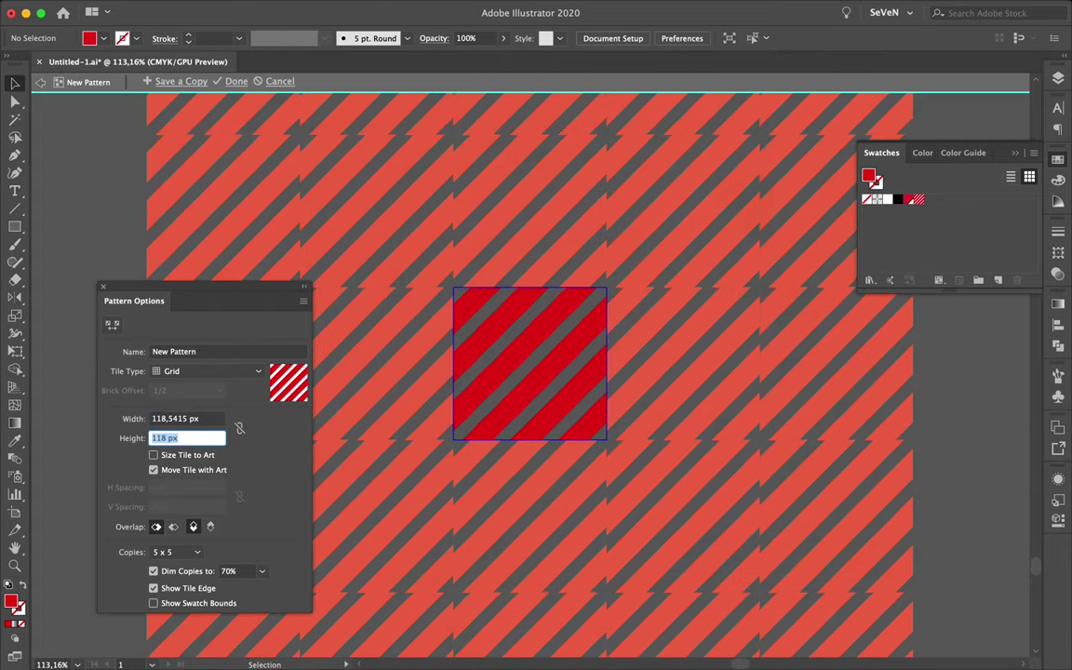
{"action": "scroll", "coordinate": [445, 337], "scroll_direction": "down", "scroll_amount": 3}
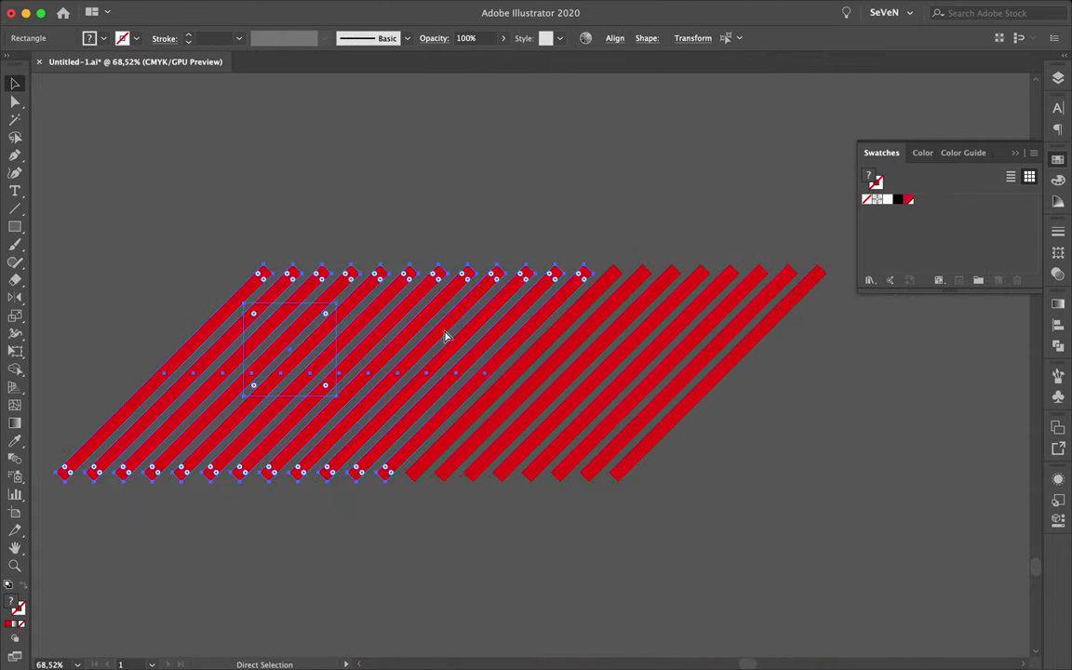
Enlarge the cropping square to about 129 px, recrop, and make the pattern again.
{"action": "key", "text": "v"}
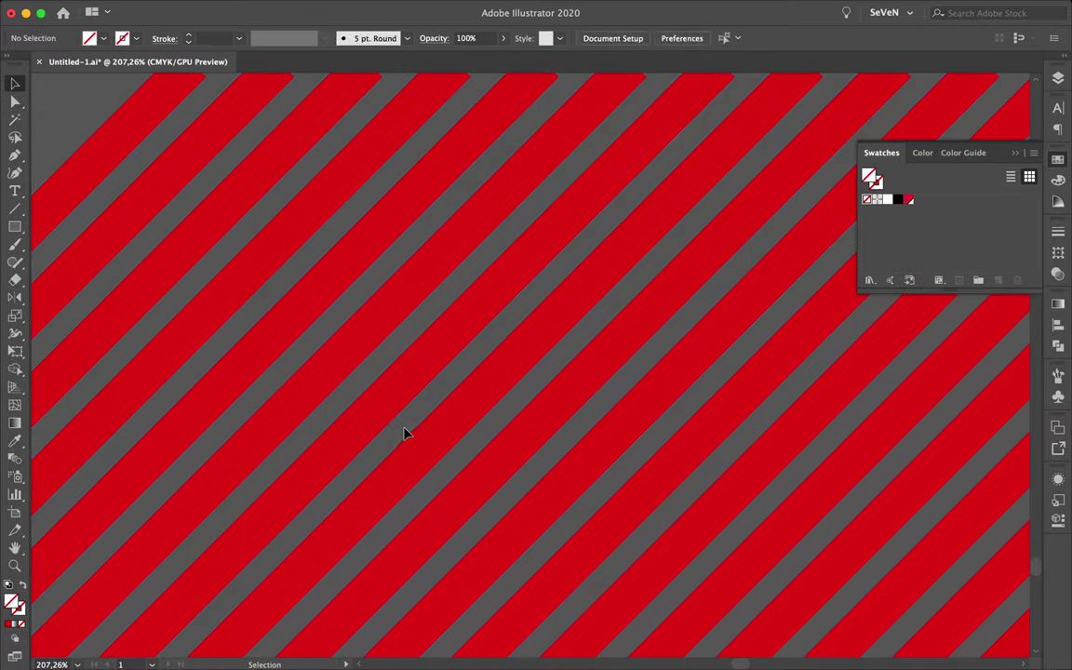
{"action": "left_click_drag", "start_coordinate": [398, 445], "coordinate": [430, 475]}
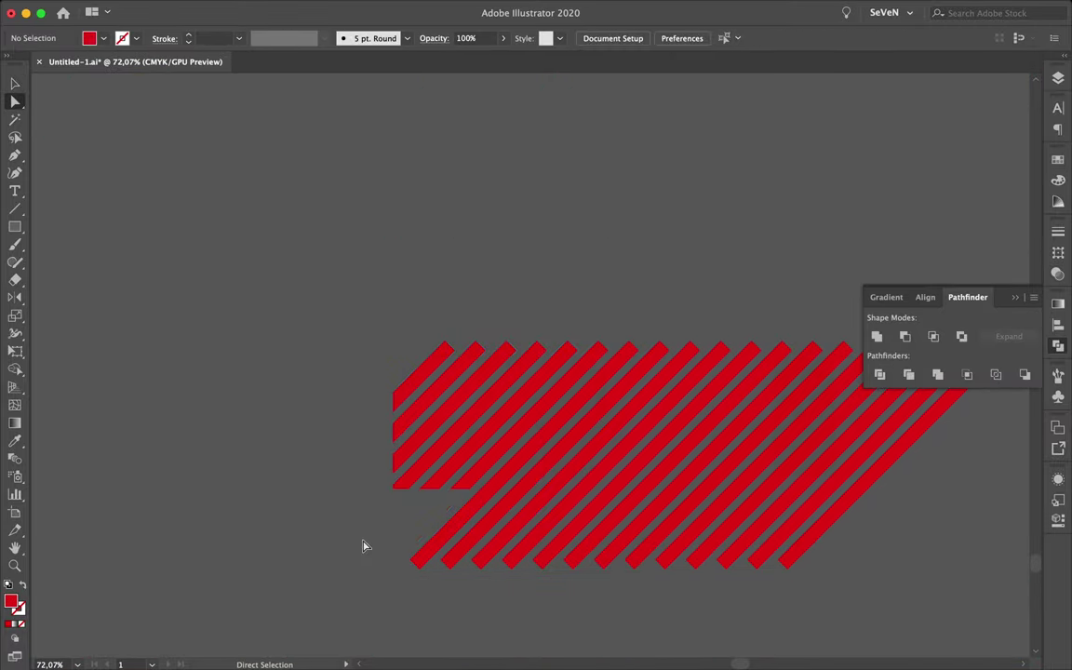
{"action": "left_click", "coordinate": [201, 8]}
{"action": "left_click", "coordinate": [349, 368]}
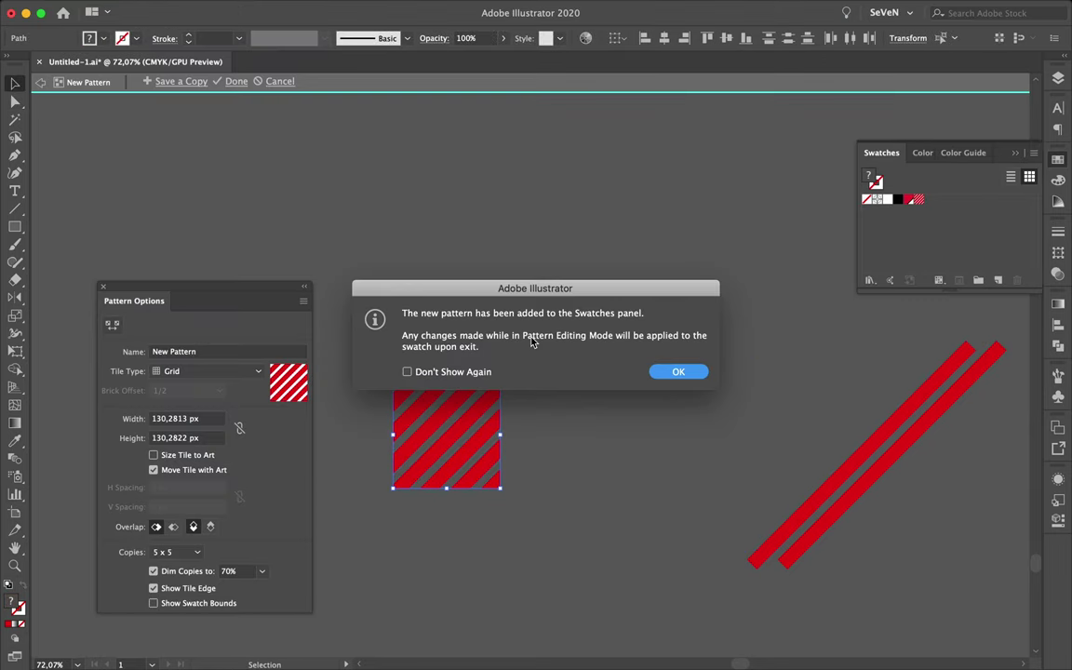
{"action": "left_click", "coordinate": [687, 372]}
Set the pattern tile to 130 px high and 112 px wide.
{"action": "double_click", "coordinate": [205, 439]}
{"action": "type", "text": "130"}
{"action": "key", "text": "Return"}
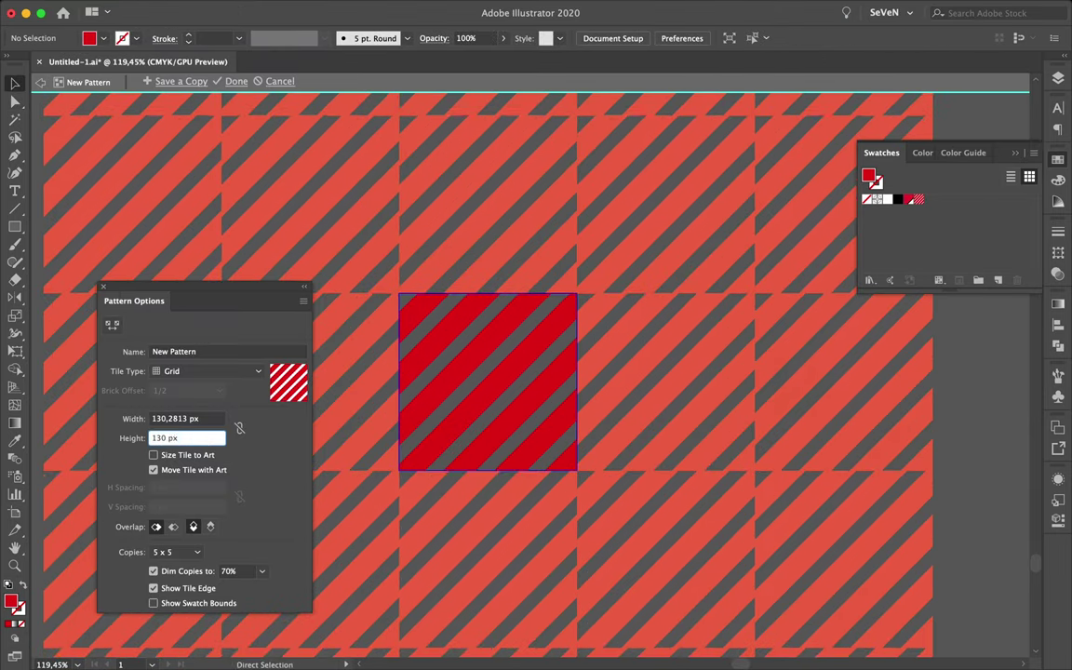
{"action": "type", "text": "114112"}
{"action": "key", "text": "Return"}
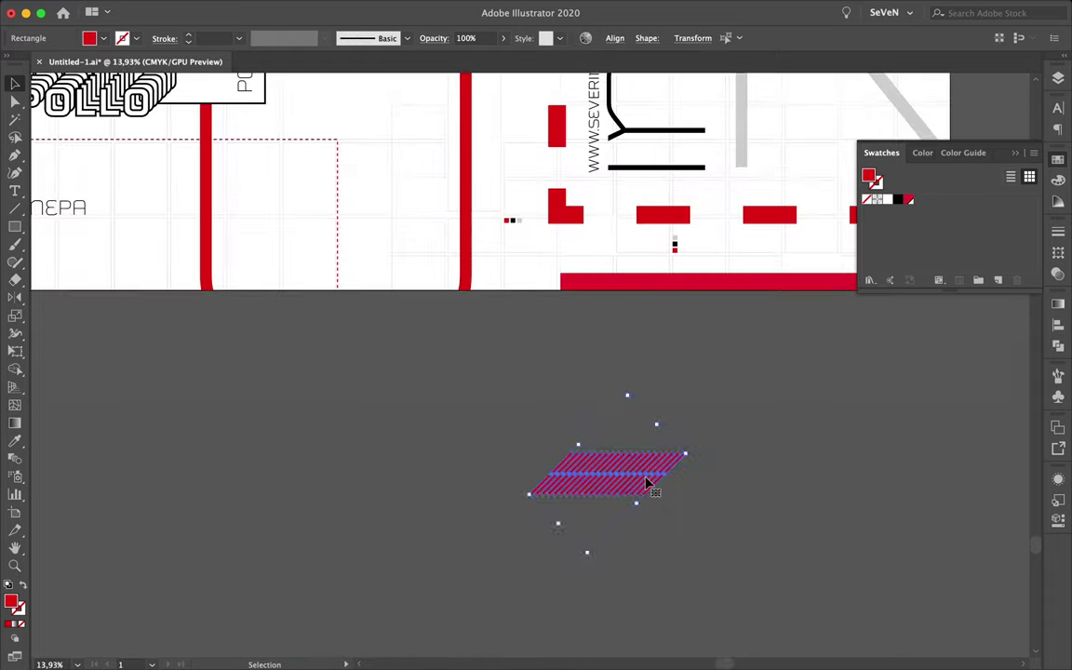
Move the stripes below the poster, send them behind the red bar, and clip them inside a rectangle.
{"action": "left_click_drag", "start_coordinate": [641, 479], "coordinate": [469, 240]}
{"action": "right_click", "coordinate": [400, 236]}
{"action": "left_click", "coordinate": [601, 458]}
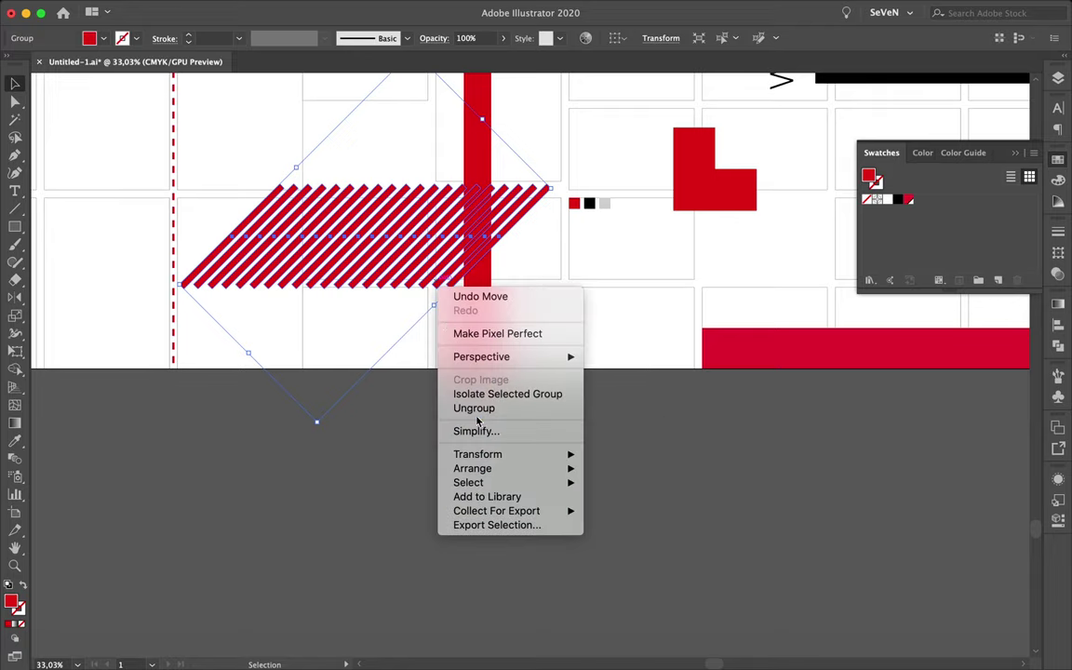
{"action": "scroll", "coordinate": [364, 196], "scroll_direction": "up", "scroll_amount": 3}
{"action": "left_click", "coordinate": [365, 196], "text": "shift"}
{"action": "left_click", "coordinate": [183, 7]}
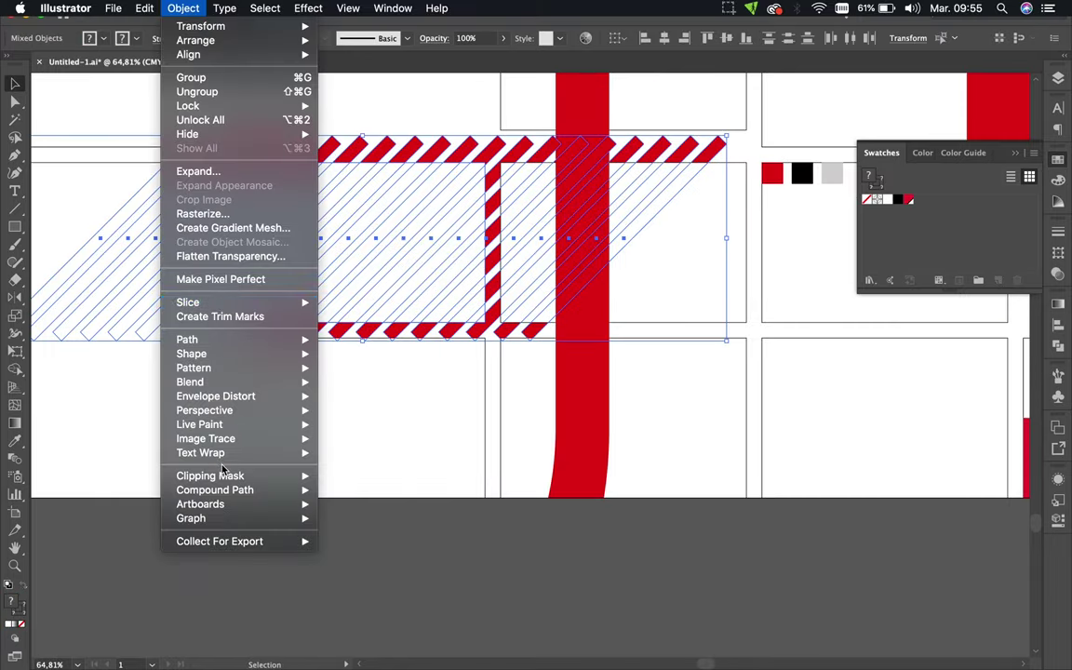
{"action": "left_click", "coordinate": [354, 476]}
{"action": "scroll", "coordinate": [402, 579], "scroll_direction": "down", "scroll_amount": 5}
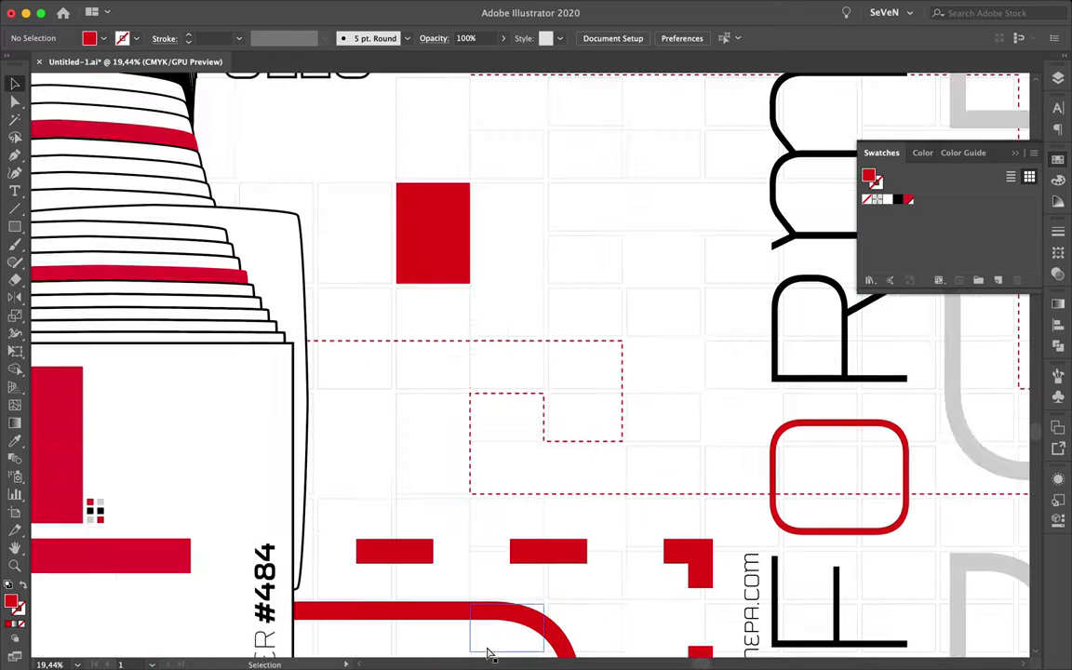
Position and stretch the striped hatch group over the red dashed box.
{"action": "left_click_drag", "start_coordinate": [488, 654], "coordinate": [433, 403]}
{"action": "scroll", "coordinate": [433, 402], "scroll_direction": "up", "scroll_amount": 5}
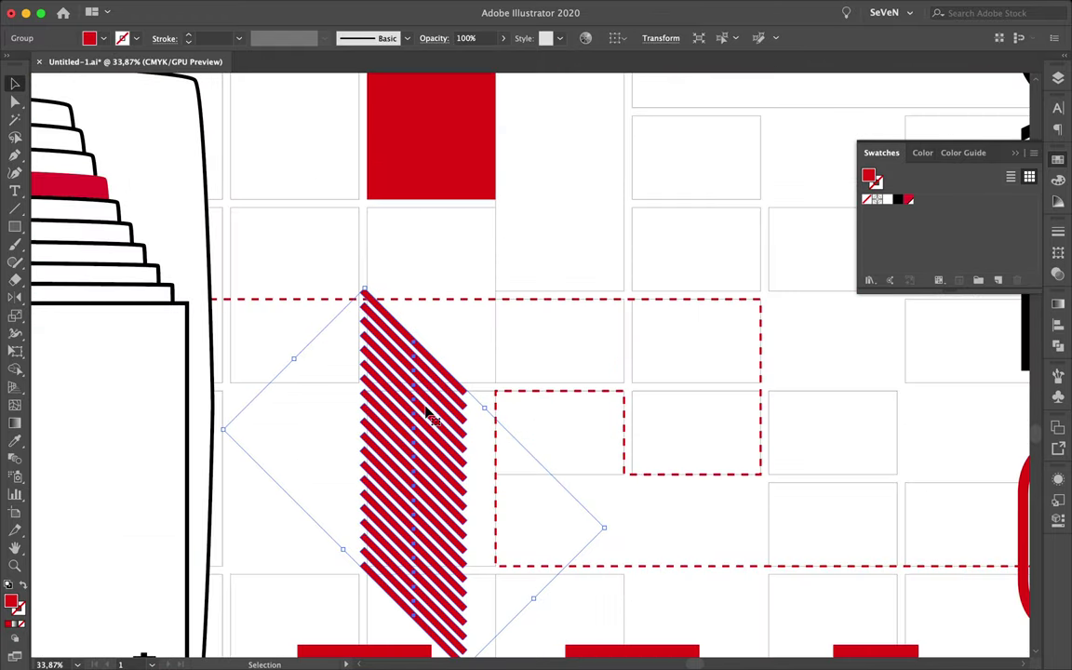
{"action": "scroll", "coordinate": [427, 417], "scroll_direction": "down", "scroll_amount": 3}
{"action": "scroll", "coordinate": [471, 566], "scroll_direction": "down", "scroll_amount": 2}
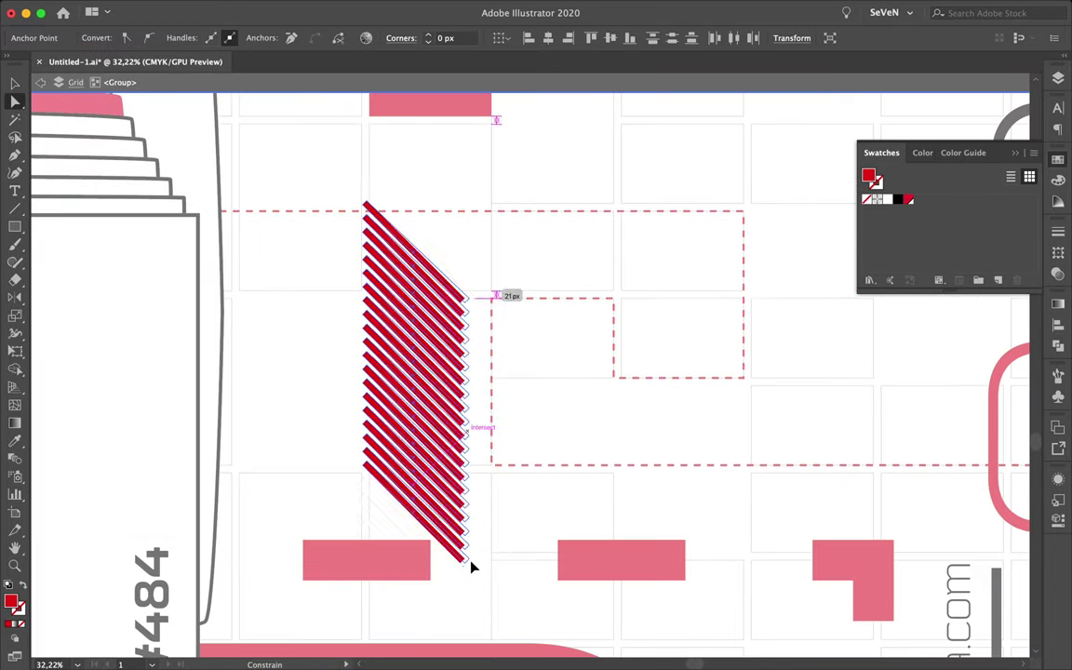
{"action": "left_click_drag", "start_coordinate": [485, 572], "coordinate": [532, 619]}
{"action": "key", "text": "v"}
{"action": "left_click_drag", "start_coordinate": [452, 351], "coordinate": [463, 355]}
{"action": "left_click", "coordinate": [394, 366]}
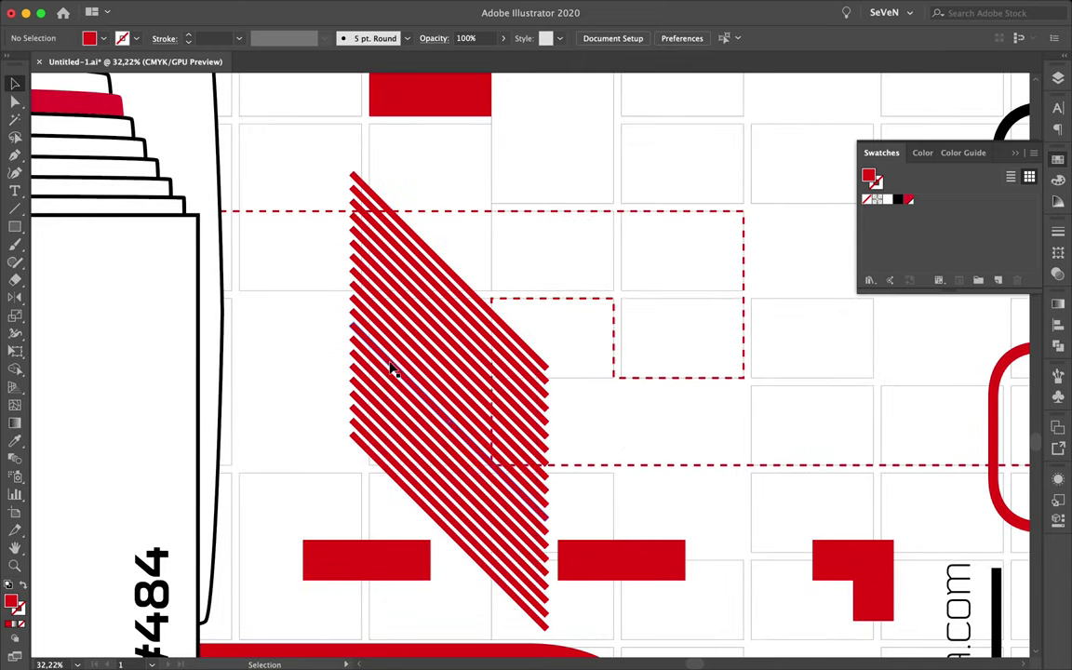
Ungroup the hatch lines, send them to back, and clip them inside the red dashed box.
{"action": "right_click", "coordinate": [408, 401]}
{"action": "left_click", "coordinate": [441, 520]}
{"action": "key", "text": "ctrl+shift+bracketleft"}
{"action": "right_click", "coordinate": [403, 374]}
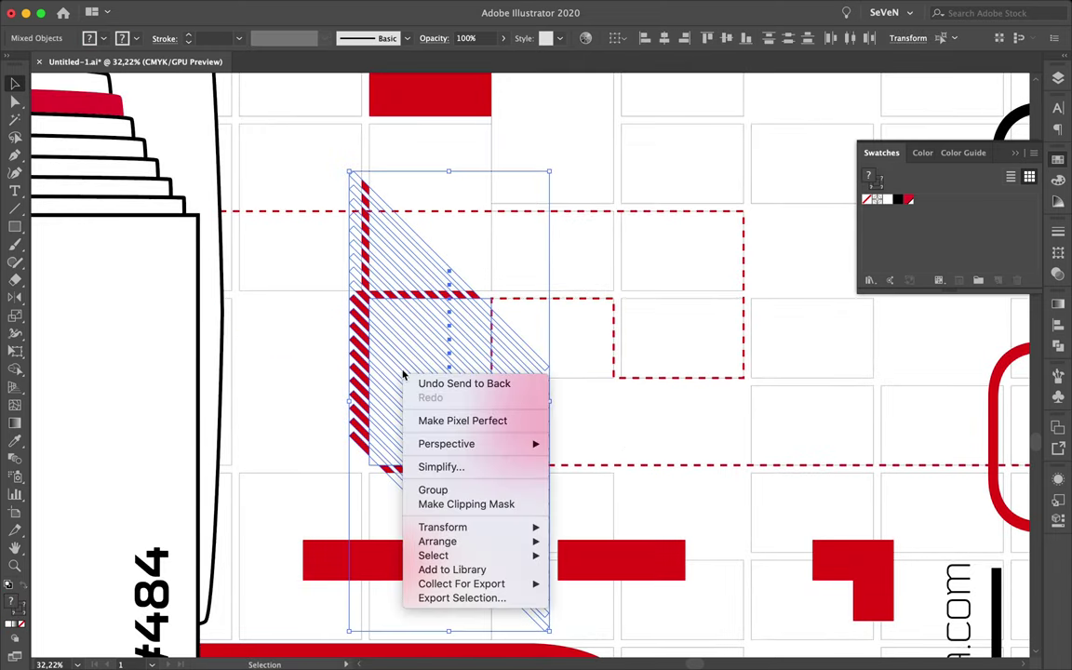
{"action": "left_click", "coordinate": [466, 503]}
{"action": "scroll", "coordinate": [277, 334], "scroll_direction": "down", "scroll_amount": 5}
Alt-drag copies of the small red triangle into two dashed-box corners.
{"action": "scroll", "coordinate": [277, 334], "scroll_direction": "down", "scroll_amount": 5}
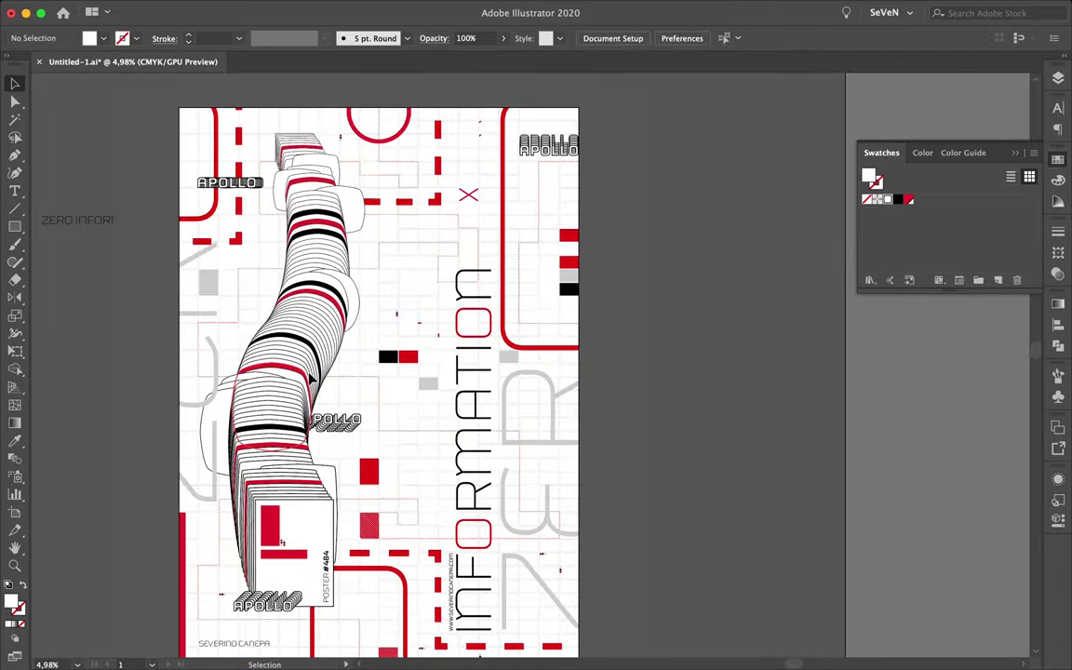
{"action": "scroll", "coordinate": [402, 220], "scroll_direction": "up", "scroll_amount": 3}
{"action": "scroll", "coordinate": [402, 221], "scroll_direction": "down", "scroll_amount": 1}
{"action": "scroll", "coordinate": [397, 218], "scroll_direction": "up", "scroll_amount": 2}
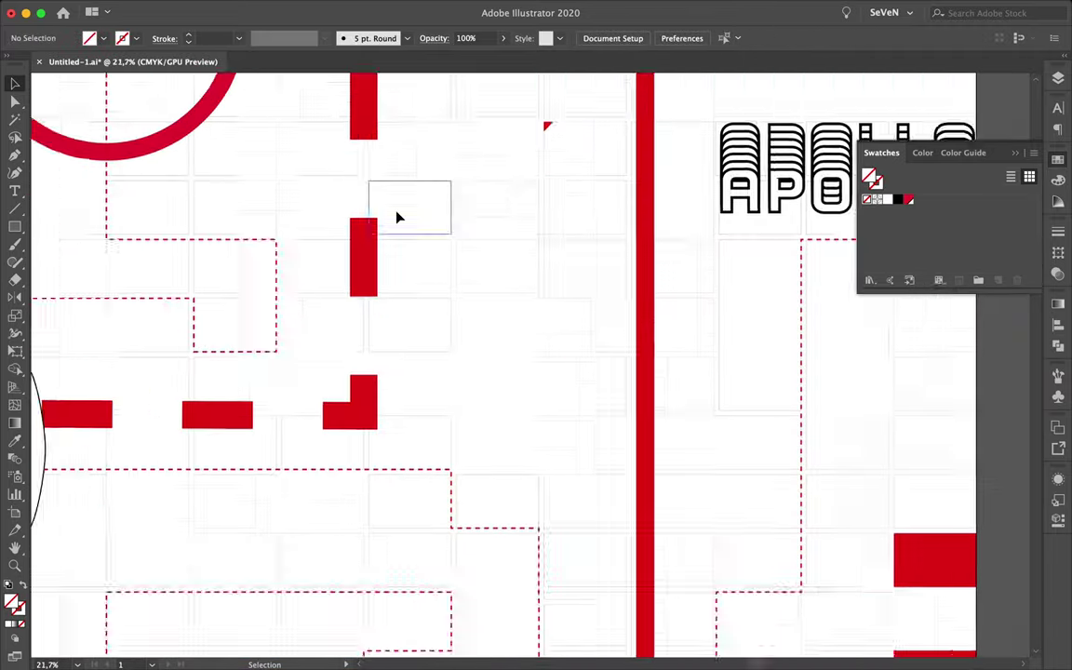
{"action": "scroll", "coordinate": [504, 191], "scroll_direction": "down", "scroll_amount": 2}
{"action": "scroll", "coordinate": [503, 191], "scroll_direction": "up", "scroll_amount": 2}
{"action": "left_click", "coordinate": [416, 227]}
{"action": "scroll", "coordinate": [454, 276], "scroll_direction": "up", "scroll_amount": 1}
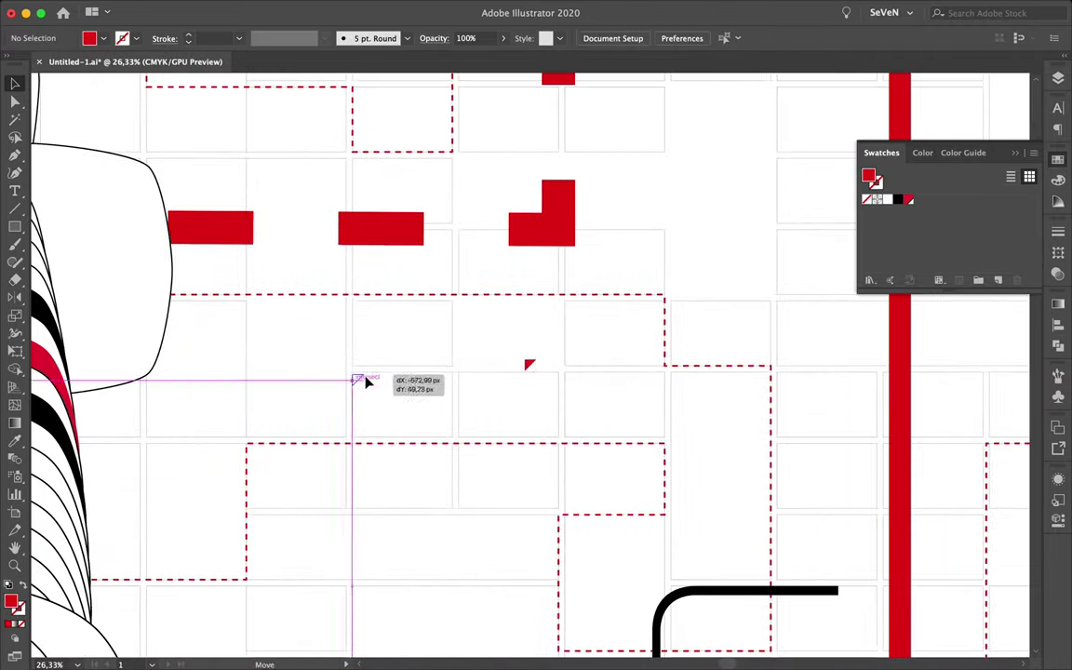
{"action": "scroll", "coordinate": [366, 381], "scroll_direction": "up", "scroll_amount": 5}
{"action": "left_click_drag", "start_coordinate": [366, 382], "coordinate": [317, 365]}
{"action": "mouse_move", "coordinate": [652, 456]}
{"action": "left_mouse_down"}
{"action": "mouse_move", "coordinate": [738, 617]}
{"action": "mouse_move", "coordinate": [807, 630]}
{"action": "mouse_move", "coordinate": [291, 566]}
{"action": "left_mouse_up"}
Move another red triangle into a box corner and show the Layers panel.
{"action": "scroll", "coordinate": [703, 600], "scroll_direction": "up", "scroll_amount": 2}
{"action": "scroll", "coordinate": [701, 651], "scroll_direction": "down", "scroll_amount": 5}
{"action": "scroll", "coordinate": [678, 173], "scroll_direction": "up", "scroll_amount": 3}
{"action": "scroll", "coordinate": [372, 562], "scroll_direction": "down", "scroll_amount": 5}
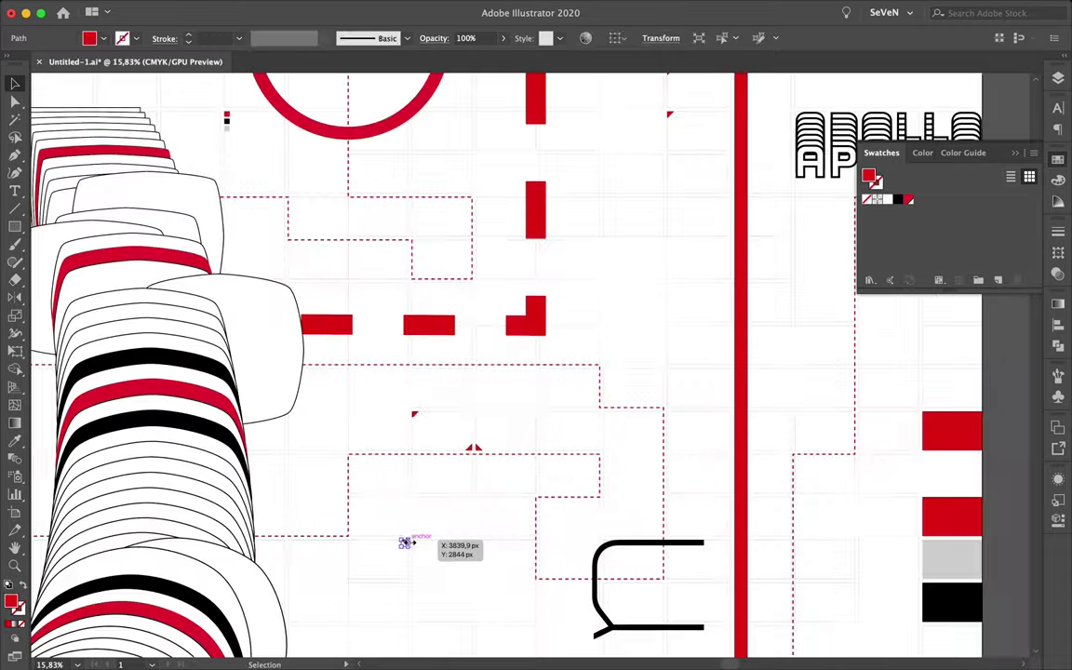
{"action": "scroll", "coordinate": [536, 480], "scroll_direction": "up", "scroll_amount": 2}
{"action": "scroll", "coordinate": [535, 481], "scroll_direction": "up", "scroll_amount": 3}
{"action": "left_click_drag", "start_coordinate": [633, 562], "coordinate": [687, 445]}
{"action": "scroll", "coordinate": [687, 445], "scroll_direction": "down", "scroll_amount": 3}
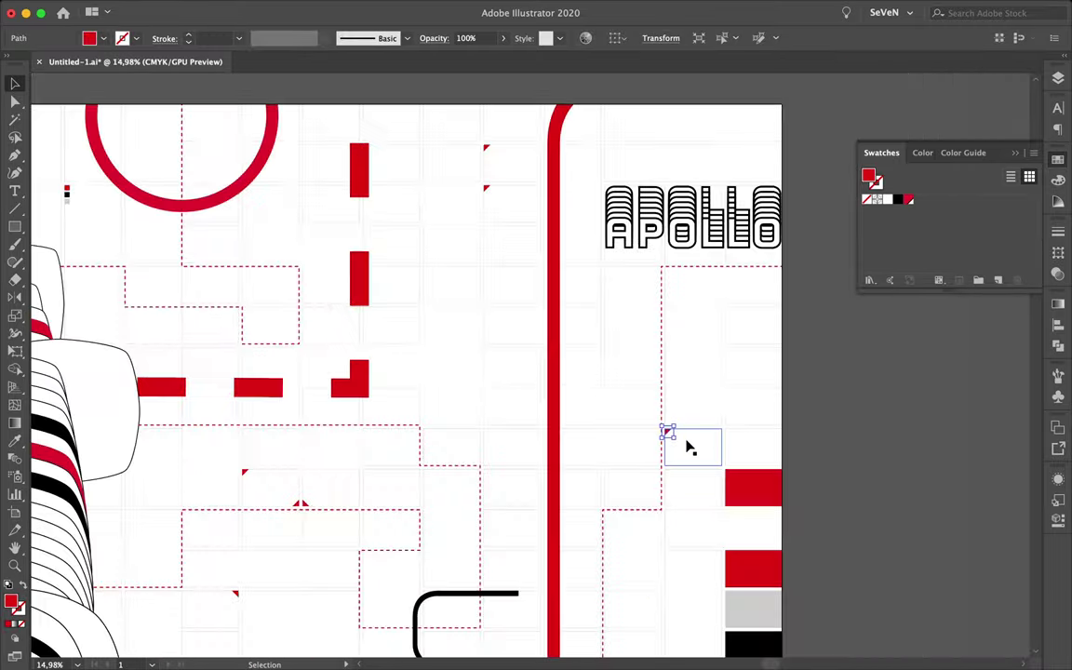
{"action": "scroll", "coordinate": [512, 338], "scroll_direction": "up", "scroll_amount": 1}
{"action": "key", "text": "F7"}
{"action": "scroll", "coordinate": [486, 310], "scroll_direction": "up", "scroll_amount": 3}
Alt-drag a copy of the small red mark far to the left beside the name line.
{"action": "scroll", "coordinate": [486, 310], "scroll_direction": "down", "scroll_amount": 2}
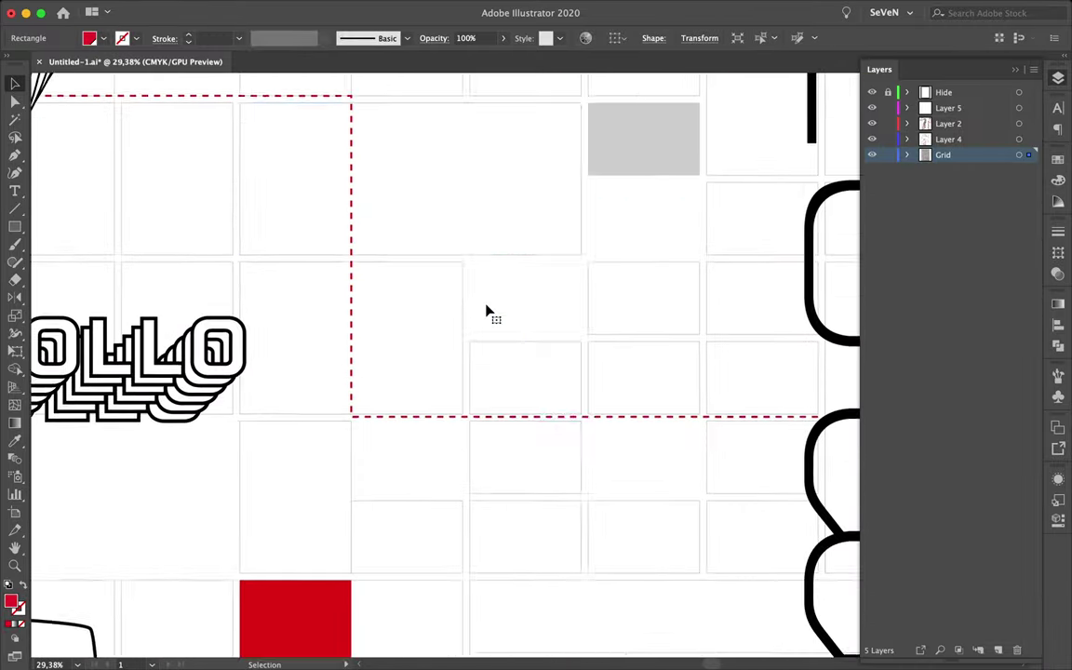
{"action": "scroll", "coordinate": [545, 355], "scroll_direction": "up", "scroll_amount": 4}
{"action": "scroll", "coordinate": [430, 389], "scroll_direction": "down", "scroll_amount": 3}
{"action": "scroll", "coordinate": [438, 563], "scroll_direction": "up", "scroll_amount": 4}
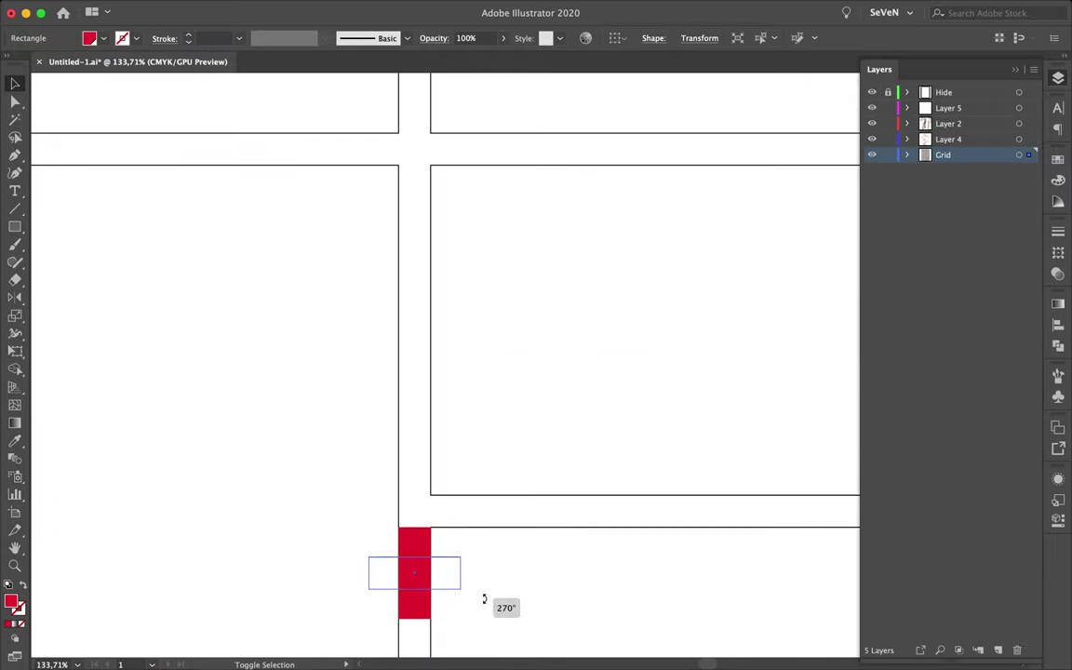
{"action": "scroll", "coordinate": [484, 596], "scroll_direction": "down", "scroll_amount": 2}
{"action": "scroll", "coordinate": [447, 510], "scroll_direction": "down", "scroll_amount": 4}
{"action": "left_click_drag", "start_coordinate": [434, 564], "coordinate": [196, 574]}
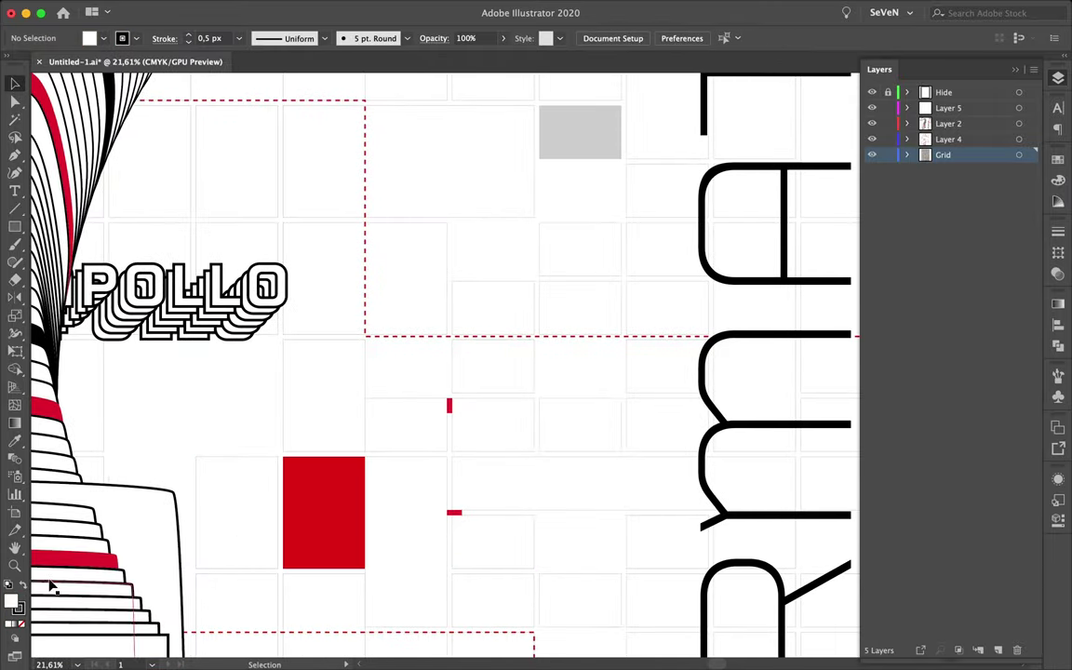
{"action": "scroll", "coordinate": [325, 359], "scroll_direction": "up", "scroll_amount": 5}
{"action": "scroll", "coordinate": [503, 343], "scroll_direction": "up", "scroll_amount": 3}
{"action": "scroll", "coordinate": [342, 374], "scroll_direction": "down", "scroll_amount": 2}
{"action": "scroll", "coordinate": [403, 394], "scroll_direction": "down", "scroll_amount": 3}
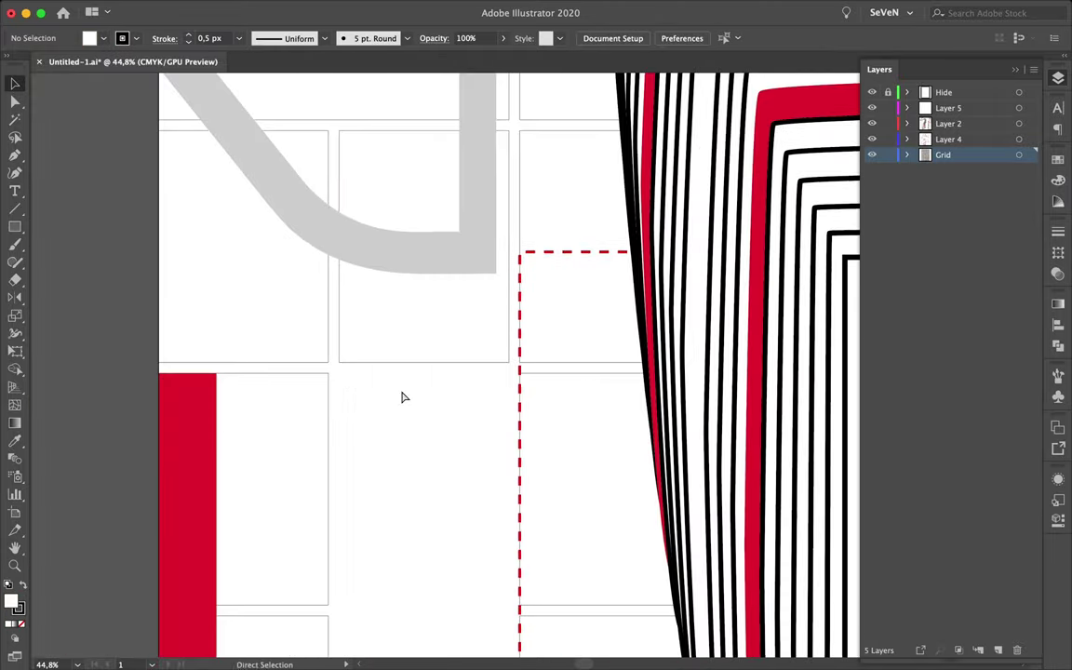
{"action": "left_click", "coordinate": [336, 371]}
{"action": "scroll", "coordinate": [333, 374], "scroll_direction": "down", "scroll_amount": 3}
{"action": "scroll", "coordinate": [260, 474], "scroll_direction": "up", "scroll_amount": 3}
{"action": "left_click_drag", "start_coordinate": [260, 473], "coordinate": [359, 290]}
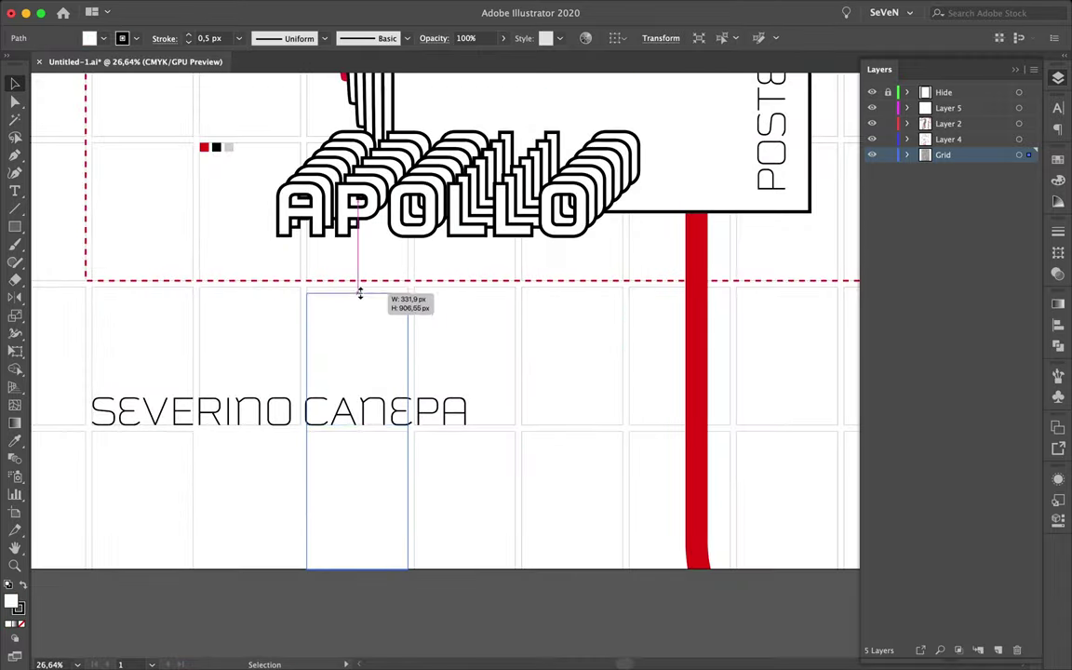
{"action": "left_click_drag", "start_coordinate": [359, 353], "coordinate": [565, 428]}
{"action": "scroll", "coordinate": [565, 428], "scroll_direction": "up", "scroll_amount": 2}
{"action": "scroll", "coordinate": [494, 450], "scroll_direction": "down", "scroll_amount": 3}
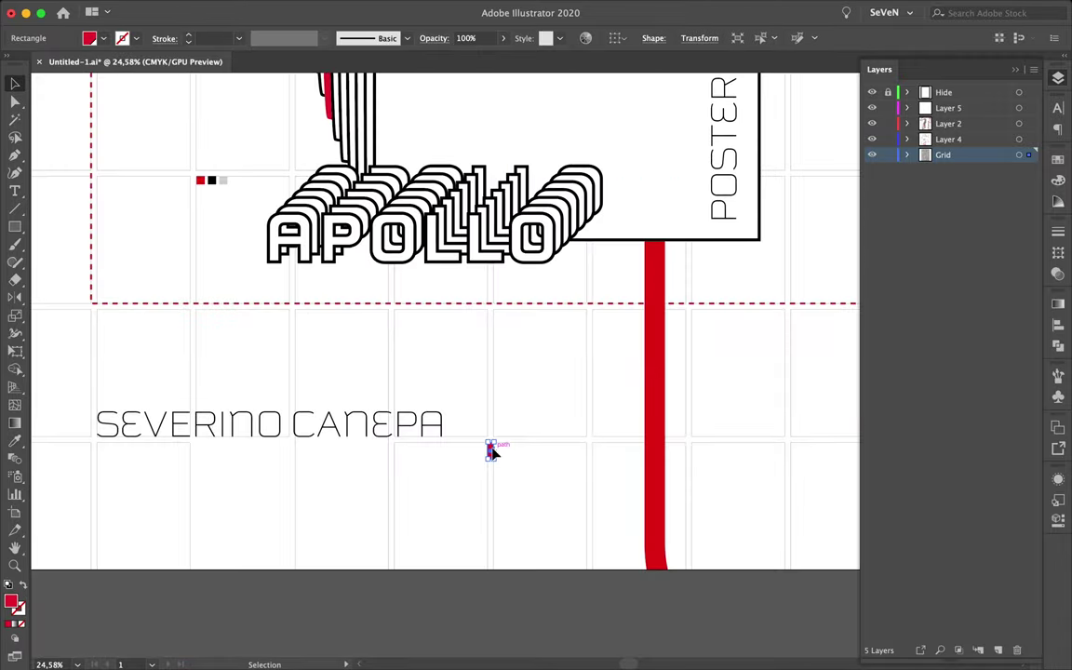
{"action": "scroll", "coordinate": [490, 448], "scroll_direction": "up", "scroll_amount": 3}
{"action": "left_click_drag", "start_coordinate": [493, 451], "coordinate": [173, 449]}
{"action": "scroll", "coordinate": [174, 449], "scroll_direction": "down", "scroll_amount": 2}
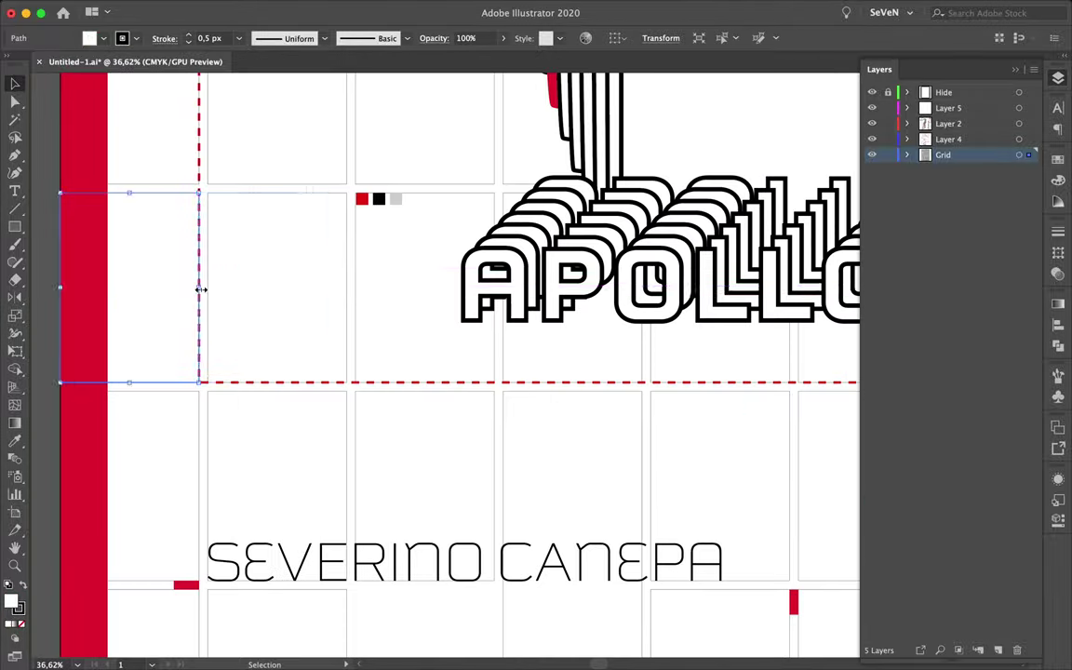
Draw a thin-outlined grid rectangle and stretch it to about 1037.7 × 927 px.
{"action": "left_click_drag", "start_coordinate": [203, 192], "coordinate": [347, 294]}
{"action": "scroll", "coordinate": [313, 301], "scroll_direction": "down", "scroll_amount": 2}
{"action": "left_click", "coordinate": [482, 322]}
{"action": "left_click_drag", "start_coordinate": [483, 322], "coordinate": [649, 343]}
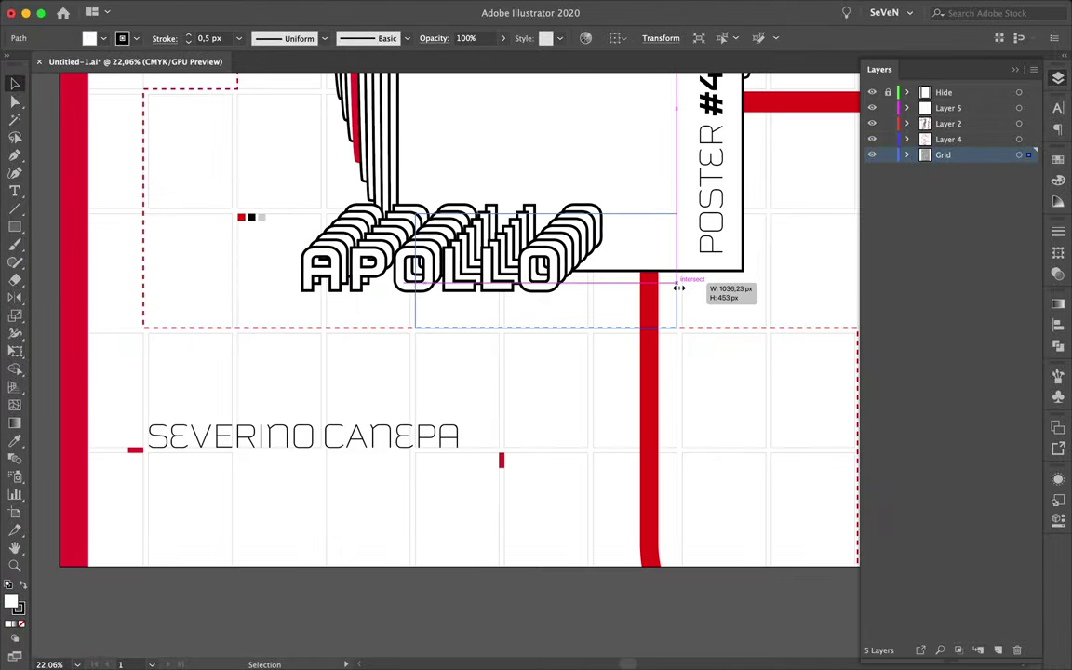
{"action": "key", "text": "ctrl+z"}
{"action": "scroll", "coordinate": [558, 323], "scroll_direction": "up", "scroll_amount": 2}
{"action": "left_click_drag", "start_coordinate": [550, 332], "coordinate": [820, 332]}
{"action": "left_click_drag", "start_coordinate": [621, 421], "coordinate": [621, 600]}
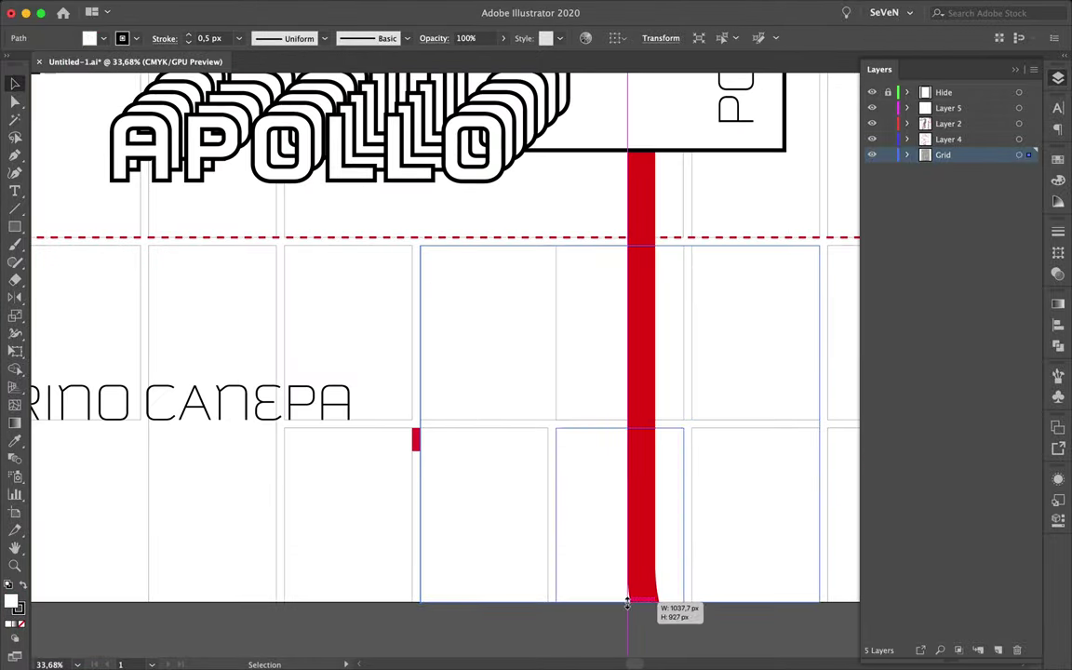
{"action": "key", "text": "ctrl+shift+a"}
{"action": "scroll", "coordinate": [756, 477], "scroll_direction": "down", "scroll_amount": 2}
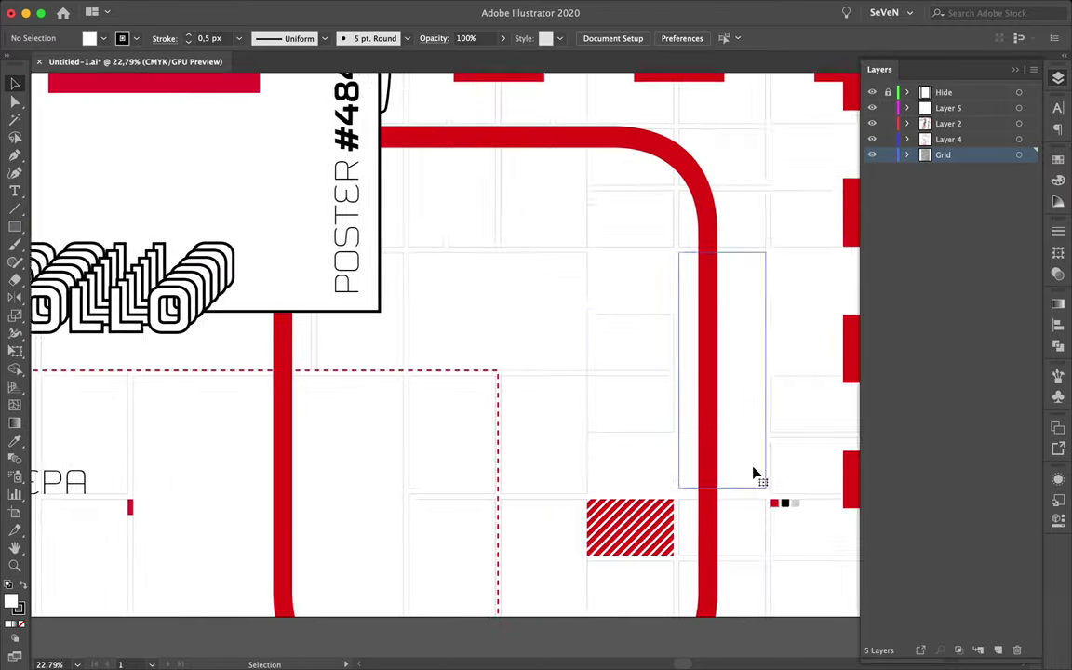
{"action": "scroll", "coordinate": [622, 371], "scroll_direction": "down", "scroll_amount": 1}
{"action": "scroll", "coordinate": [626, 370], "scroll_direction": "down", "scroll_amount": 3}
{"action": "scroll", "coordinate": [625, 370], "scroll_direction": "down", "scroll_amount": 2}
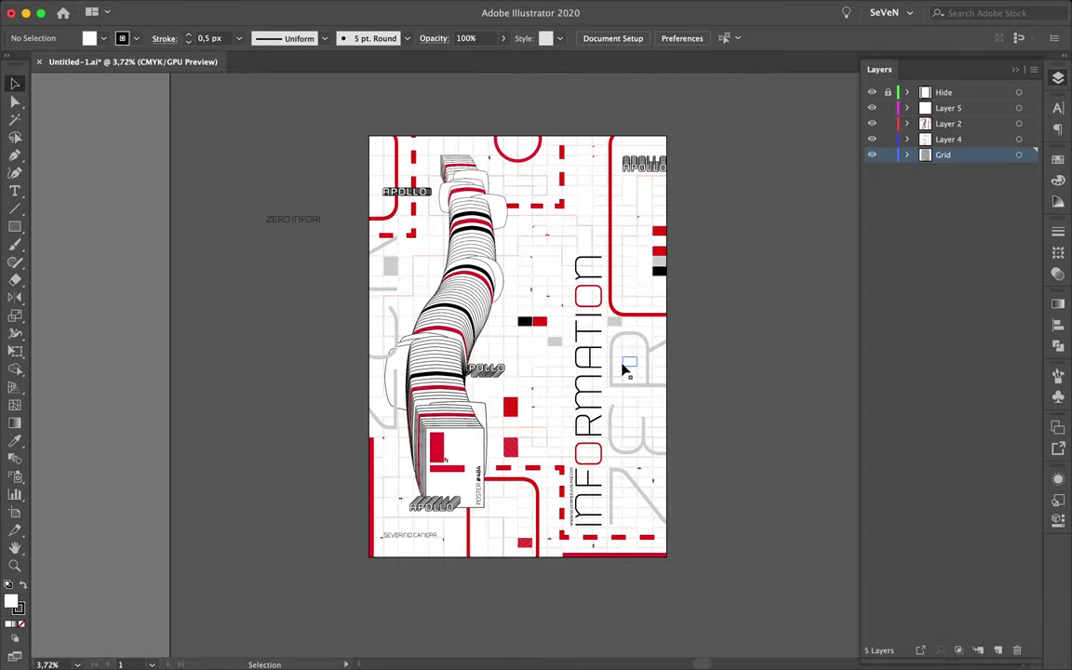
{"action": "scroll", "coordinate": [531, 326], "scroll_direction": "up", "scroll_amount": 5}
{"action": "scroll", "coordinate": [503, 327], "scroll_direction": "down", "scroll_amount": 5}
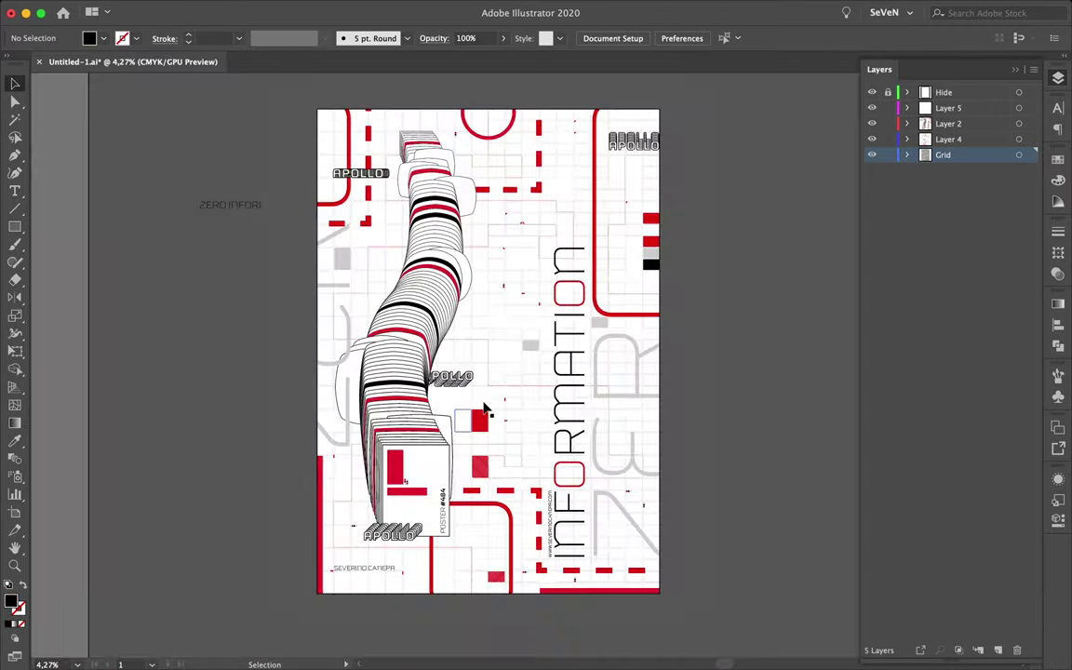